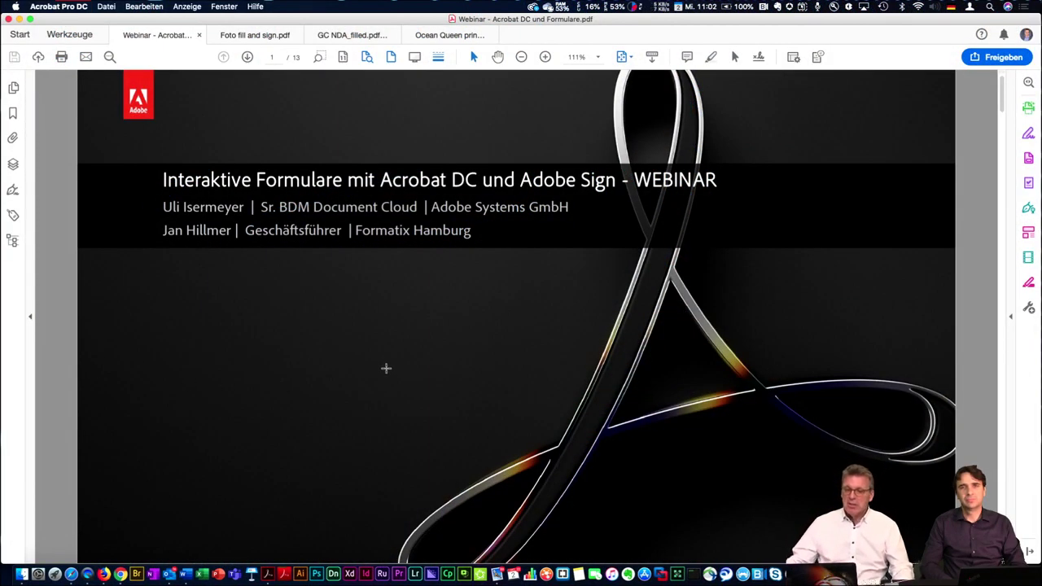
- Advance the webinar PDF to page 2, the slide listing five form types by complexity
key("Right")
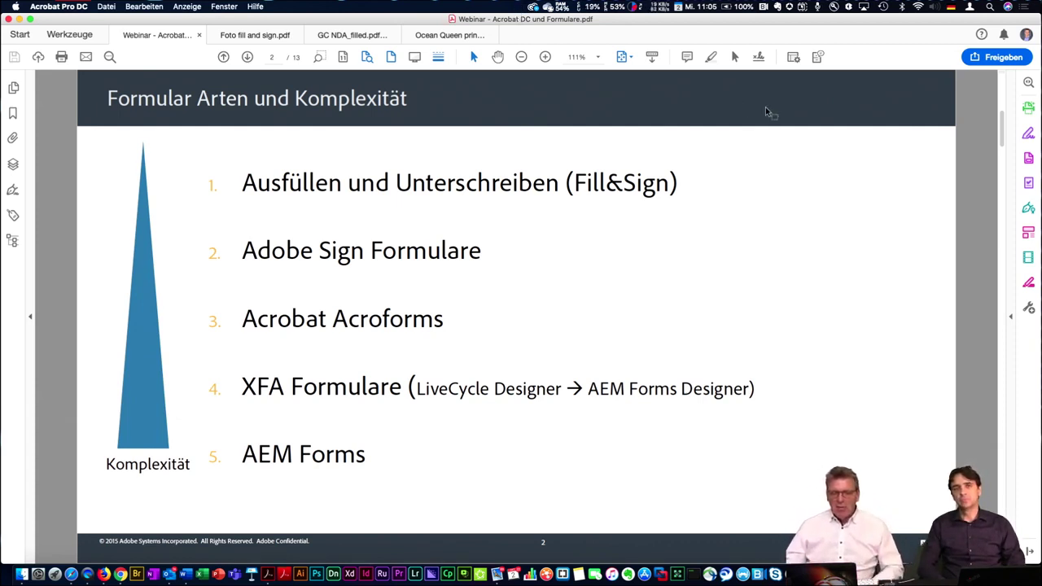
- Go to page 3 of 13, the Adobe Scan mobile OCR scanner slide
key("Right")
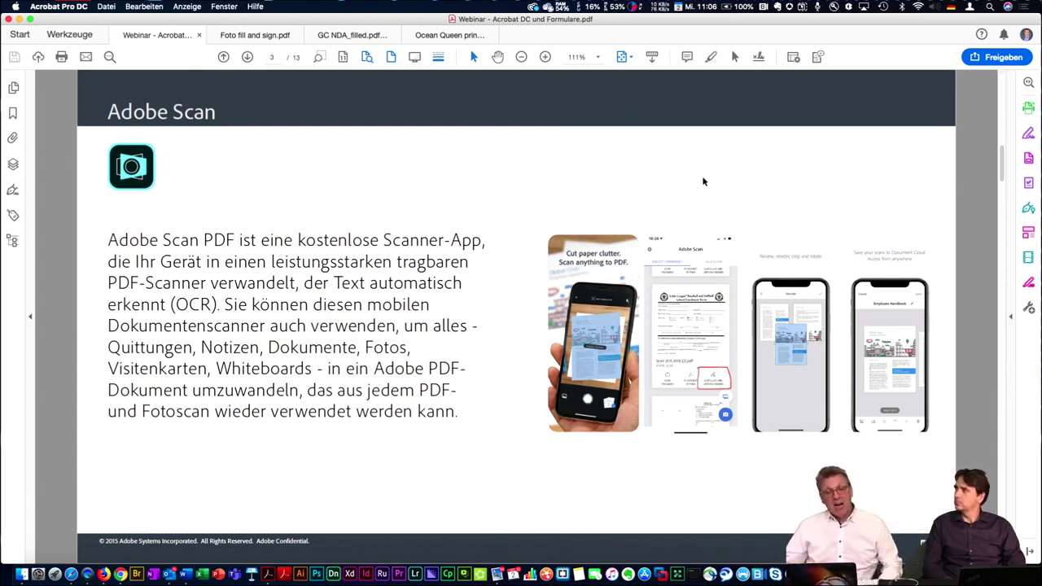
- Go to page 4 of 13, the Acrobat Reader Mobile fill-and-sign slide
key("Right")
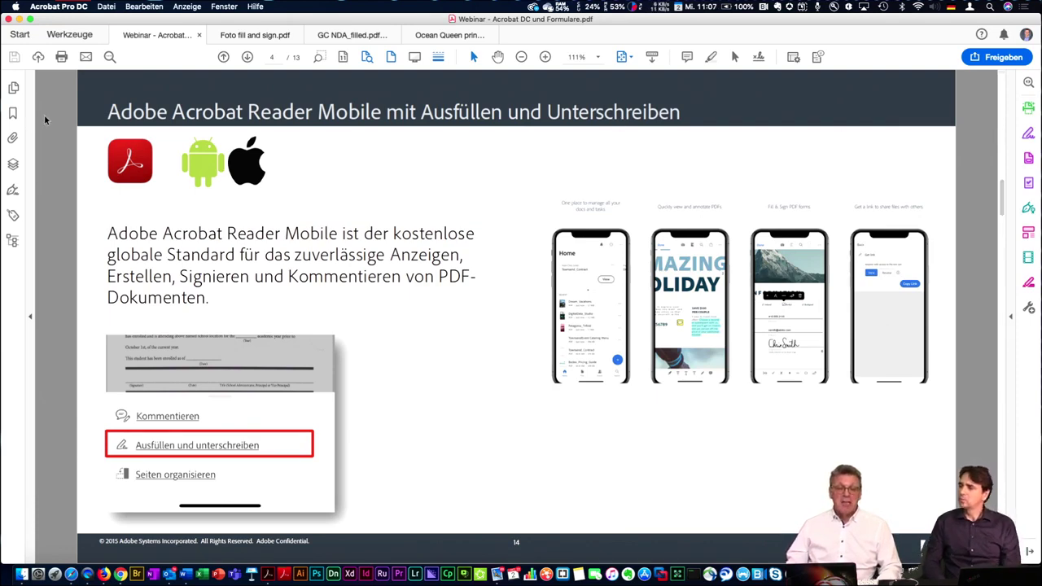
- Open the Amitoj visa 2019 letter from the scanned documents list in the home view
left_click(20, 36)
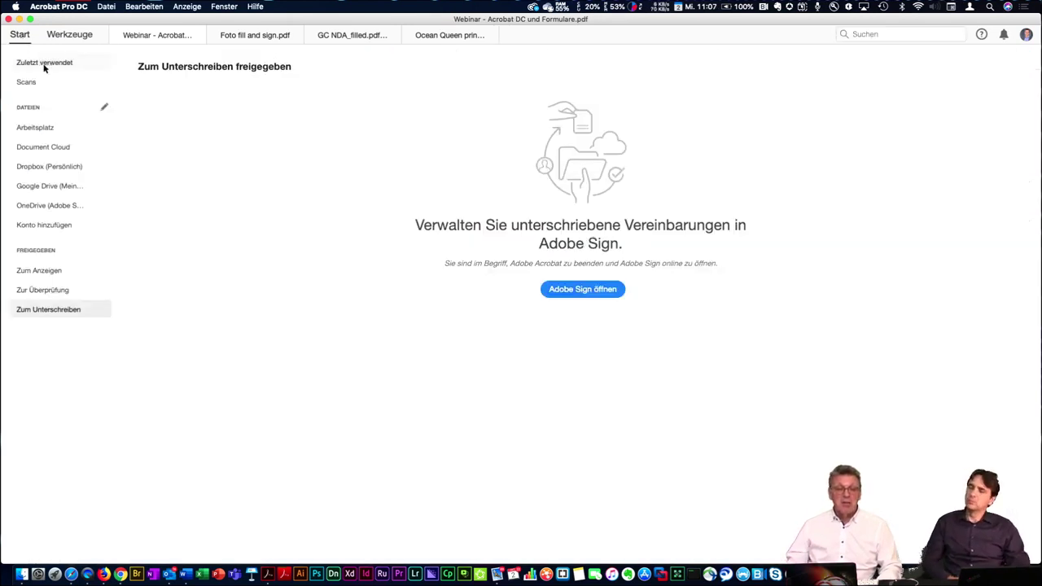
left_click(44, 64)
left_click(33, 83)
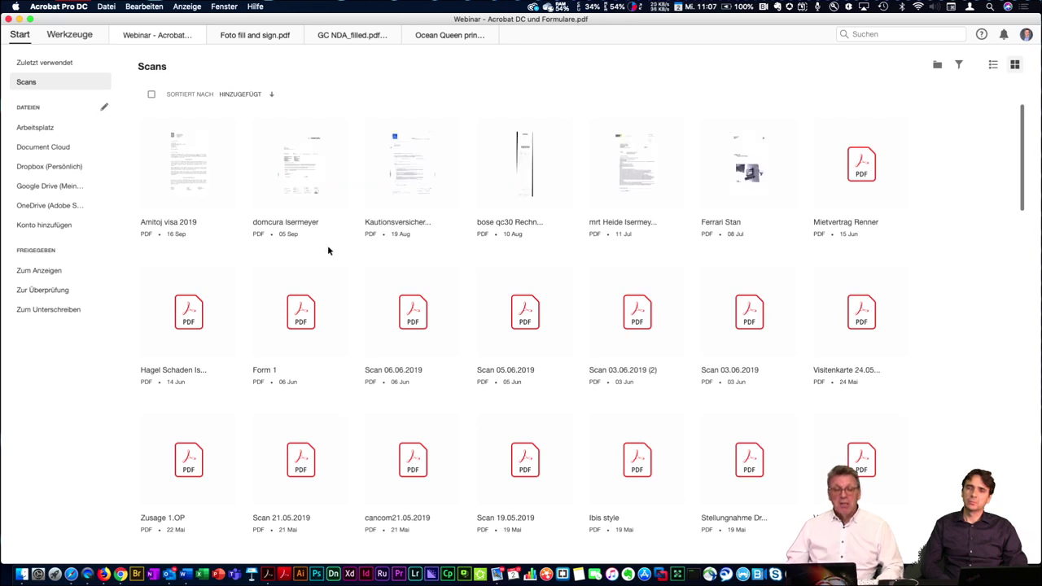
left_click(193, 170)
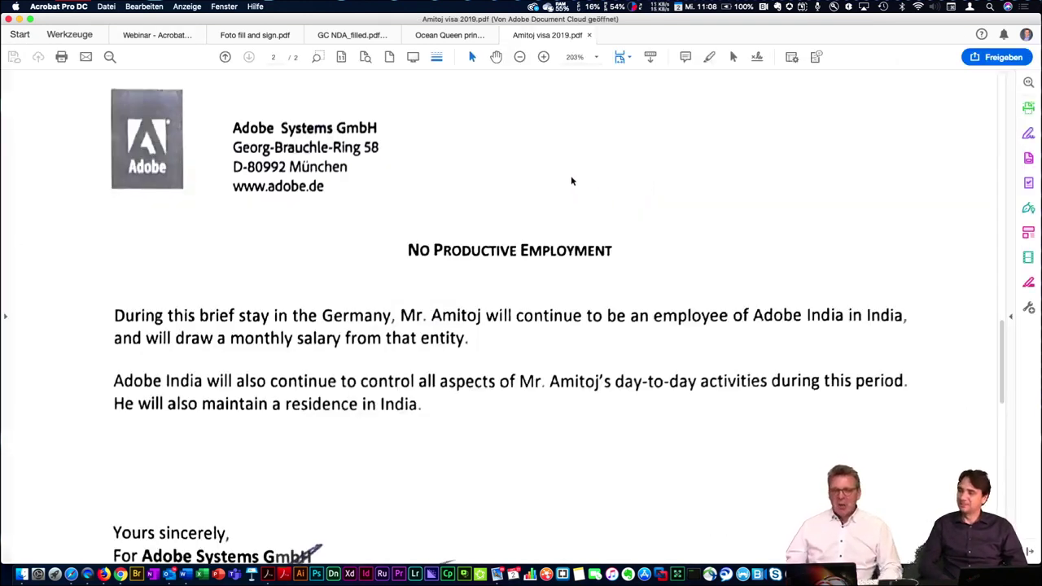
- Fit the whole page in the window and return to the top of page 1
scroll(570, 179, "down", 3)
scroll(571, 179, "down", 3)
scroll(571, 179, "down", 3)
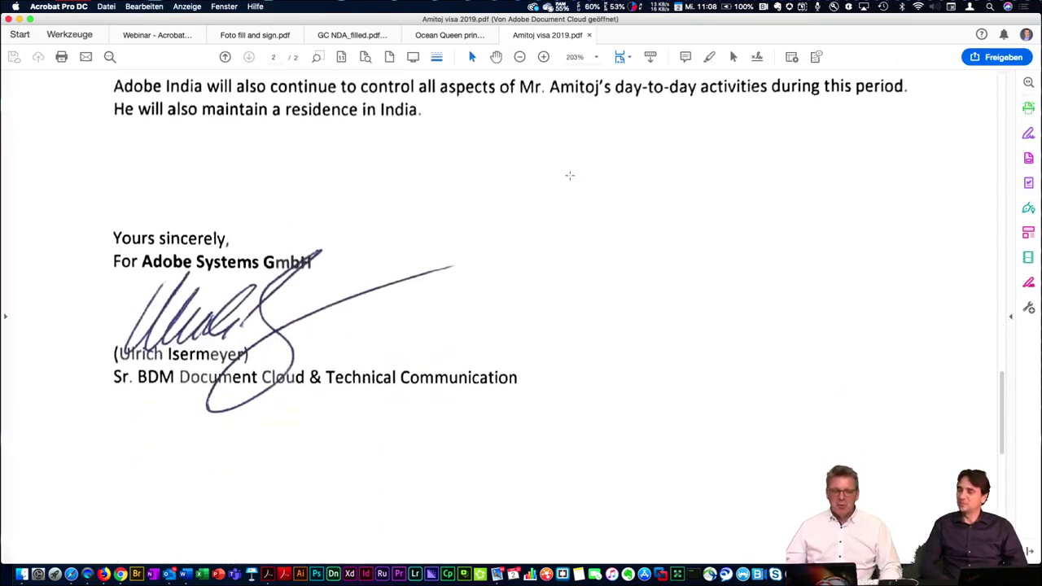
scroll(570, 179, "down", 3)
scroll(570, 179, "down", 5)
scroll(571, 179, "down", 5)
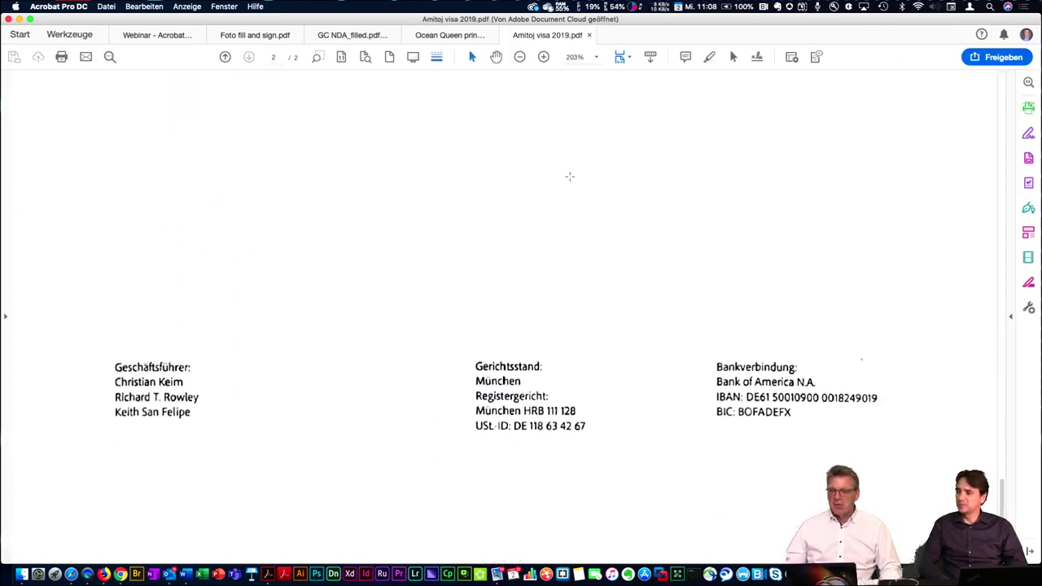
scroll(521, 121, "up", 5)
scroll(522, 120, "up", 2)
left_click(365, 57)
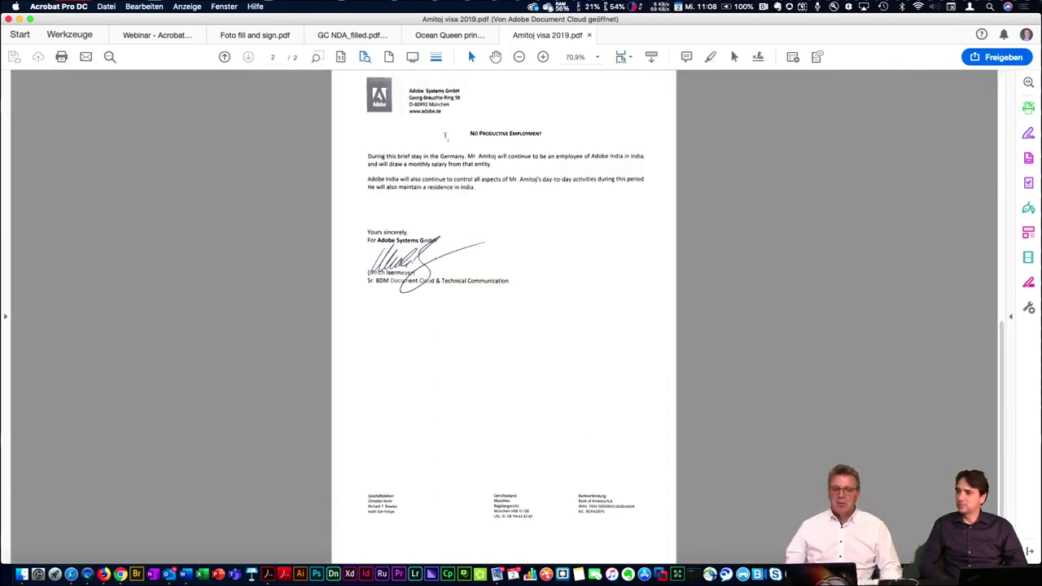
scroll(504, 177, "up", 1)
scroll(504, 176, "up", 3)
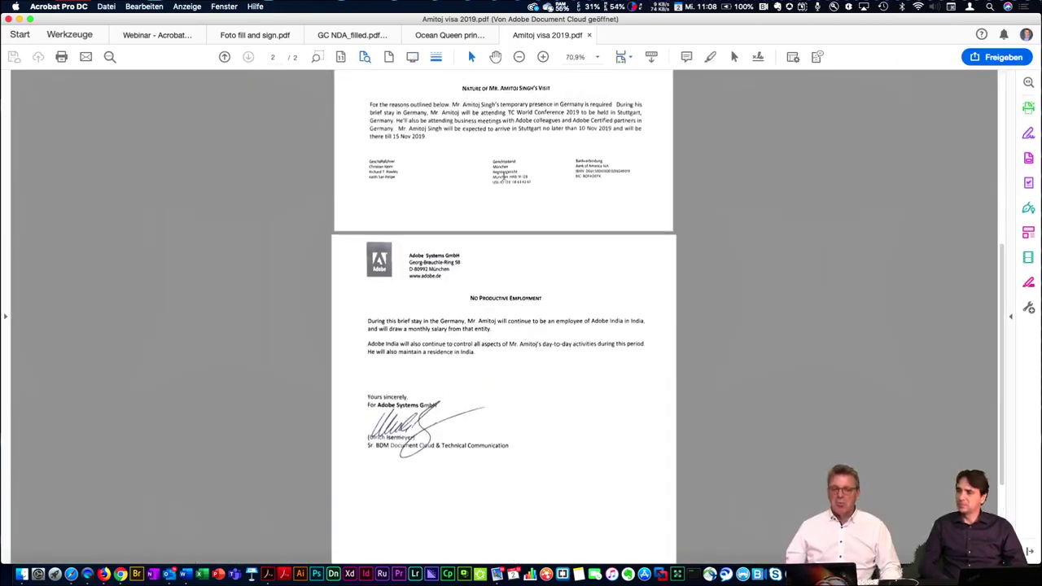
scroll(504, 177, "up", 4)
scroll(504, 177, "up", 2)
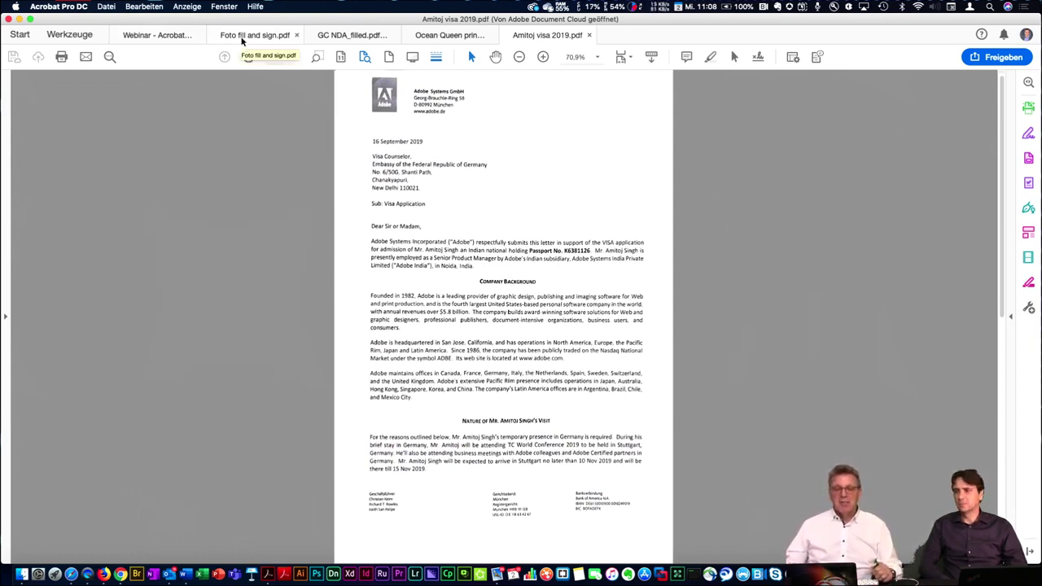
- Switch to Foto fill and sign.pdf, start Ausfüllen und unterschreiben as Ich, then close it
left_click(241, 37)
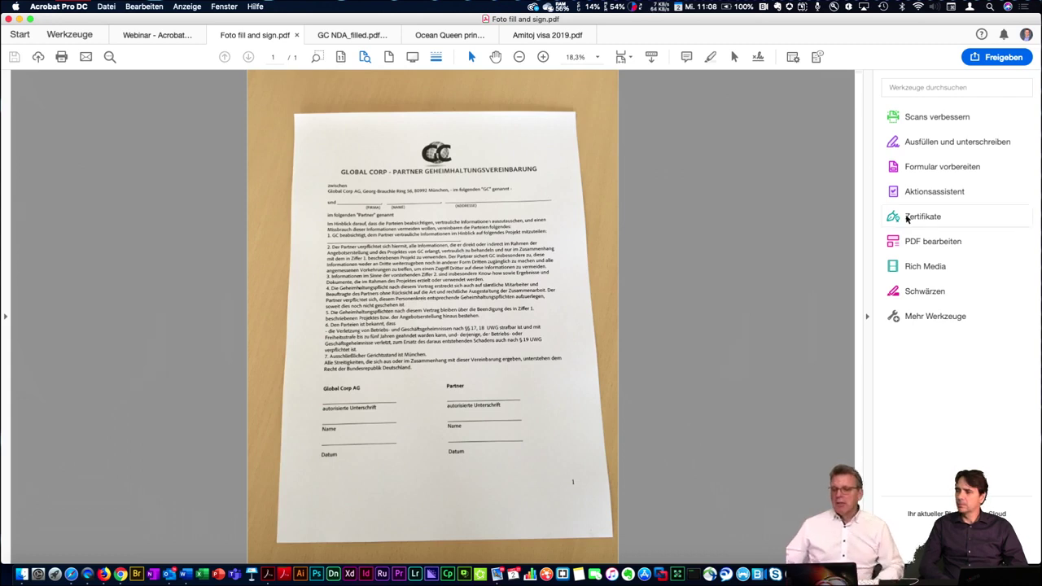
left_click(935, 143)
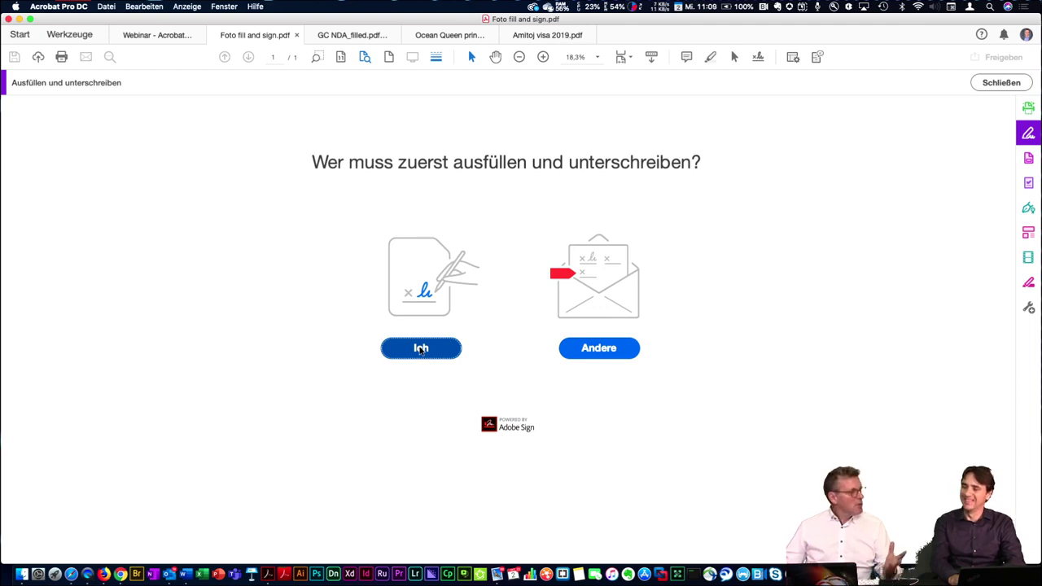
left_click(421, 349)
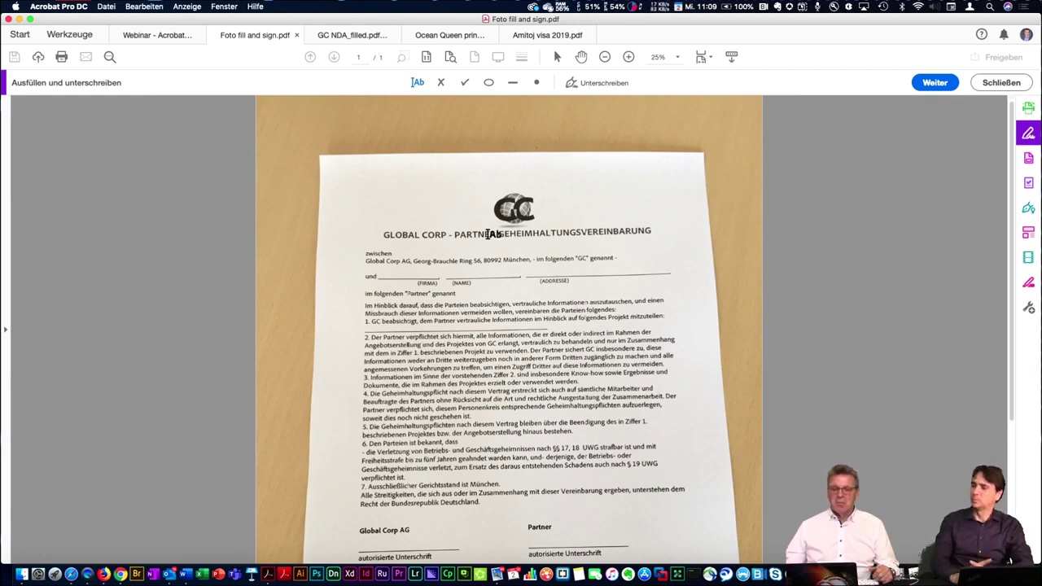
left_click(999, 85)
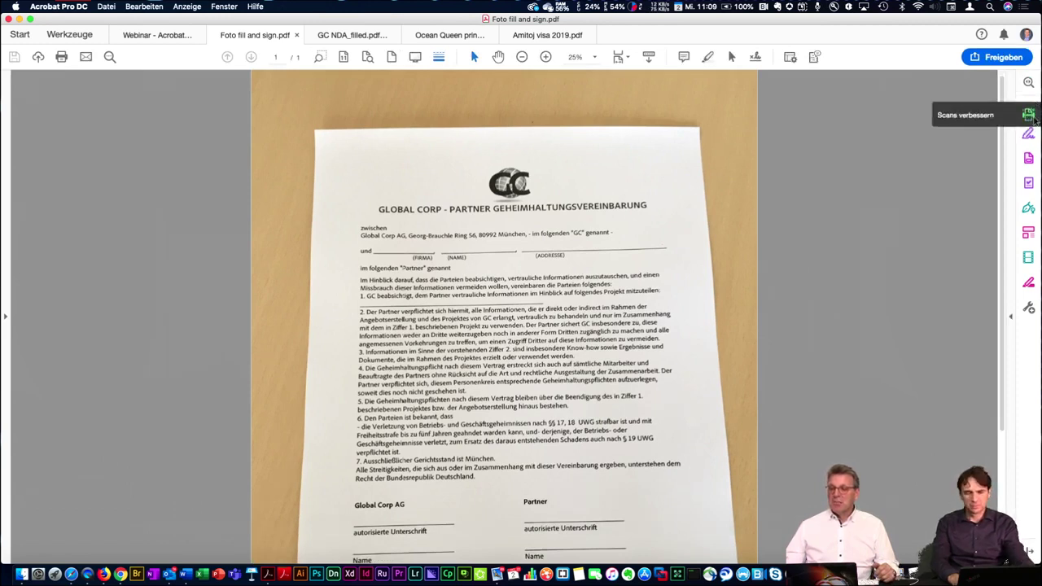
- Enhance the NDA photo as a Kamerabild, adjusting the crop corner and applying Seite erweitern
left_click(1029, 109)
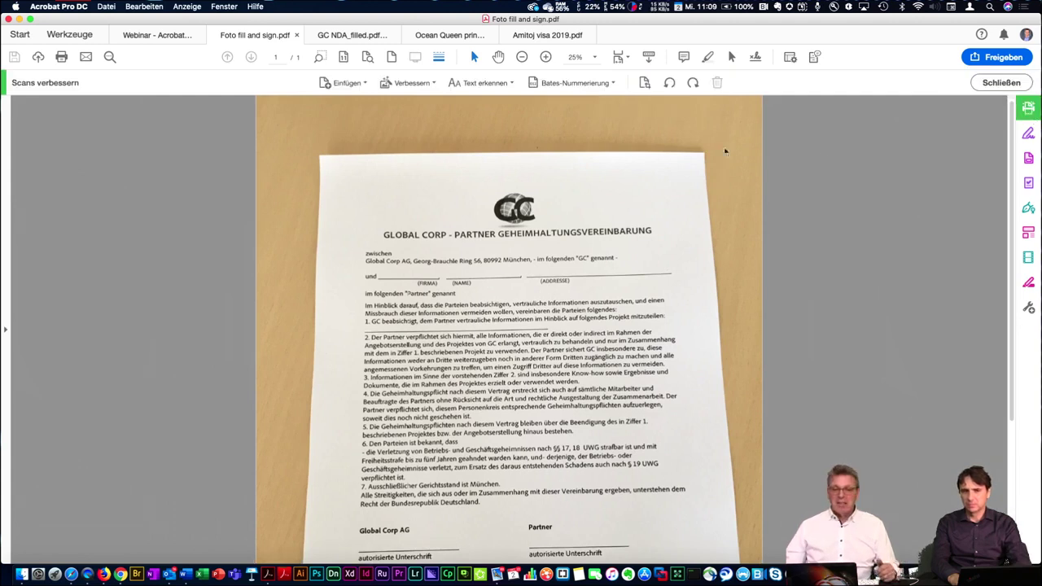
left_click(423, 84)
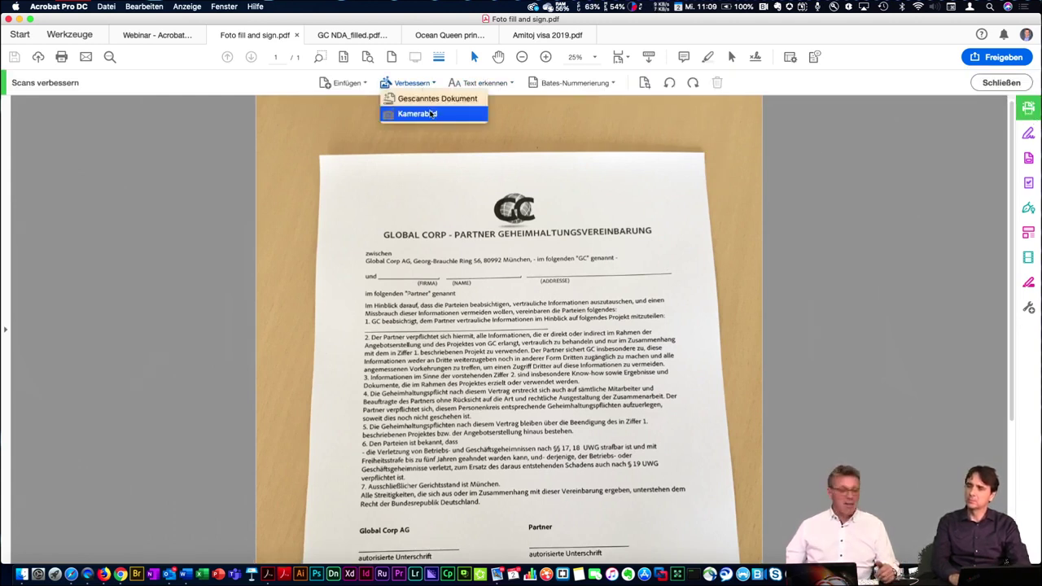
left_click(430, 113)
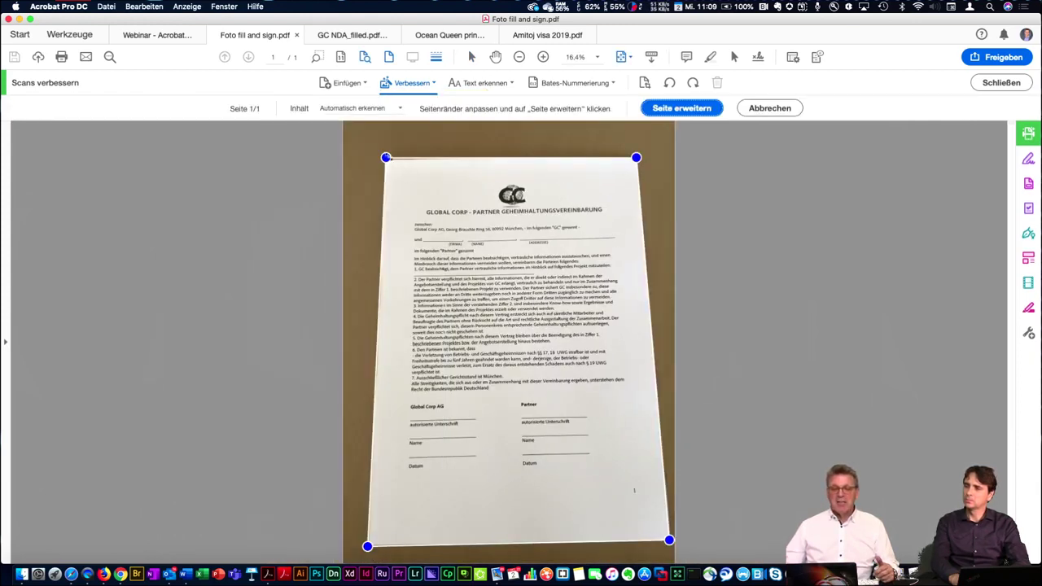
left_click_drag(386, 157, 387, 161)
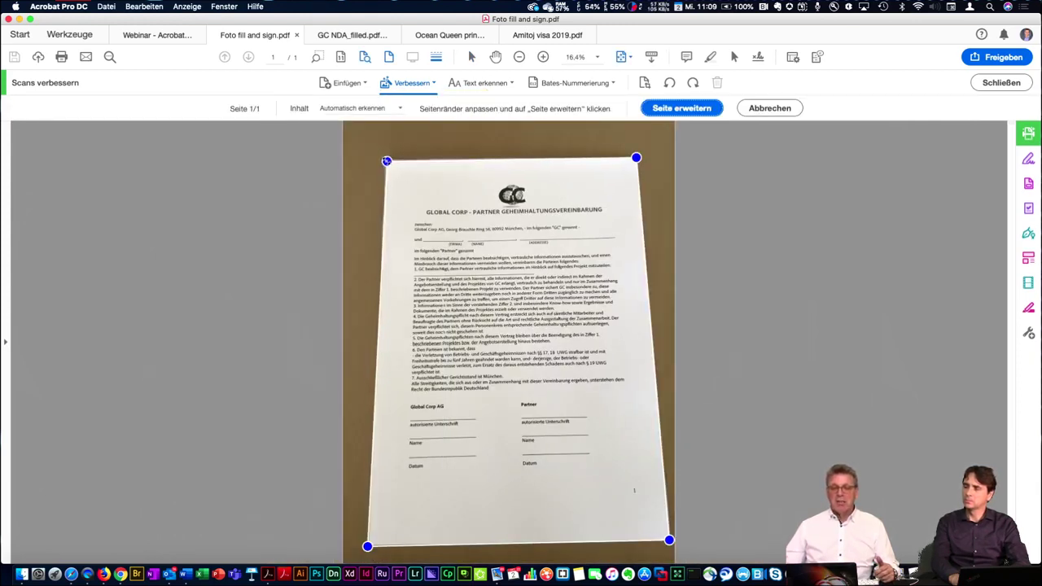
left_click(707, 109)
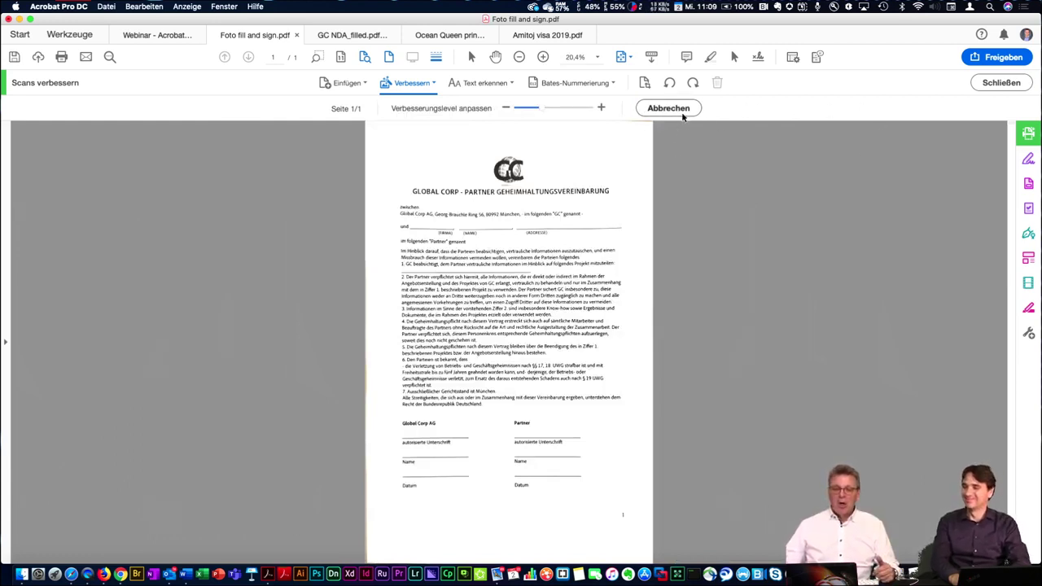
left_click(998, 83)
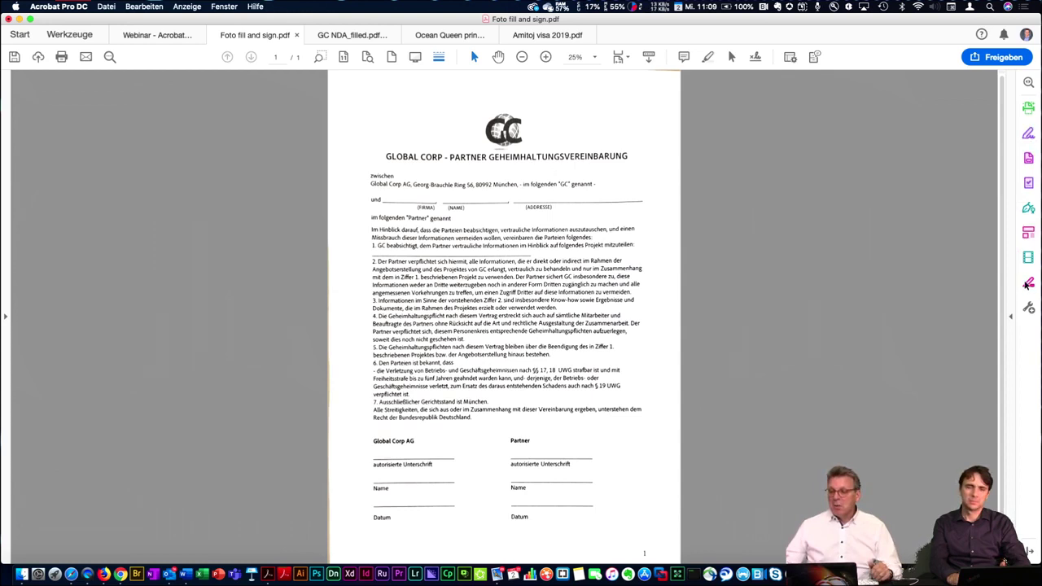
- Replace GLOBAL CORP with 'Meier AG' in the NDA heading, then zoom into the page top
left_click(1028, 233)
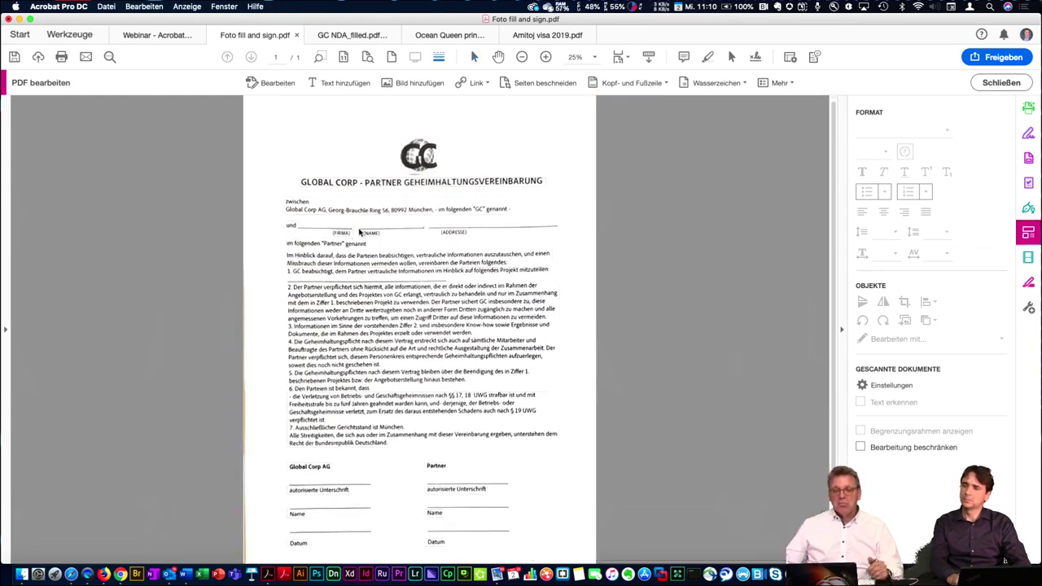
left_click(357, 181)
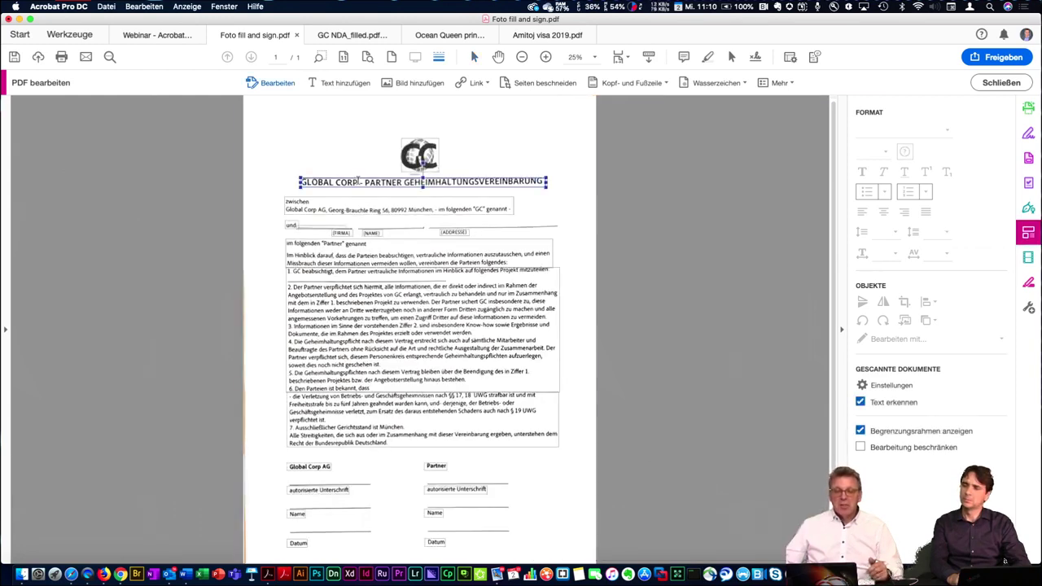
left_click_drag(359, 182, 300, 181)
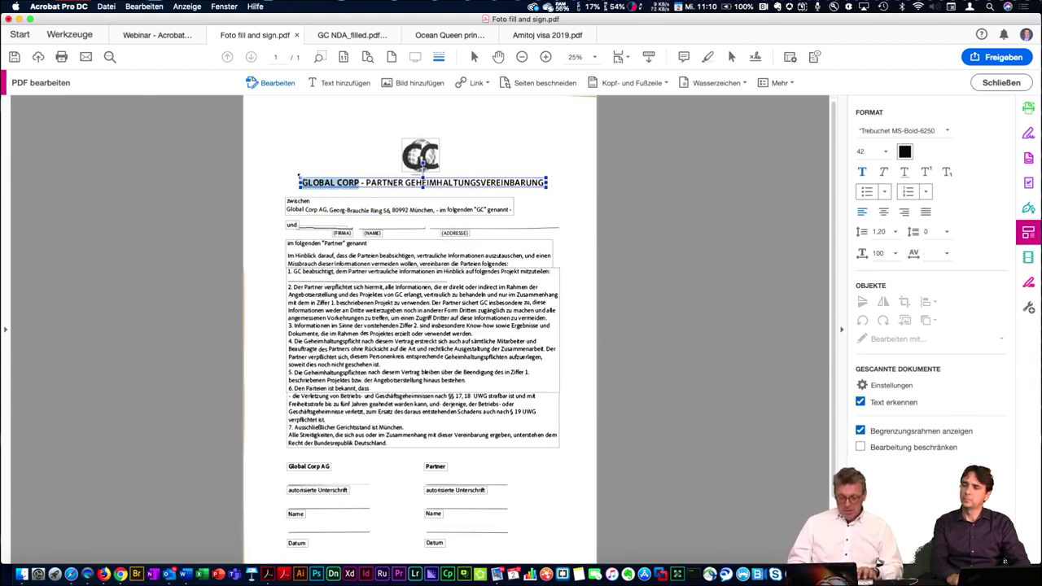
type("Meier A")
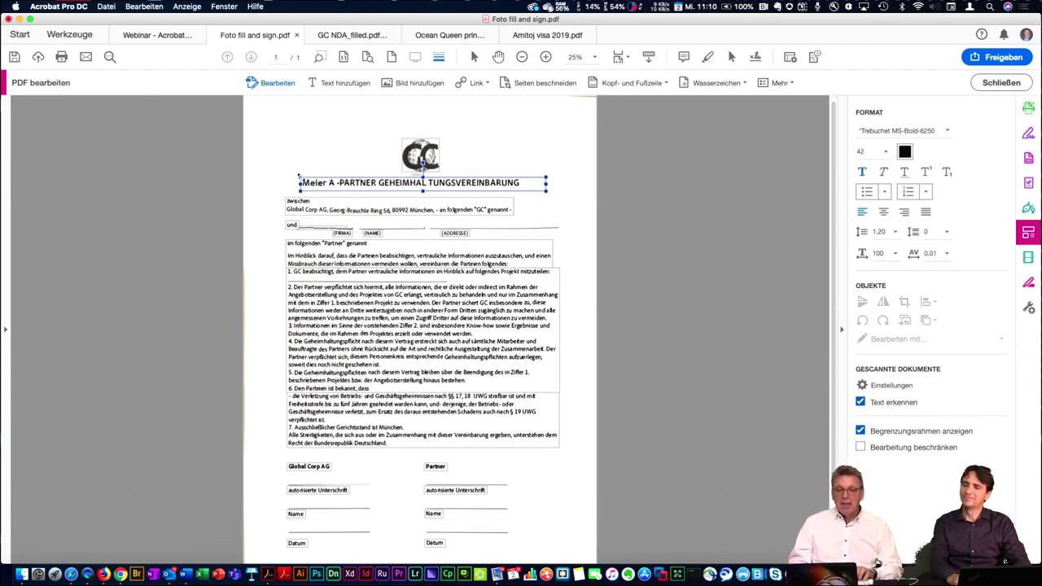
type("G")
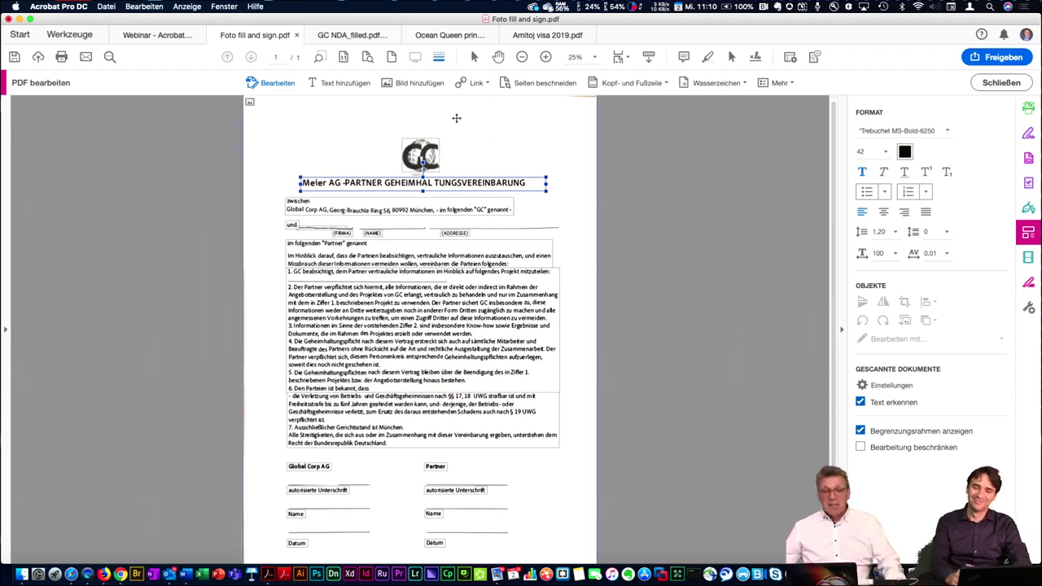
left_click(985, 89)
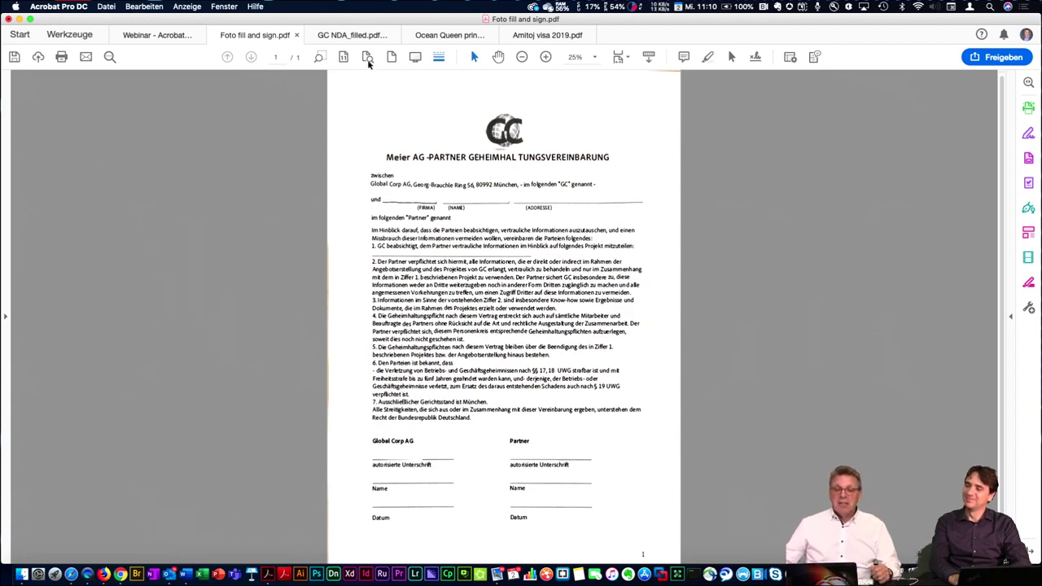
left_click(319, 56)
left_click_drag(324, 104, 681, 300)
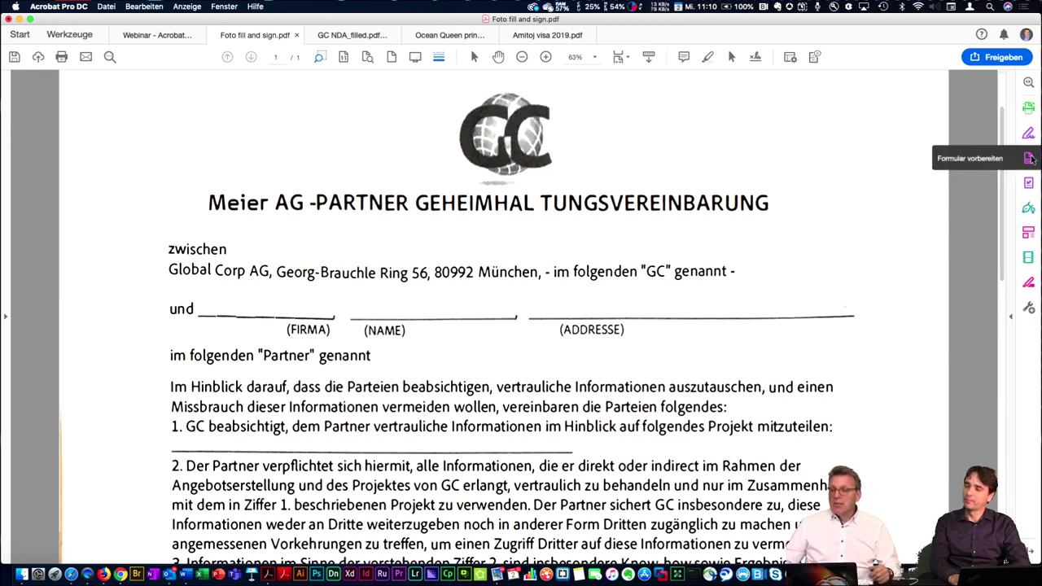
- Fill the FIRMA line with 'Adobe' as yourself and enlarge its text size
left_click(1028, 133)
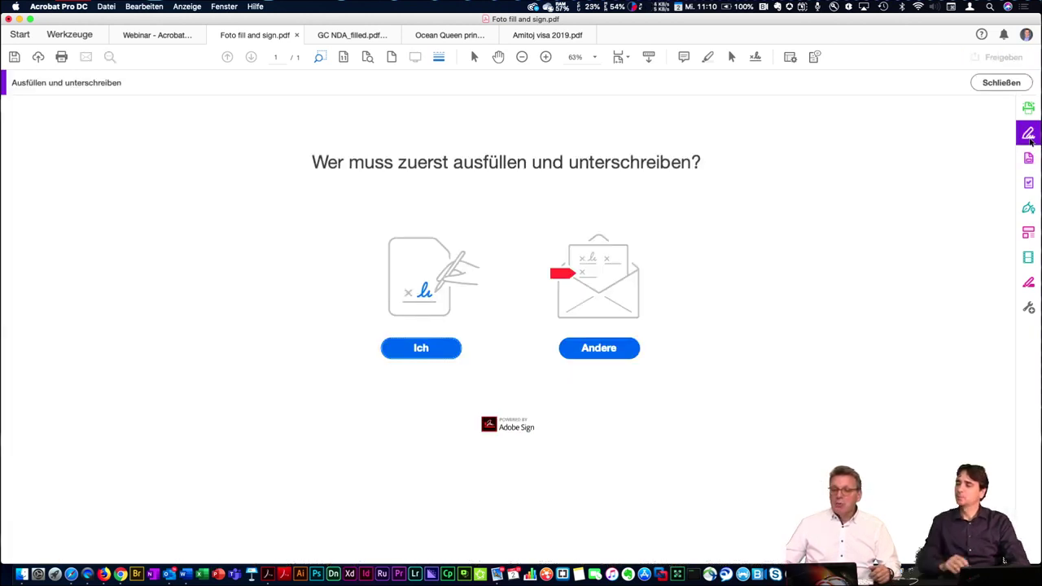
left_click(411, 348)
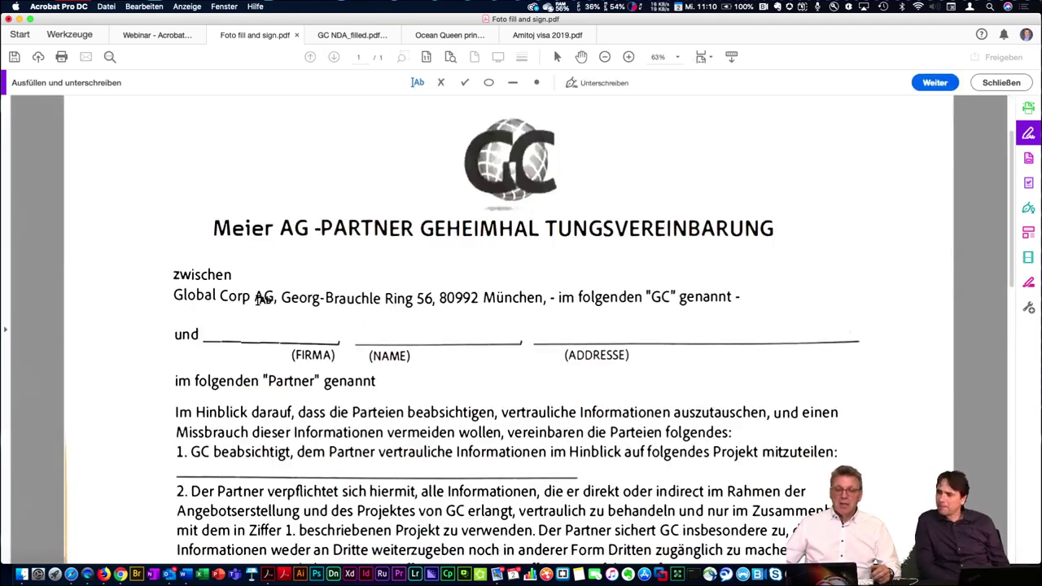
left_click(219, 327)
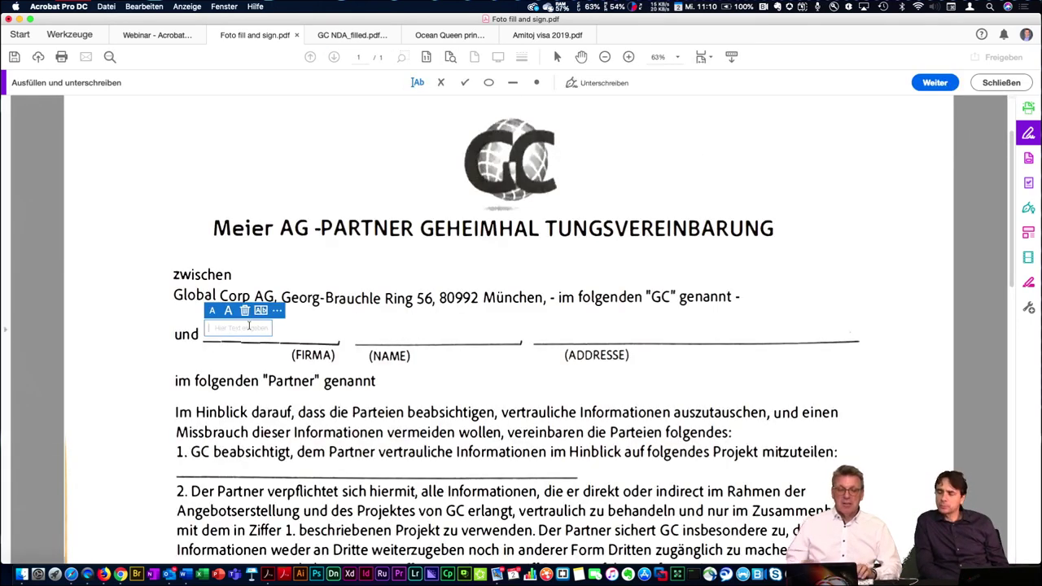
type("Adobe")
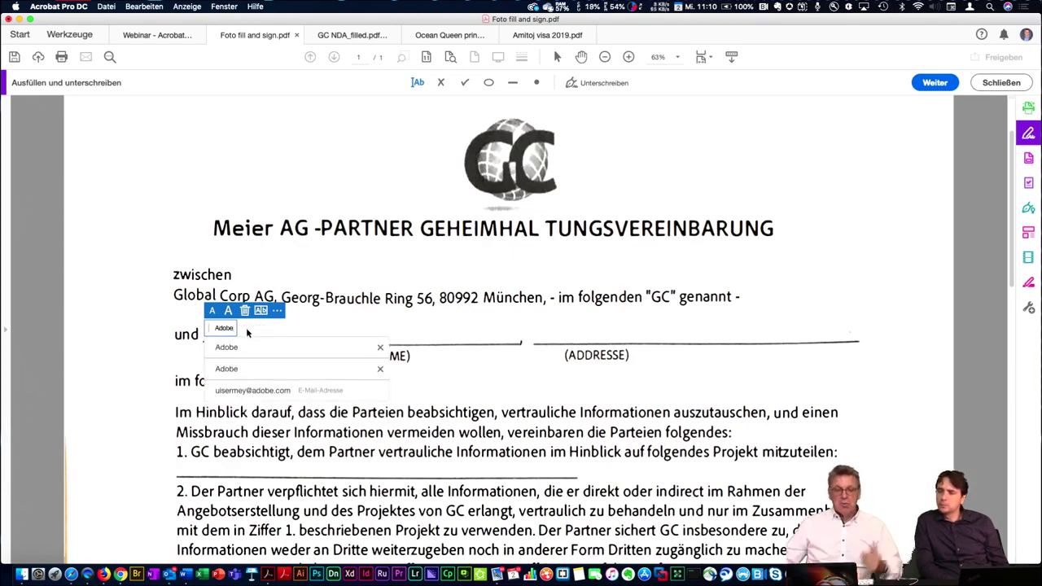
left_click(230, 349)
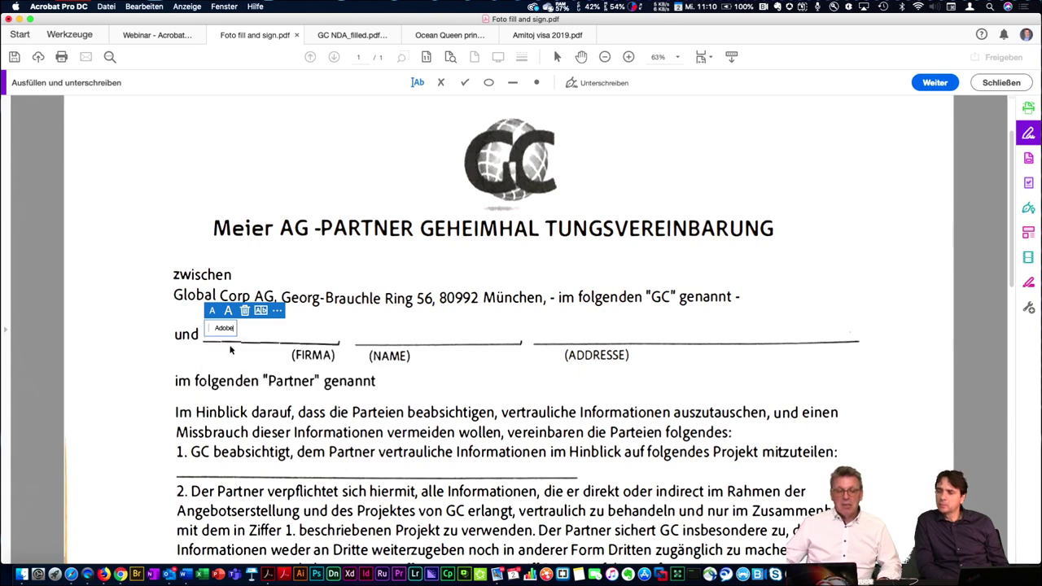
left_click(227, 311)
left_click(228, 312)
left_click(228, 311)
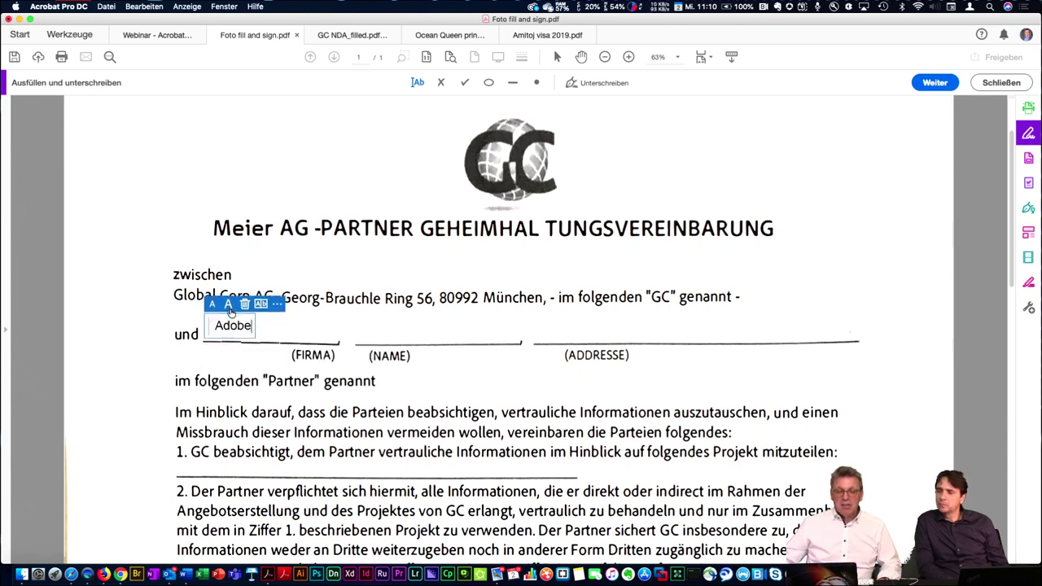
left_click(228, 312)
left_click(230, 311)
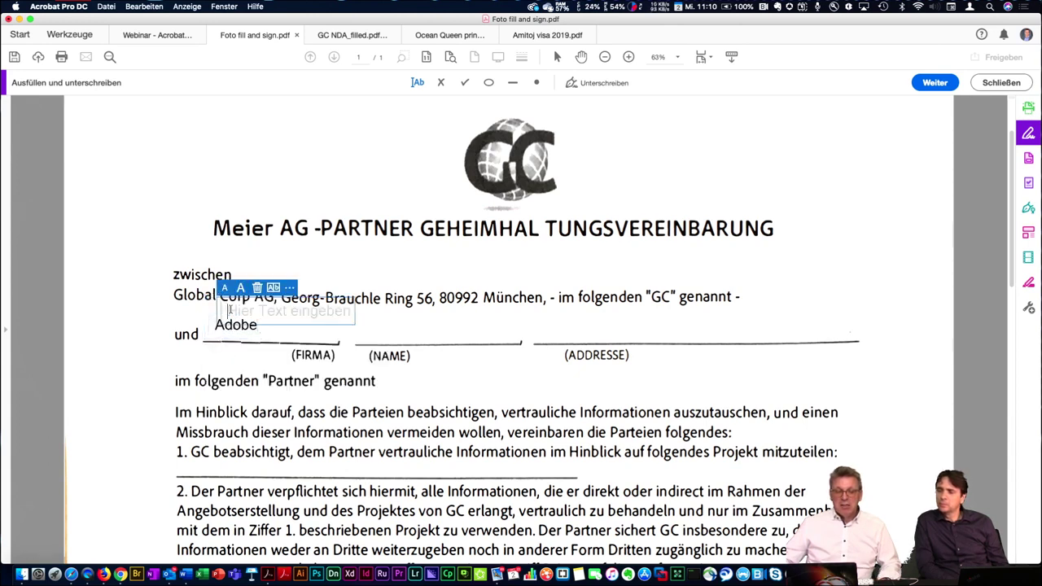
- Enter the contact's full name on the NAME line using the autocomplete suggestion
left_click(408, 307)
left_click(360, 330)
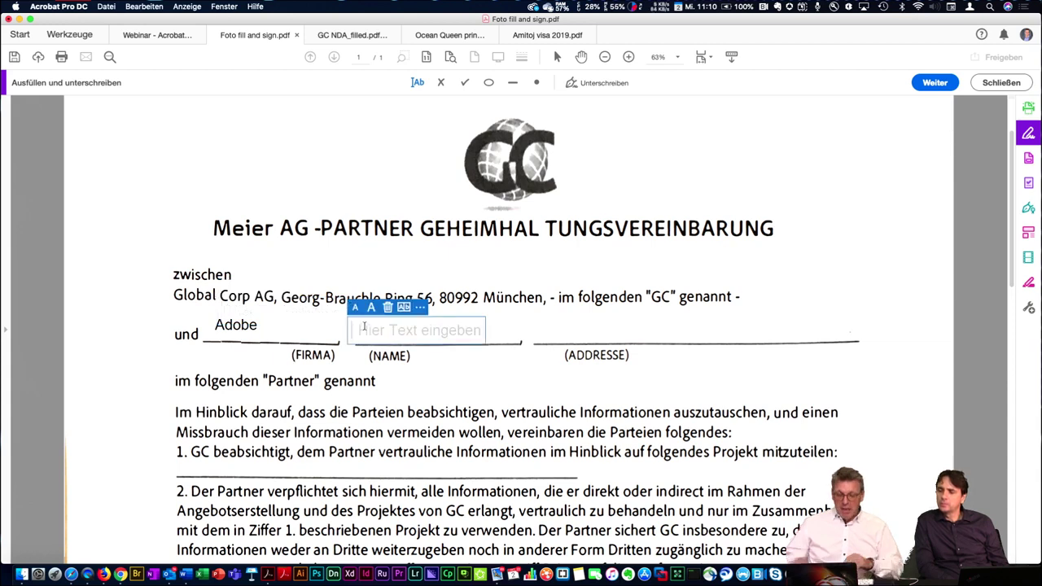
type("uli")
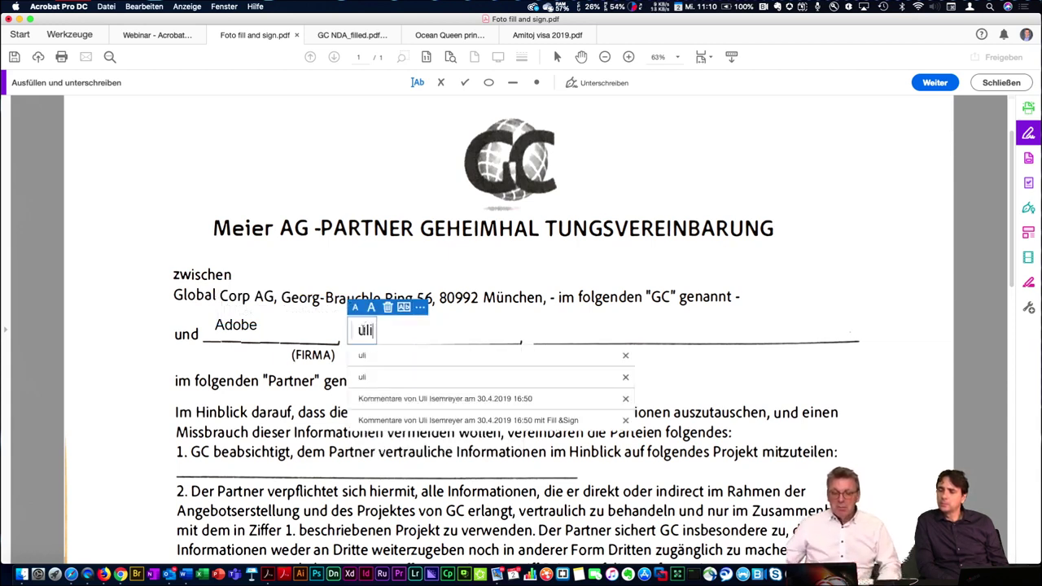
key("BackSpace")
key("BackSpace")
key("BackSpace")
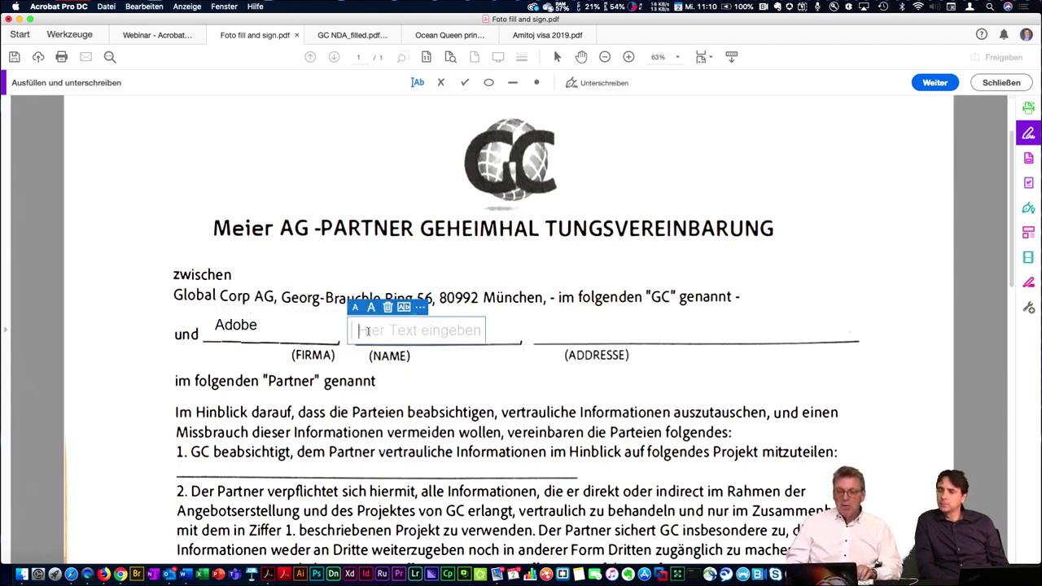
type("Ul")
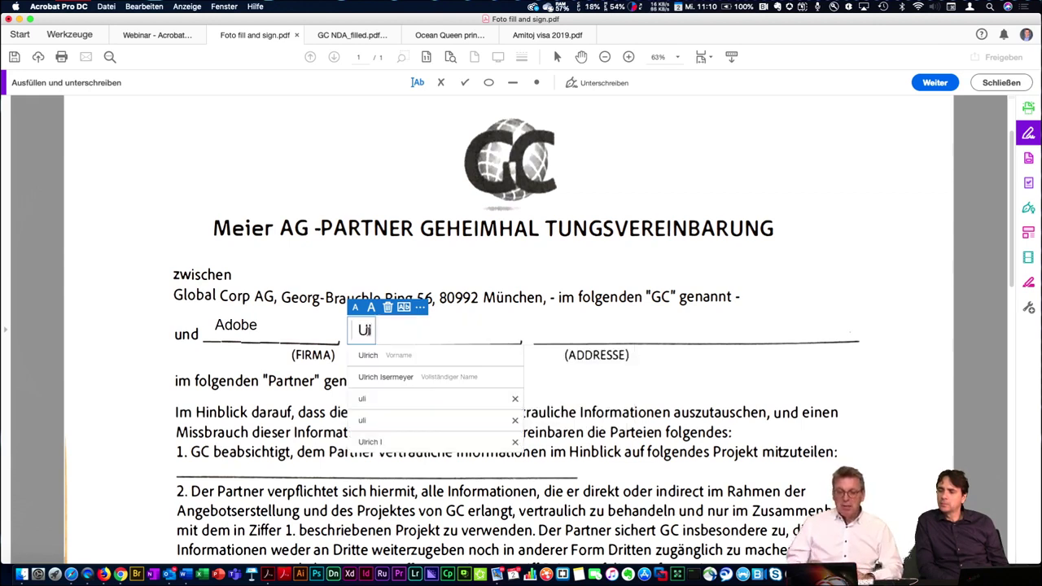
left_click(393, 379)
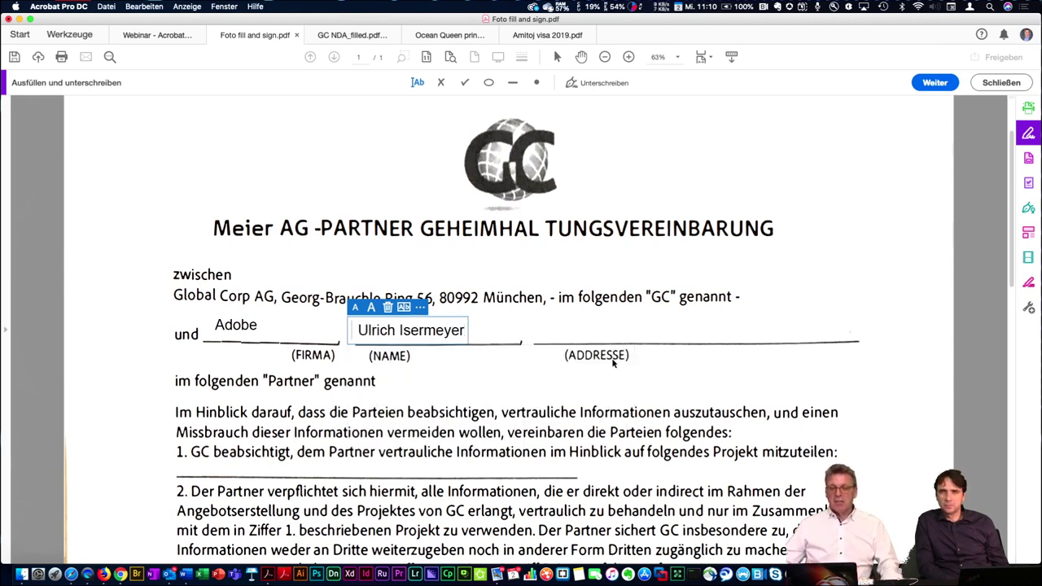
- Fill the ADDRESSE line with the contact's postal address, street from suggestions plus city
left_click(567, 331)
left_click(551, 325)
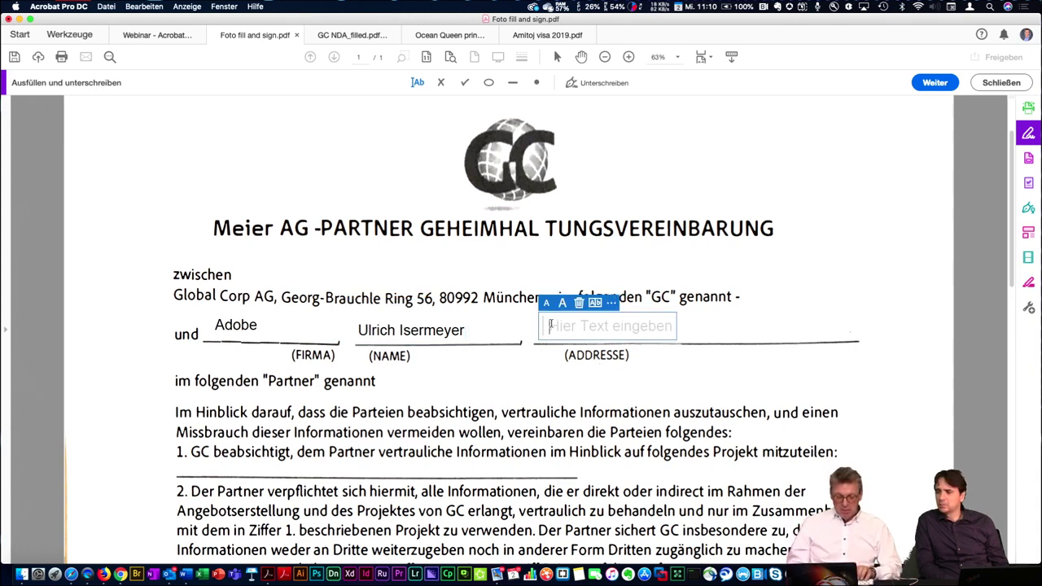
type("Ge")
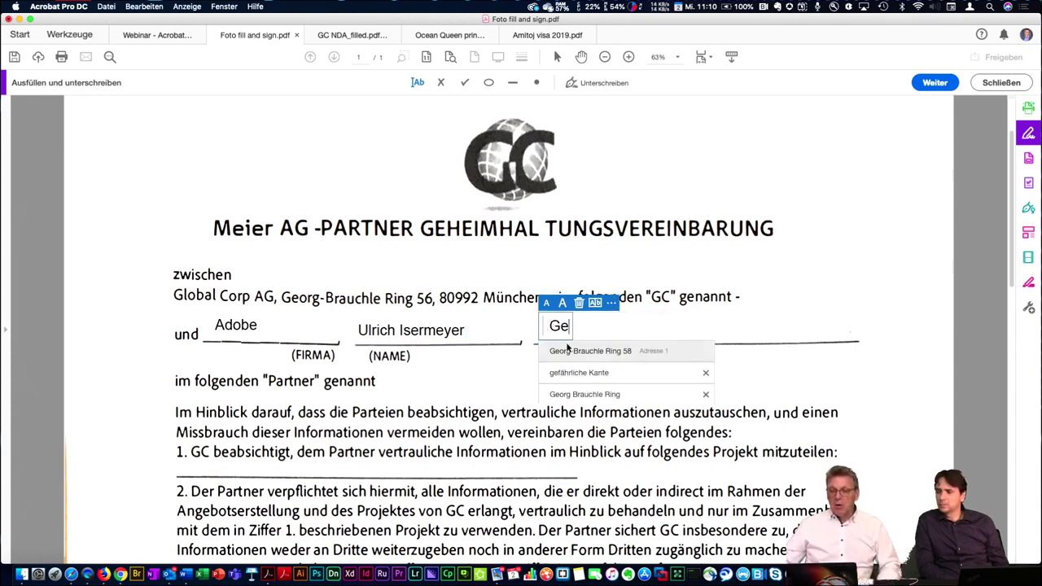
left_click(568, 350)
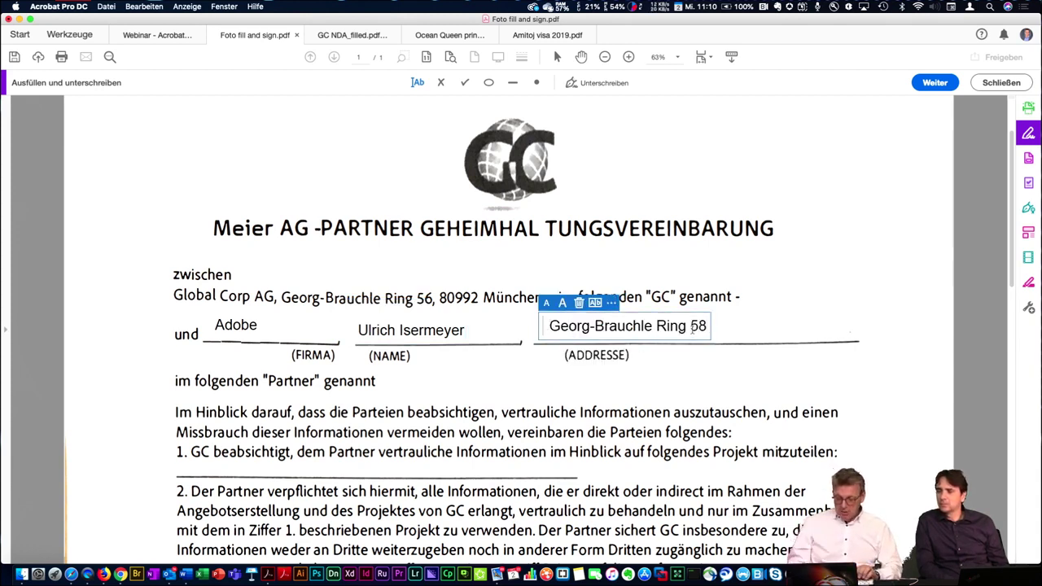
type(", Mün")
key("BackSpace")
key("BackSpace")
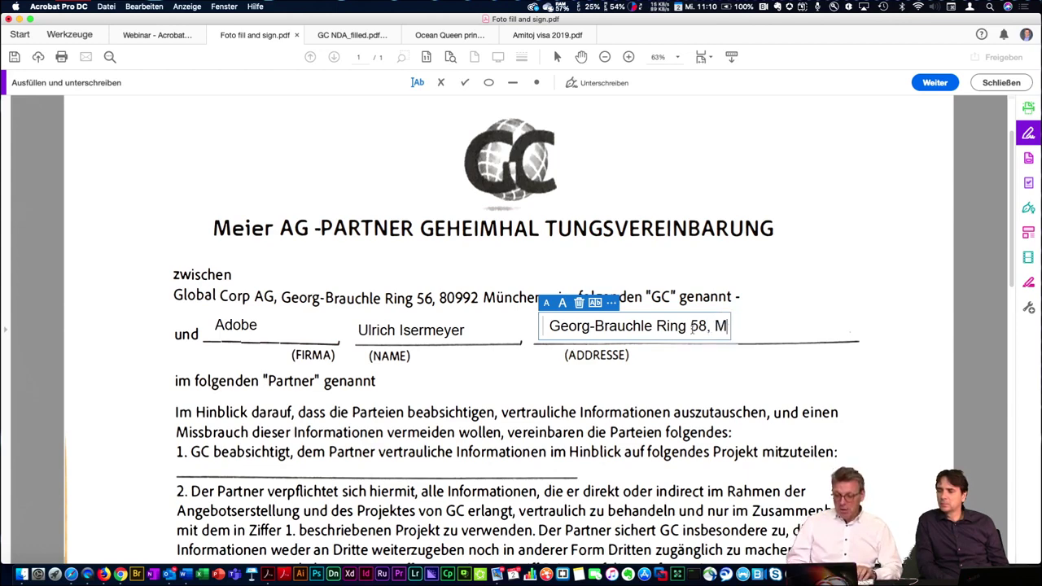
type("ünchen")
scroll(700, 327, "down", 1)
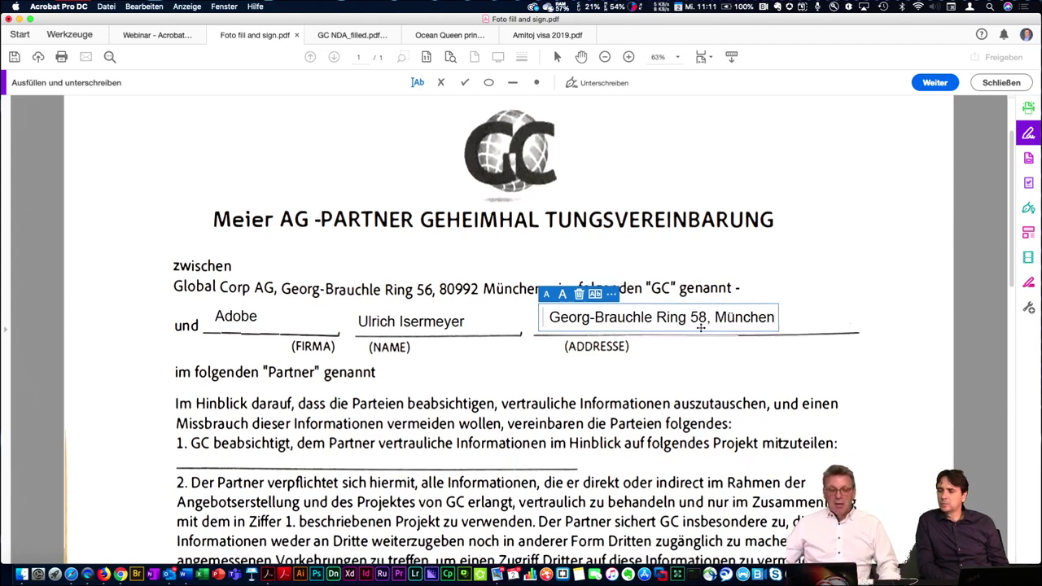
scroll(402, 478, "down", 2)
scroll(287, 429, "down", 1)
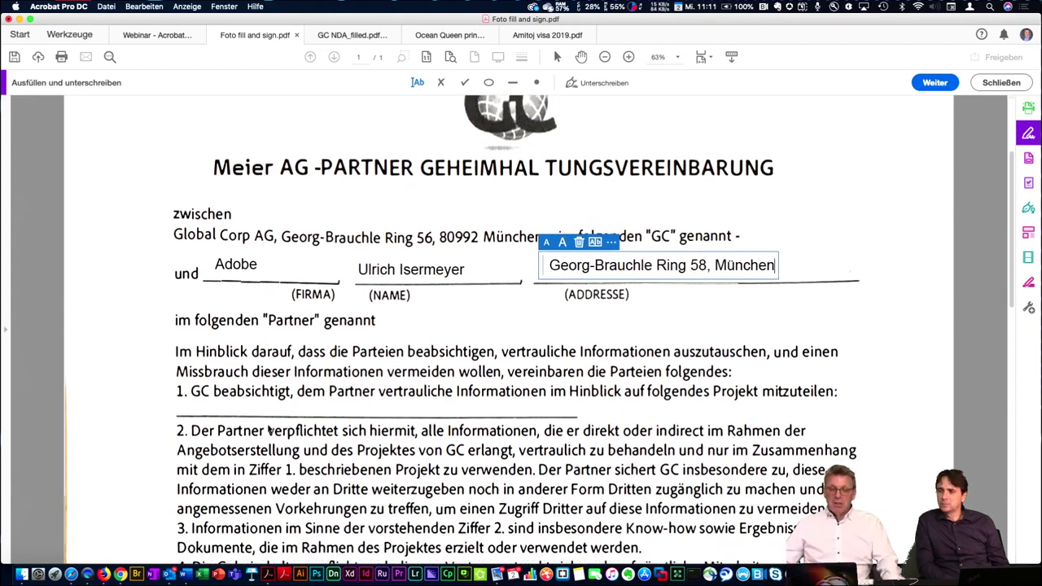
left_click(206, 401)
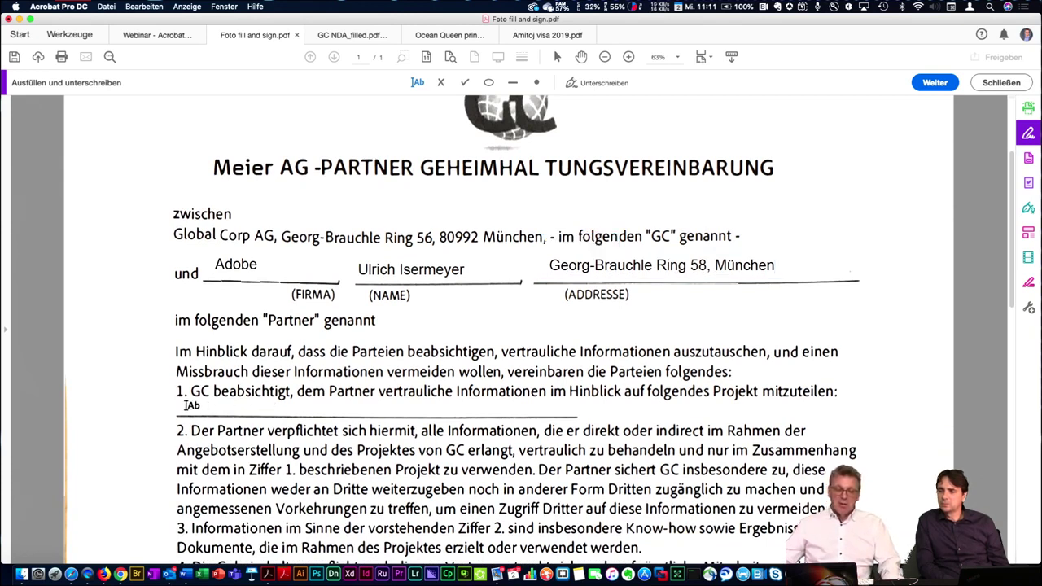
- Enter 'Document Cloud' on the project line, keeping normal character spacing
left_click(189, 405)
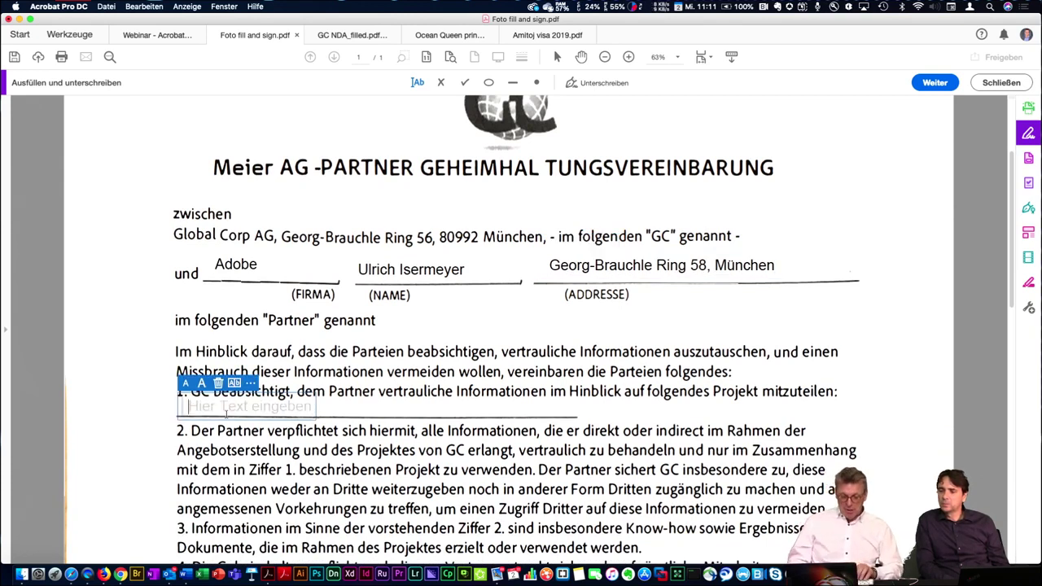
type("Document")
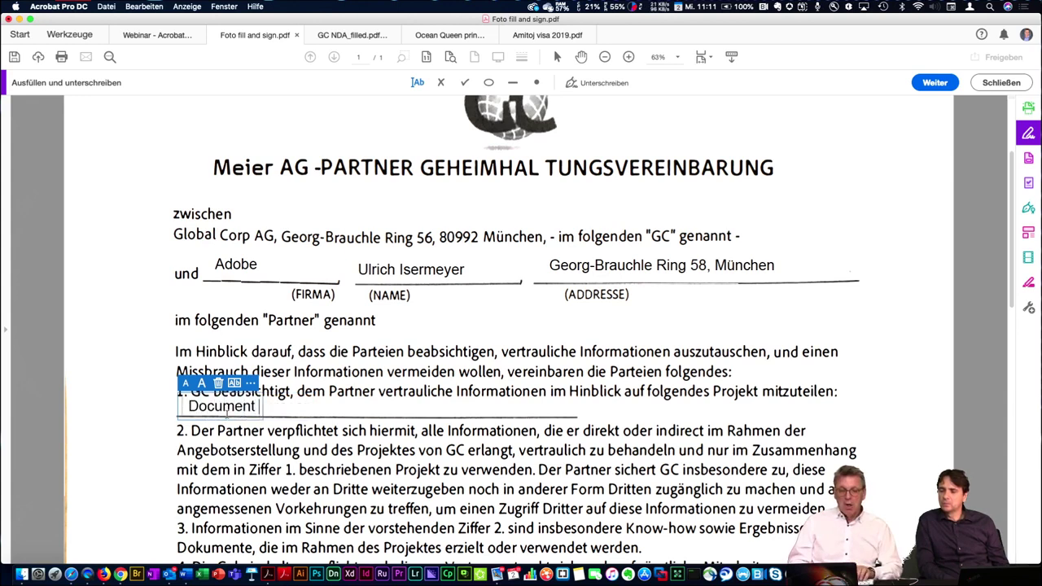
type(" Cl")
key("BackSpace")
key("BackSpace")
type("Cloud")
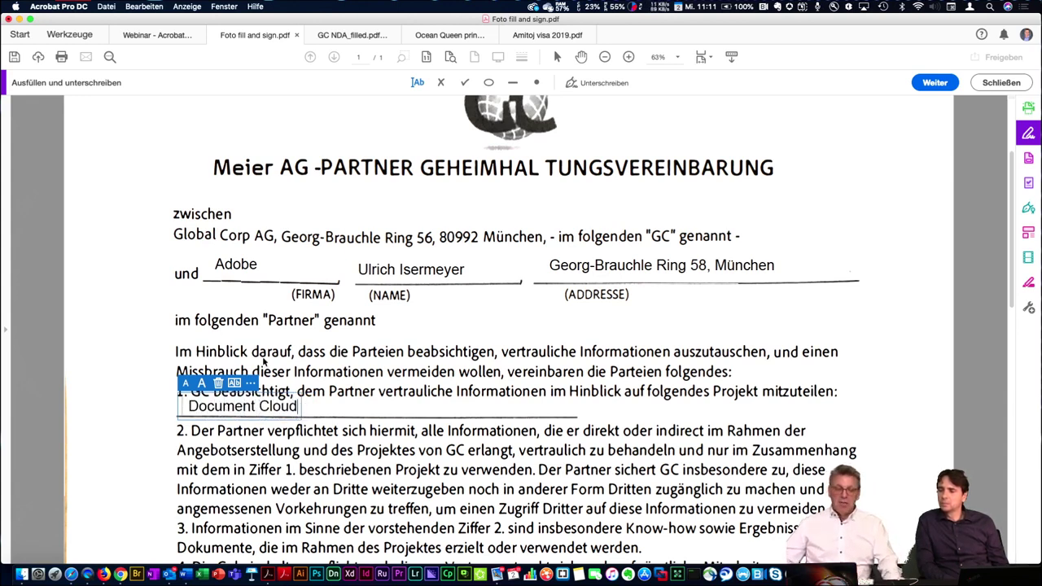
scroll(262, 362, "down", 2)
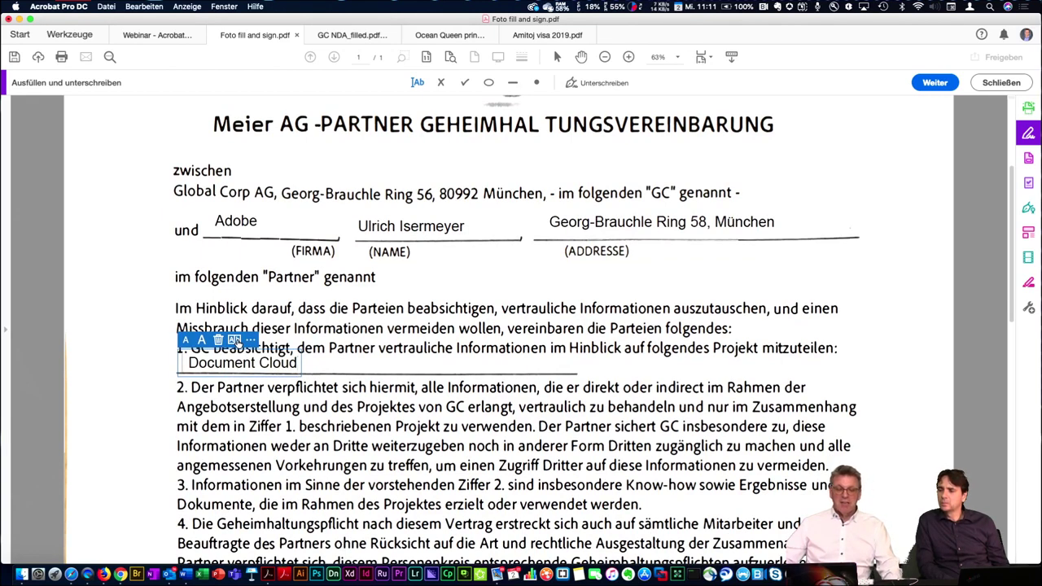
left_click(234, 340)
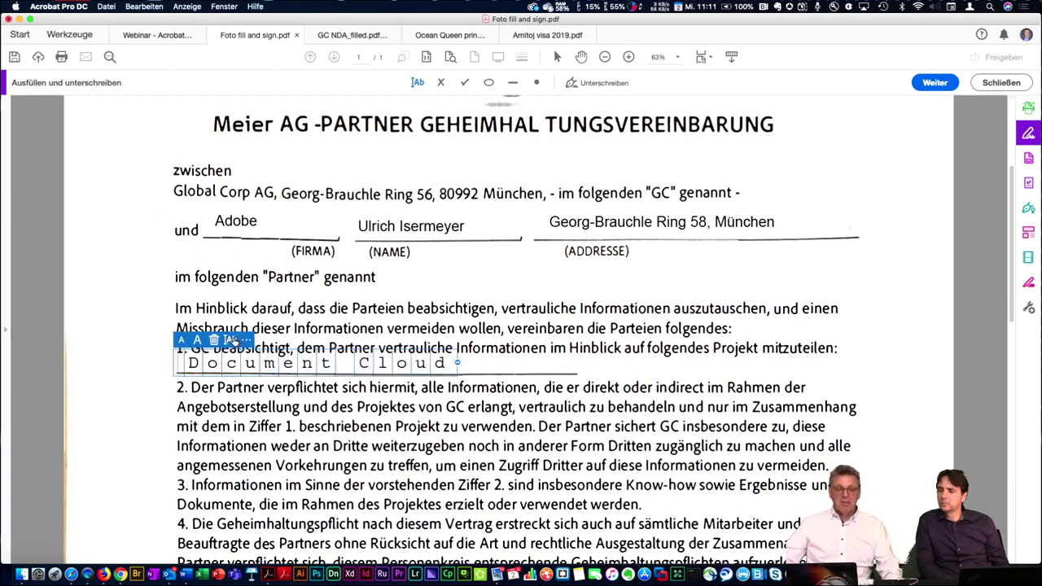
left_click(233, 340)
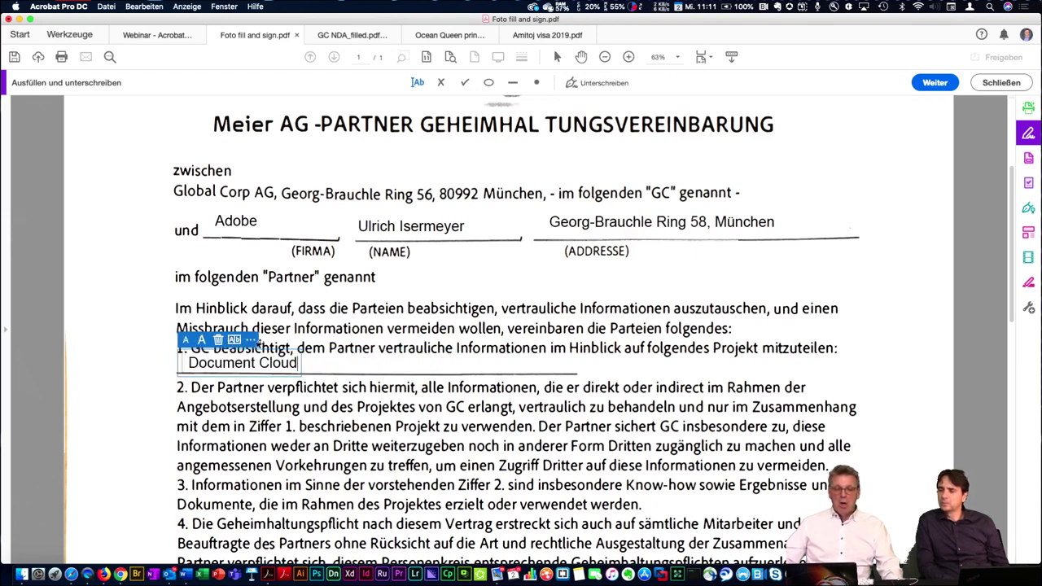
left_click(252, 340)
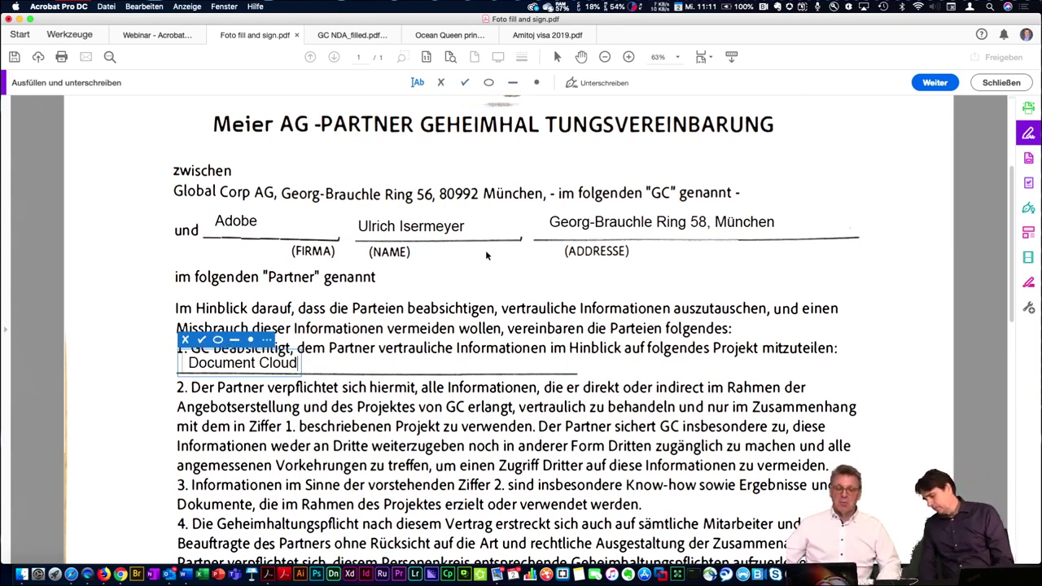
- Enter the partner's full name above the Name line and 02.10.2019 above Datum
scroll(489, 329, "down", 10)
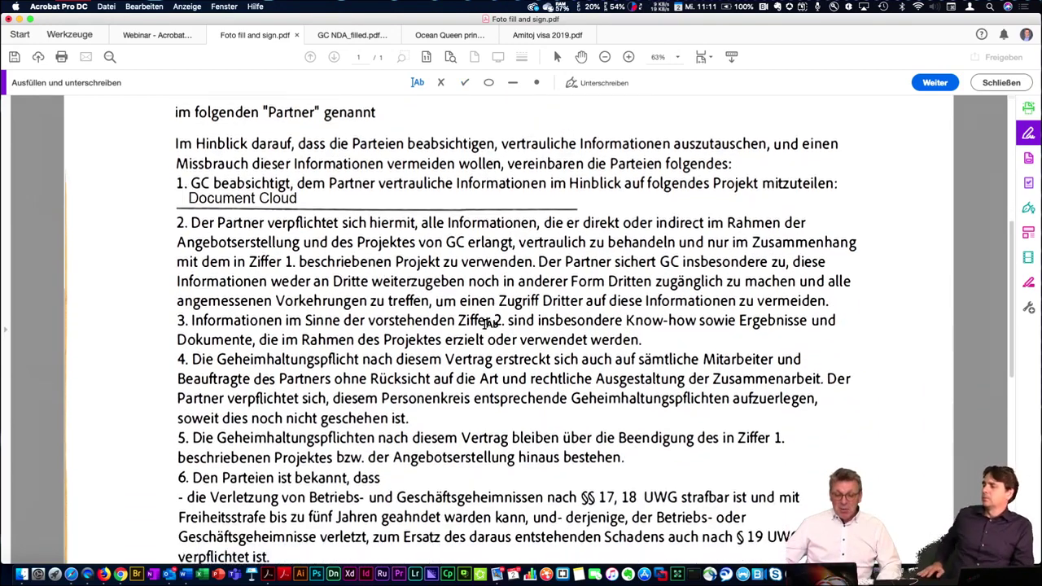
scroll(490, 322, "down", 2)
scroll(488, 320, "down", 3)
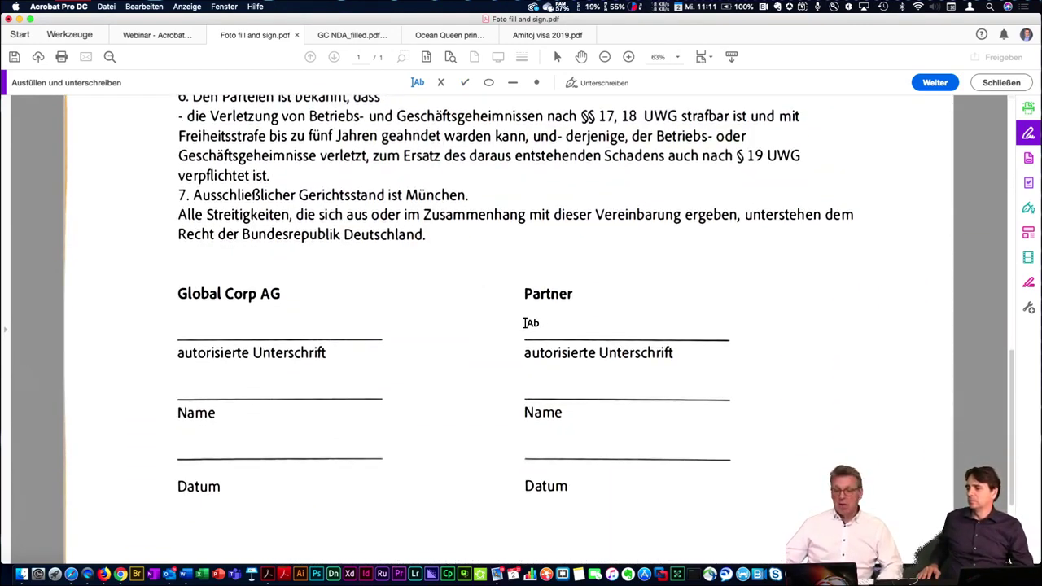
left_click(529, 386)
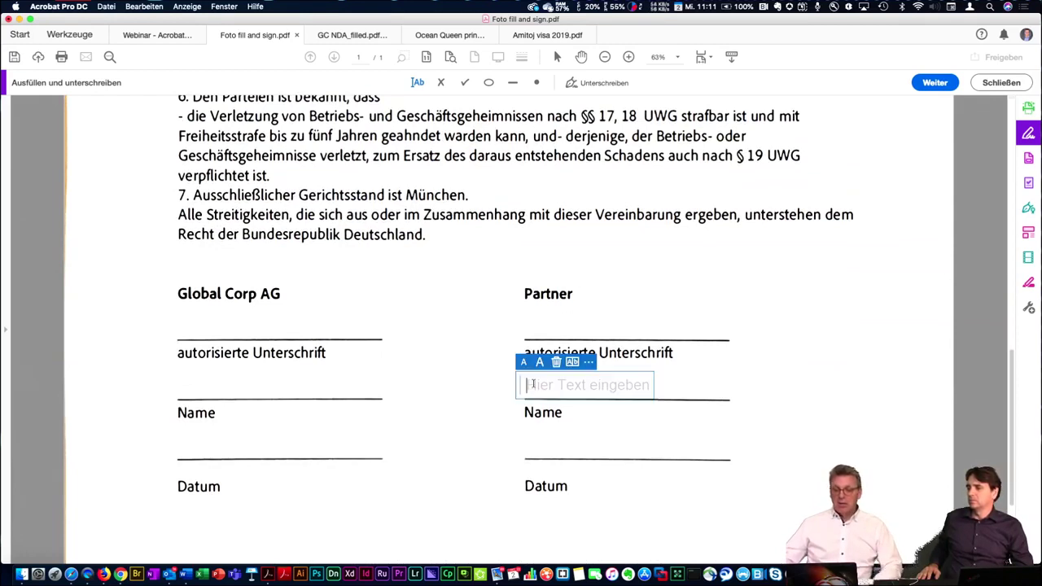
type("uli")
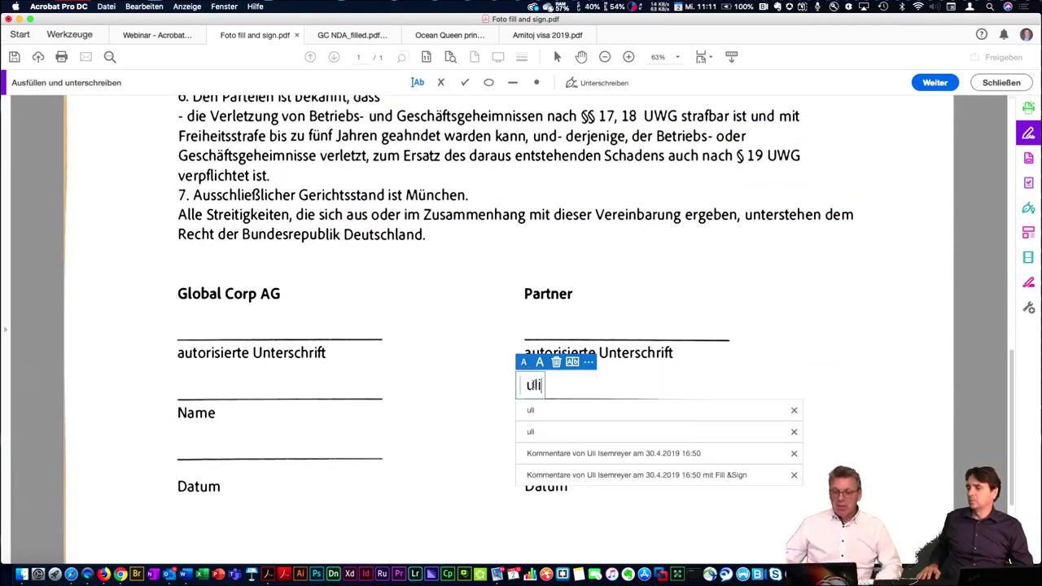
key("BackSpace")
key("BackSpace")
key("BackSpace")
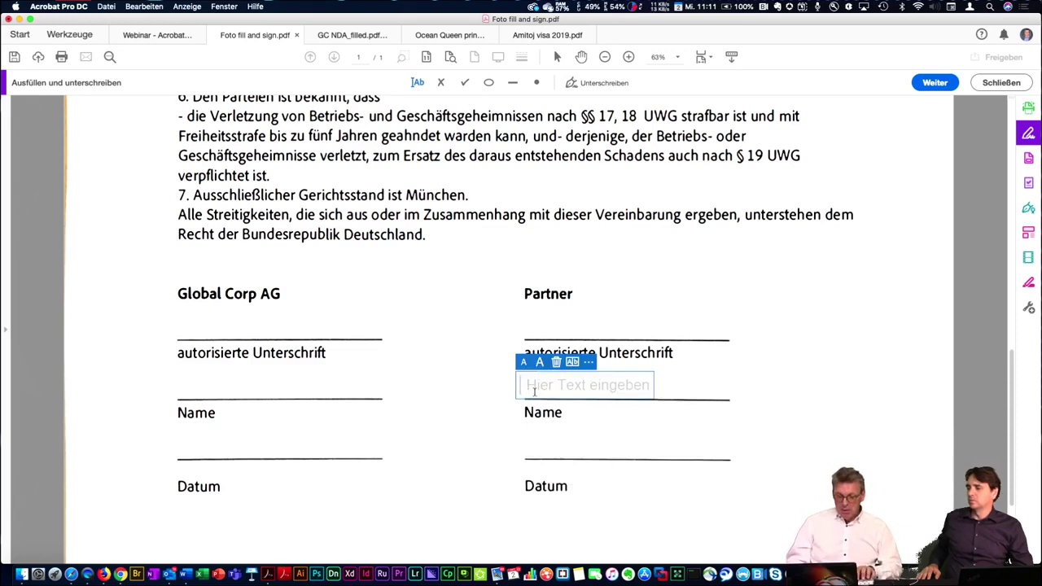
type("Uli")
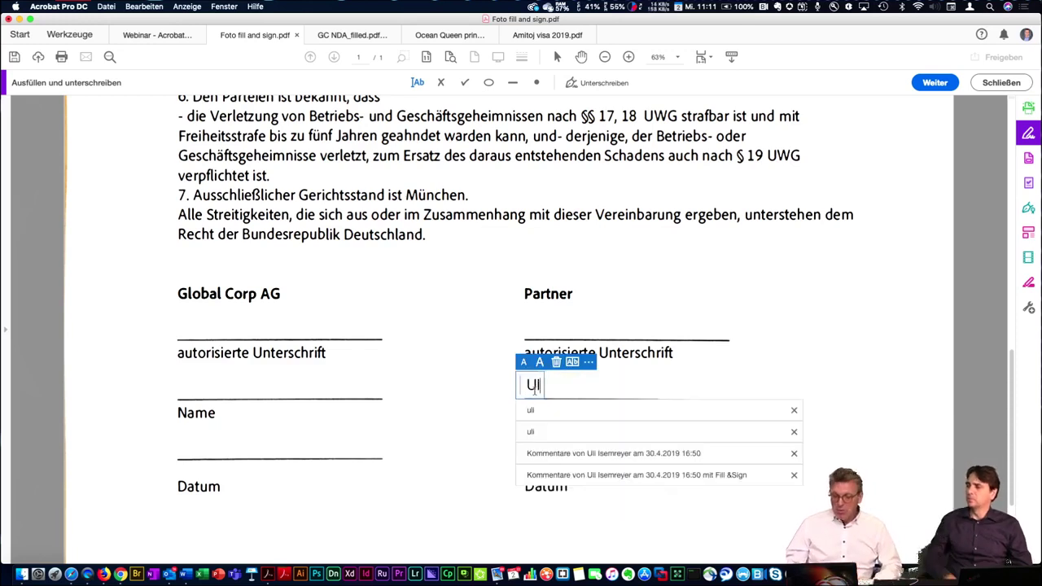
left_click(605, 431)
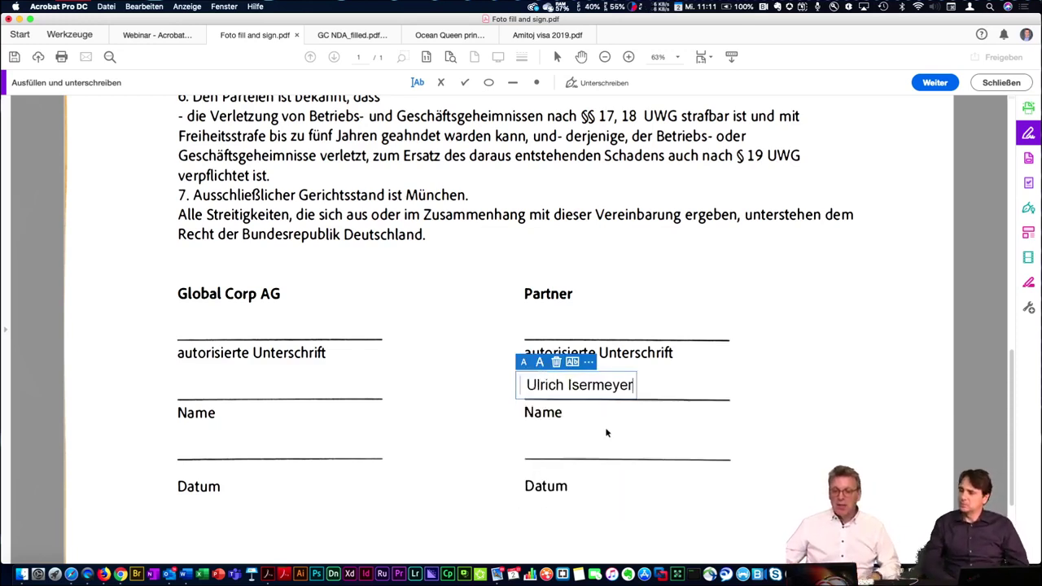
left_click(543, 439)
left_click(535, 437)
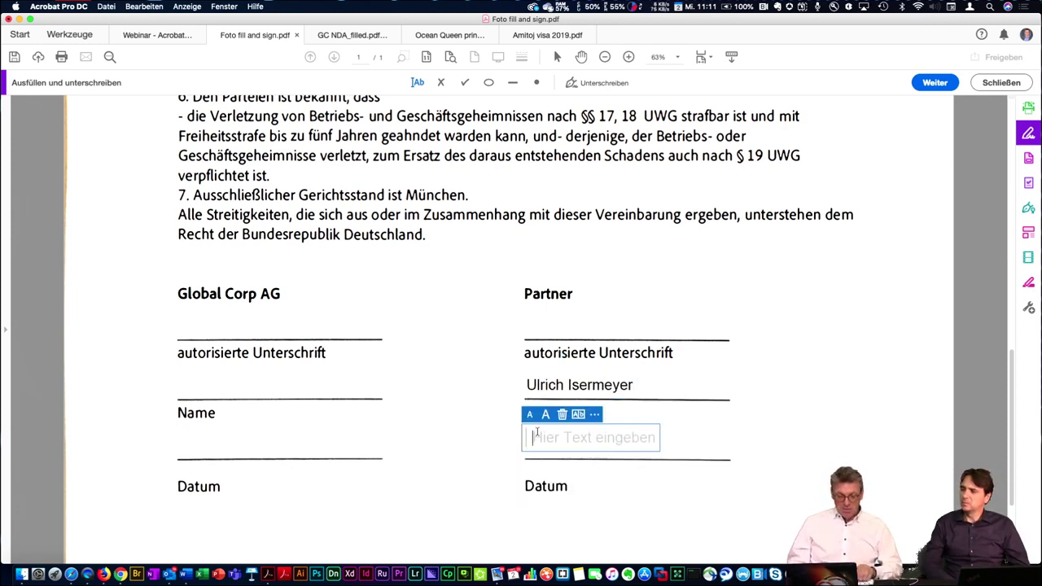
type("02.10.")
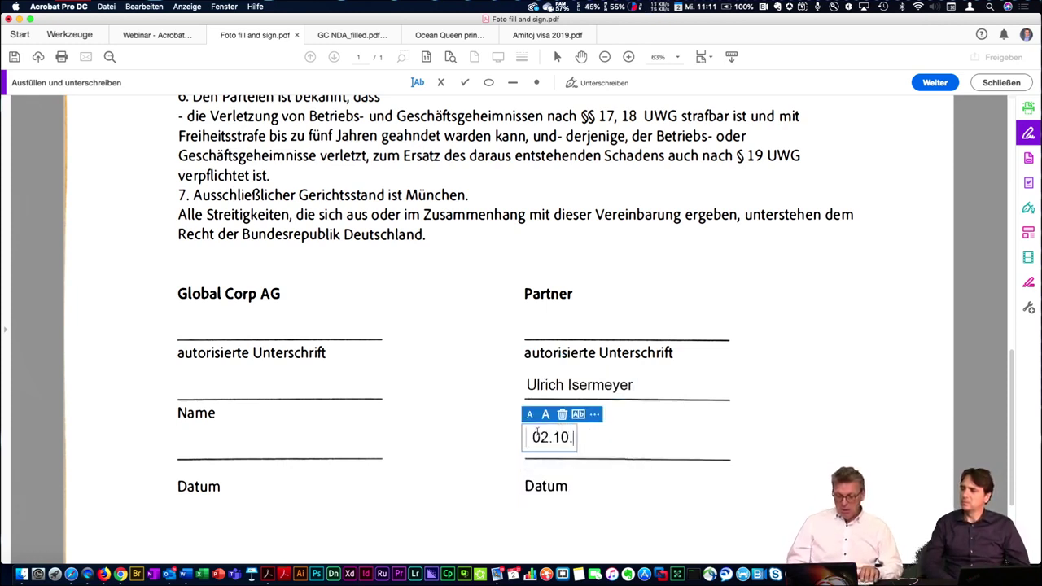
type("2019")
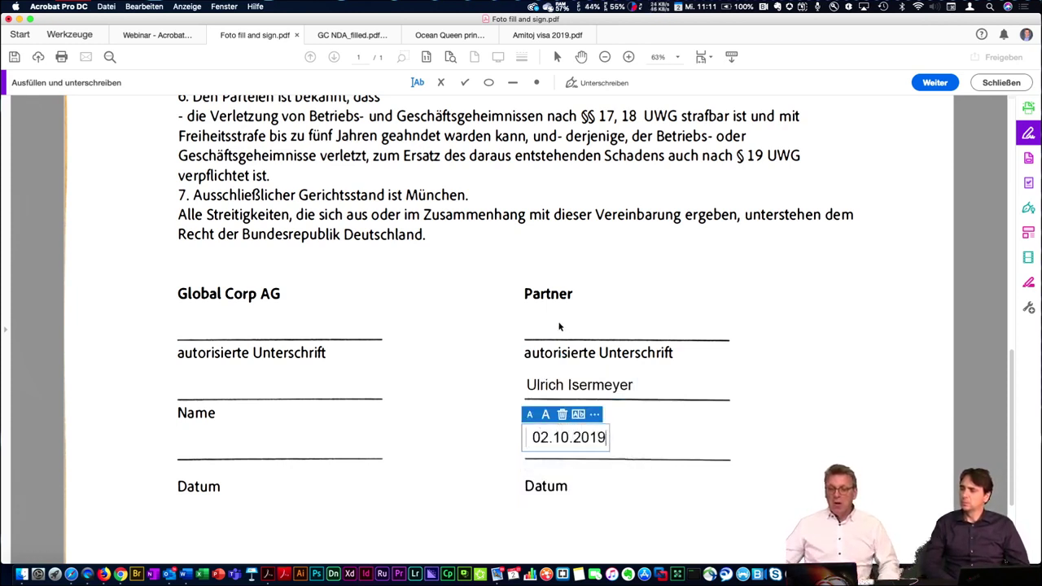
- Place the saved handwritten signature on the Partner signature line and enlarge it slightly
left_click(572, 83)
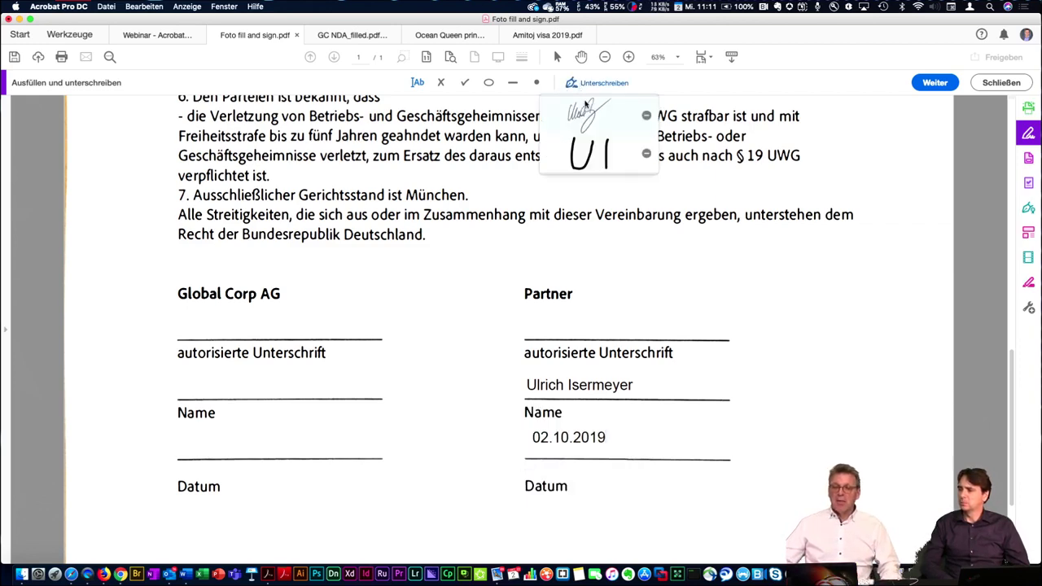
left_click(584, 109)
left_click(569, 295)
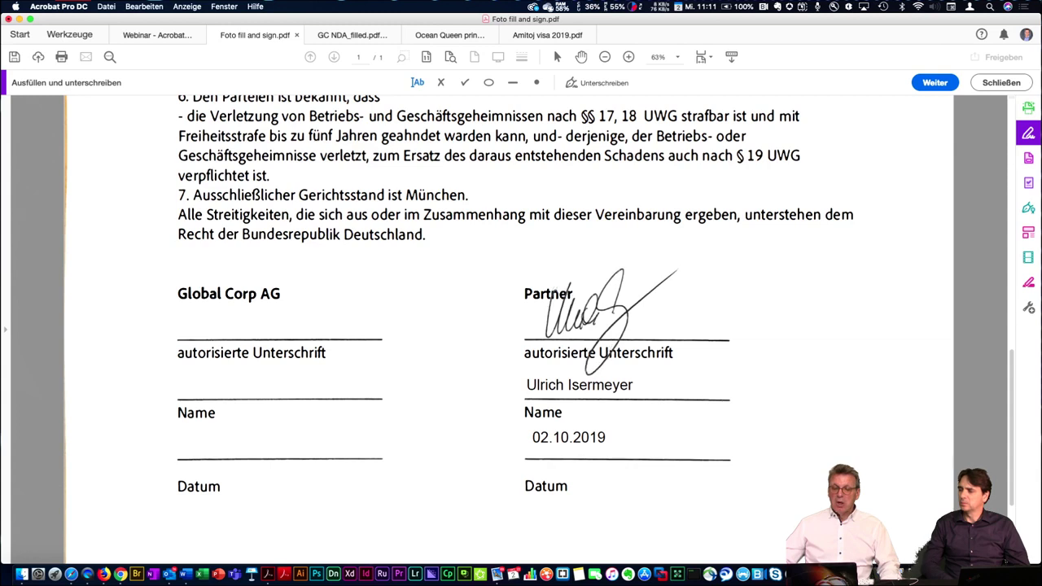
left_click(621, 324)
mouse_move(686, 382)
left_mouse_down()
mouse_move(730, 420)
mouse_move(705, 386)
left_mouse_up()
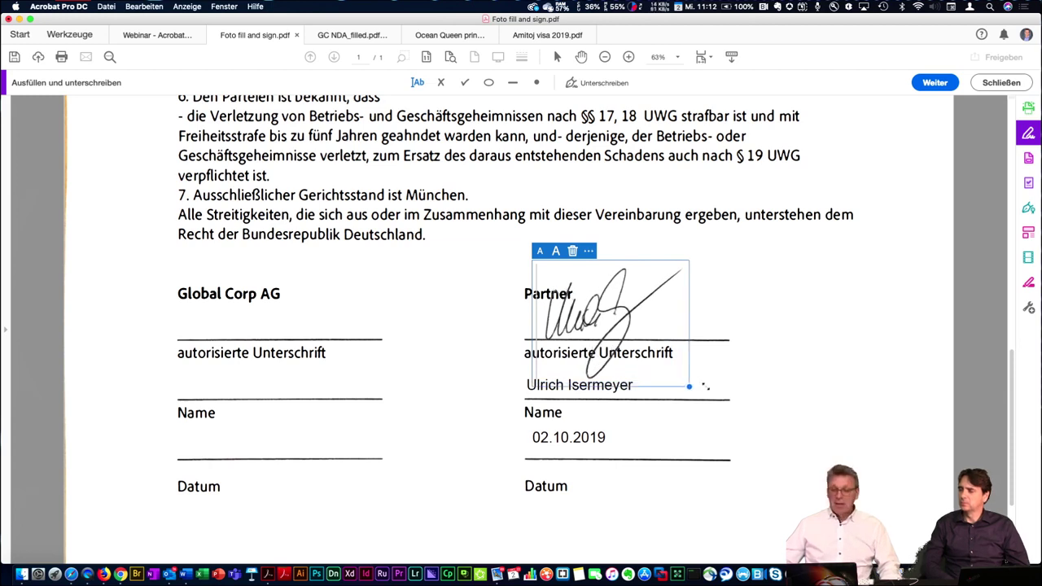
left_click(756, 386)
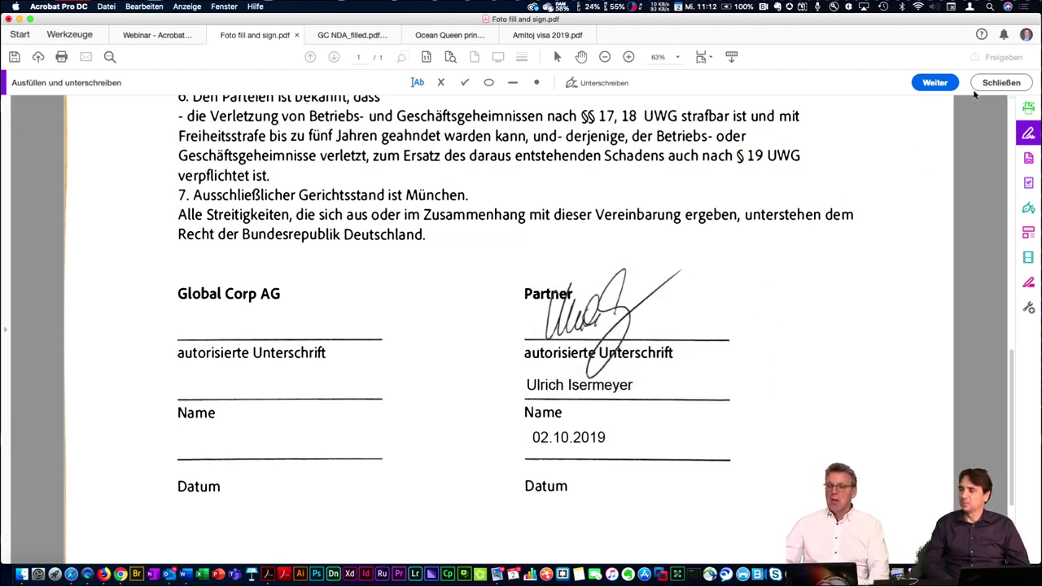
- Save the signed NDA via Speichern, dismiss the send dialog, and close Fill & Sign
left_click(935, 82)
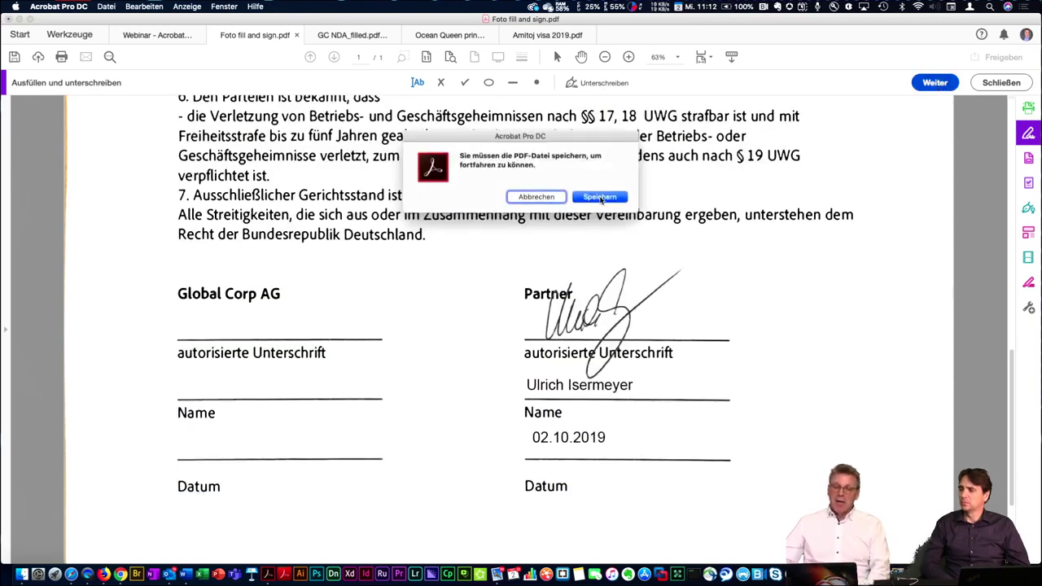
left_click(601, 198)
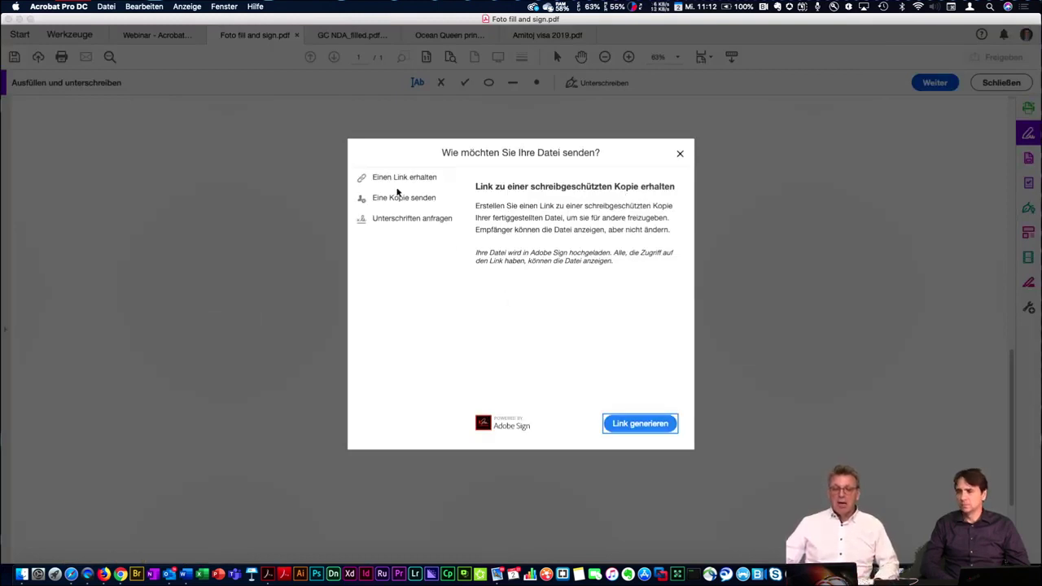
left_click(680, 152)
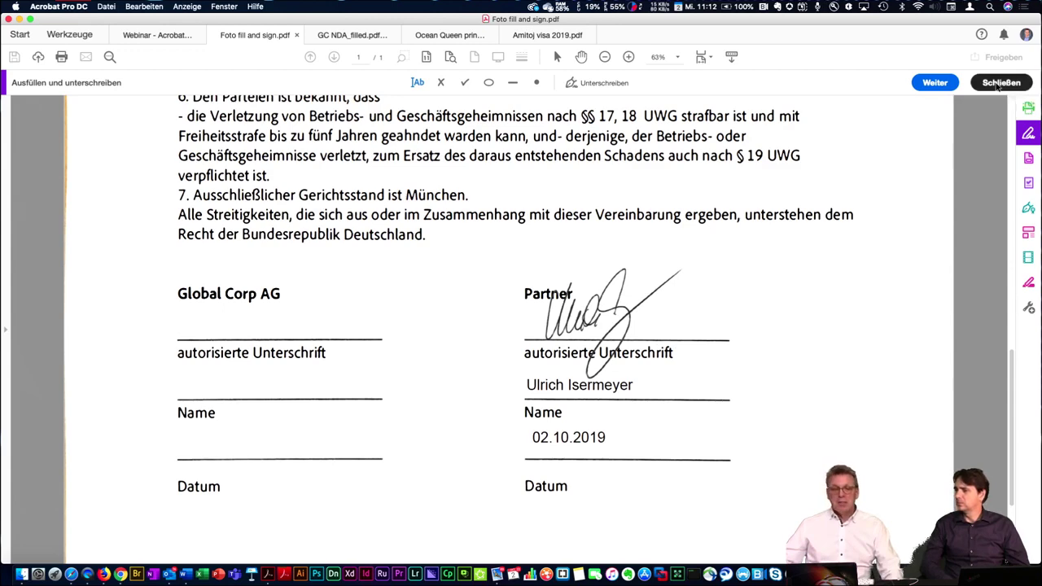
left_click(1000, 83)
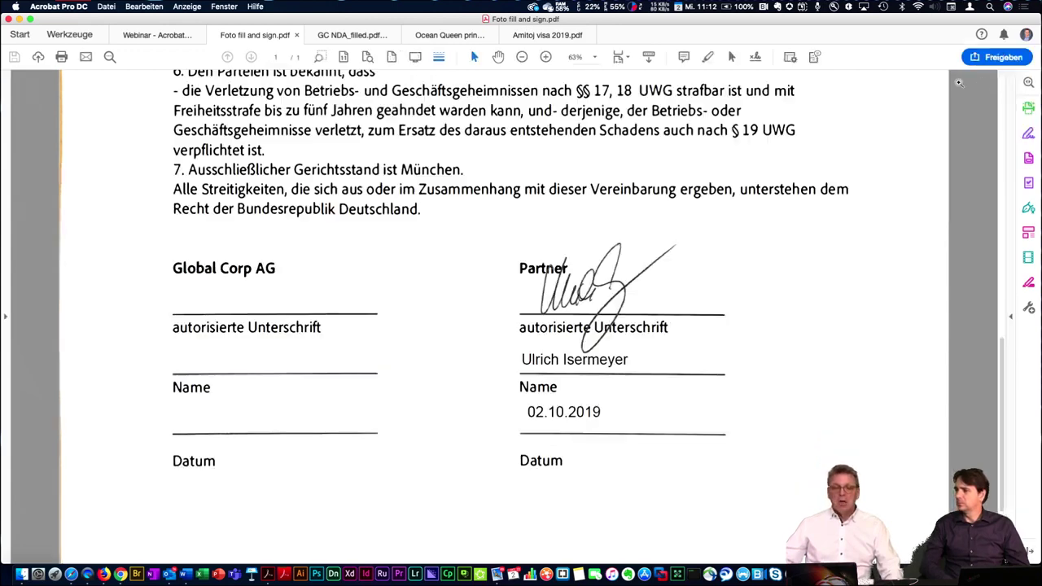
- Open the GC NDA_filled.pdf tab and expand its Zertifiziert von Adobe Sign entry in the signature panel
left_click(362, 38)
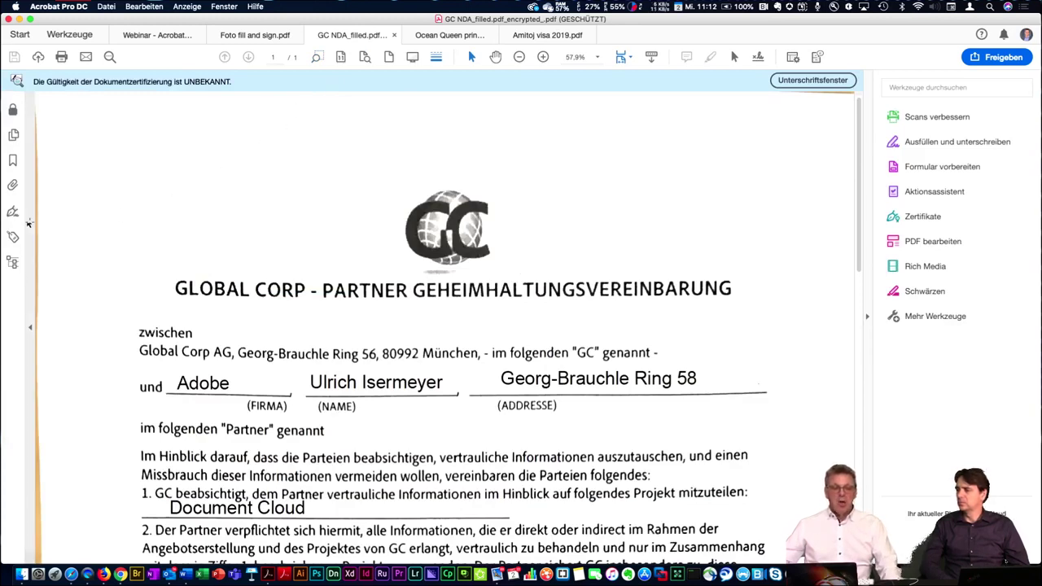
left_click(12, 210)
left_click(34, 150)
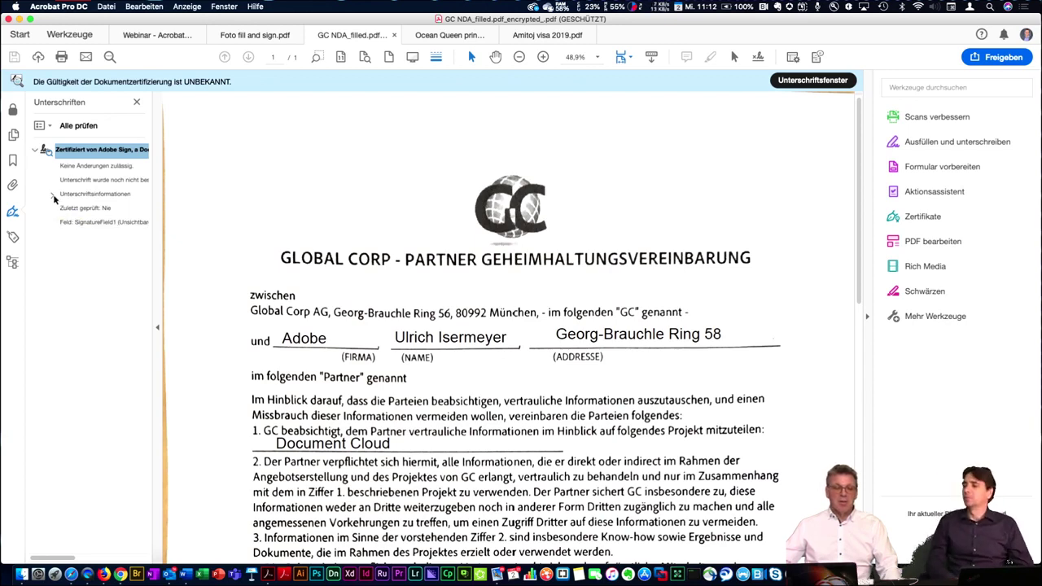
scroll(449, 327, "down", 4)
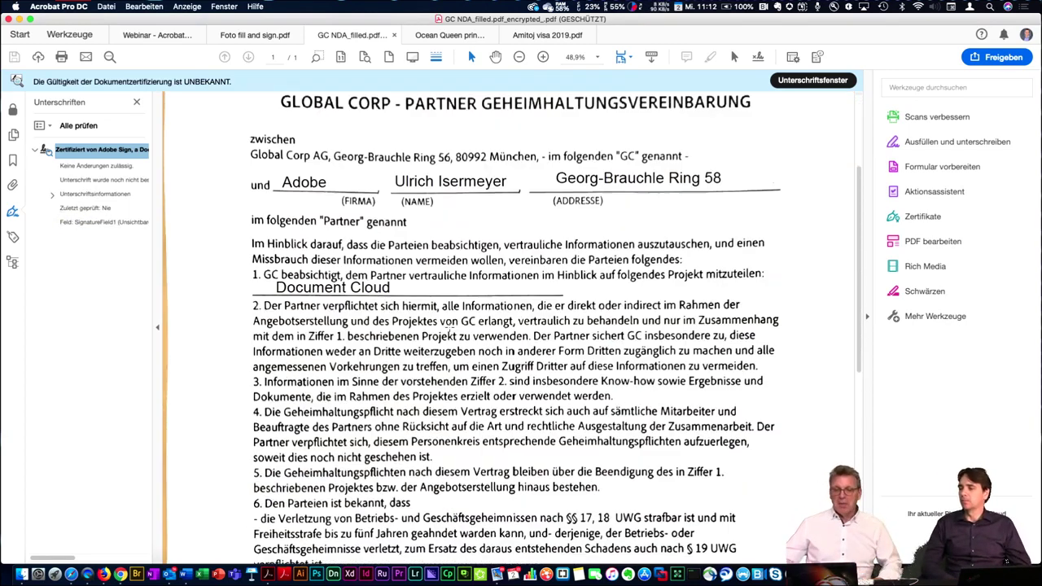
scroll(449, 327, "down", 2)
scroll(448, 327, "down", 2)
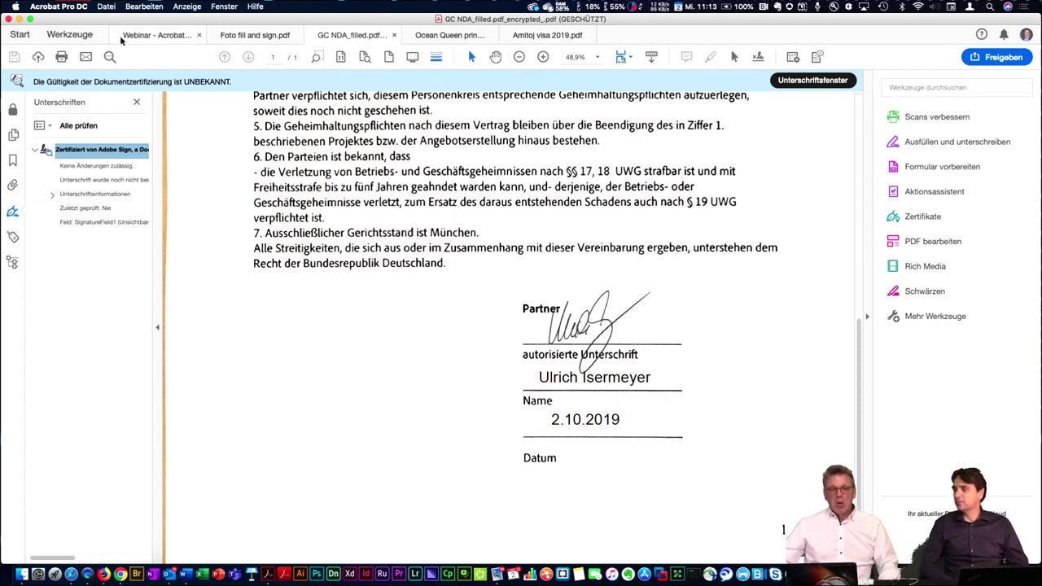
- Switch to the Webinar - Acrobat slides and advance two slides to the form types slide
left_click(159, 35)
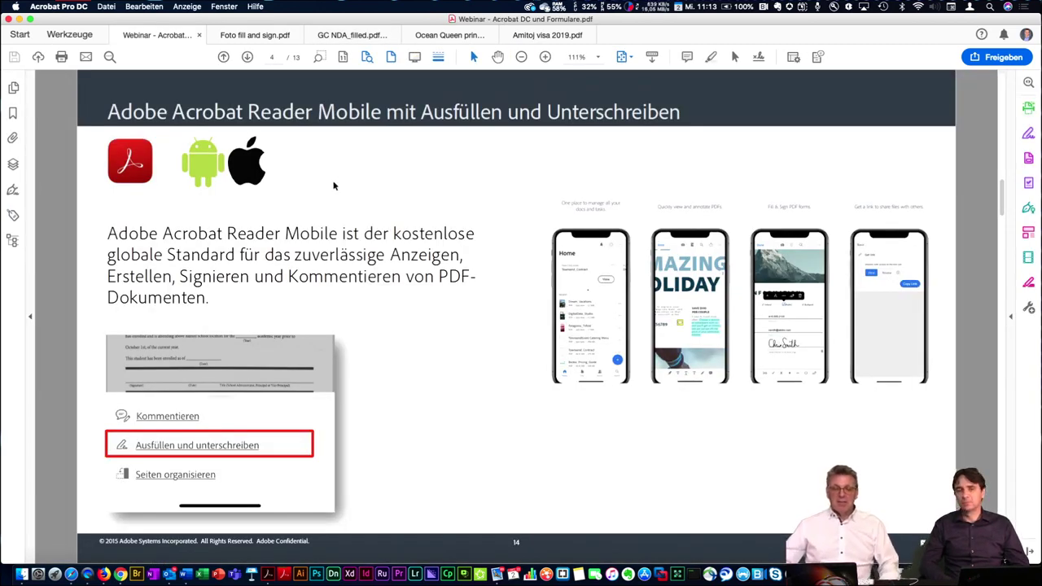
key("Right")
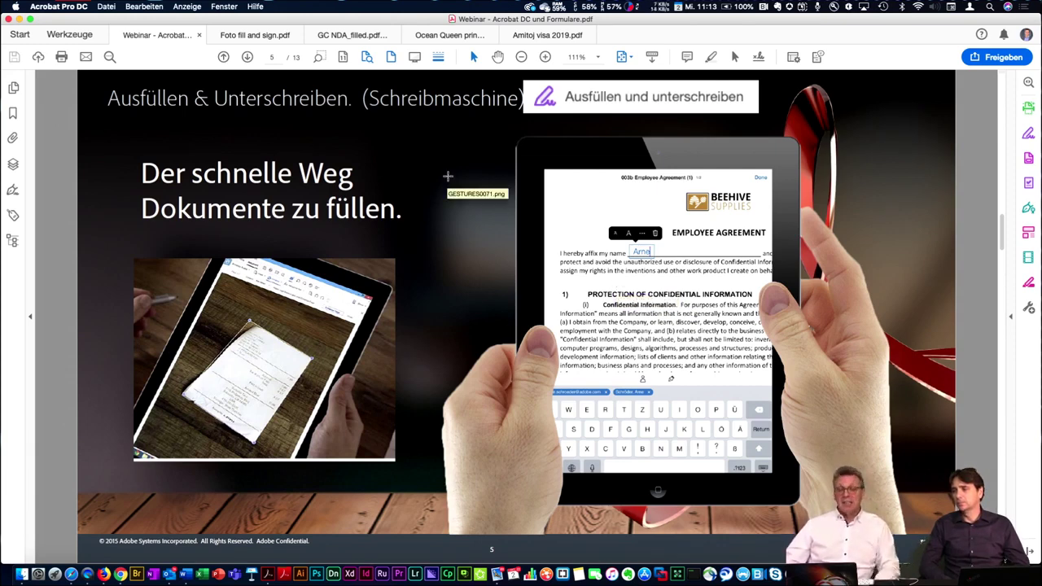
key("Right")
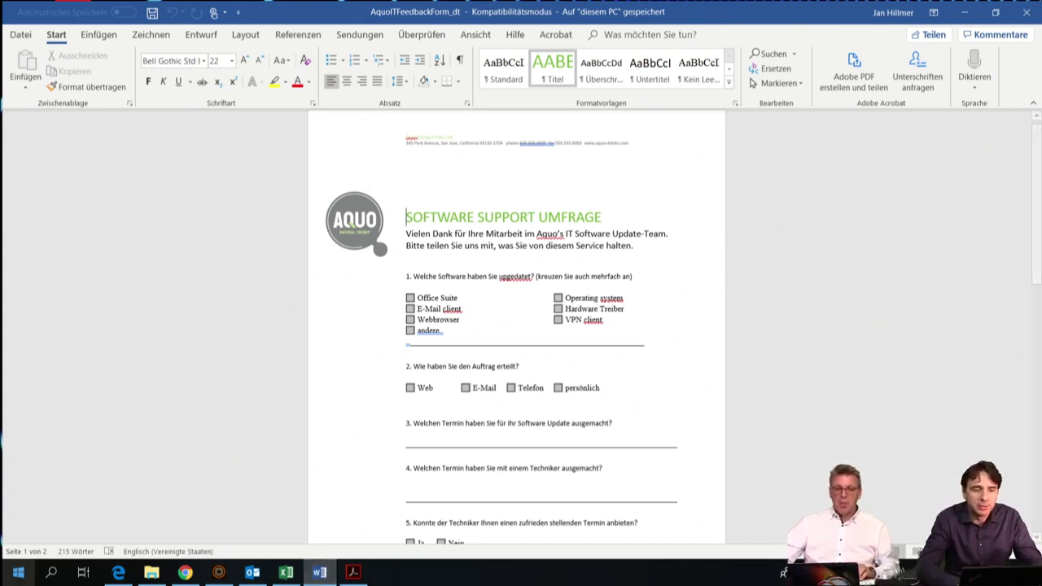
- Bring up the AquoITFeedback_dt.pdf window in Acrobat from the taskbar
left_click(352, 572)
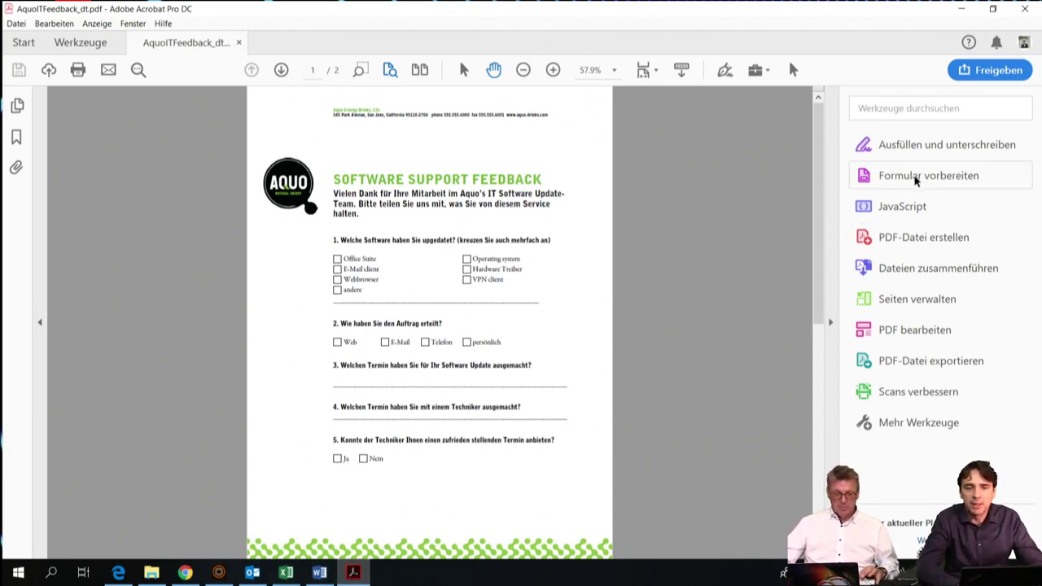
- Run Formular vorbereiten on the survey PDF with auto-detected fields, shown two-page at window width
left_click(915, 177)
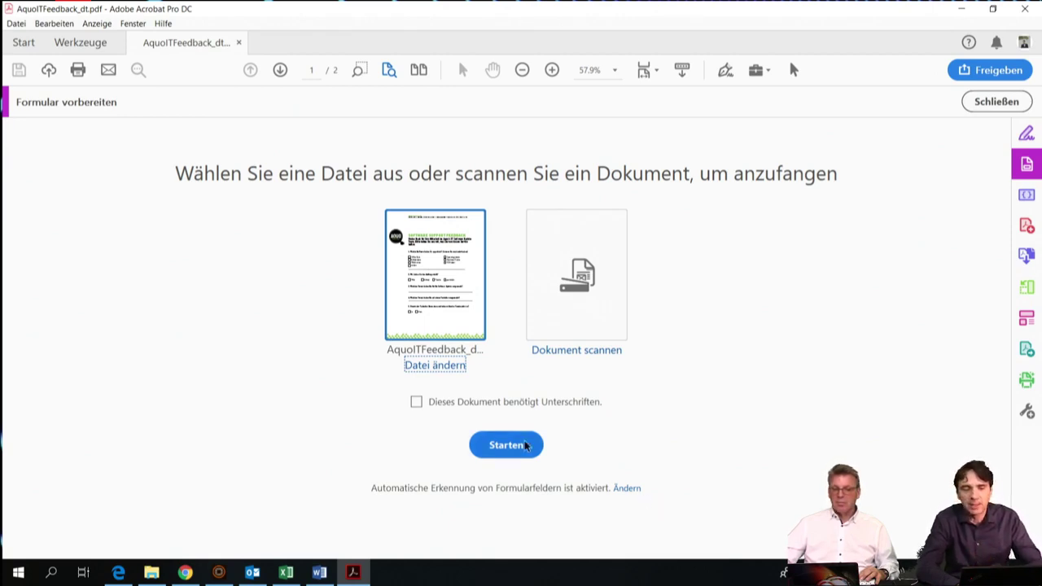
left_click(512, 451)
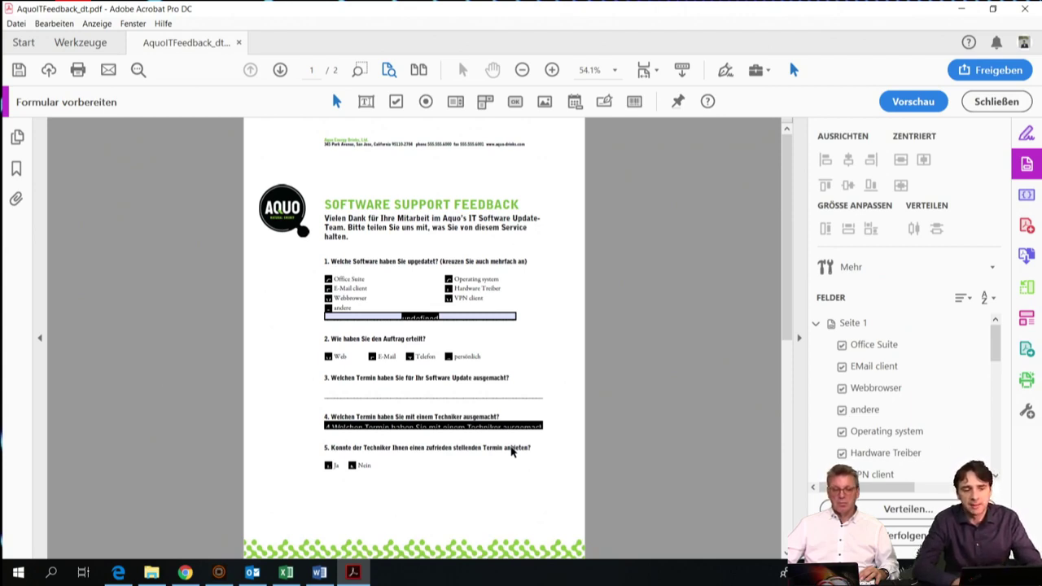
left_click(418, 70)
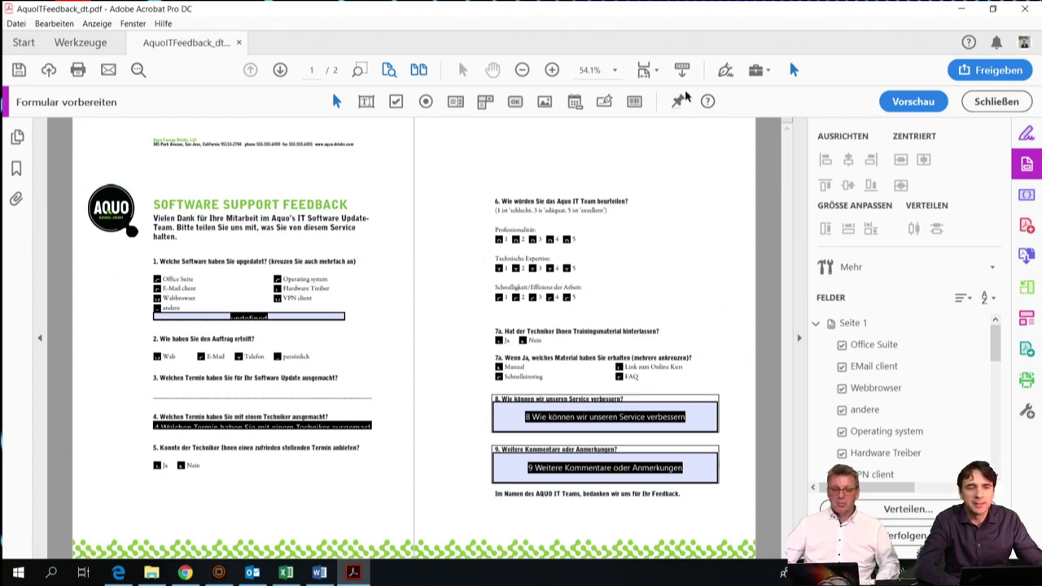
left_click(651, 71)
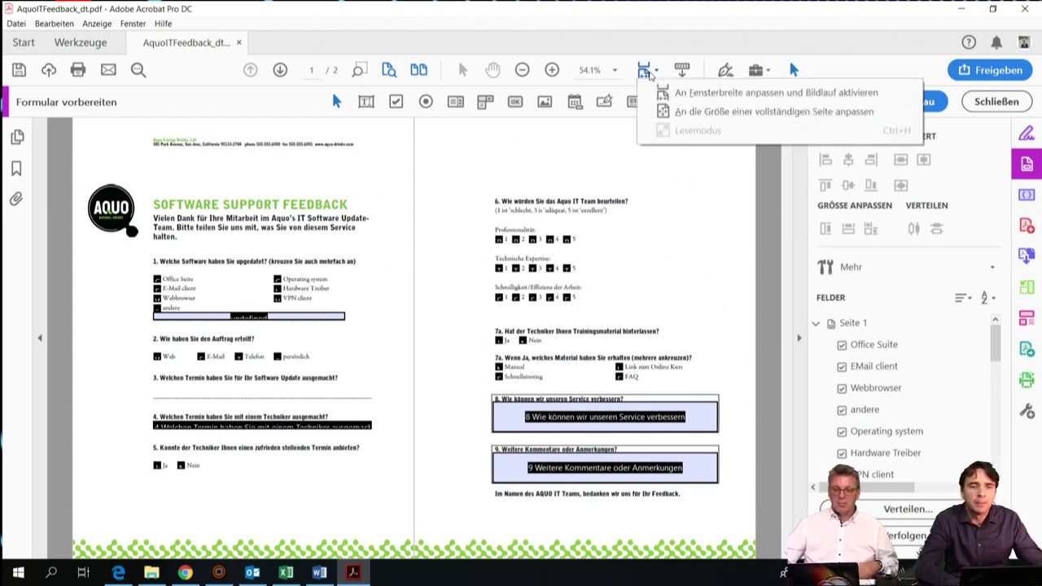
left_click(664, 93)
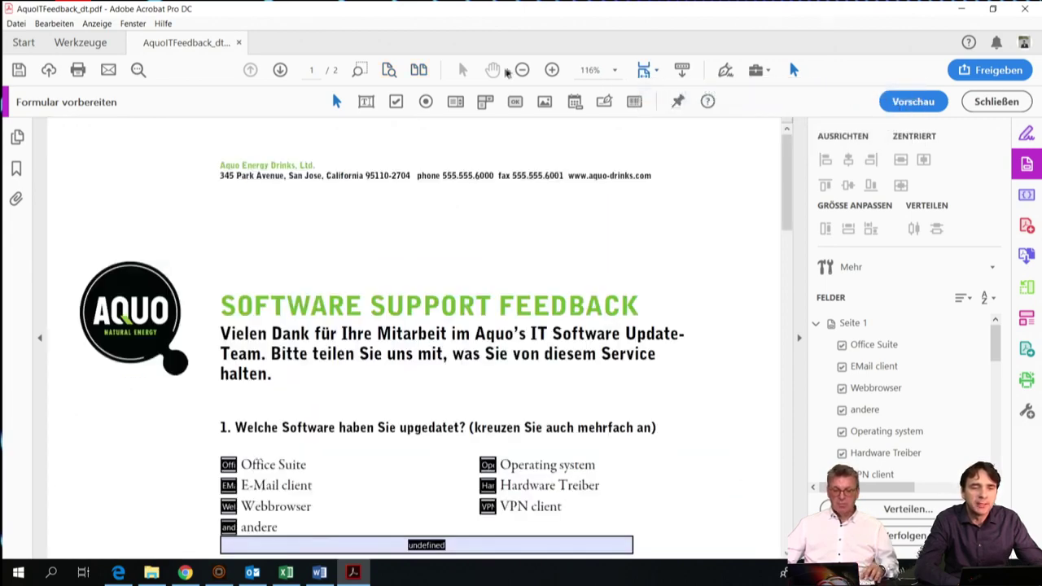
- Preview the form, tick and clear the Web, E-Mail and Telefon boxes, then return to Bearbeiten
left_click(922, 101)
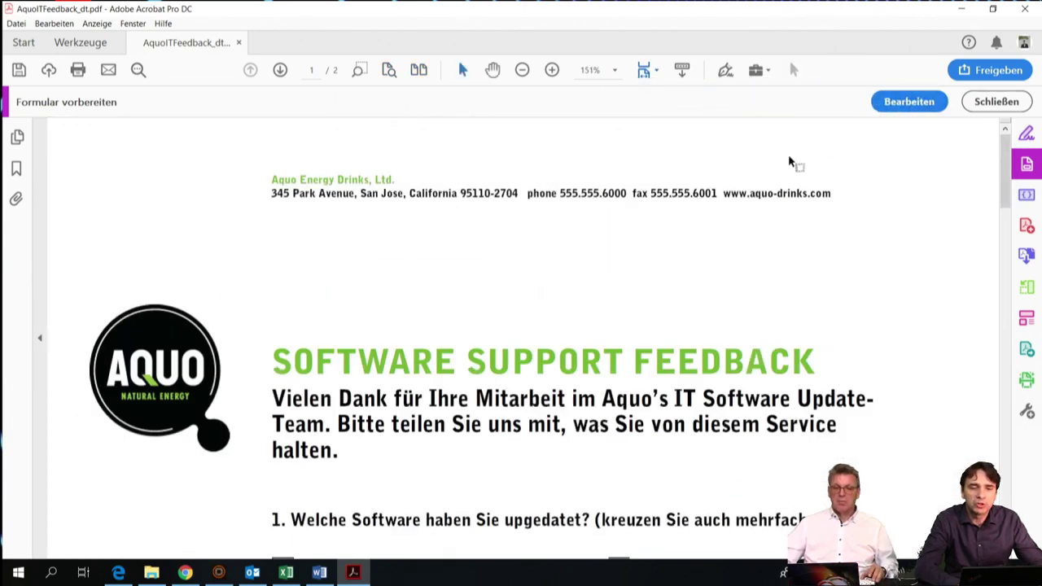
left_click_drag(1005, 181, 1012, 228)
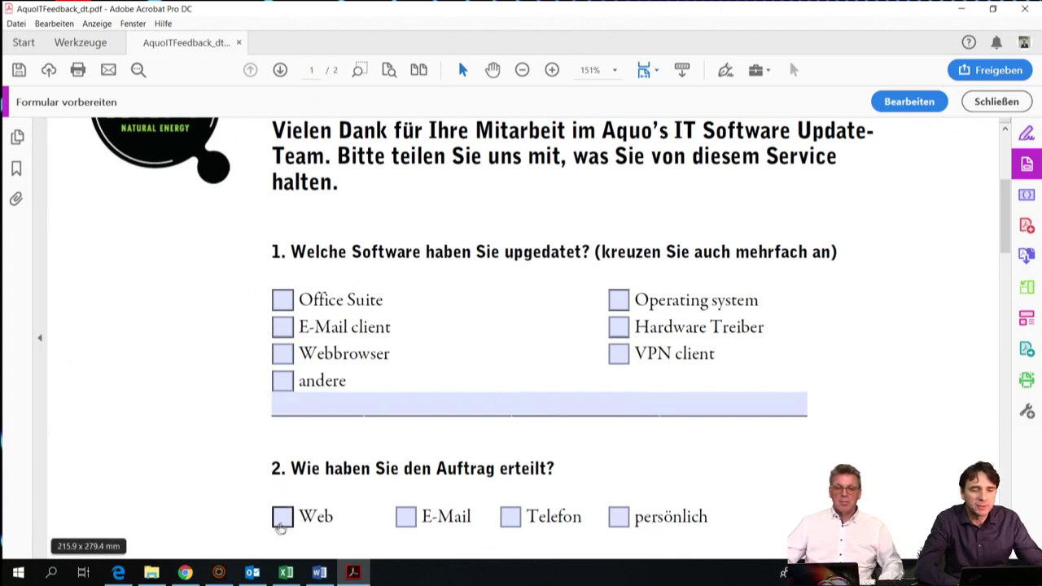
left_click(283, 520)
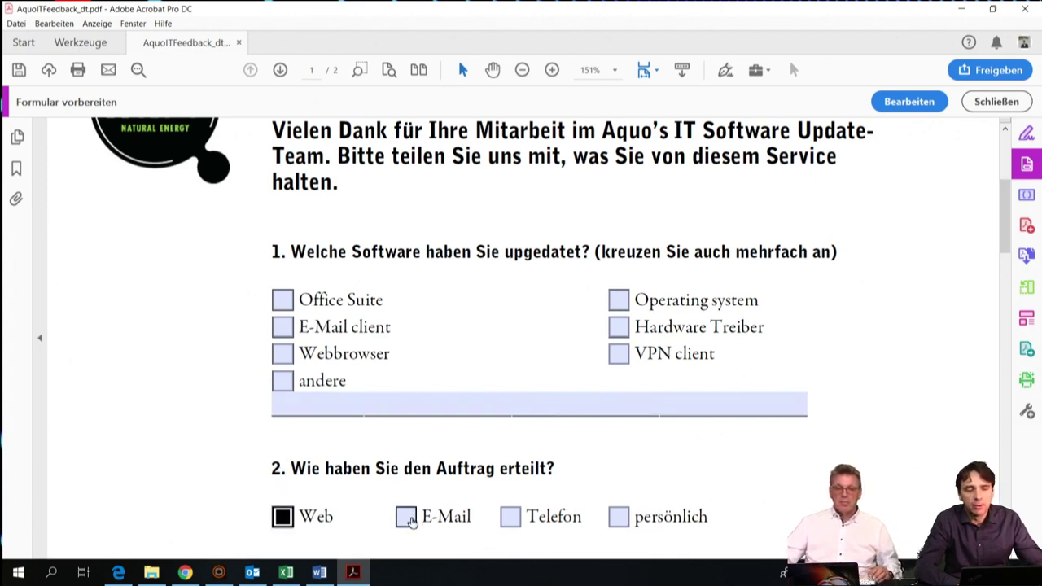
left_click(405, 518)
left_click(511, 521)
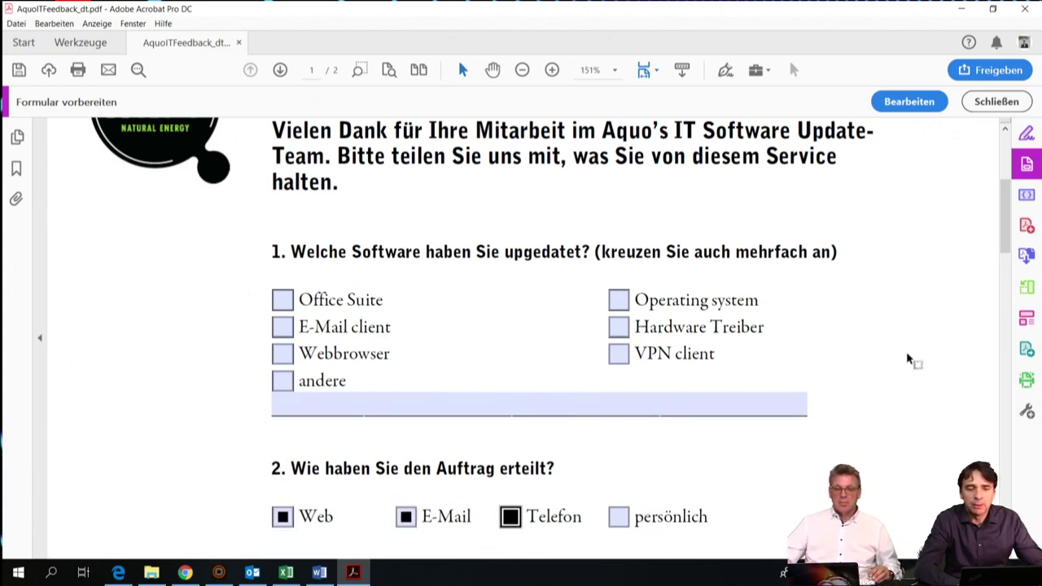
left_click(510, 521)
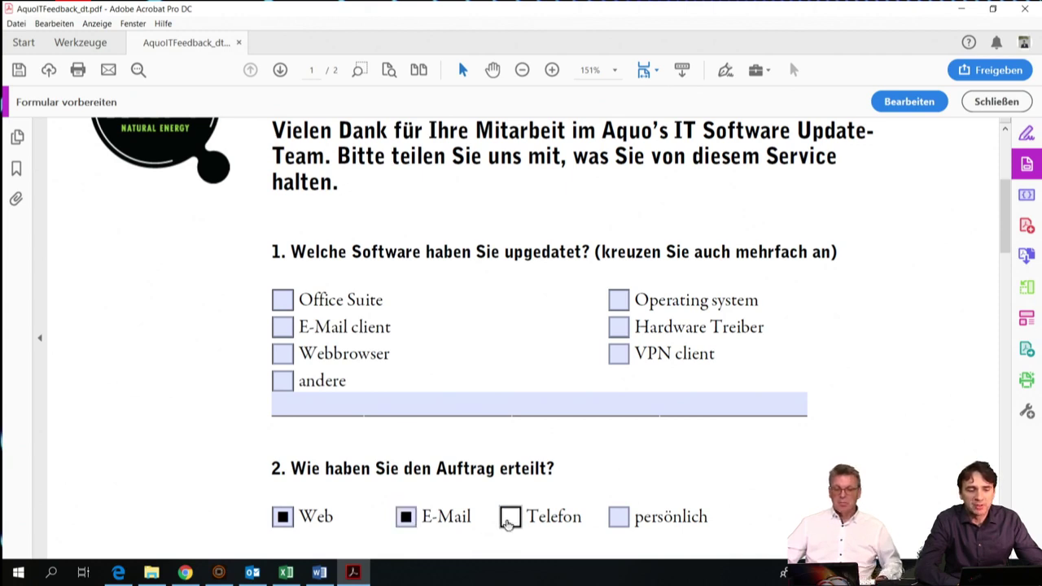
left_click(406, 521)
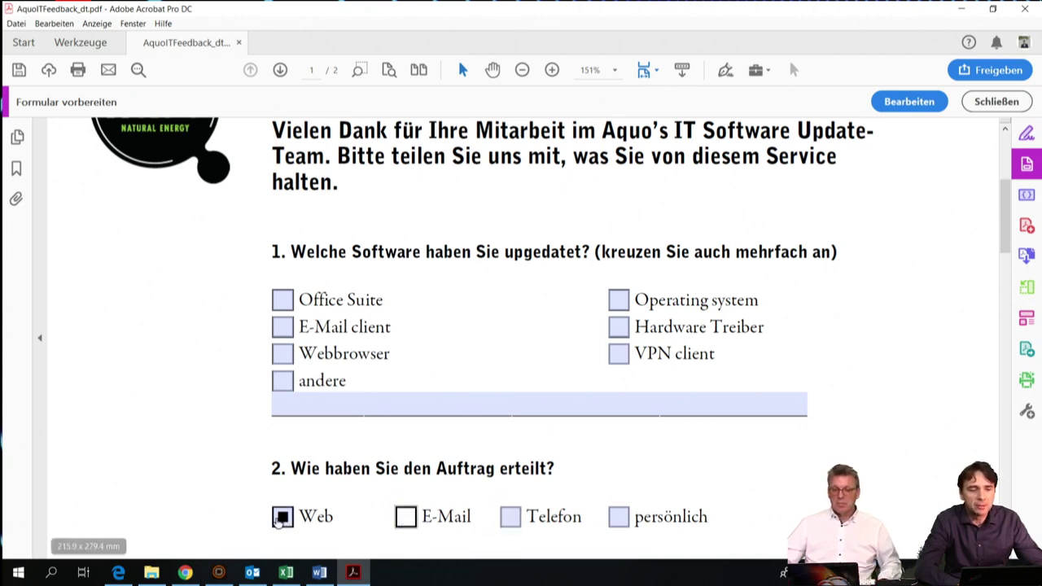
left_click(281, 520)
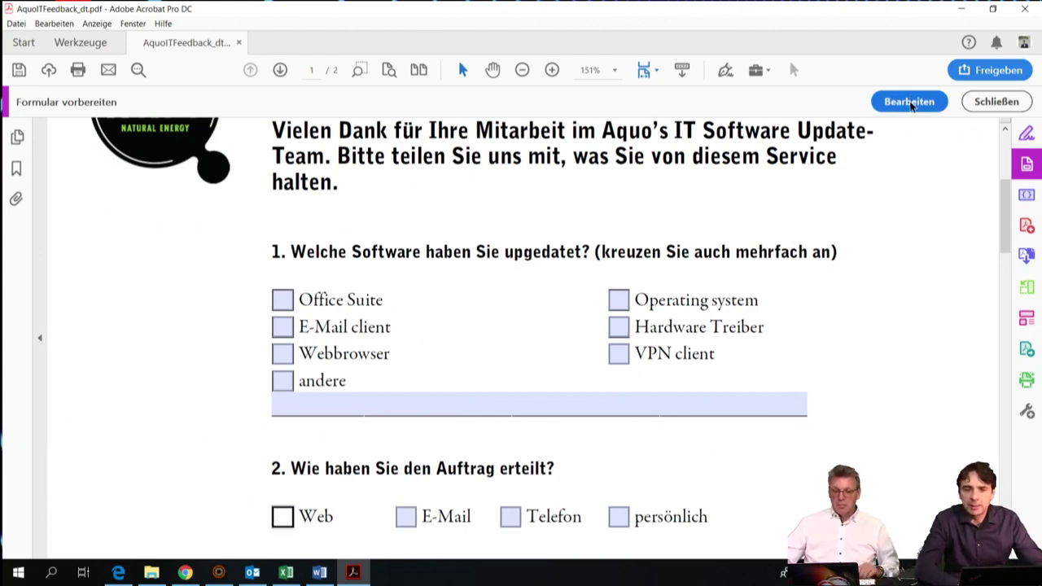
left_click(910, 103)
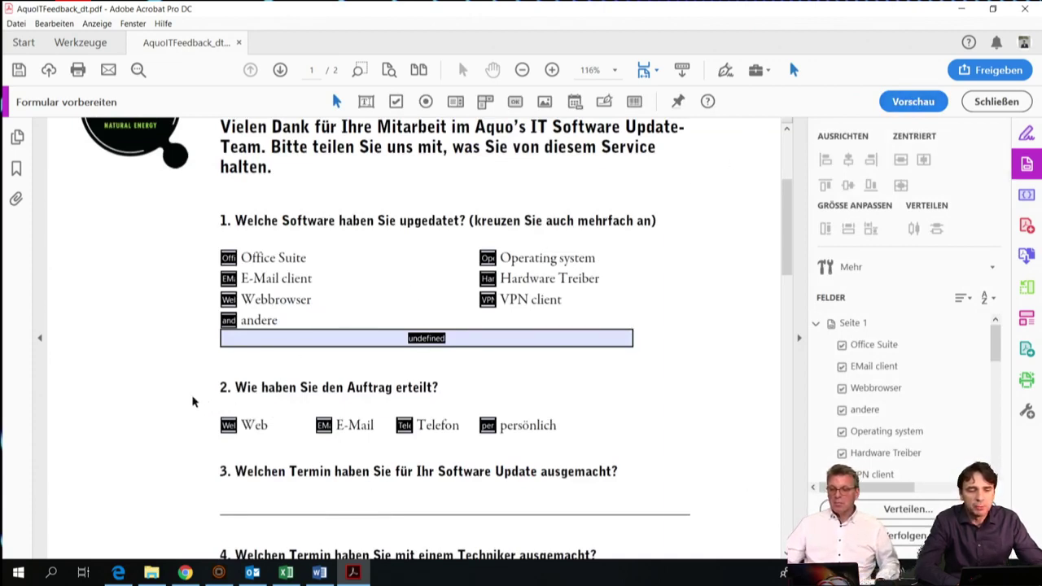
- Set the Kontrollkästchenstil of all four question 2 checkboxes to Kreuz in their properties
left_click_drag(193, 401, 583, 450)
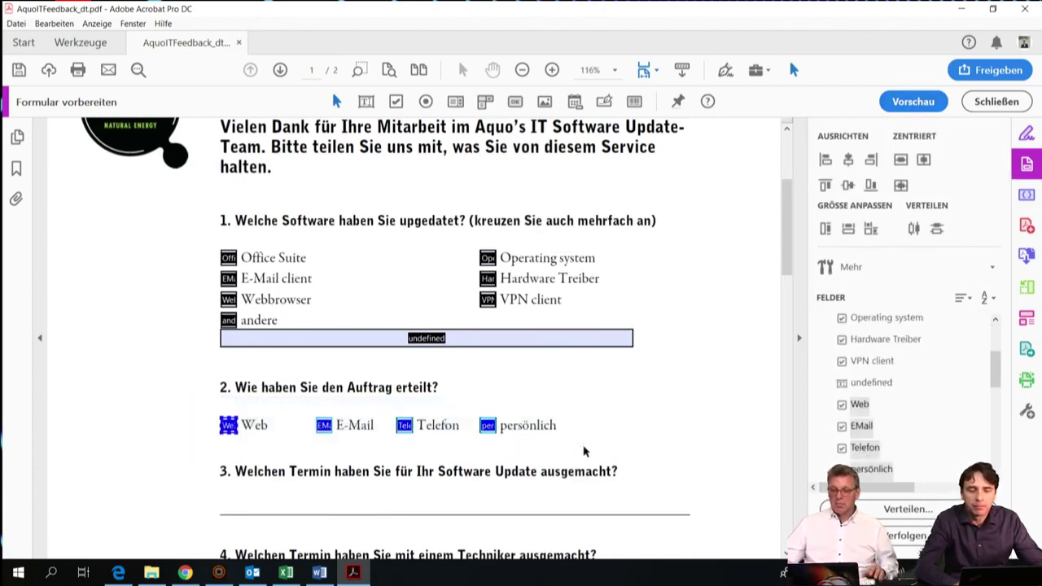
key("Return")
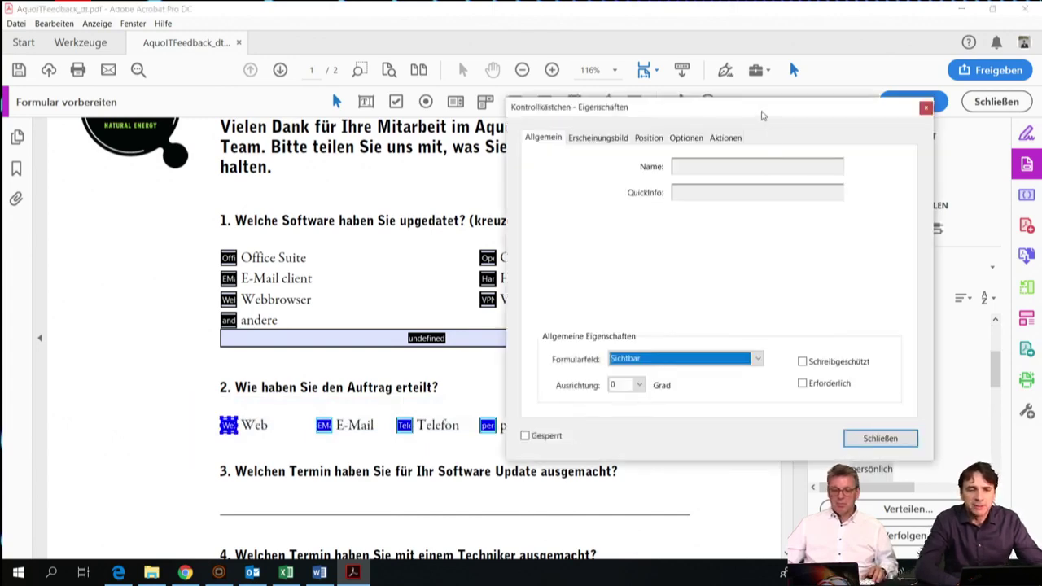
left_click_drag(762, 116, 698, 126)
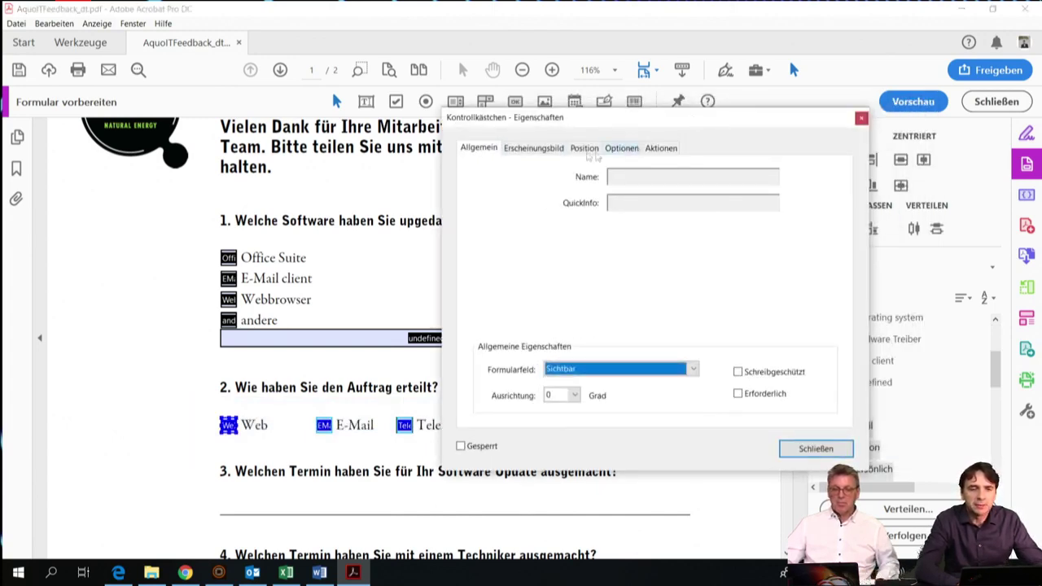
left_click(553, 151)
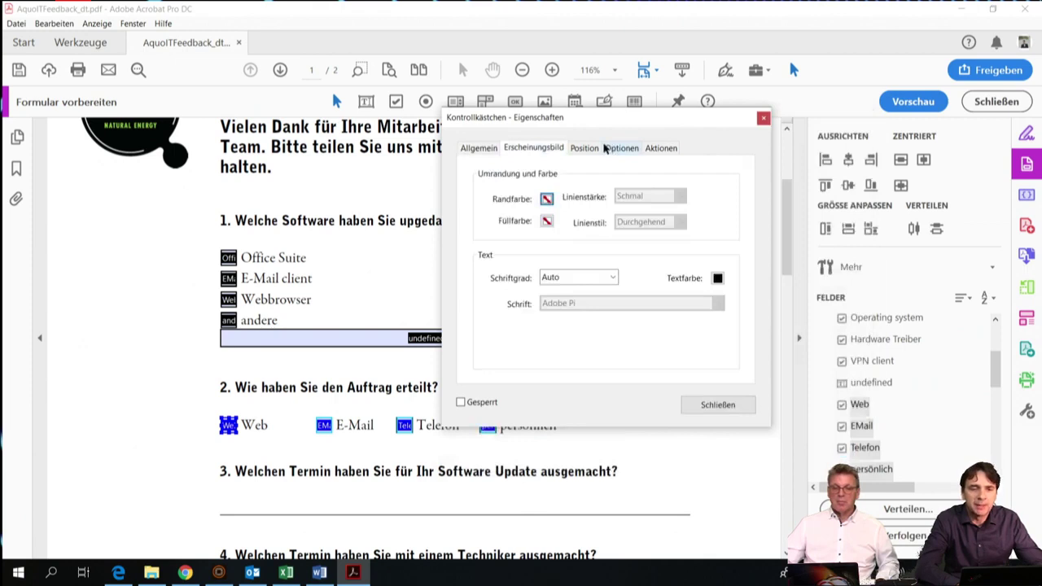
left_click(595, 149)
left_click(622, 148)
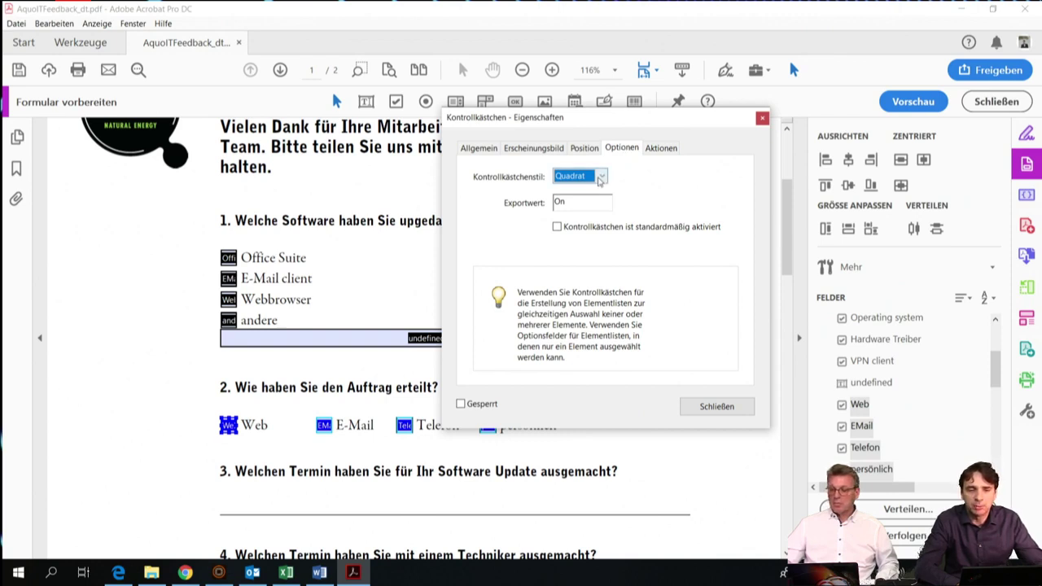
left_click(602, 177)
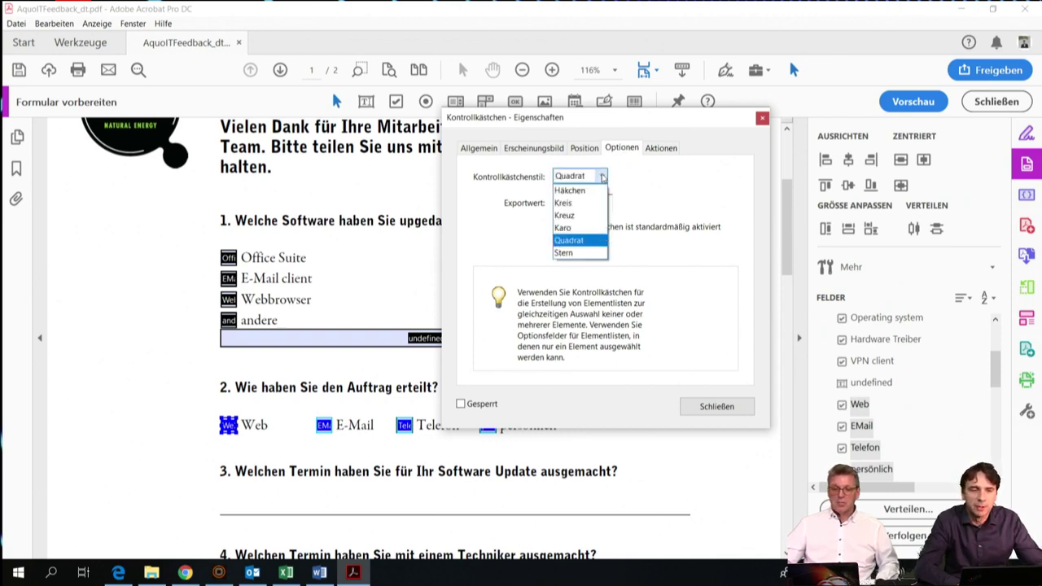
left_click(586, 215)
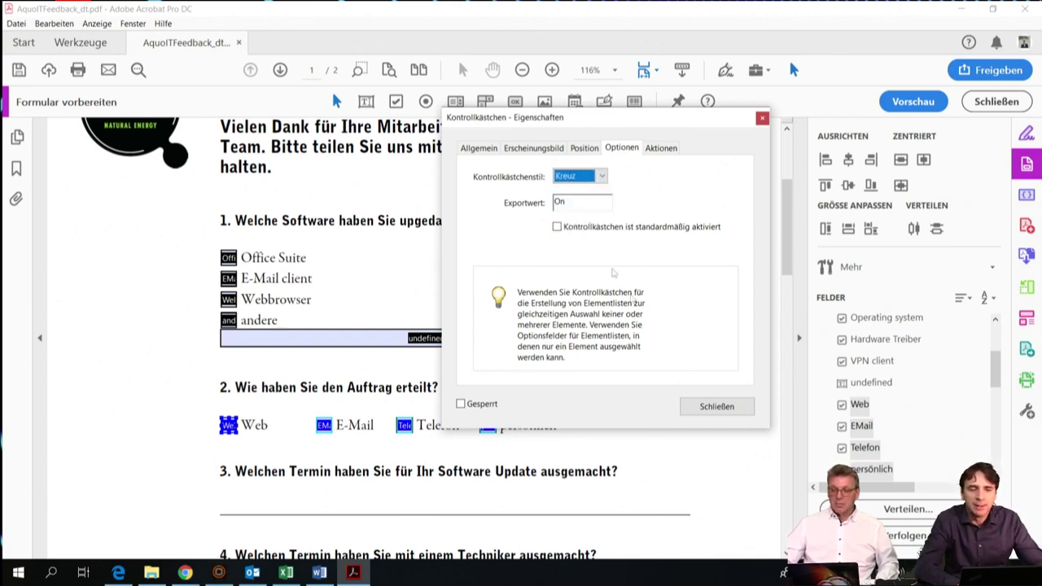
left_click(708, 407)
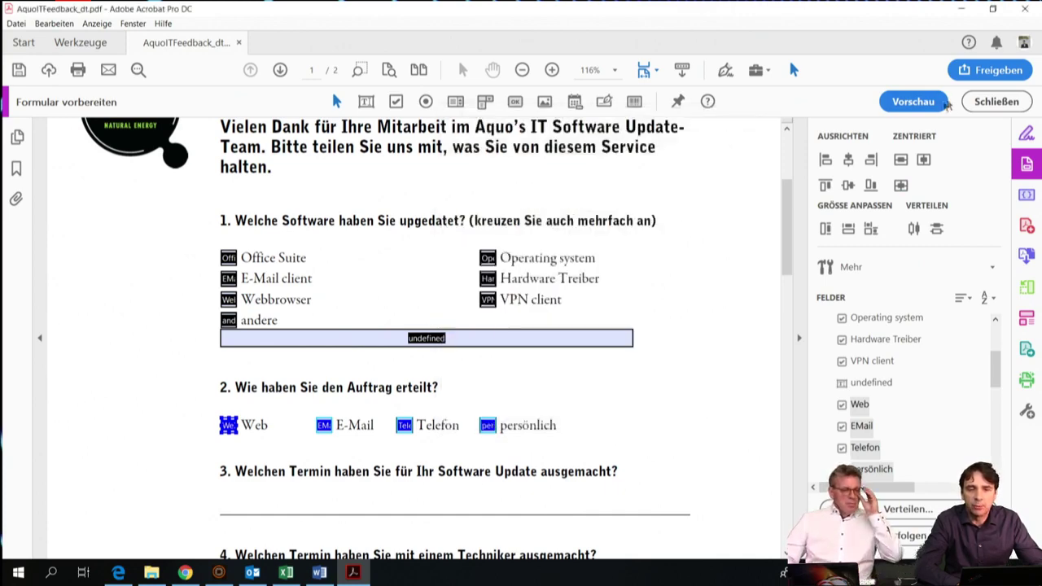
- In Vorschau, tick Web and E-Mail to check the crosses, then zoom out to 75%
left_click(912, 102)
left_click(283, 516)
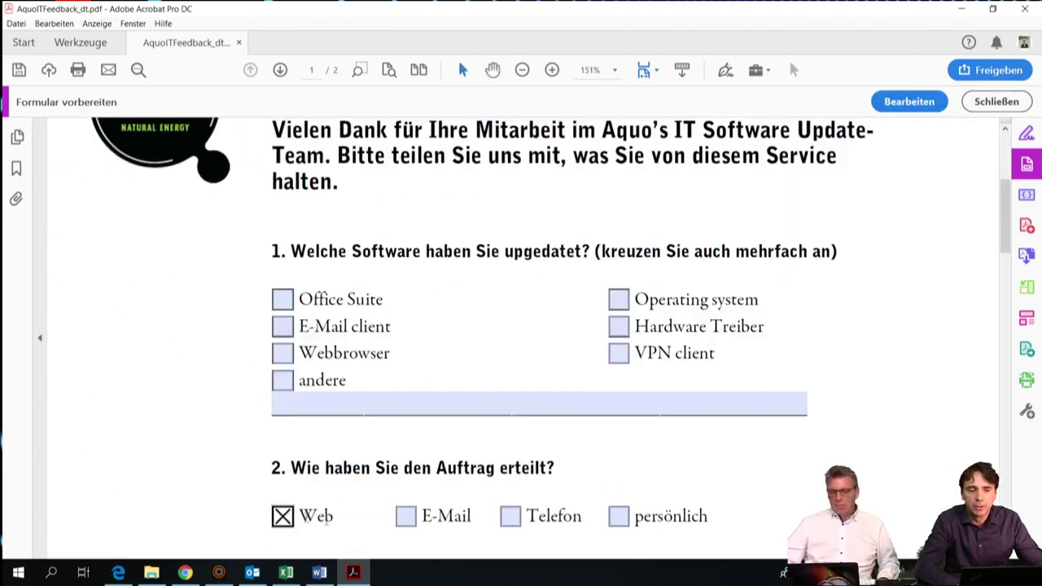
left_click(410, 521)
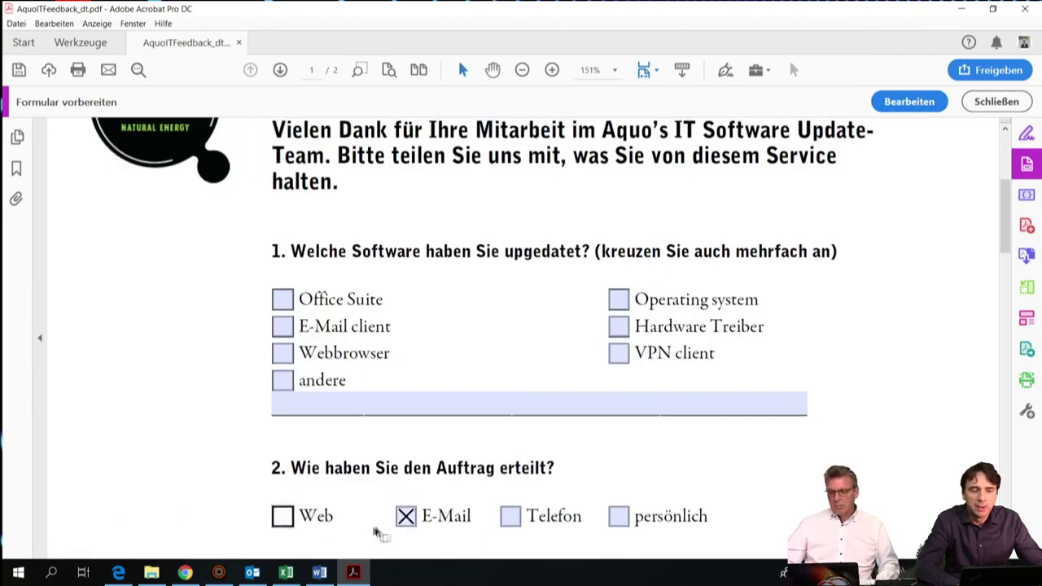
left_click(406, 519)
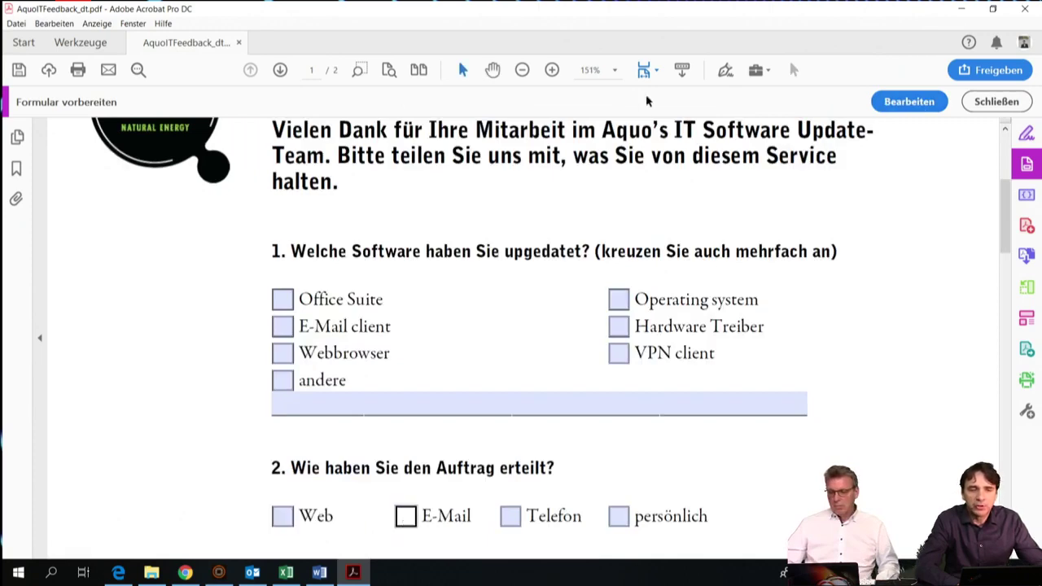
left_click(522, 71)
left_click(523, 71)
left_click(523, 71)
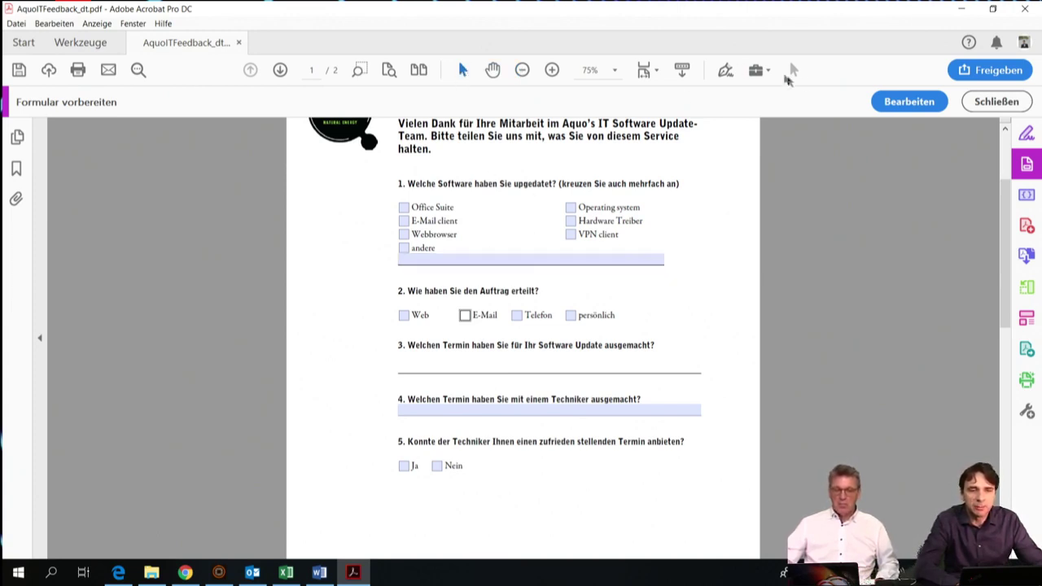
- Mark the text field below andere as Erforderlich, then scroll down to page 2
left_click(909, 101)
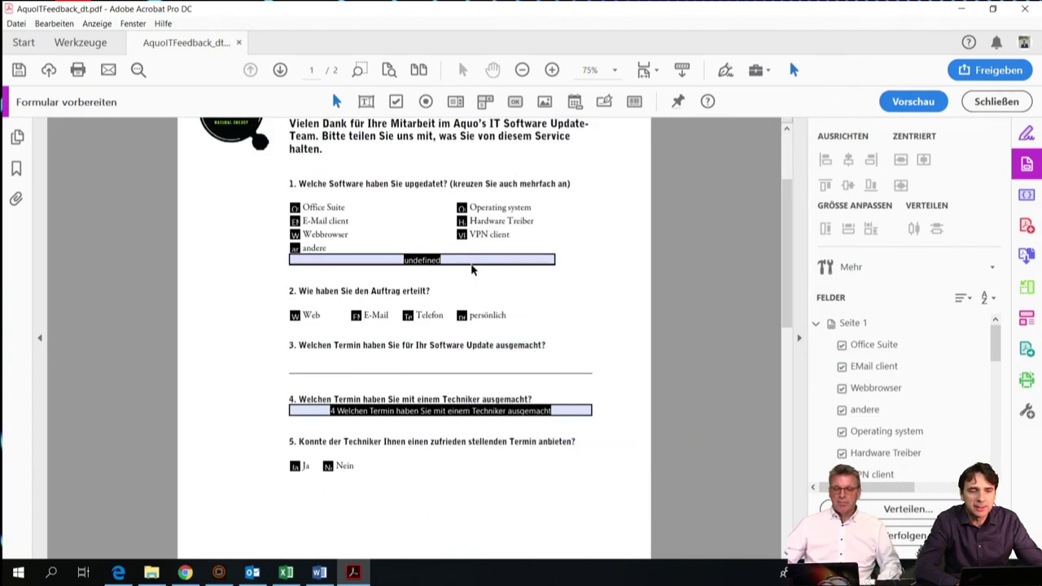
double_click(476, 260)
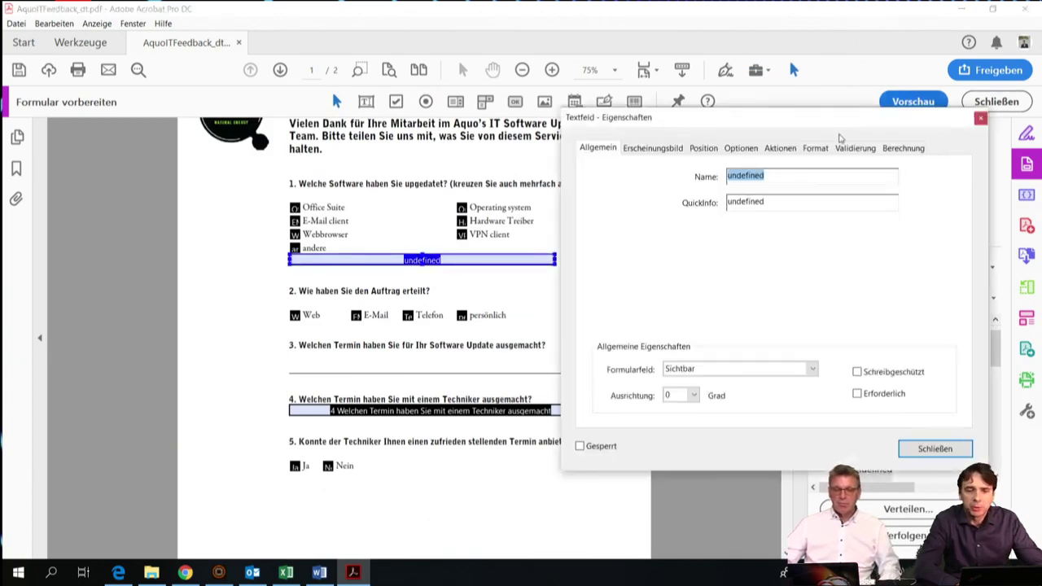
left_click(857, 394)
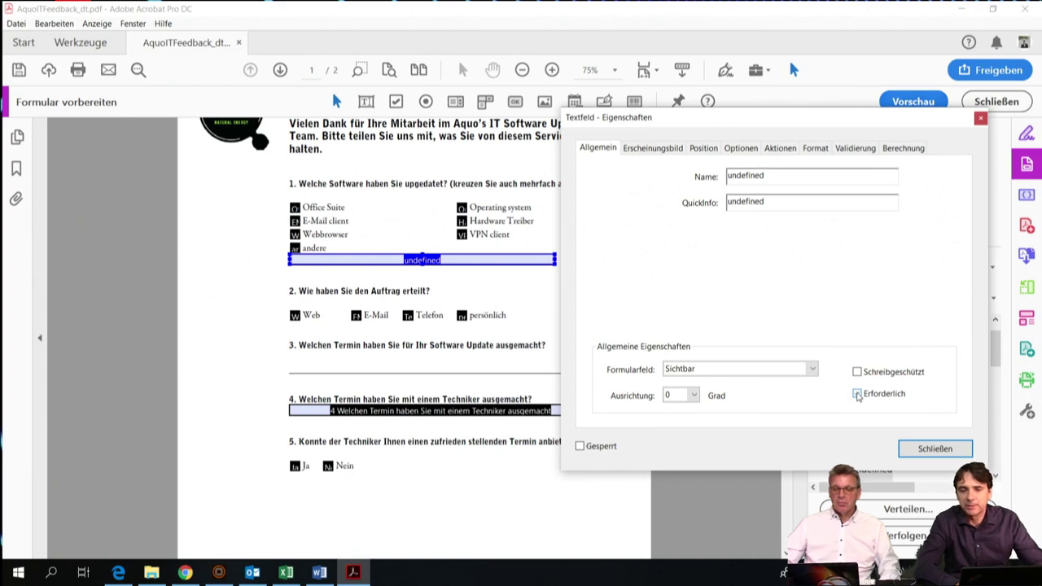
left_click(933, 447)
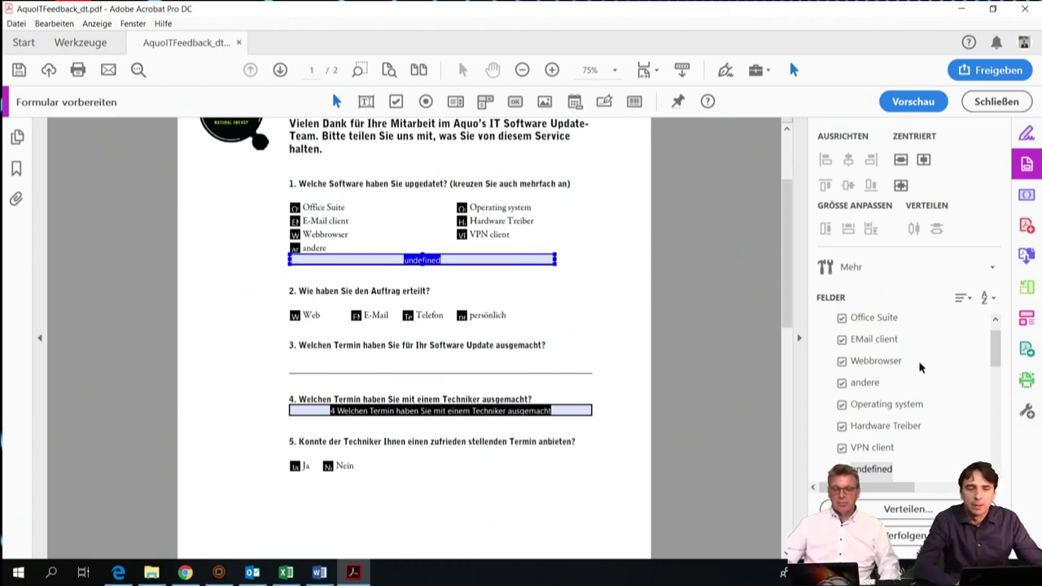
left_click_drag(786, 299, 794, 544)
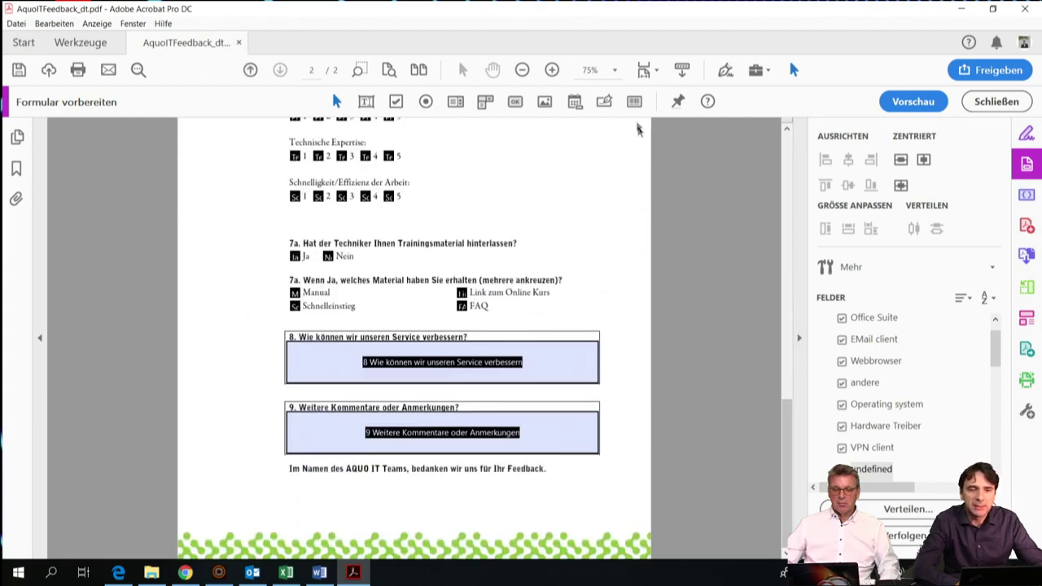
- Place a new button below the thank-you line and caption it 'Per Mail senden'
left_click(514, 101)
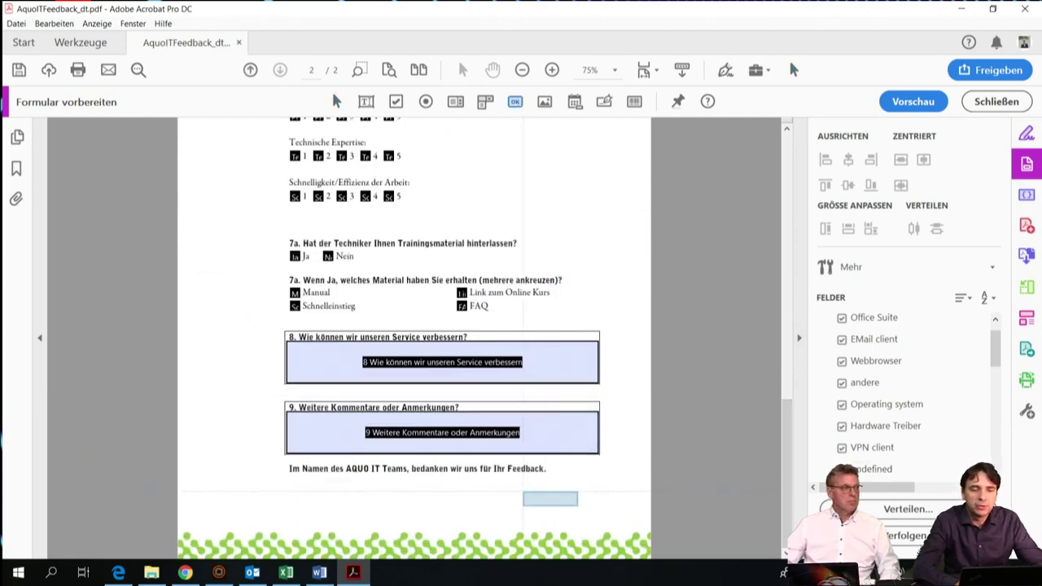
left_click(550, 499)
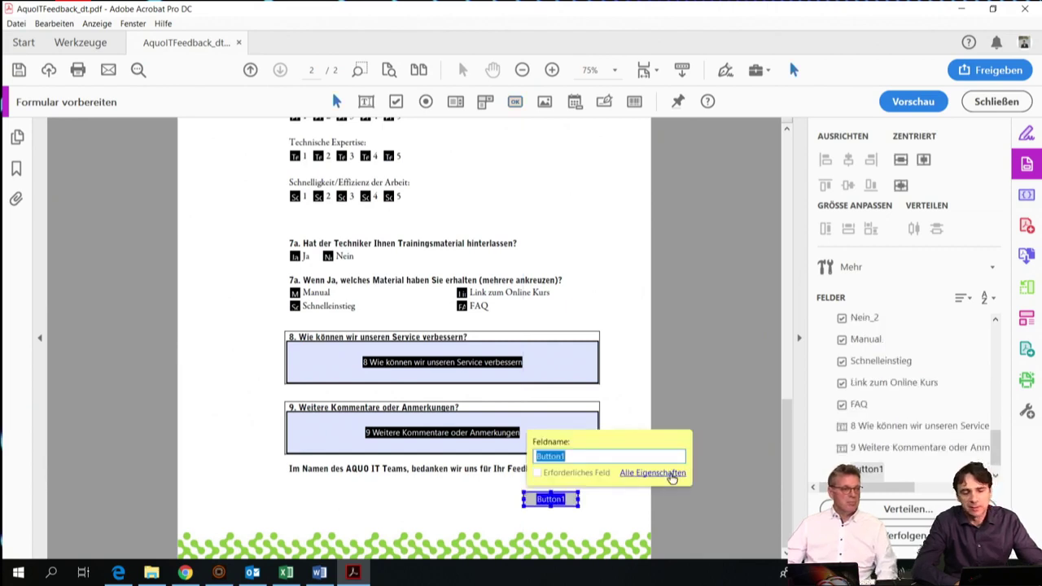
left_click(633, 478)
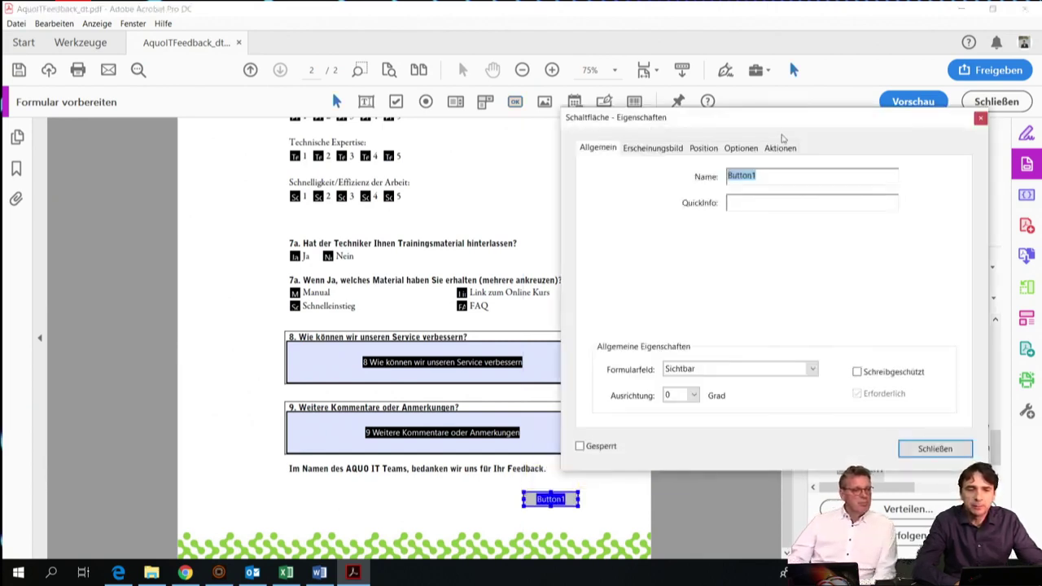
left_click(652, 150)
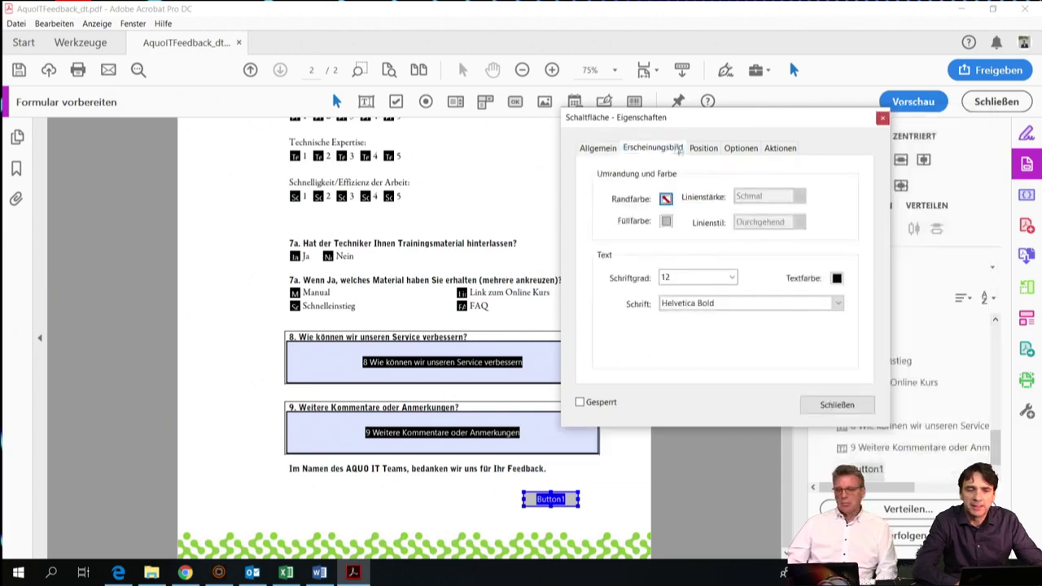
left_click(704, 150)
left_click(737, 149)
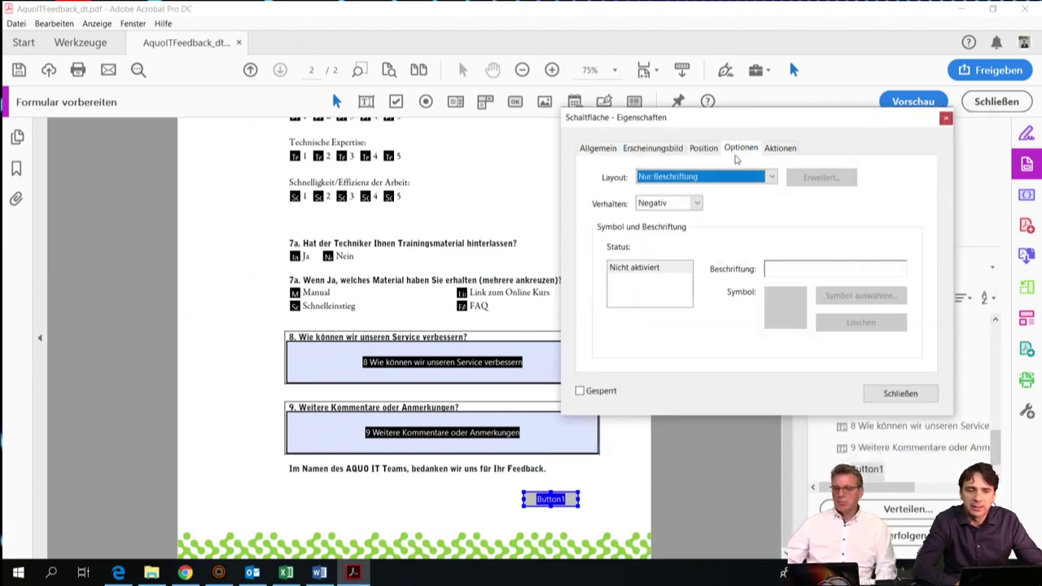
left_click(819, 268)
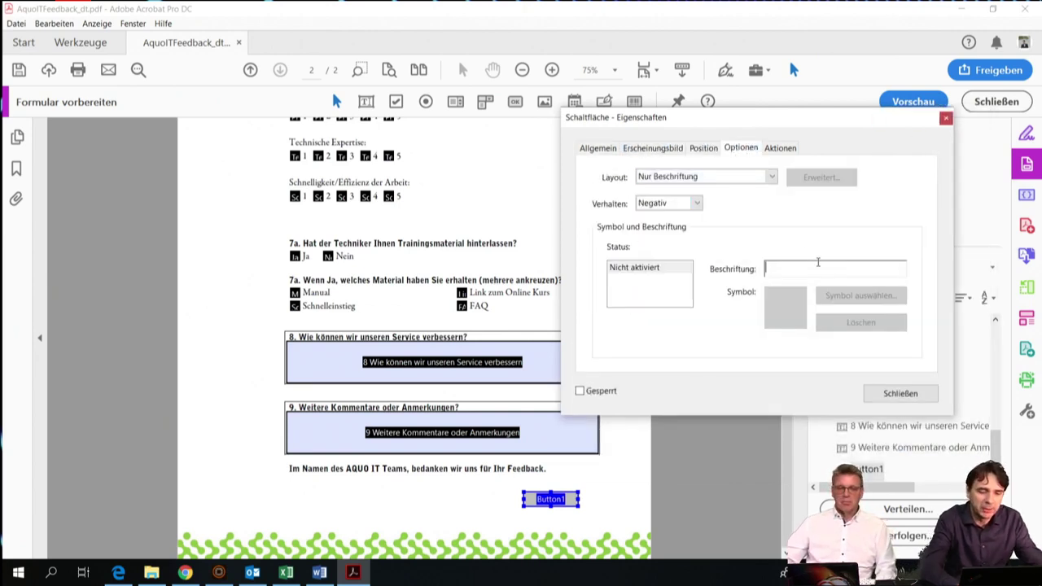
type("Per Mail senden")
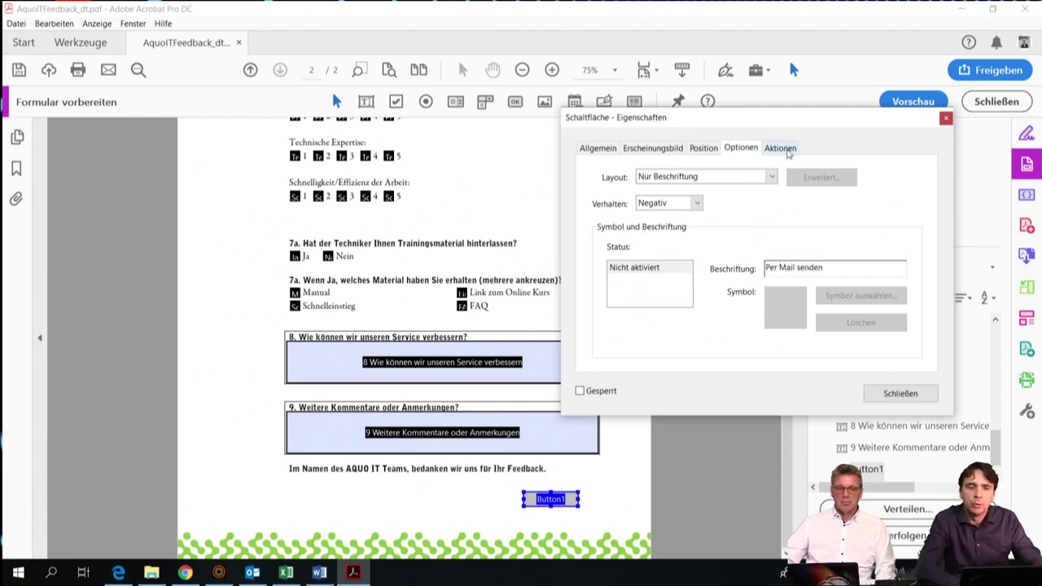
left_click(782, 149)
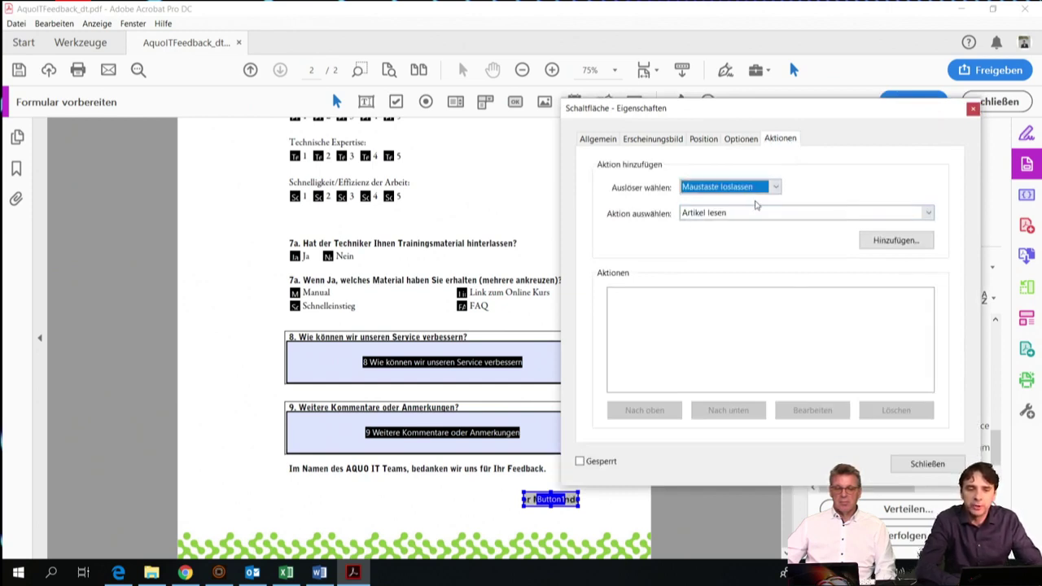
- Give the Per Mail senden button a Submit a form action e-mailing the whole PDF to a mailto address
left_click(928, 214)
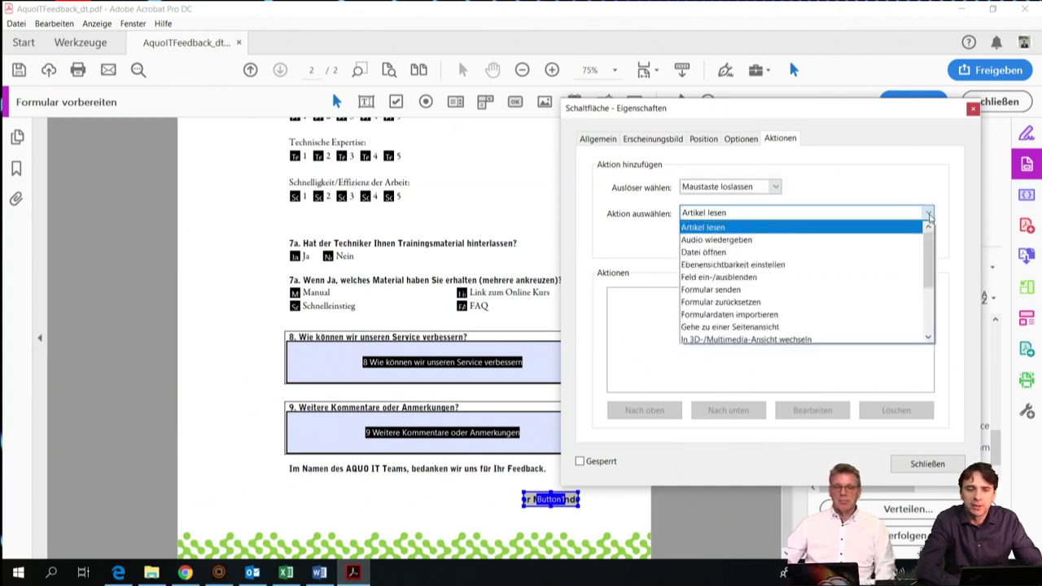
left_click(753, 291)
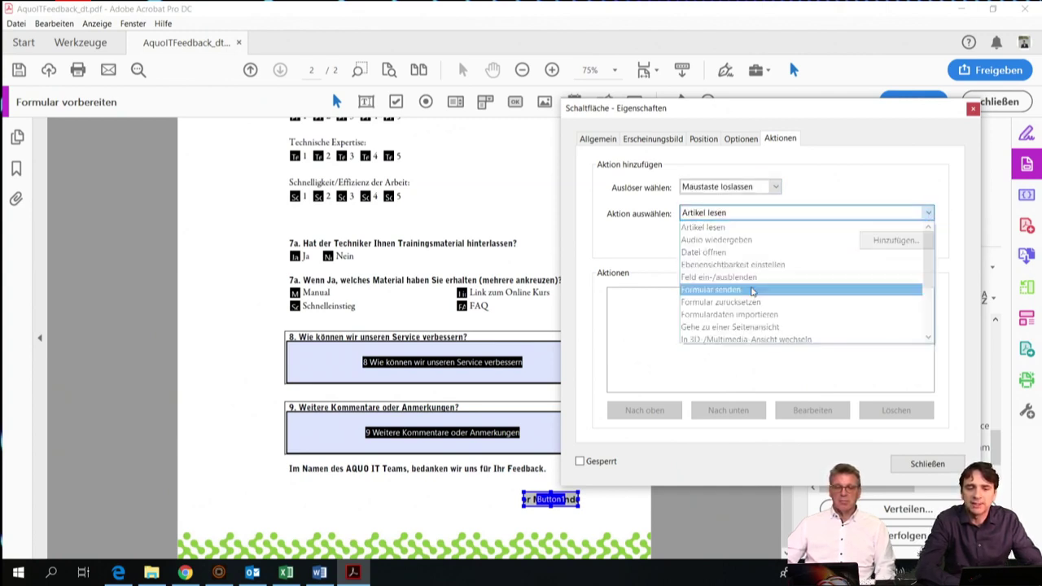
left_click(896, 240)
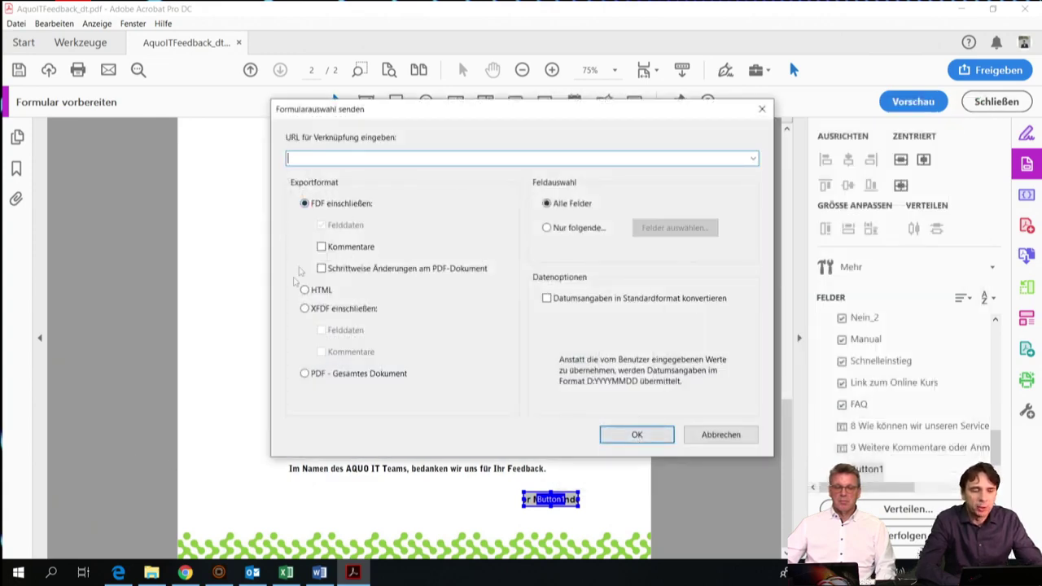
left_click(306, 376)
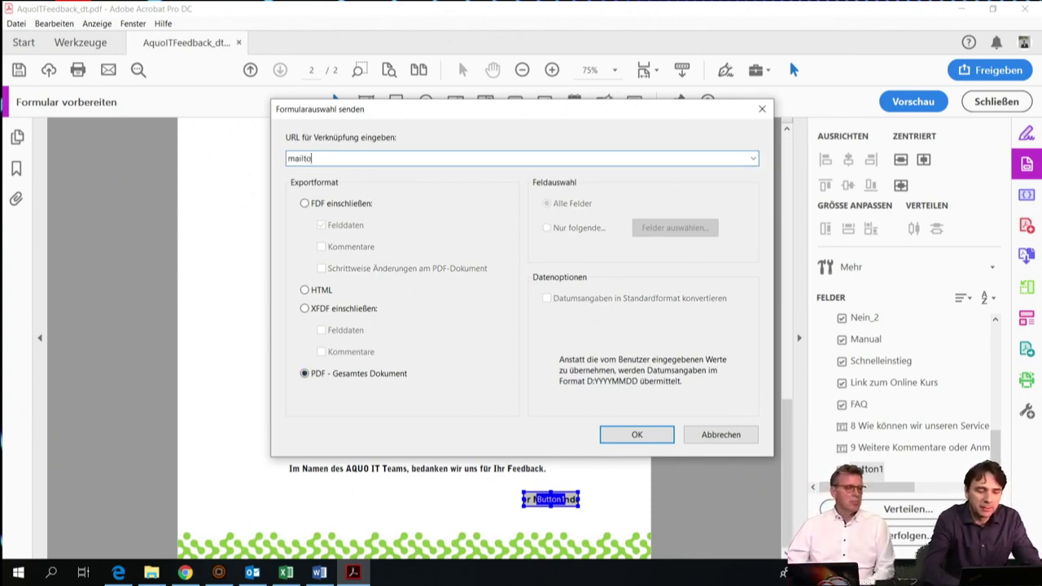
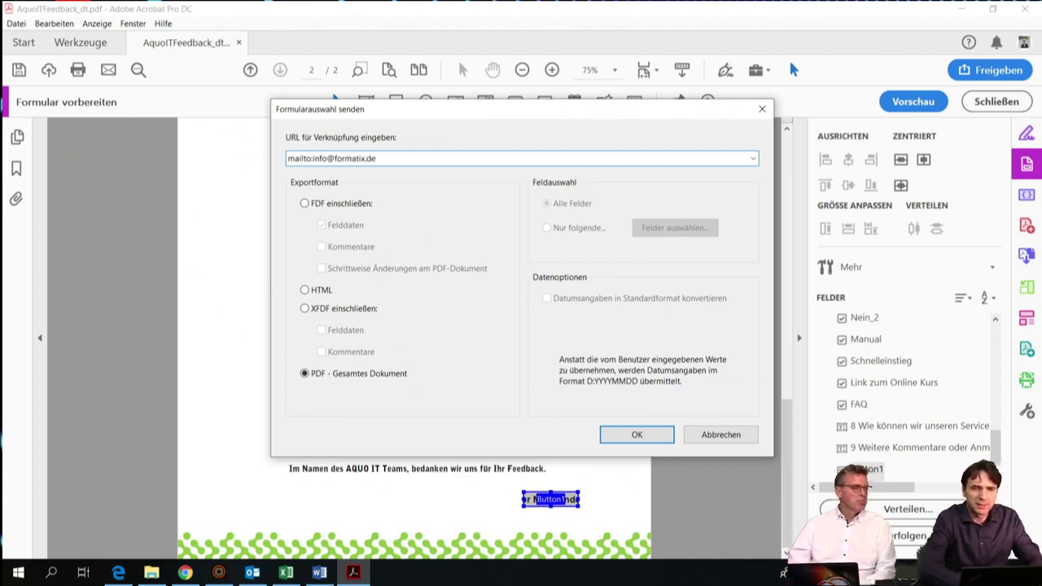
left_click(618, 440)
left_click(928, 464)
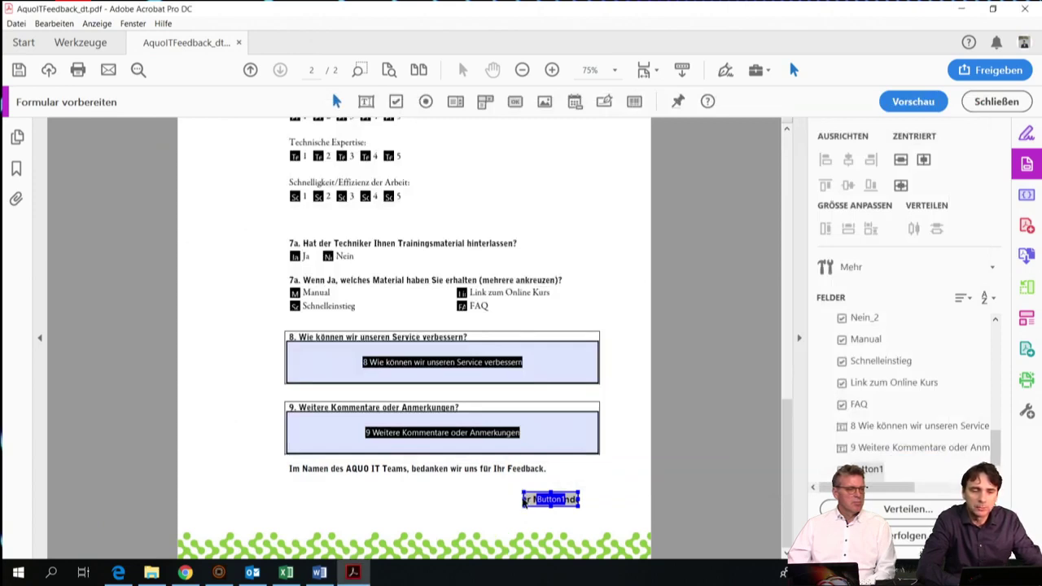
- Widen the Per Mail senden button so its caption fits, then preview the form
left_click(524, 500)
left_click(534, 503)
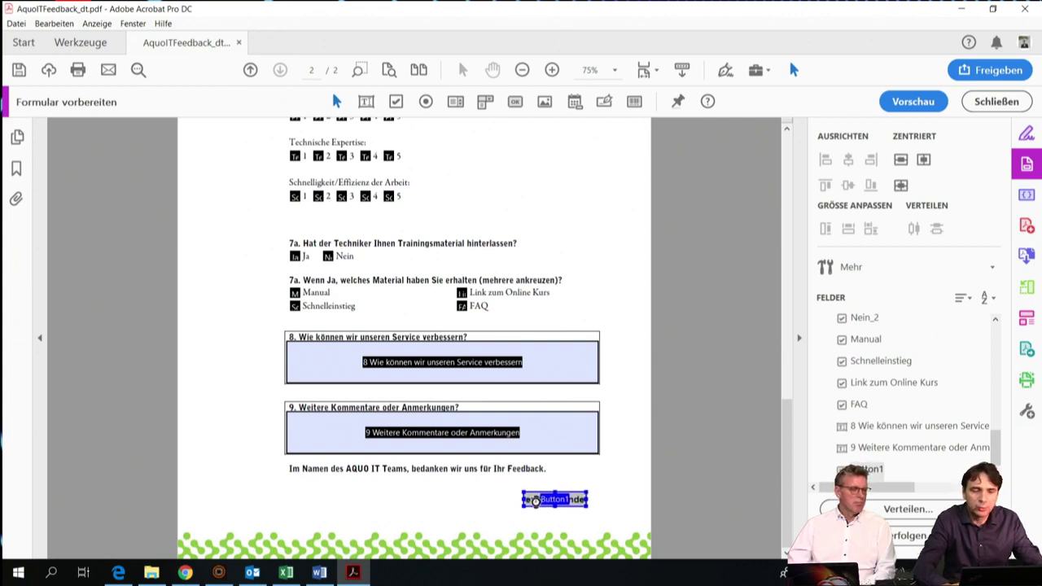
key("shift+Right")
key("shift+Right")
key("shift+Right")
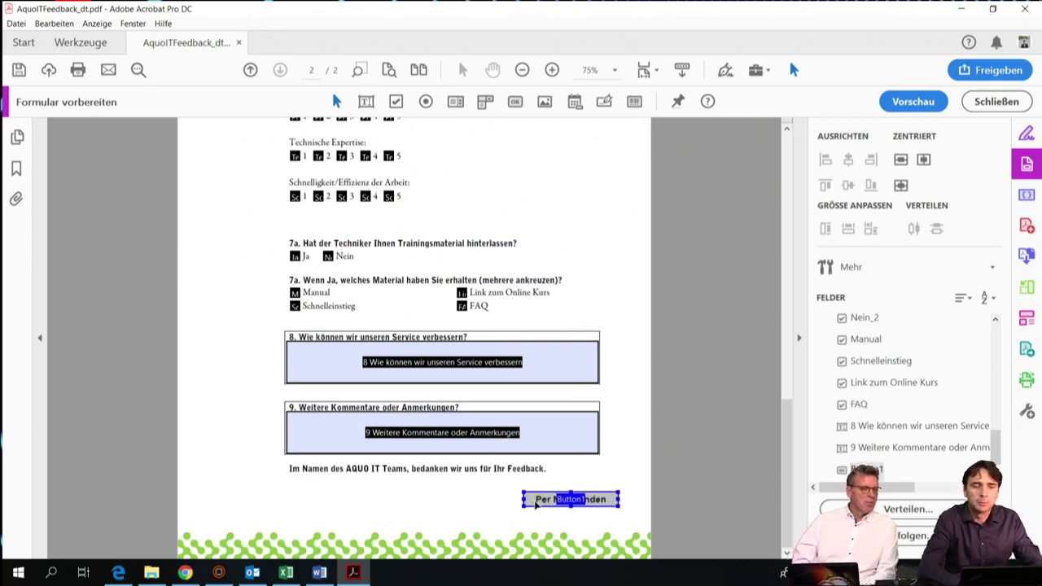
left_click(920, 102)
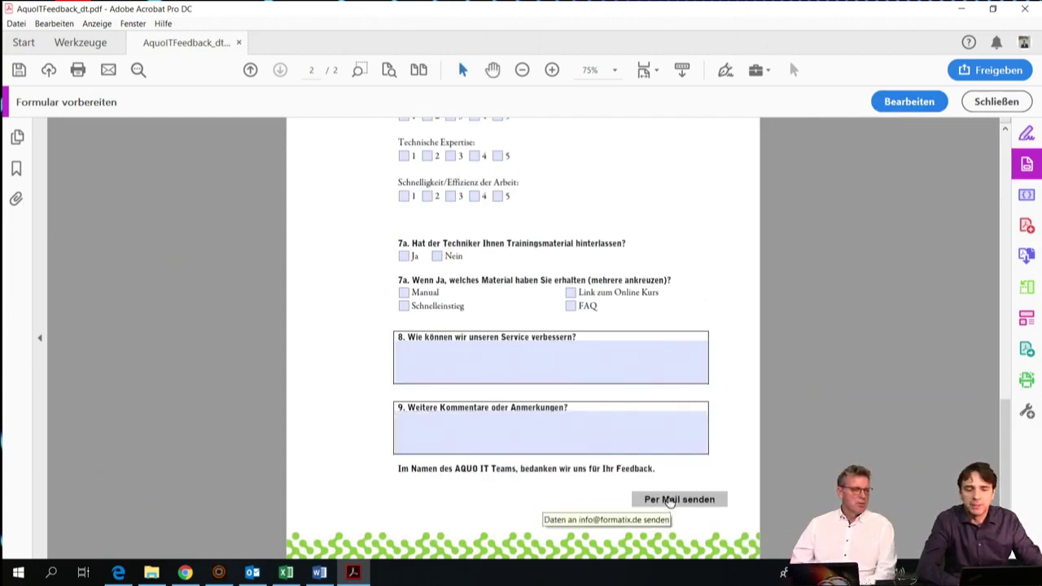
- Test Per Mail senden, dismiss the empty required-field warning, and return to page 1
left_click(670, 500)
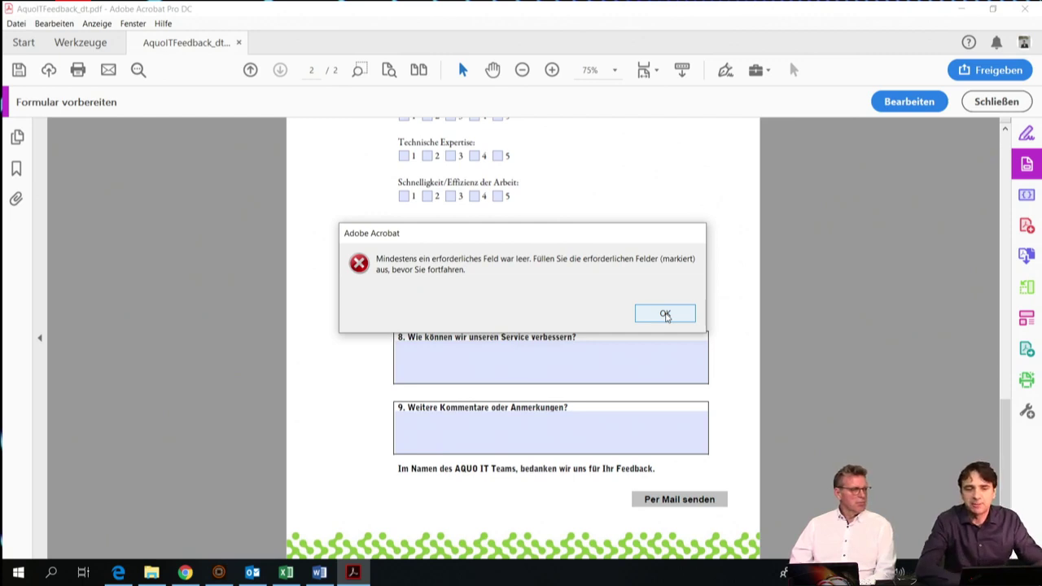
left_click(665, 316)
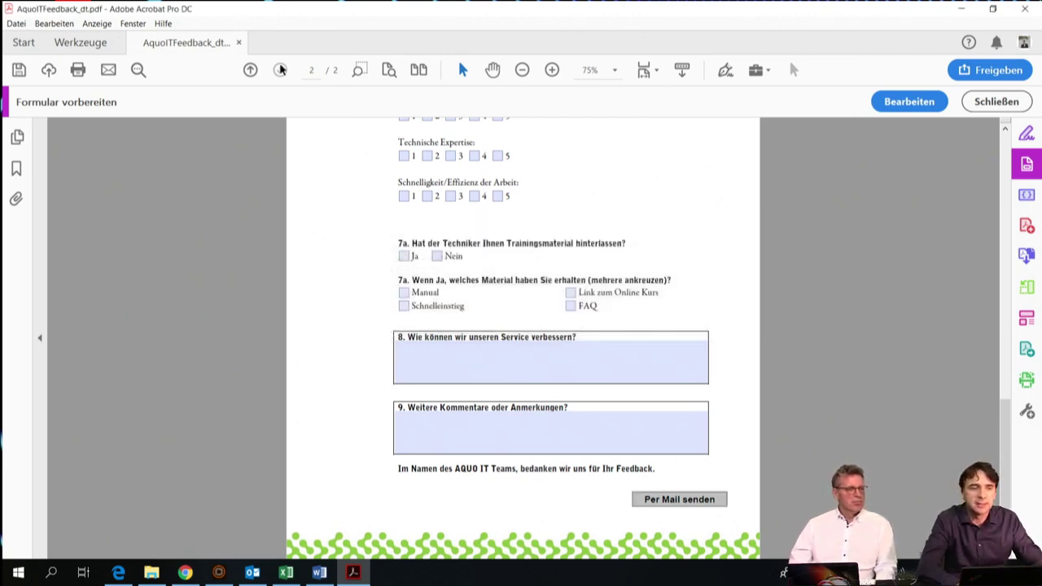
left_click(250, 70)
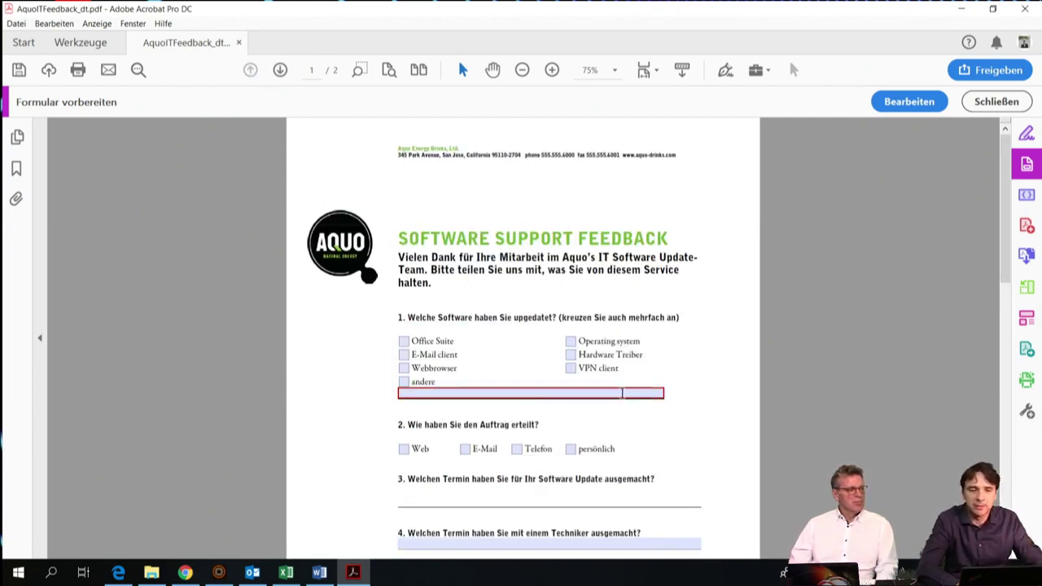
- Fill in the required andere field, then submit the form by e-mail again
left_click(622, 394)
type("Hi")
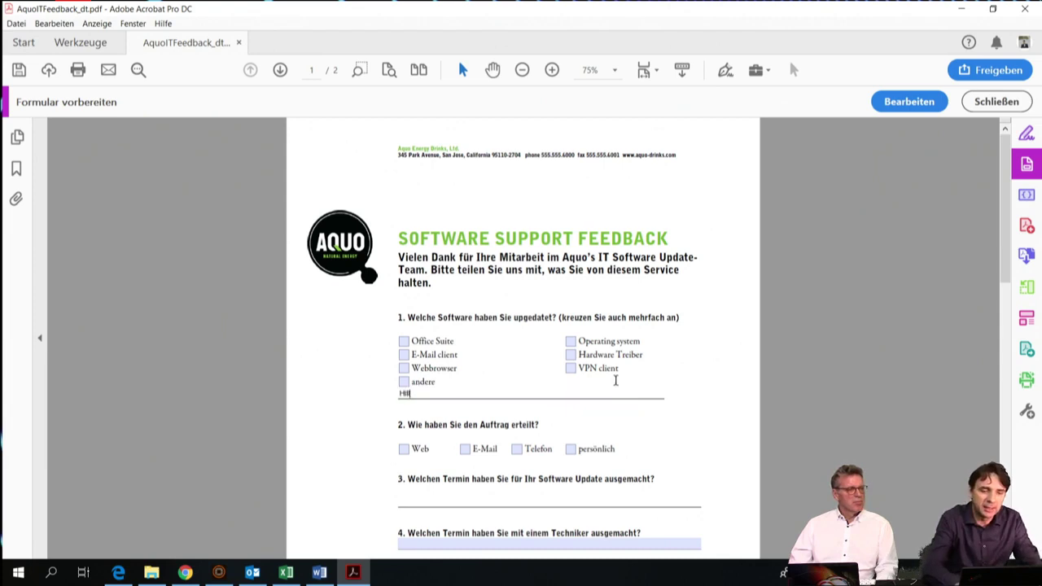
type("lmer")
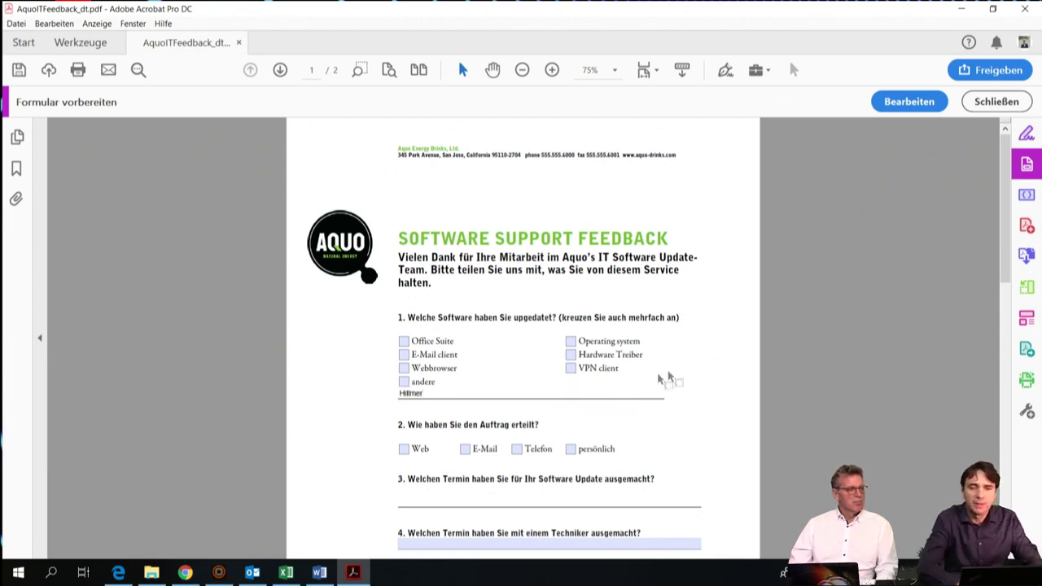
scroll(814, 472, "down", 10)
scroll(692, 512, "down", 6)
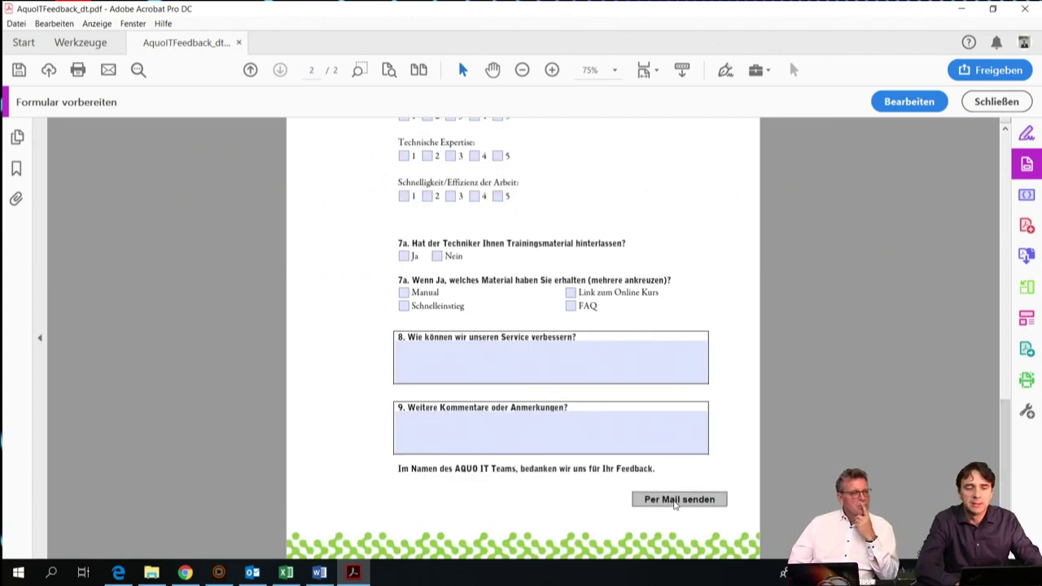
left_click(674, 500)
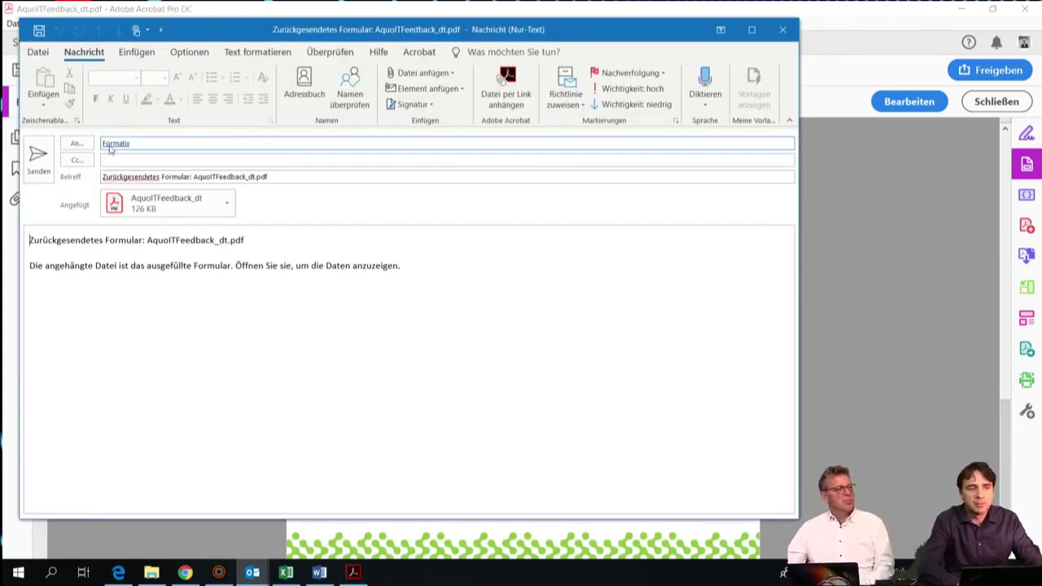
mouse_move(112, 148)
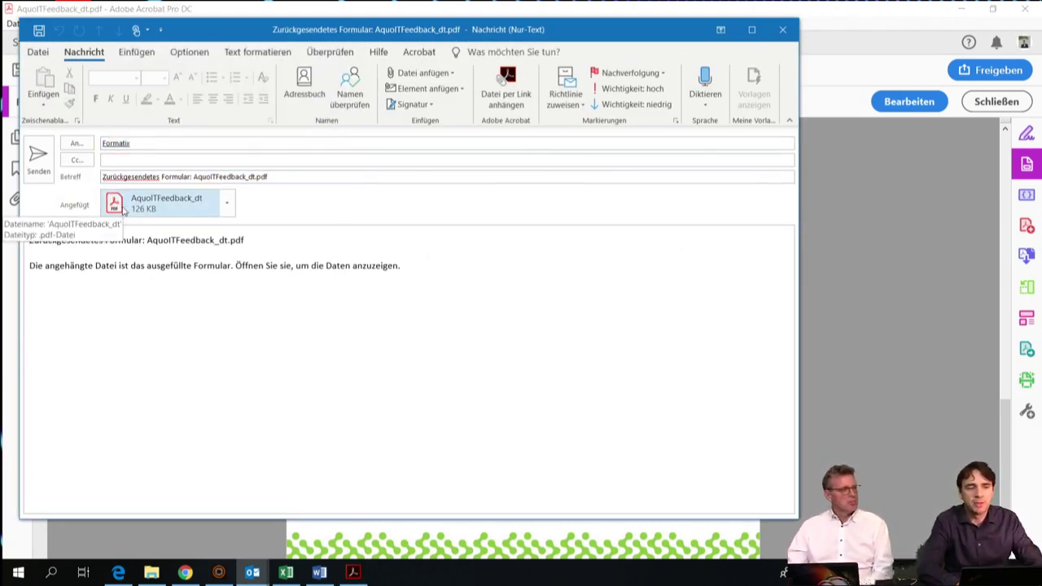
- Close the Outlook message window without sending it
left_click(783, 30)
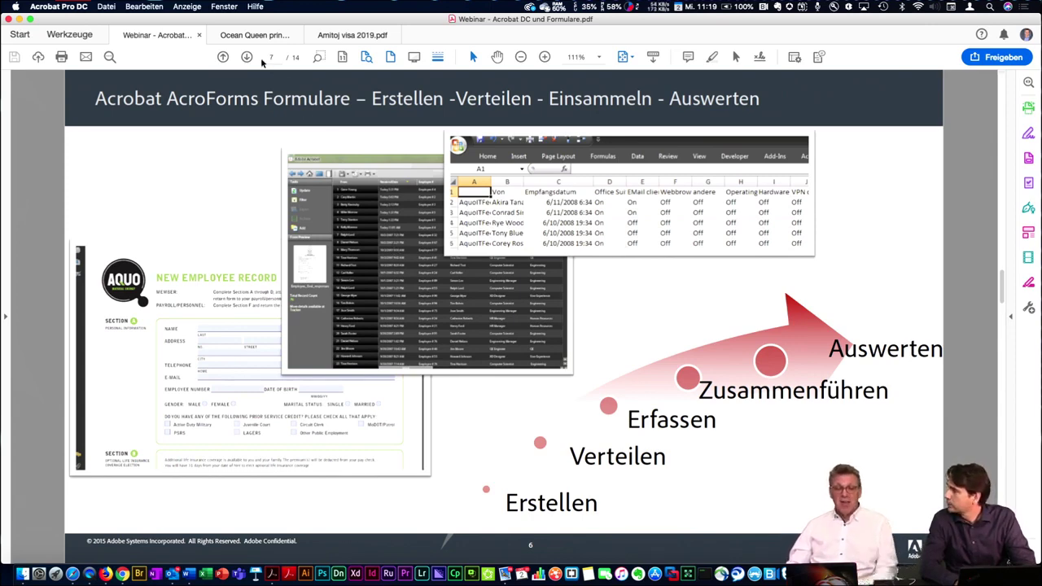
- Fit Ocean Queen print.pdf to the page and run Prepare Form to auto-detect its fields
left_click(259, 36)
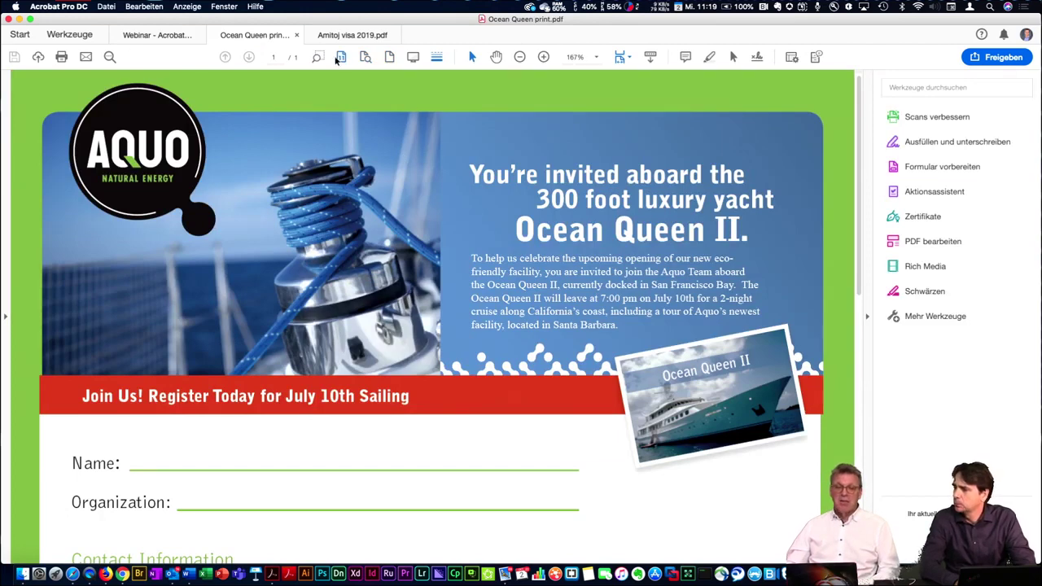
left_click(364, 57)
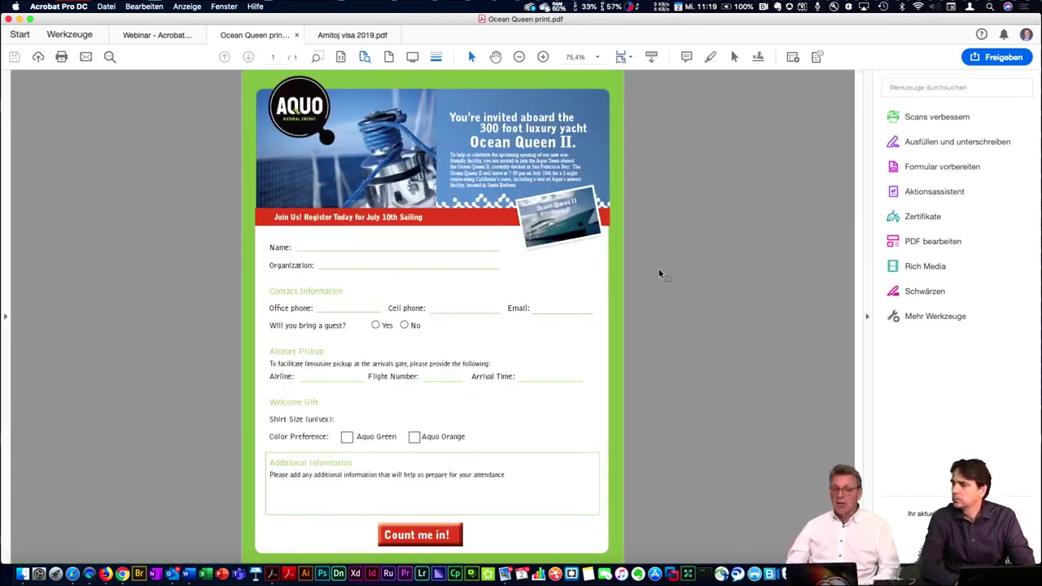
left_click(938, 169)
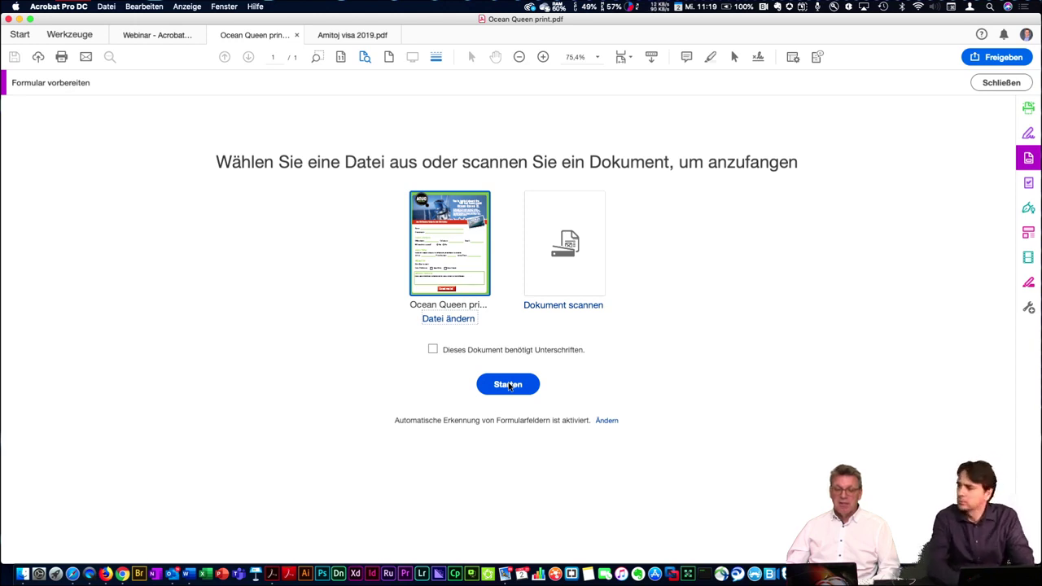
left_click(508, 385)
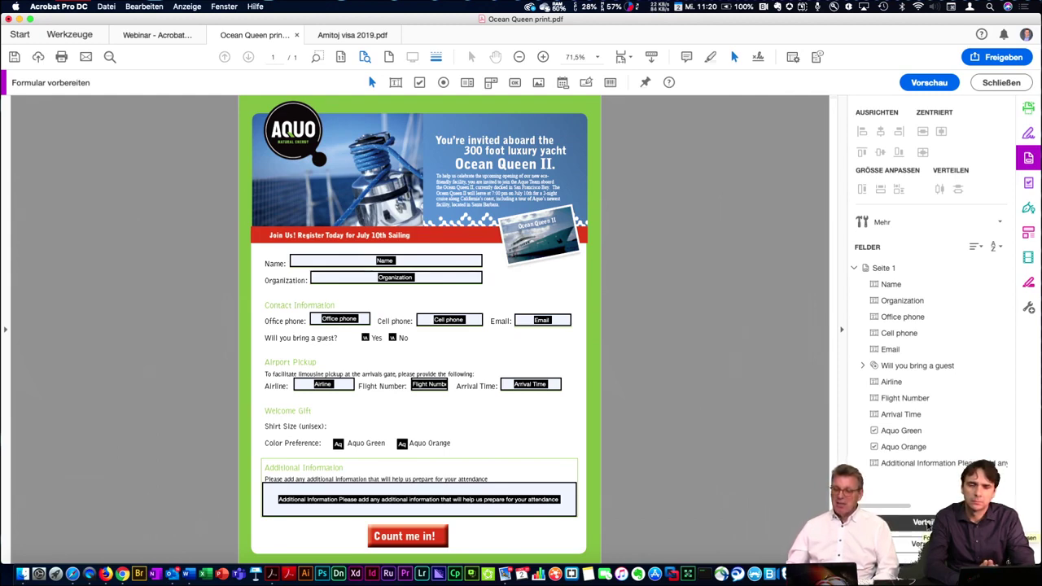
- Start distributing the form, saving it first as Ocean Queen 2.pdf
left_click(924, 523)
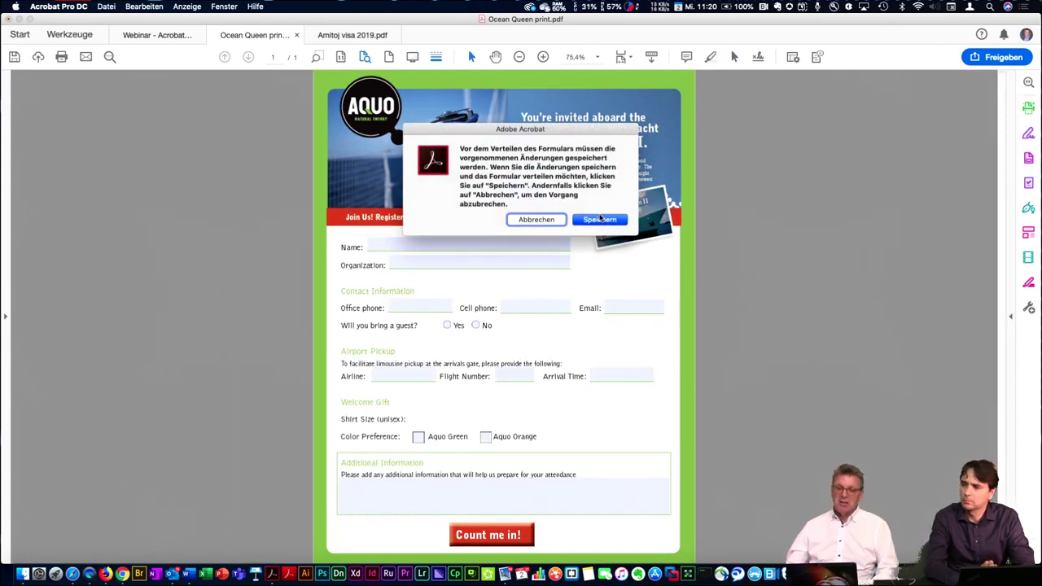
left_click(600, 219)
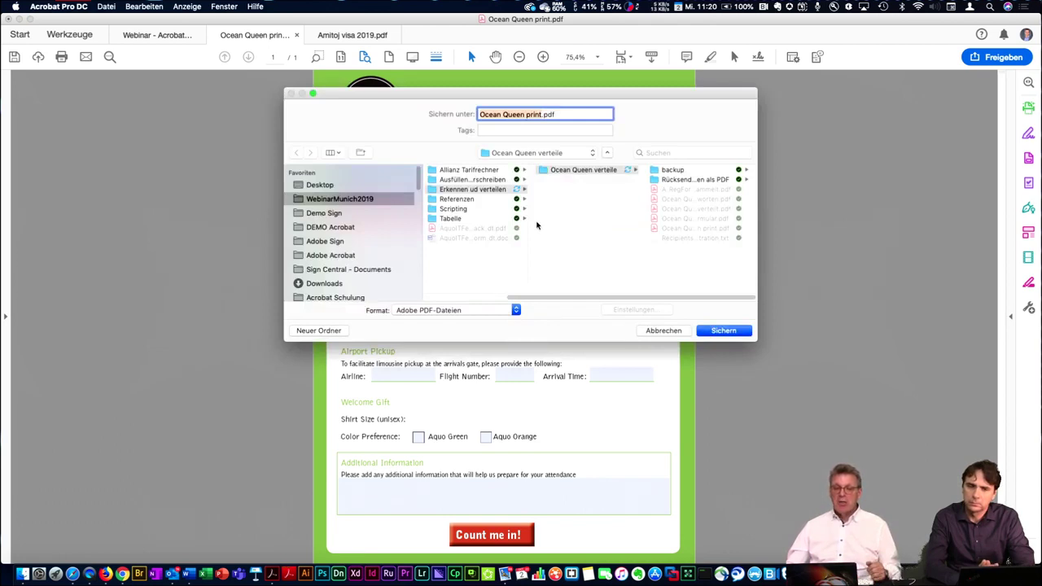
left_click(532, 114)
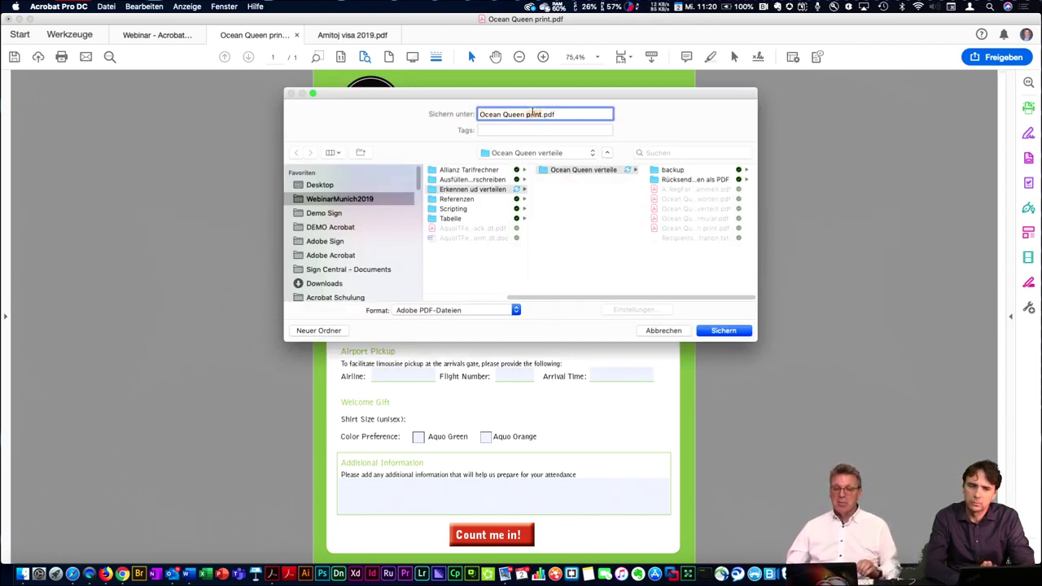
double_click(532, 114)
type("2")
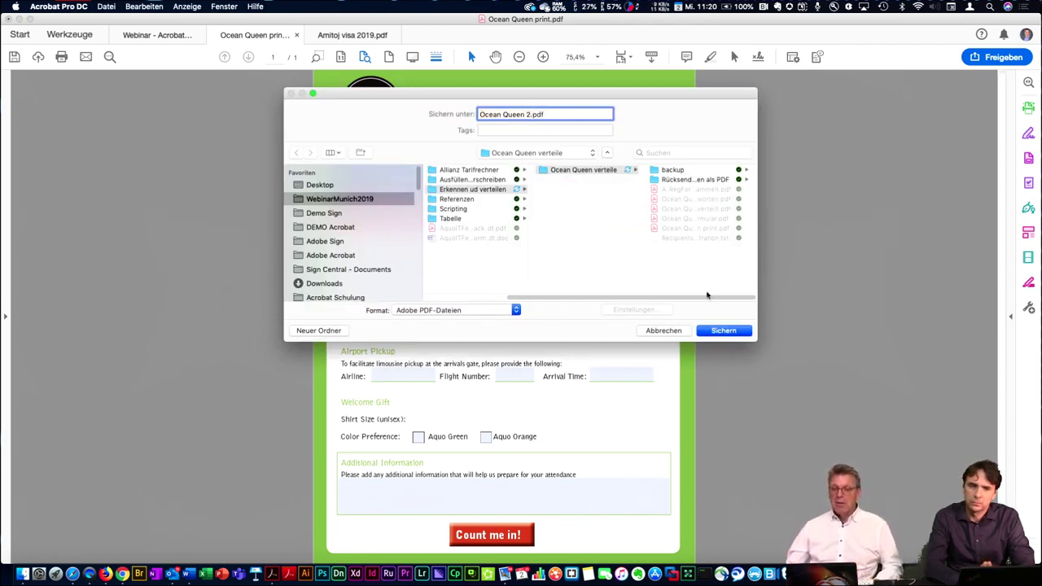
left_click(731, 330)
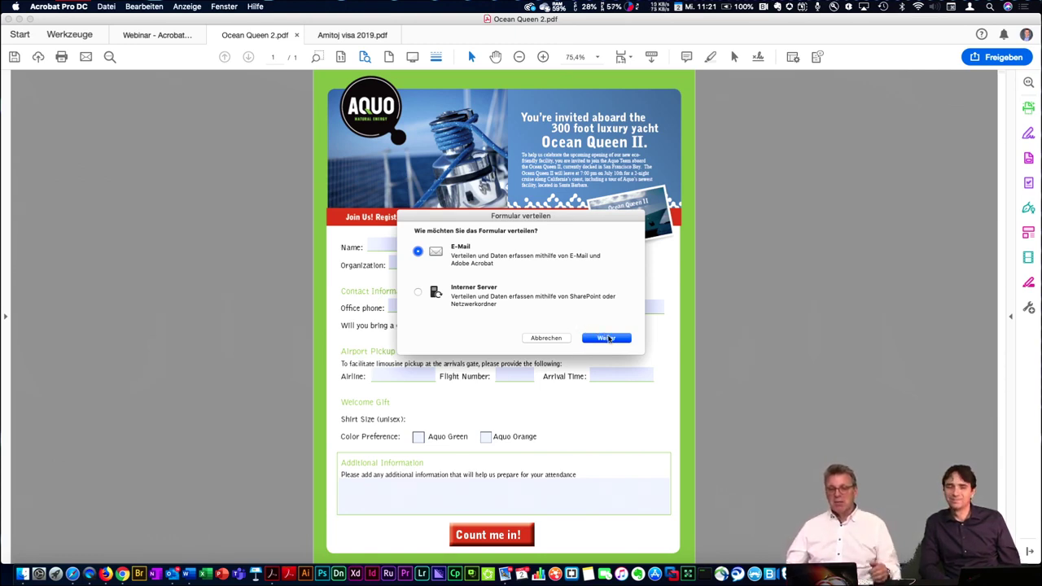
- Distribute Ocean Queen 2 by e-mail, saving a local copy to send later
left_click(609, 339)
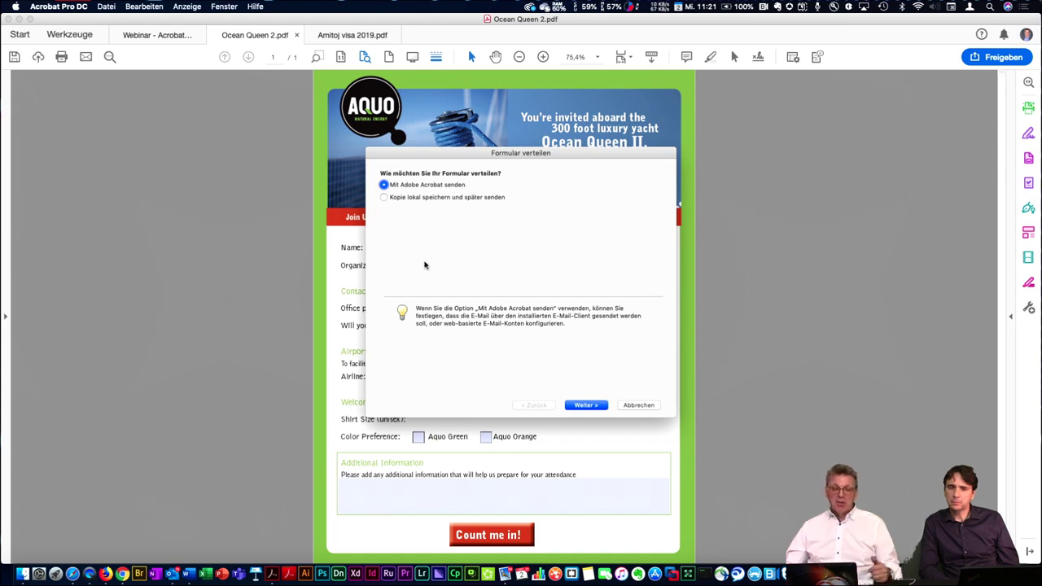
left_click(384, 199)
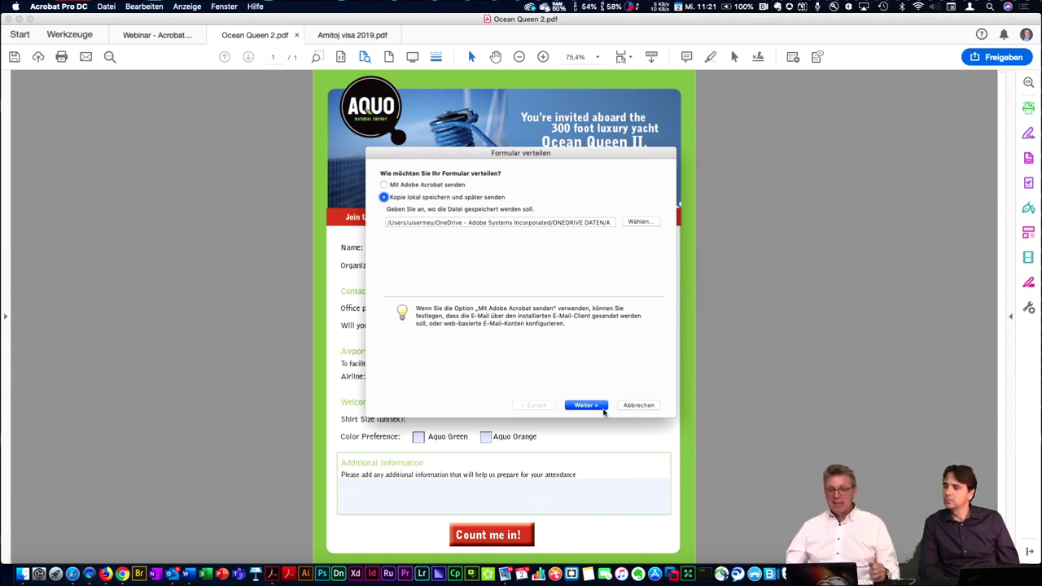
left_click(599, 407)
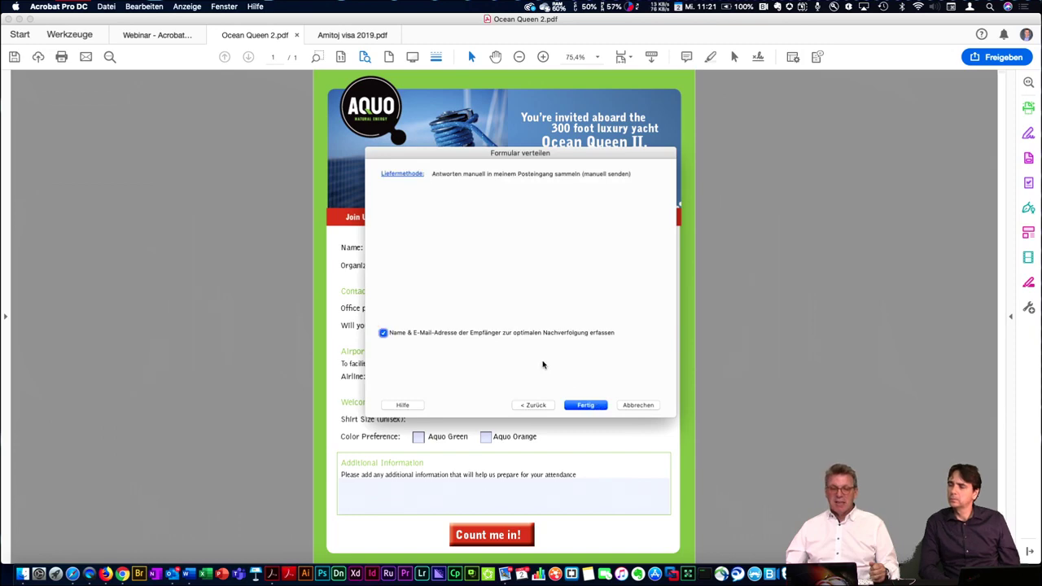
left_click(586, 405)
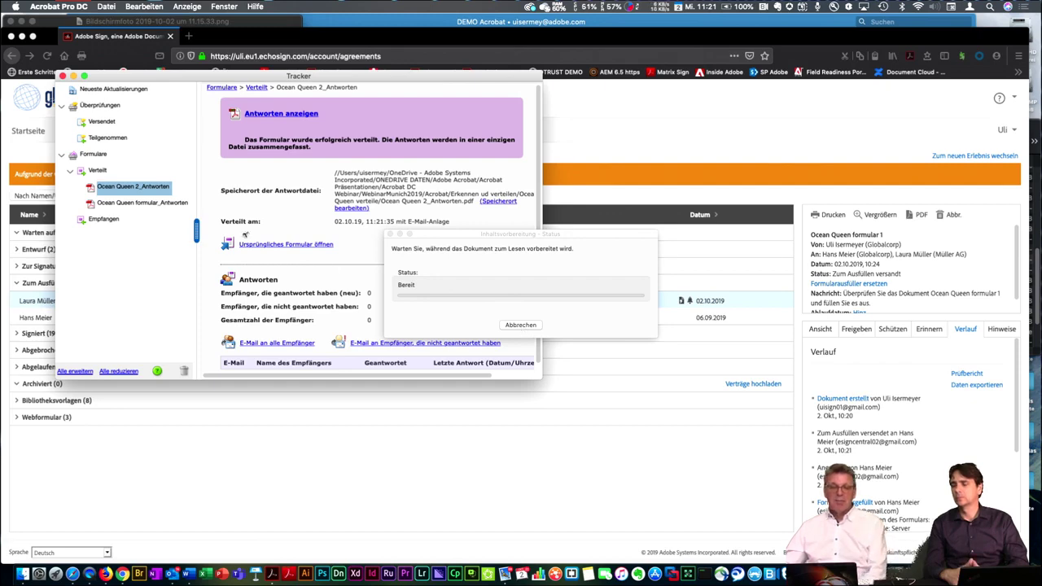
- Dismiss the progress dialog, enlarge the Tracker, and select Ocean Queen formular_Antworten under Verteilt
left_click_drag(368, 81, 308, 23)
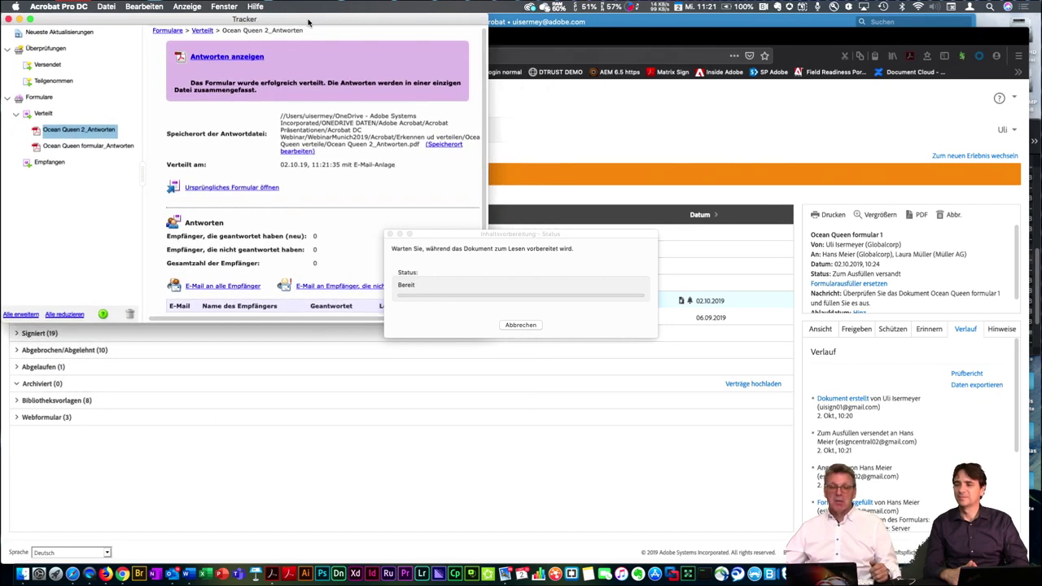
left_click(520, 324)
mouse_move(487, 322)
left_mouse_down()
mouse_move(893, 547)
mouse_move(947, 551)
left_mouse_up()
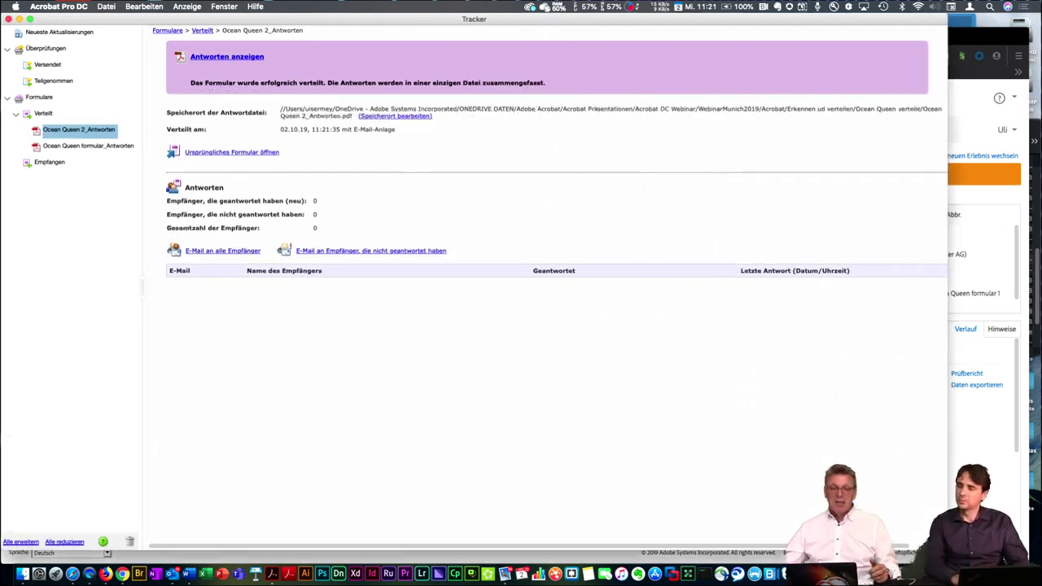
left_click(112, 148)
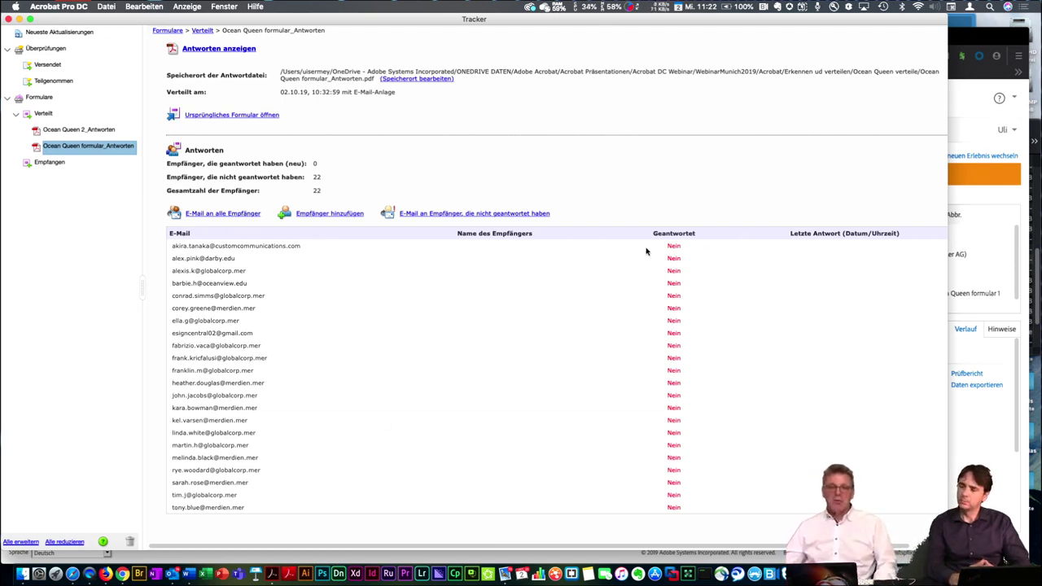
- Open the empty Ocean Queen formular response file, close its welcome overlay, and switch to Finder
left_click(242, 49)
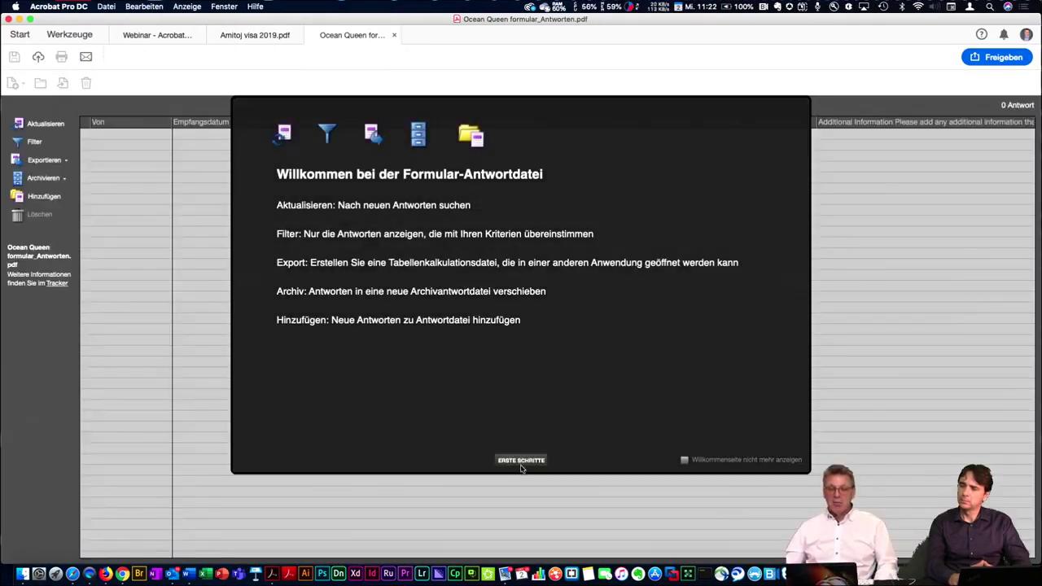
left_click(519, 461)
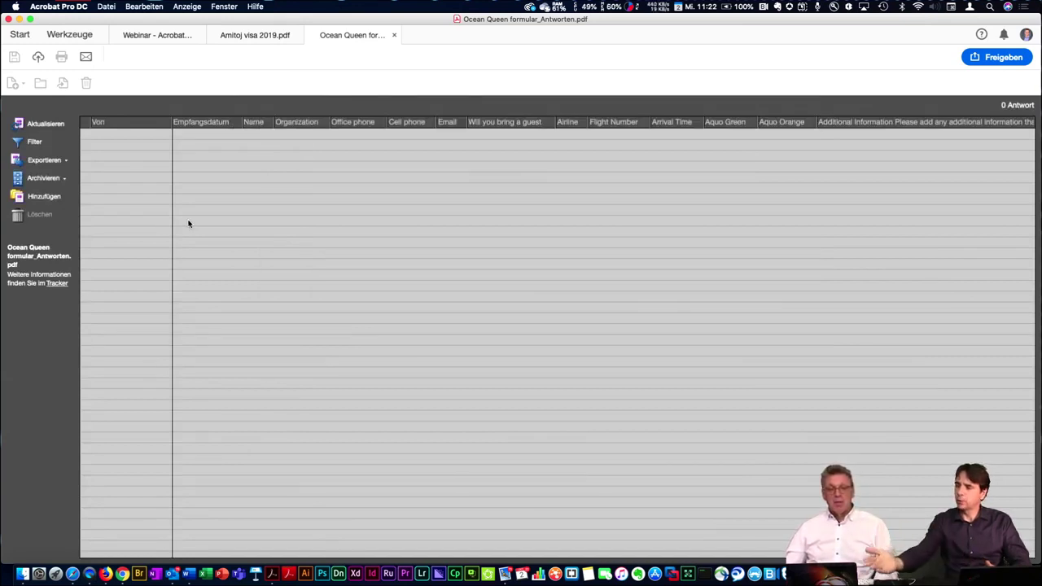
left_click(23, 569)
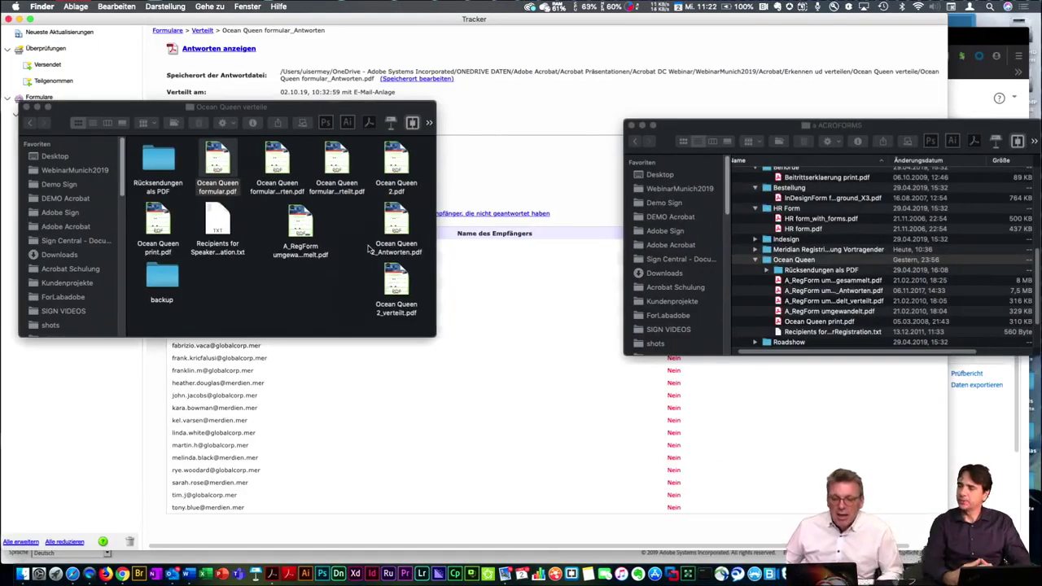
- Open A_RegForm umgewandelt_Antworten gesammelt.pdf from the Ocean Queen folder in list view
left_click(92, 122)
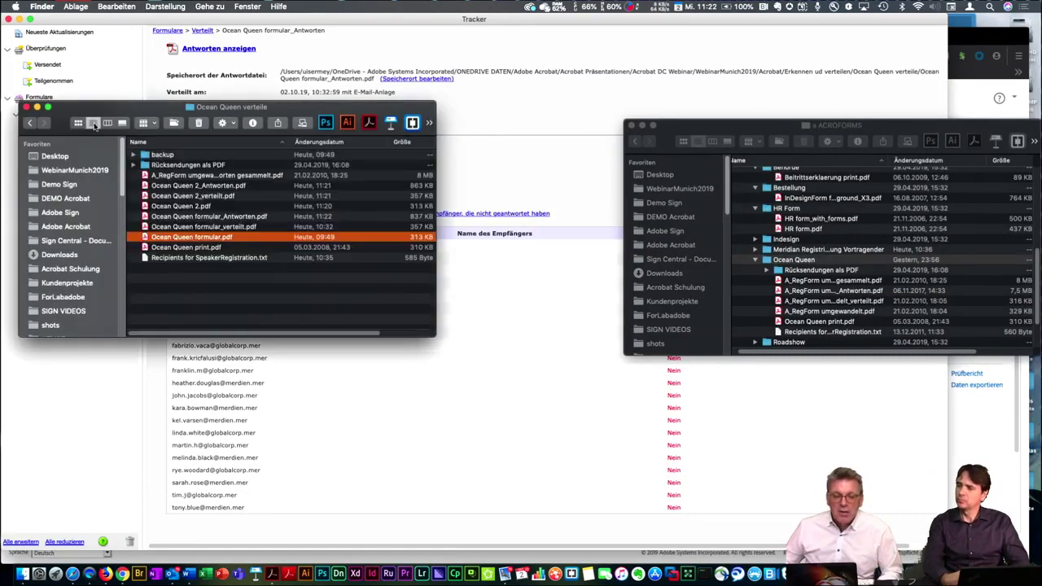
double_click(243, 174)
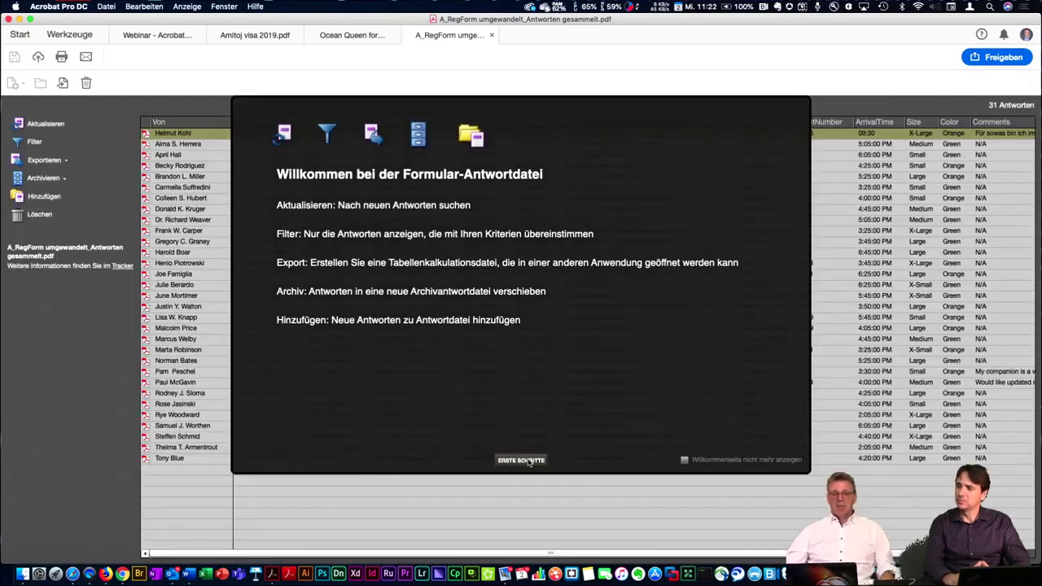
left_click(528, 462)
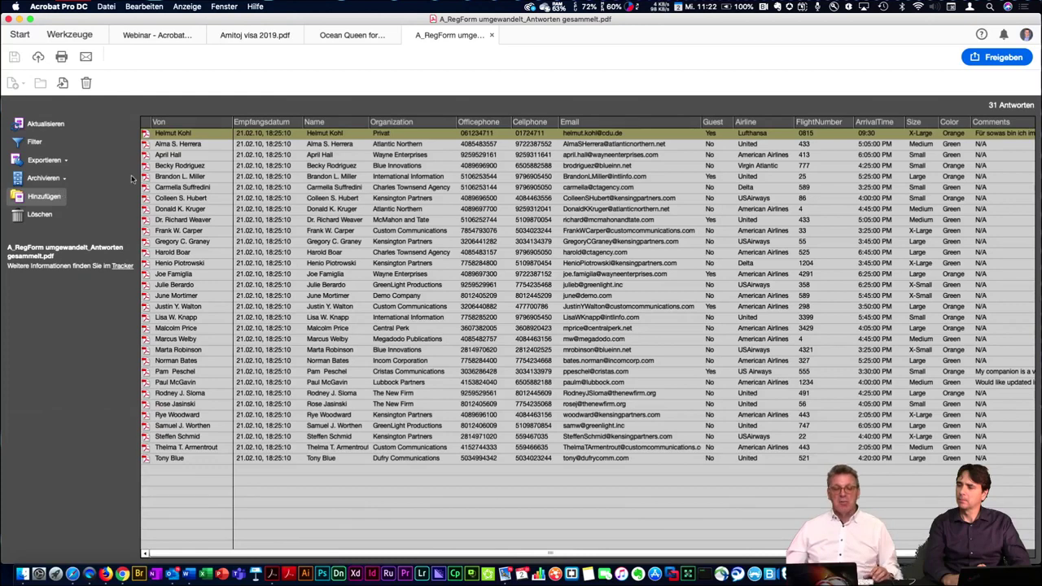
- Add a returned PDF from Rücksendungen als PDF to the A_RegForm responses, making 32 entries
left_click(44, 198)
left_click(595, 231)
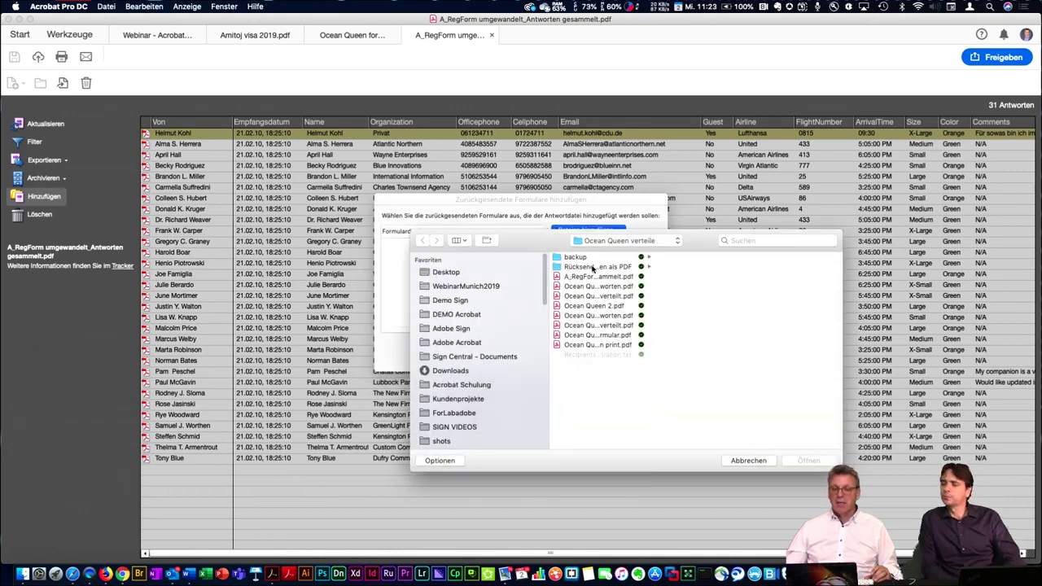
left_click(592, 266)
left_click(688, 306)
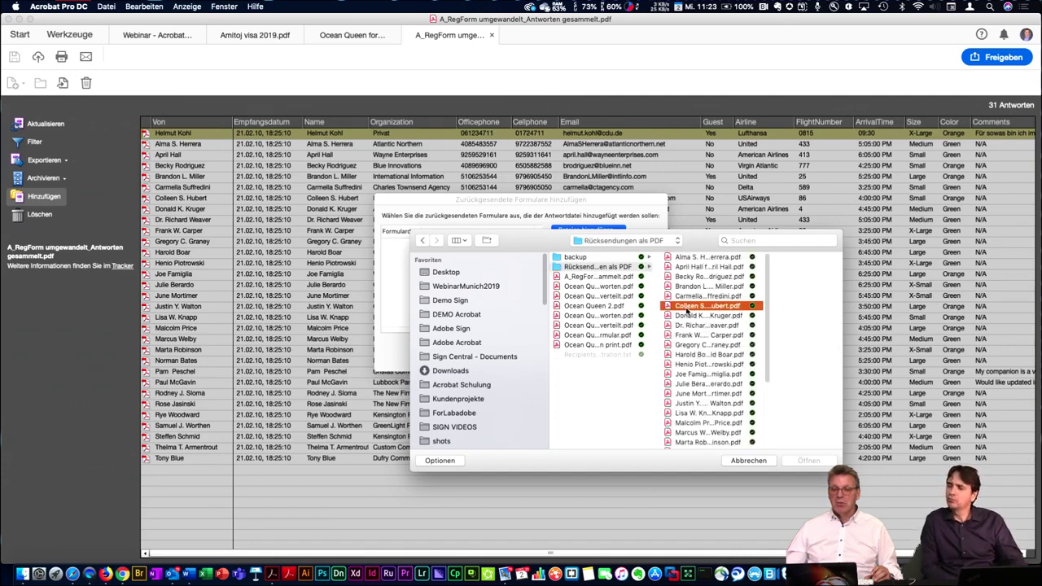
left_click(809, 460)
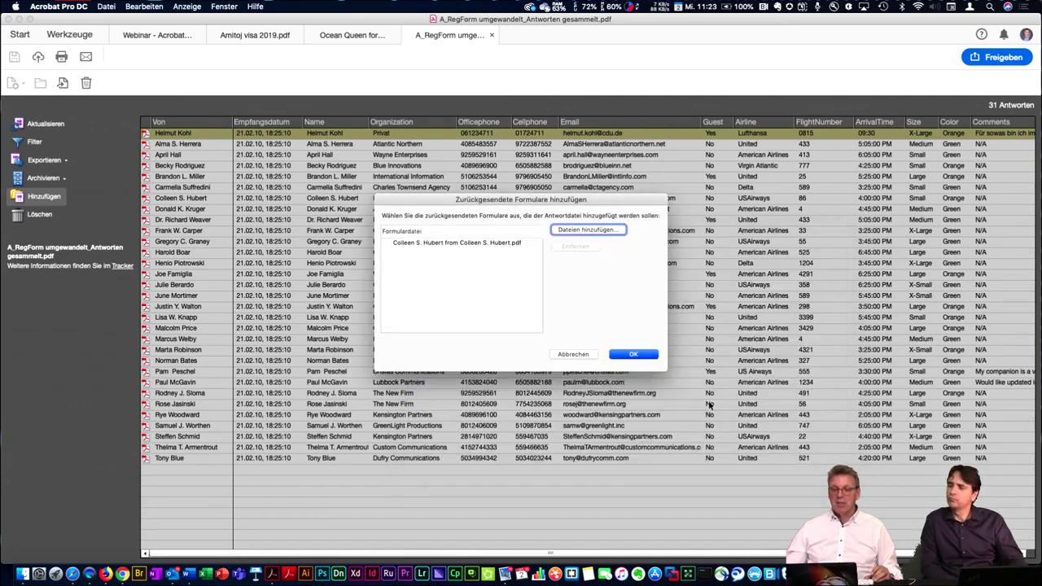
left_click(641, 356)
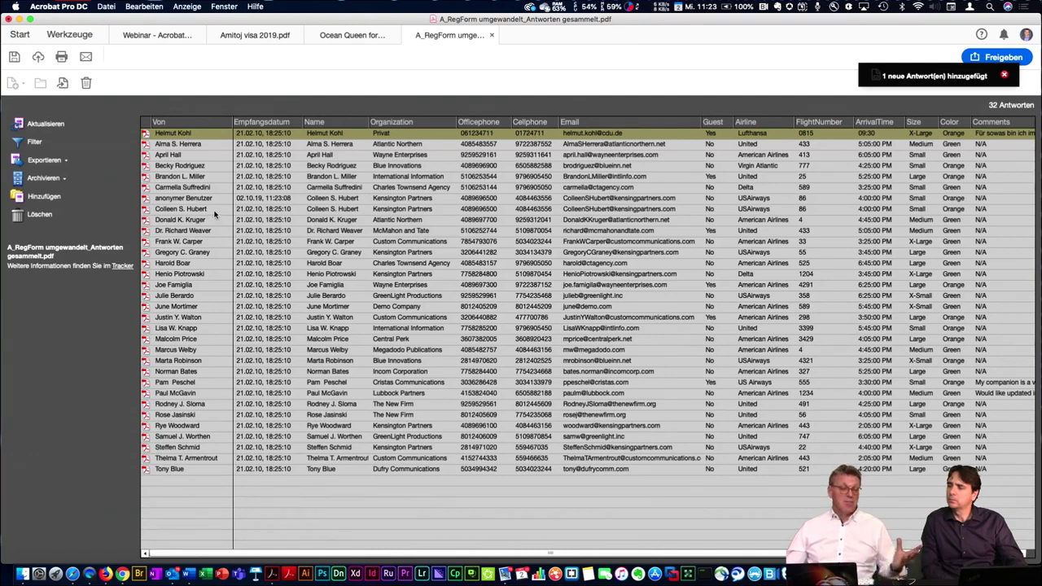
left_click(48, 160)
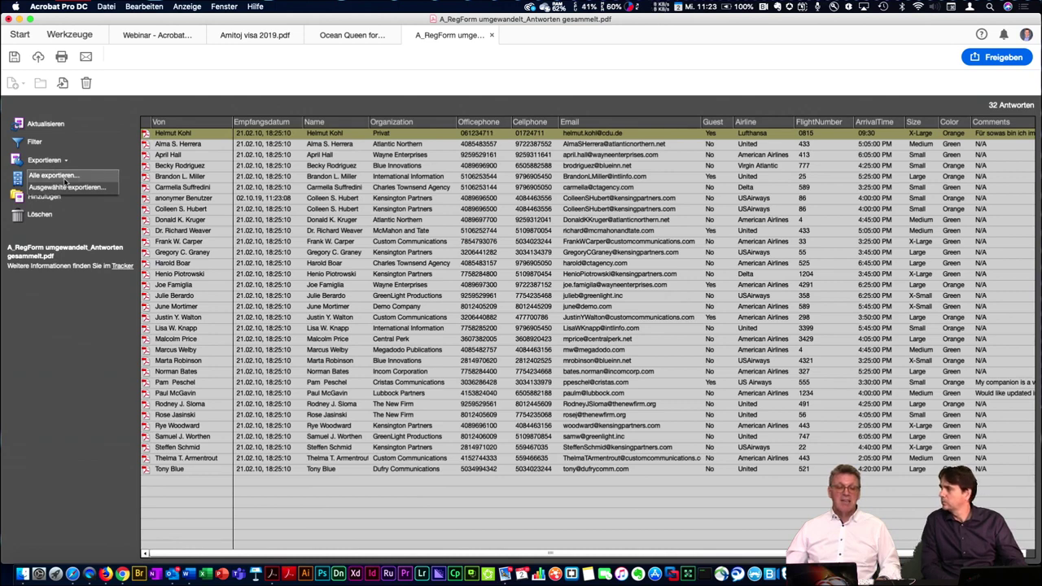
- Export all 32 responses with Alle exportieren as CSV (kommagetrennt) into WebinarMunich2019
left_click(64, 178)
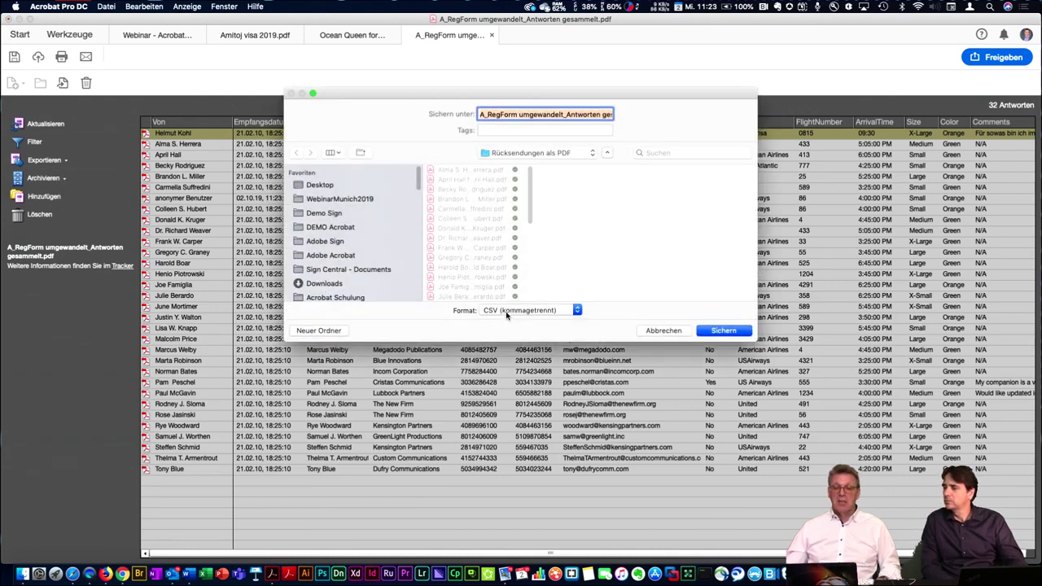
left_click(511, 313)
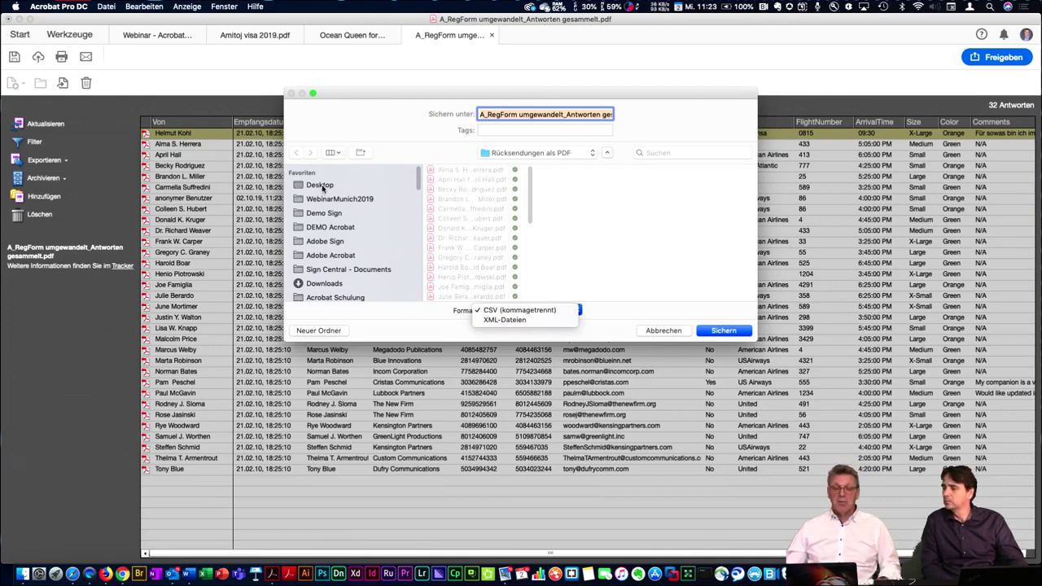
left_click(333, 200)
left_click(334, 199)
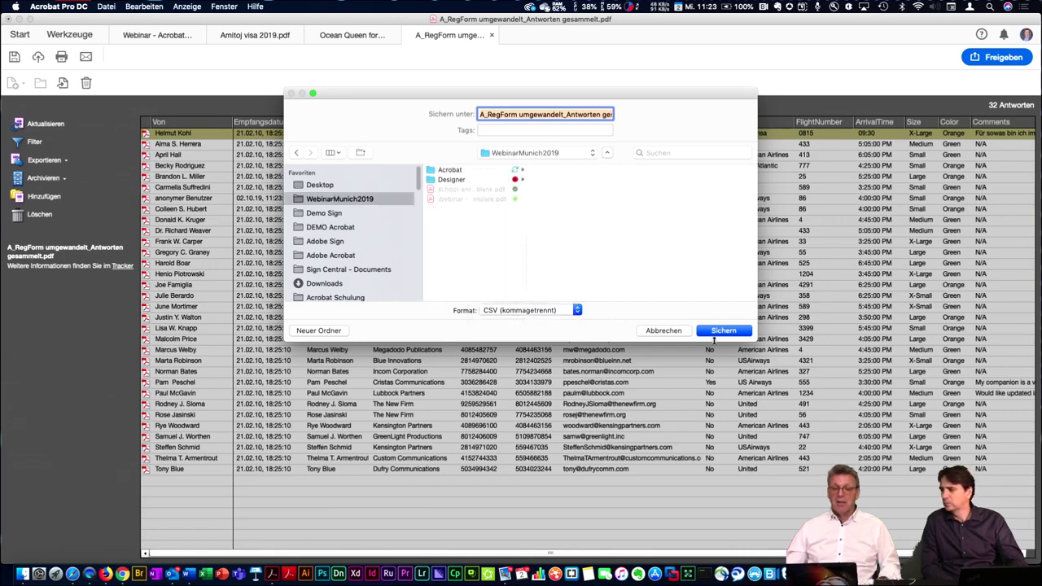
left_click(725, 330)
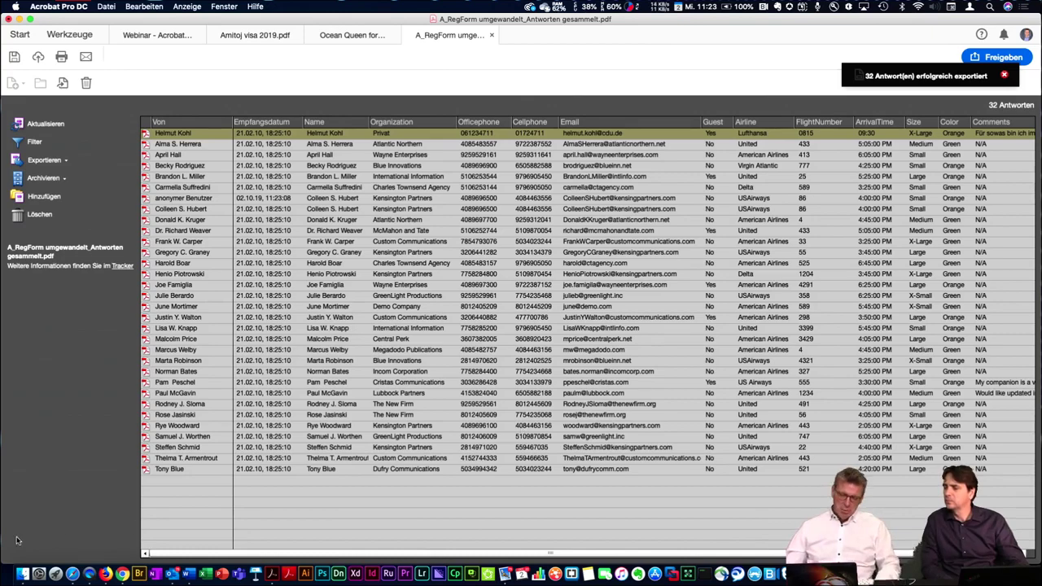
- In Finder's WebinarMunich2019 folder, open the A_RegForm responses CSV in Numbers
left_click(24, 566)
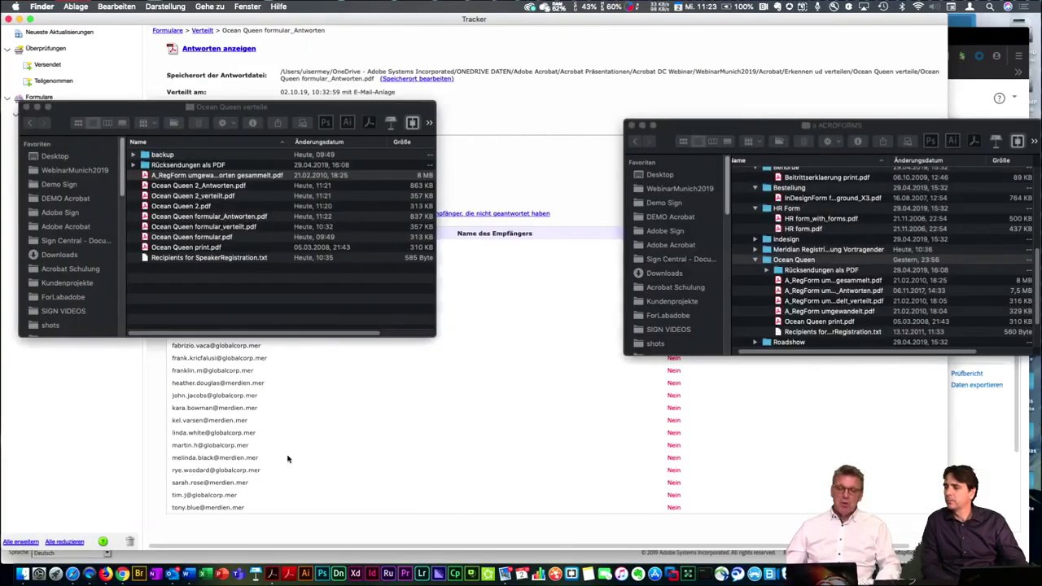
left_click(96, 170)
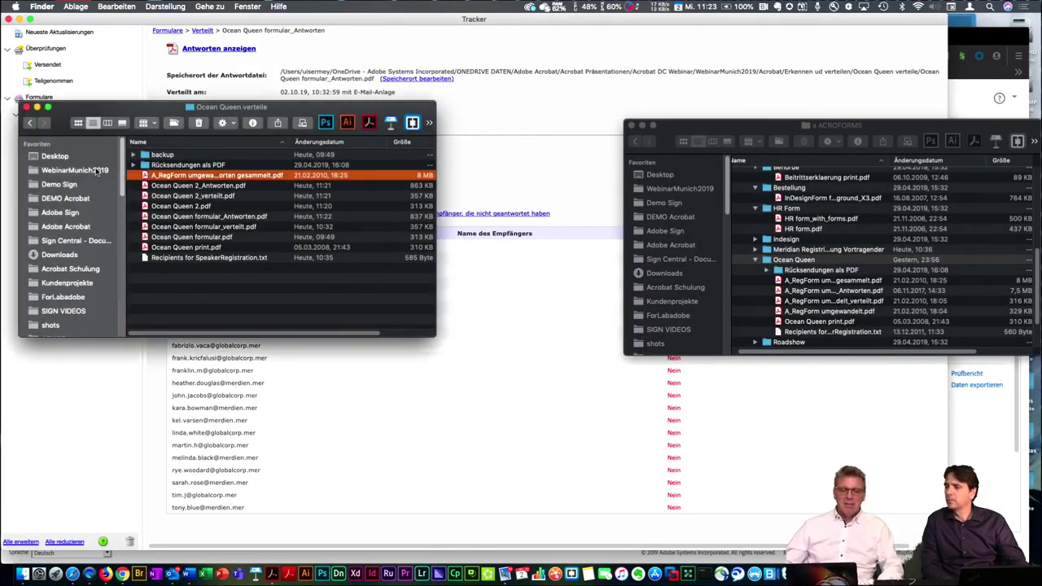
left_click(96, 170)
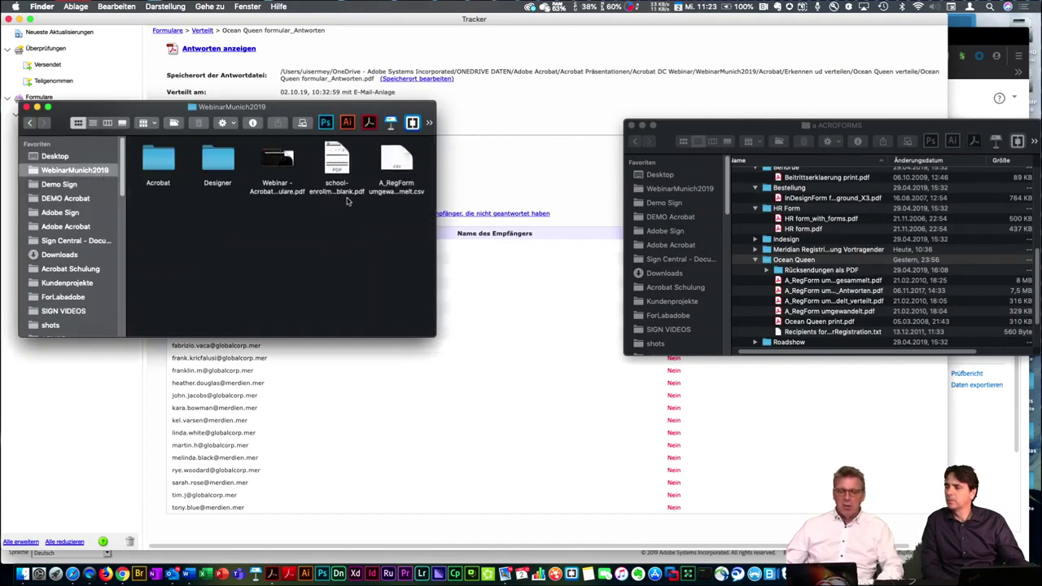
left_click(400, 167)
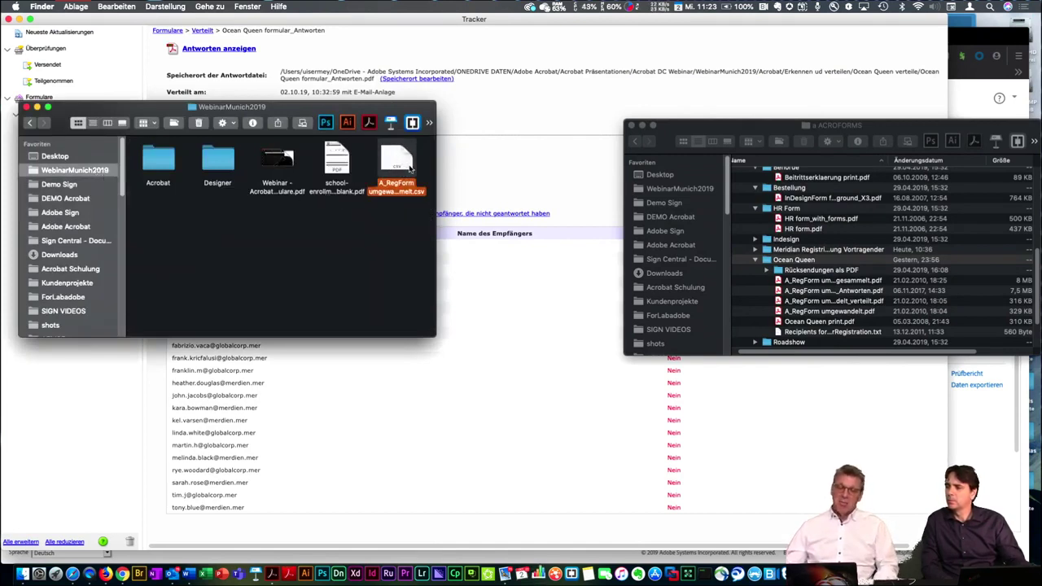
double_click(409, 167)
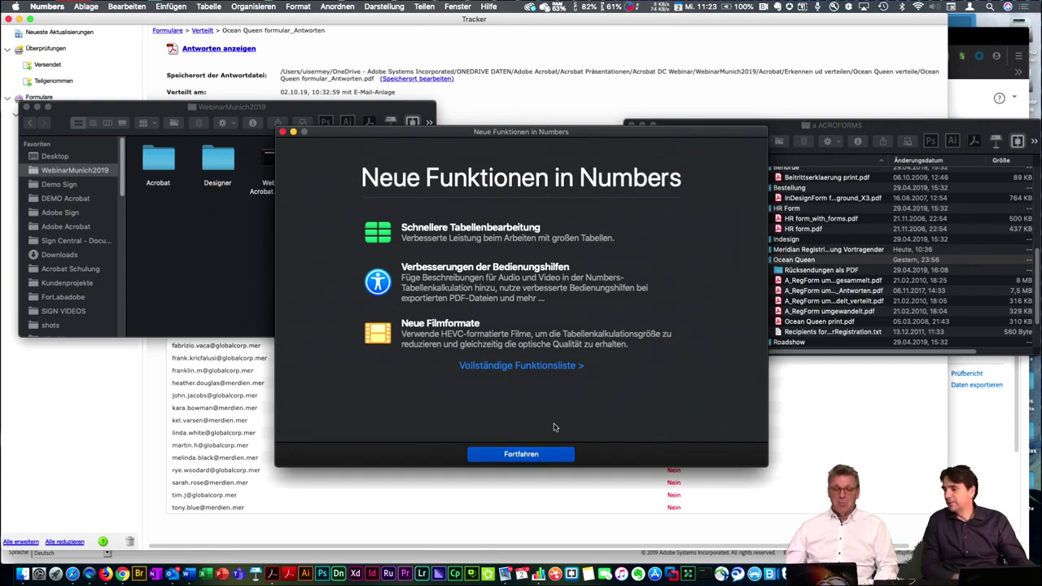
- Dismiss the Numbers welcome, widen the sheet to show Cellphone and Email, and scroll through the rows
key("Return")
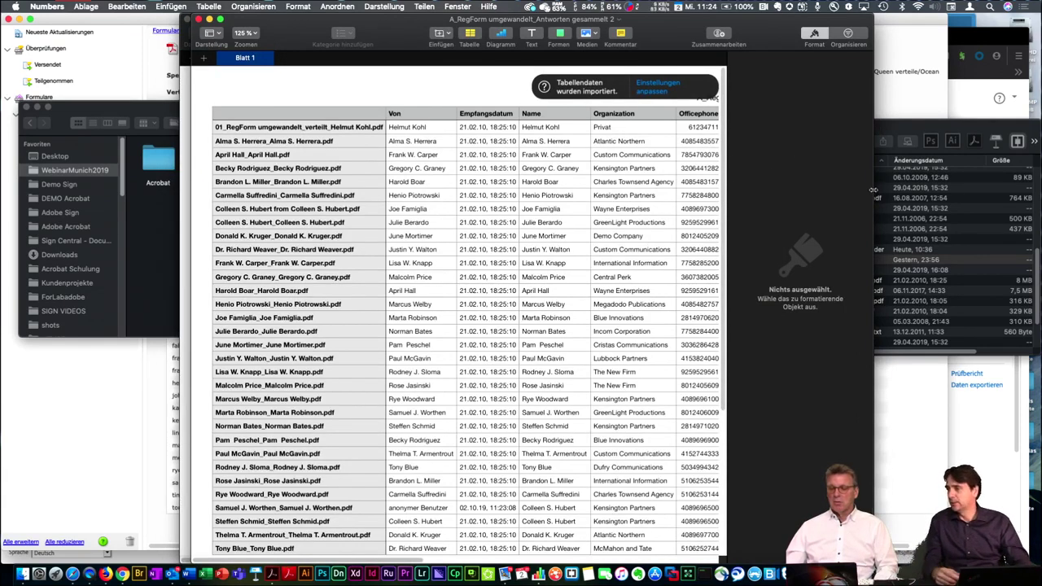
left_click_drag(873, 189, 1041, 190)
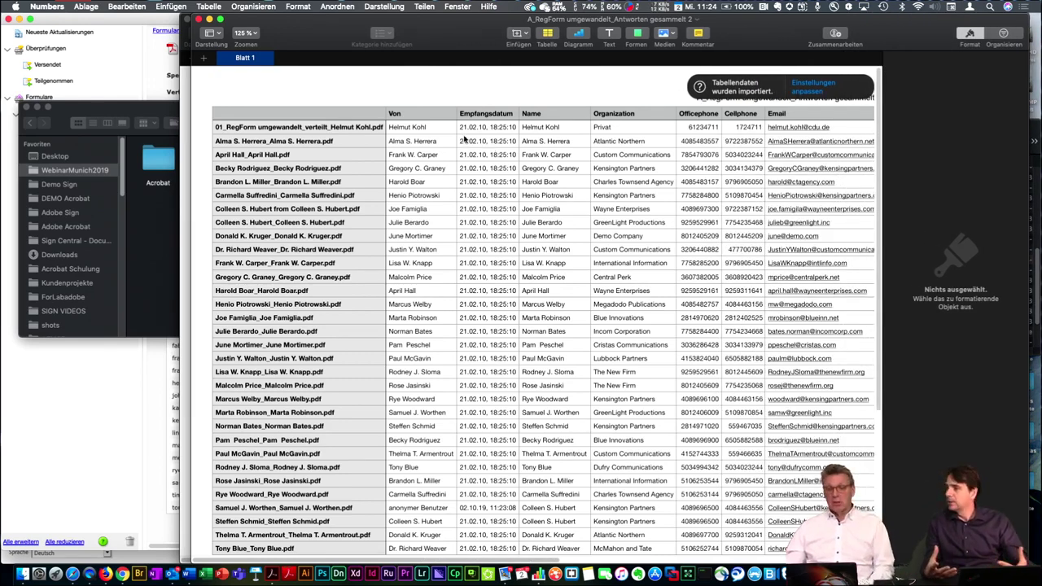
scroll(468, 145, "down", 1)
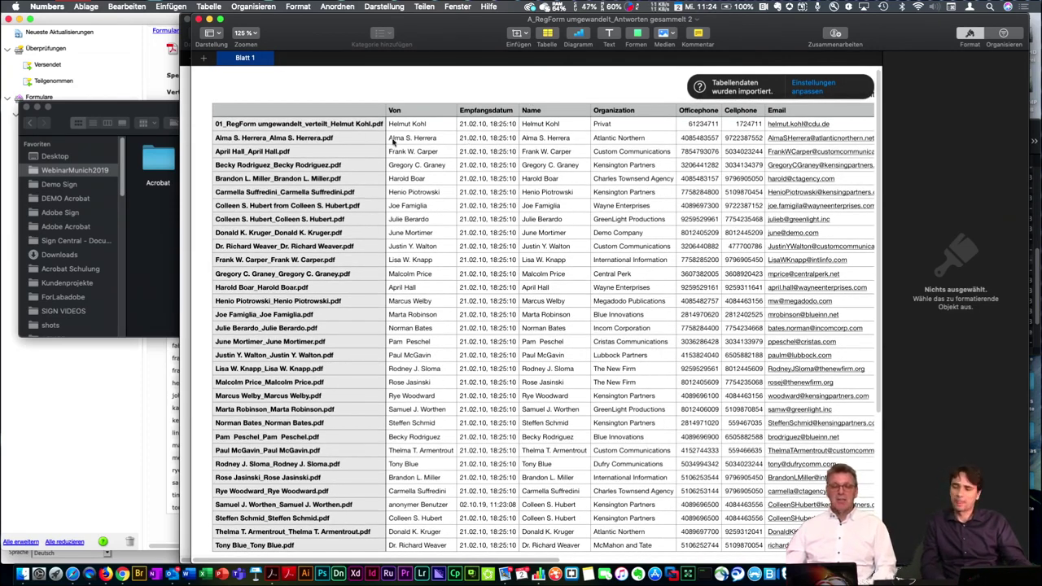
scroll(621, 244, "down", 2)
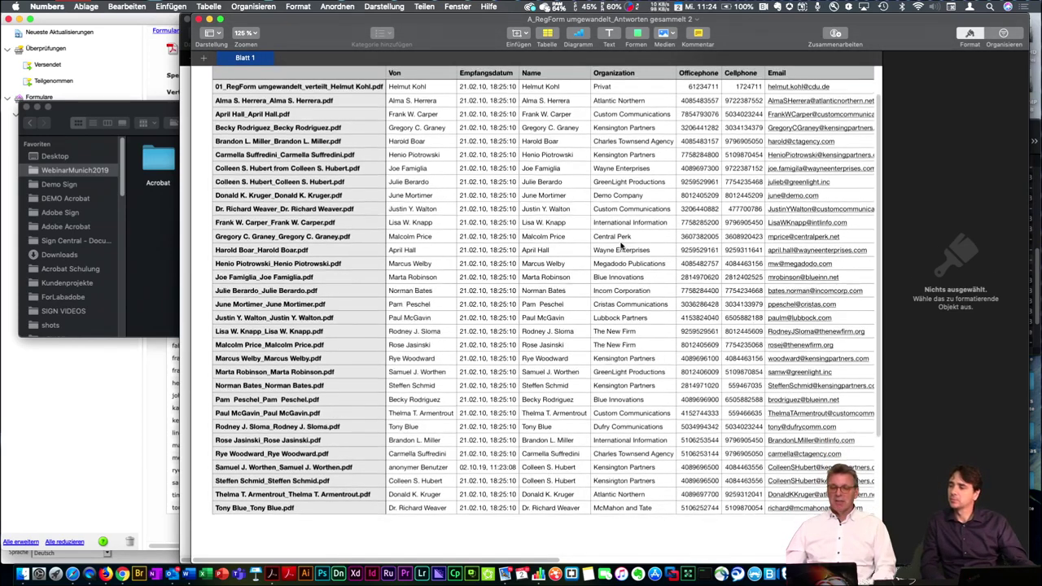
scroll(621, 245, "up", 2)
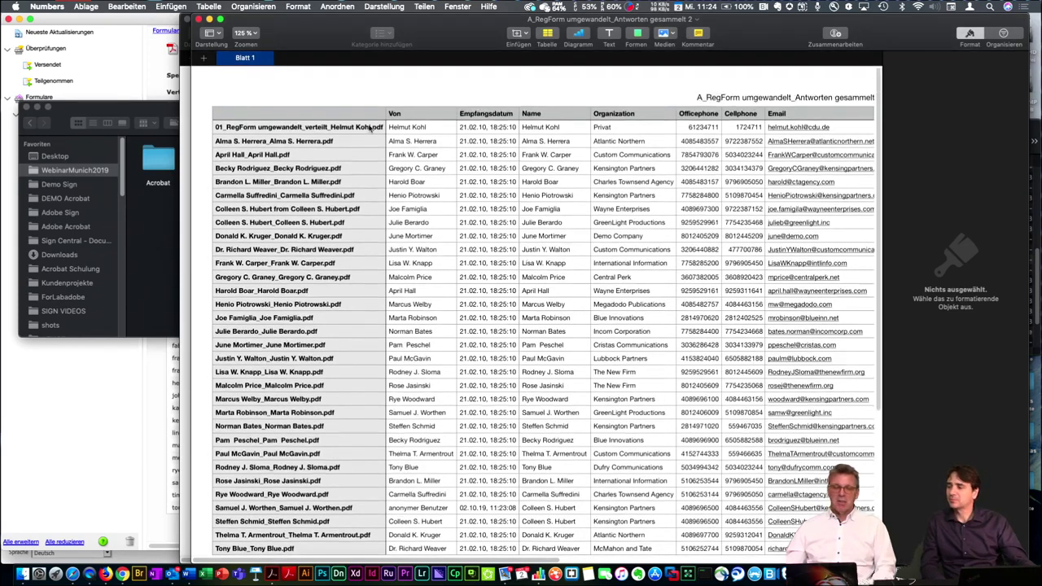
double_click(198, 22)
- Close the Numbers spreadsheet and open the first returned form PDF in Rücksendungen als PDF
left_click(187, 19)
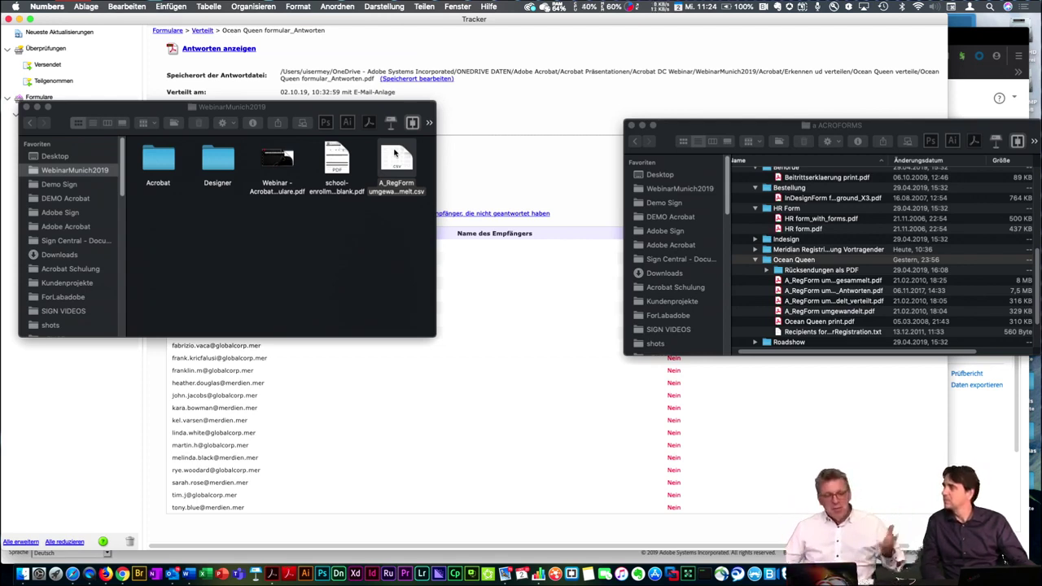
double_click(806, 272)
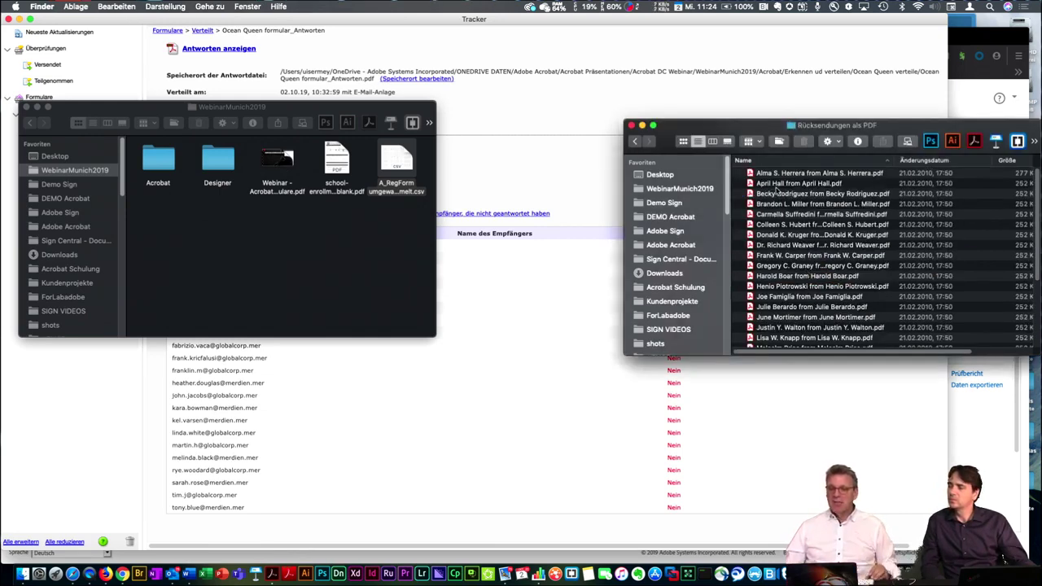
double_click(778, 184)
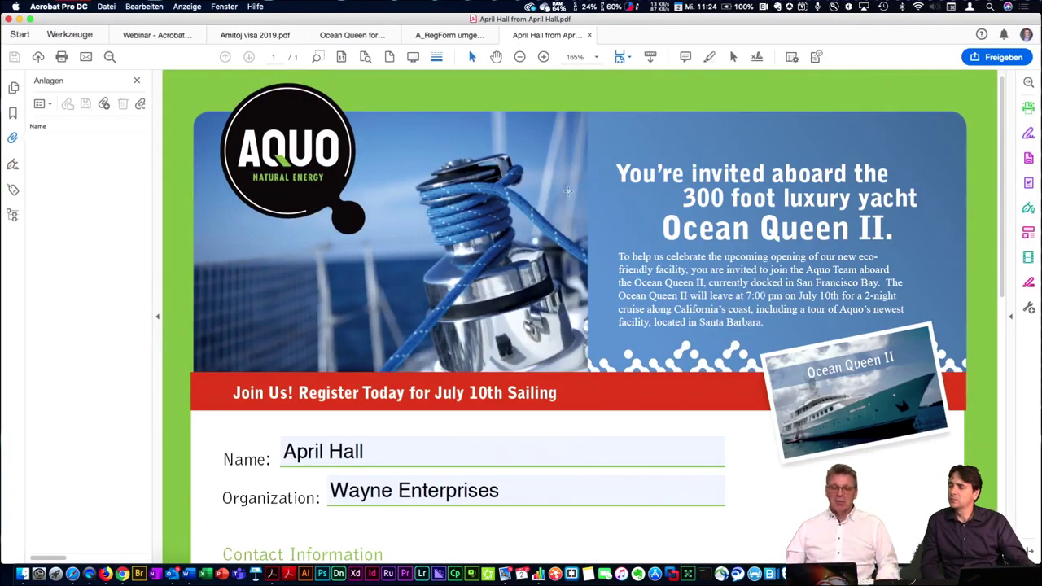
- Fit the form page to the window, switch to Formular vorbereiten, and open the Mehr menu
scroll(567, 192, "down", 5)
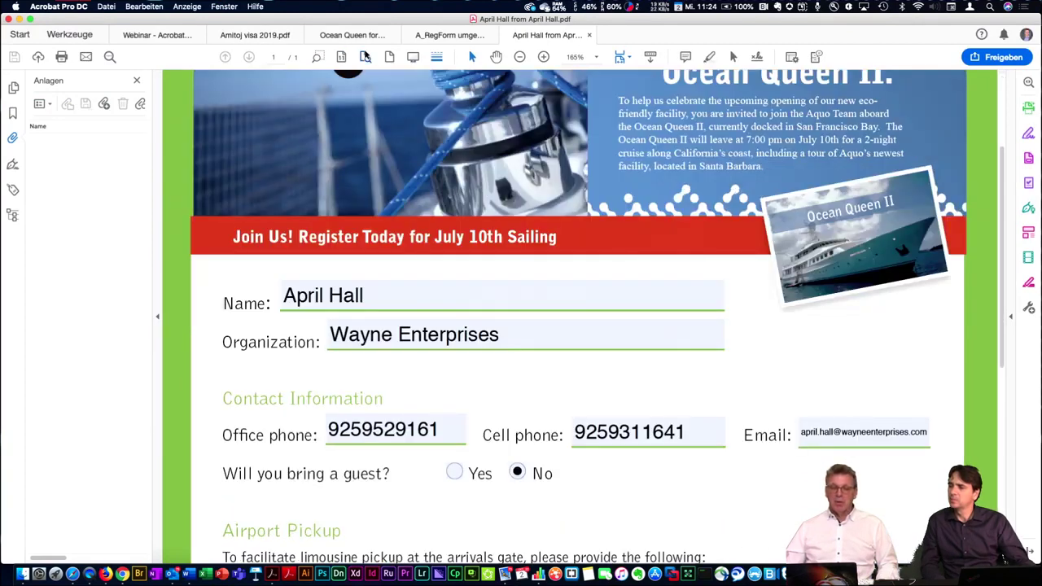
key("super+0")
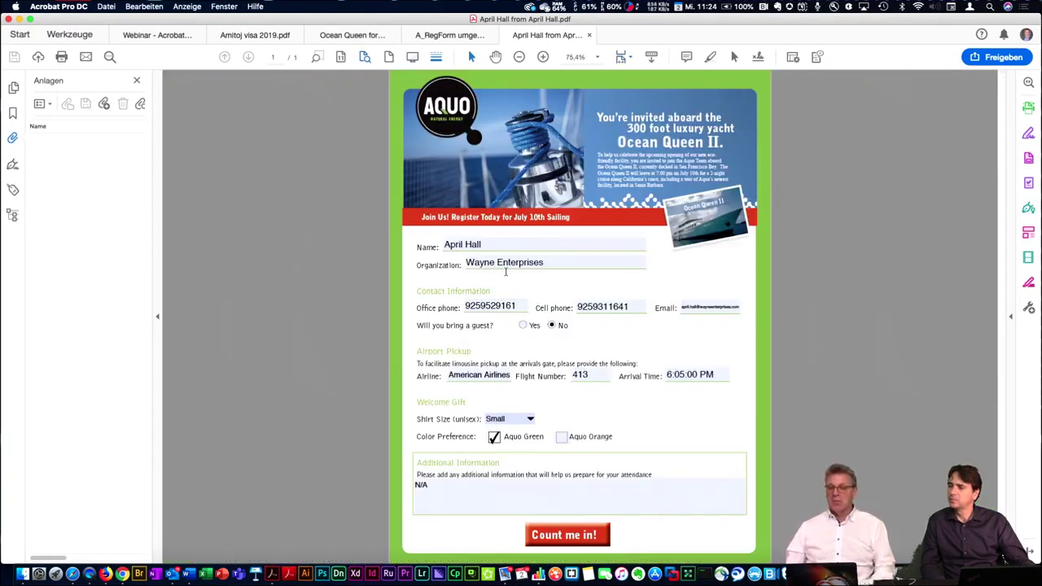
left_click(1012, 316)
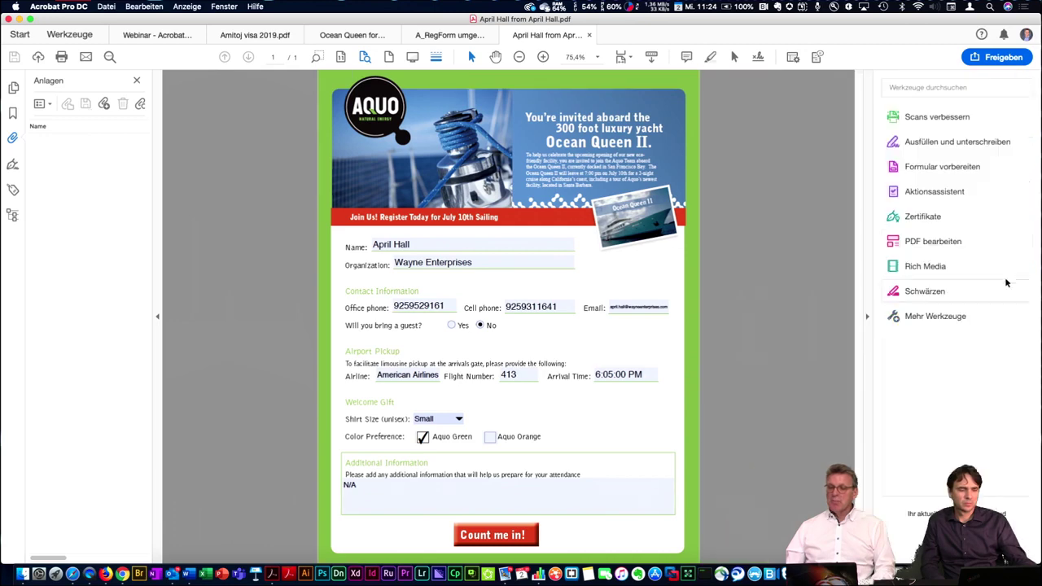
left_click(961, 171)
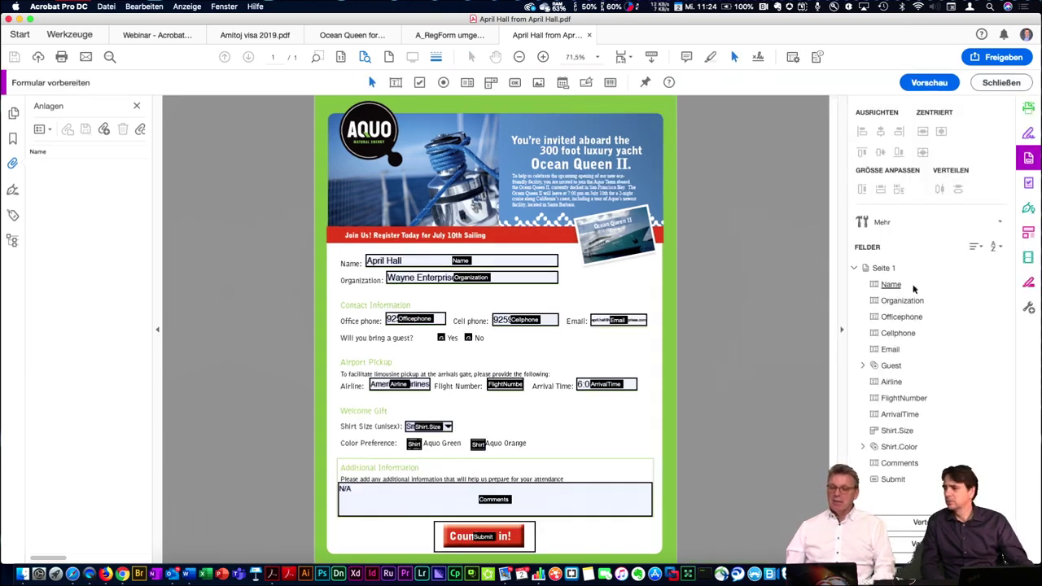
left_click(868, 221)
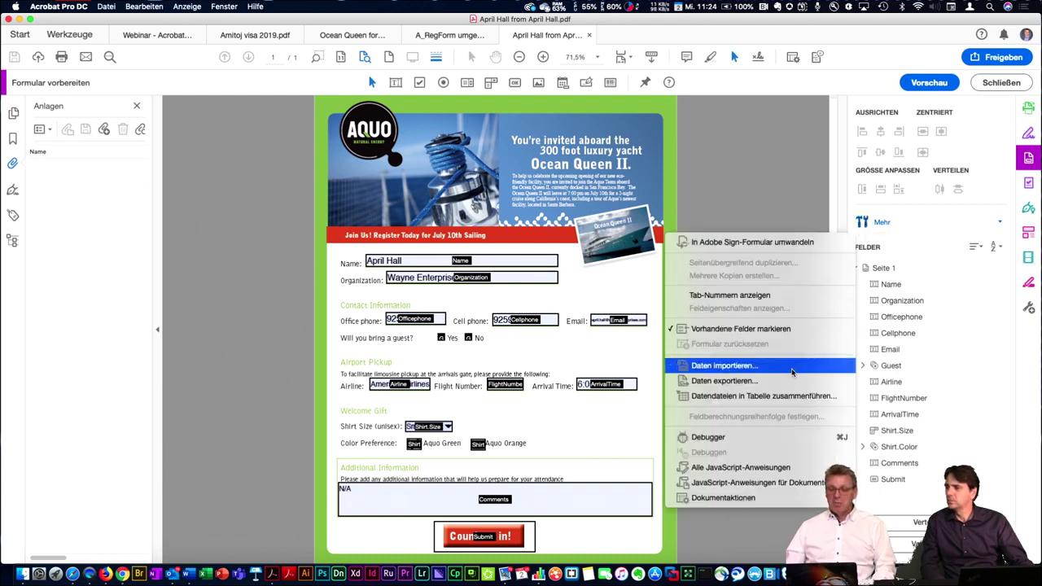
- Start Datendateien in Tabelle zusammenführen and browse to the Rücksendungen als PDF folder
left_click(748, 397)
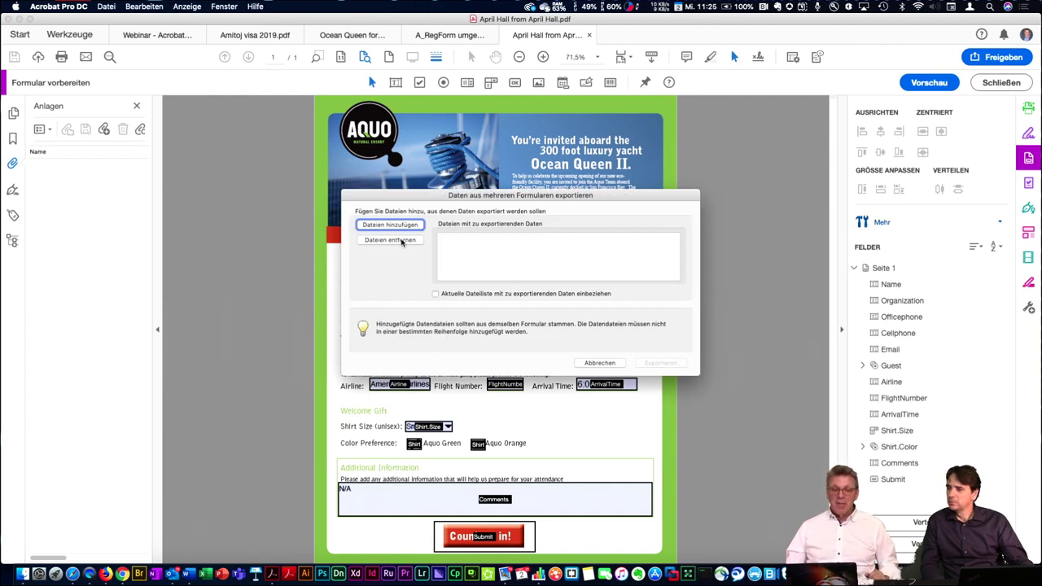
left_click(390, 225)
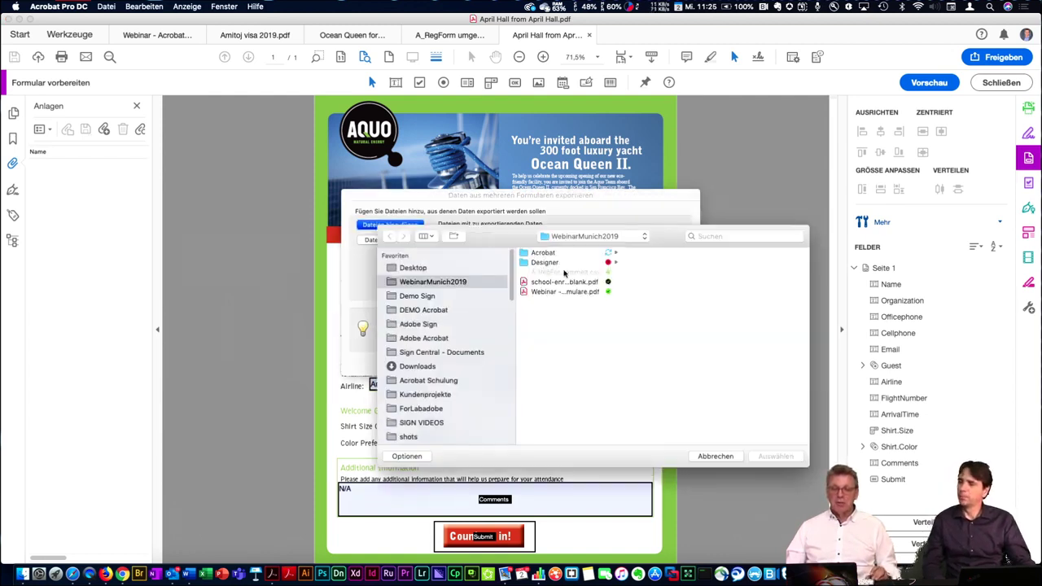
left_click(553, 253)
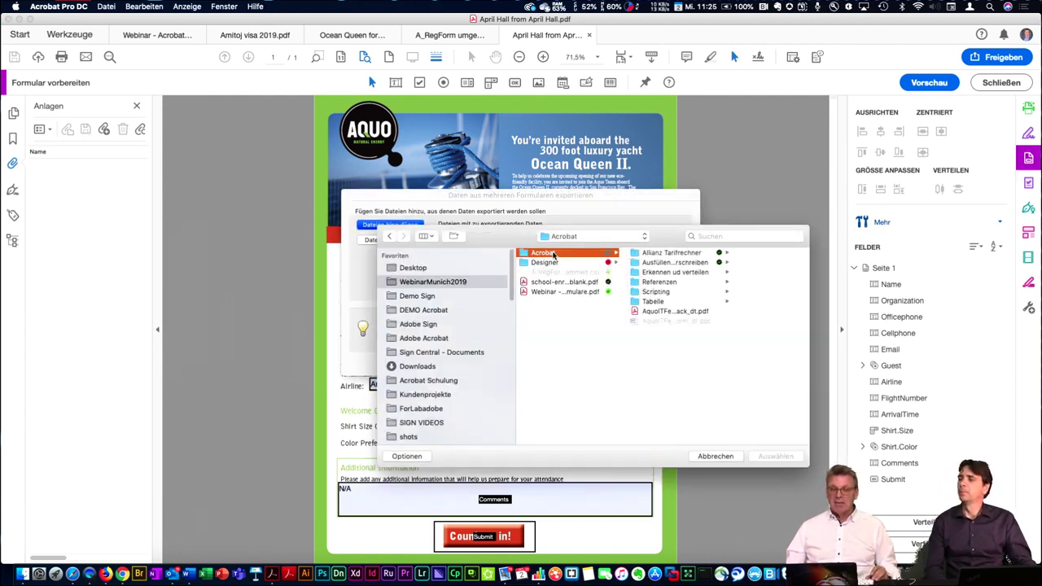
left_click(654, 262)
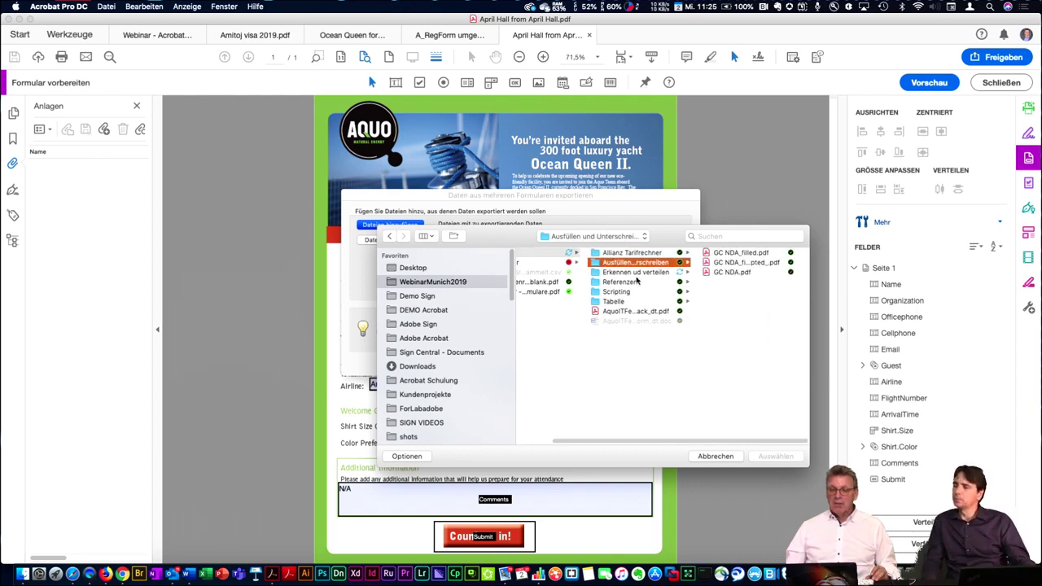
left_click(639, 272)
left_click(744, 253)
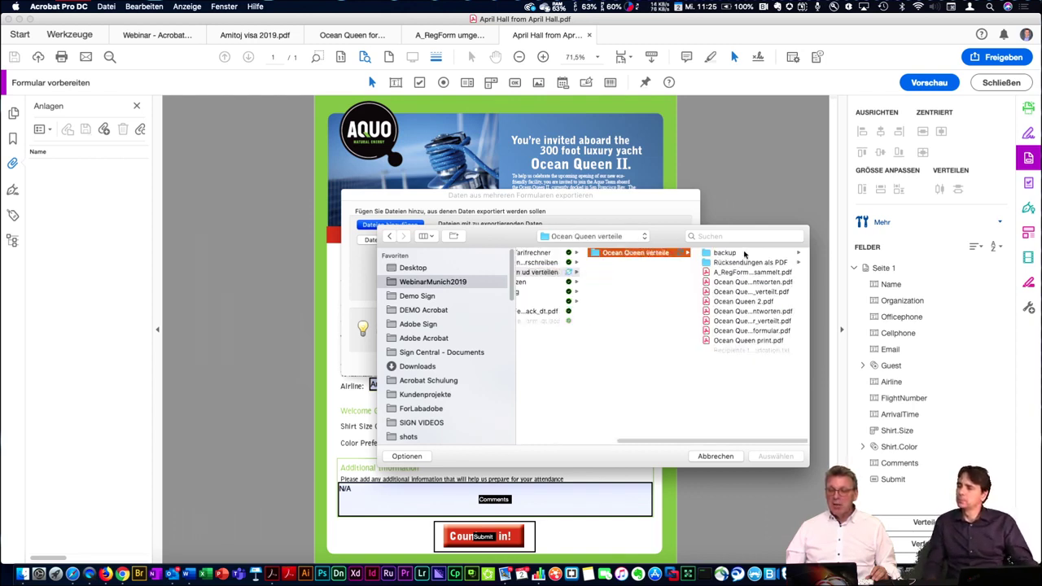
left_click(734, 262)
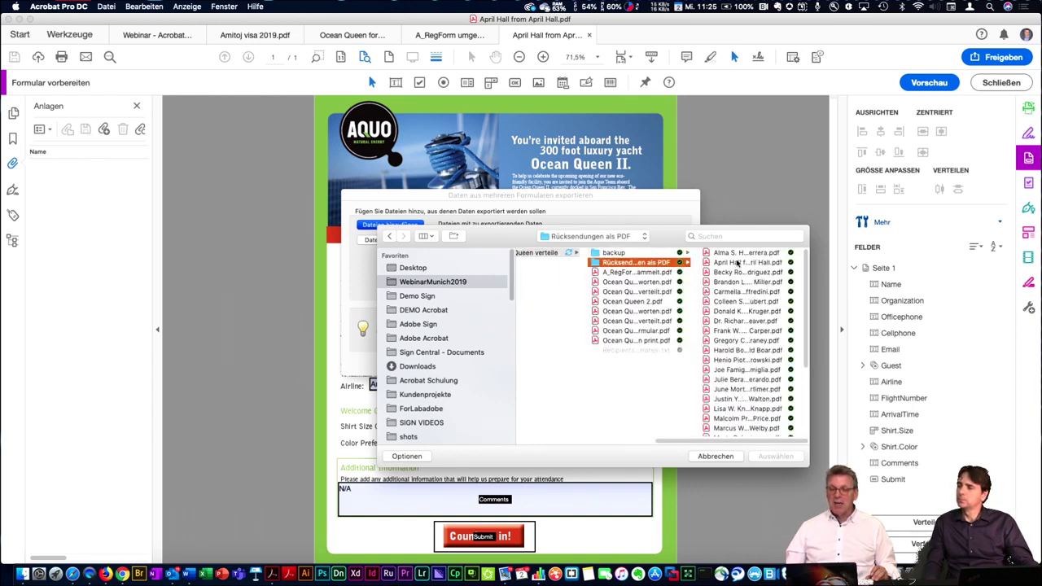
- Add all the returned form PDFs to the merge and export their data
left_click(738, 254)
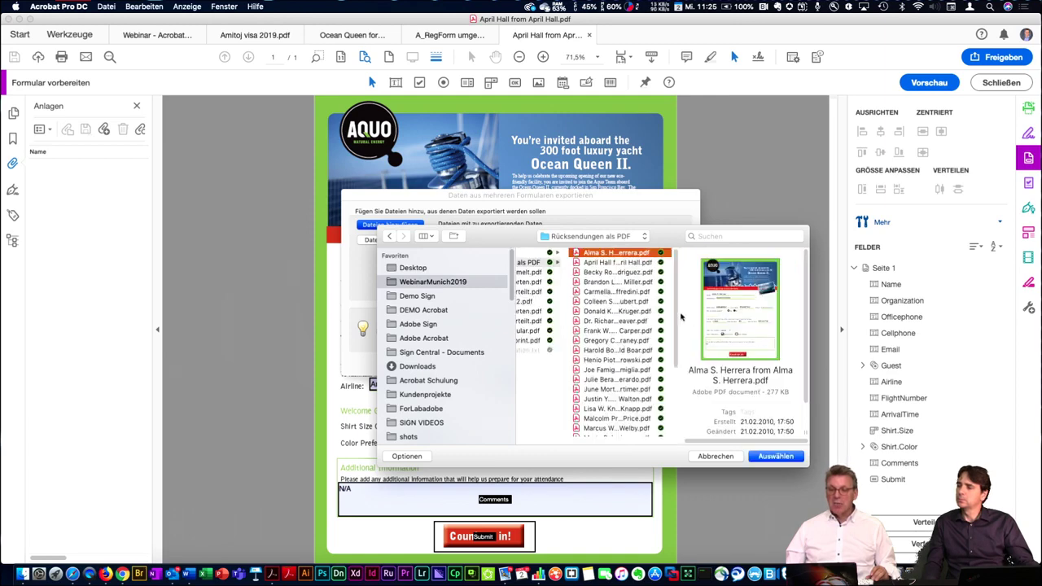
scroll(643, 367, "down", 5)
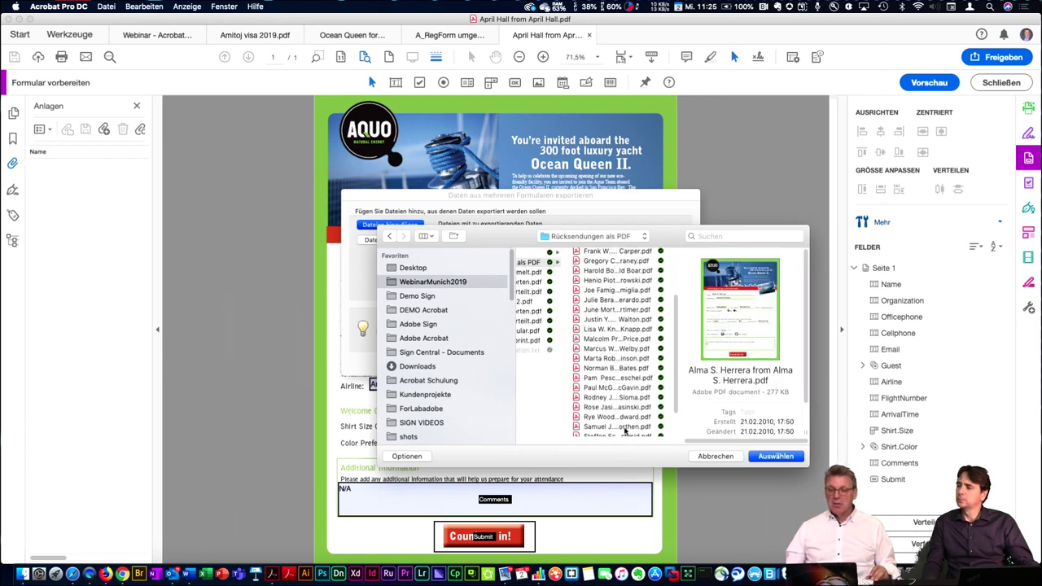
left_click(627, 435, "shift")
left_click(769, 455)
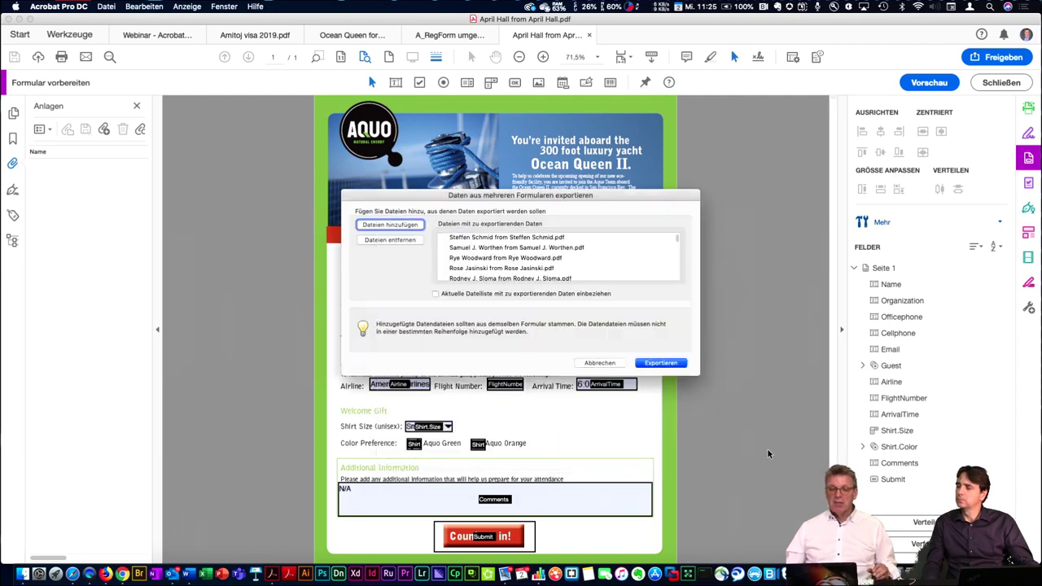
left_click(658, 364)
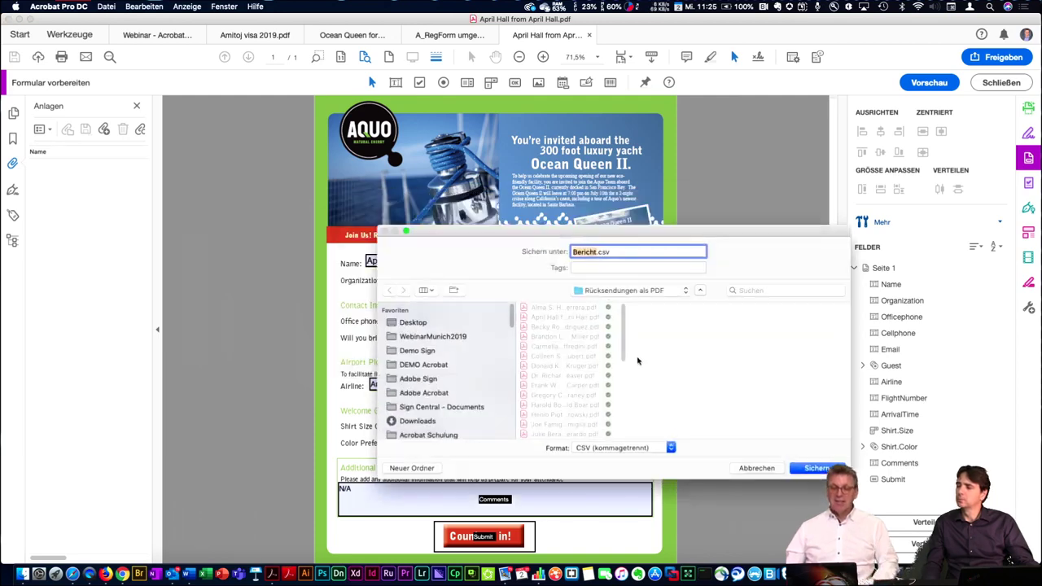
- Save the merged data as Bericht.csv in the WebinarMunich2019 folder
left_click(440, 336)
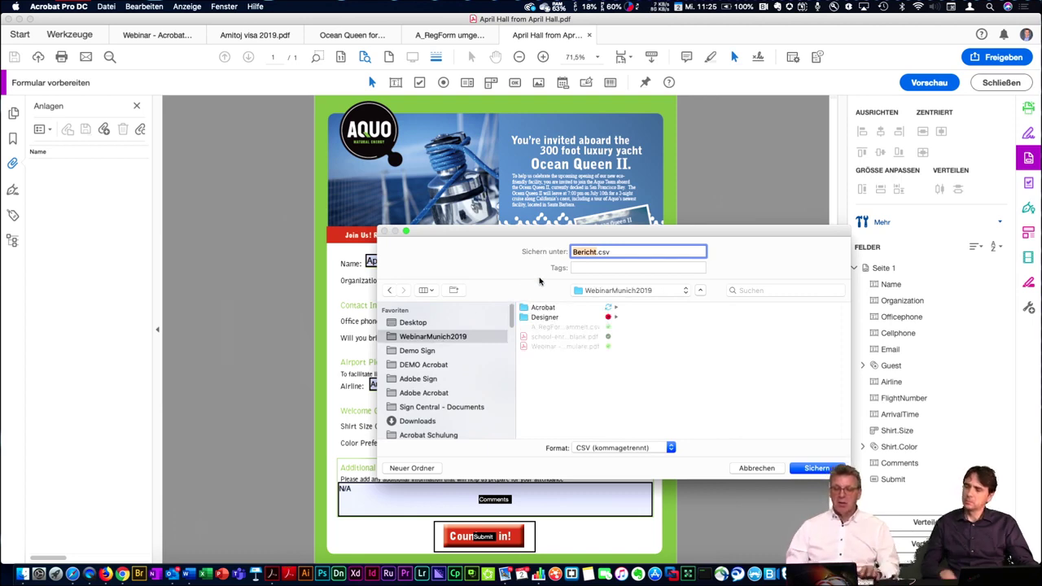
left_click(816, 469)
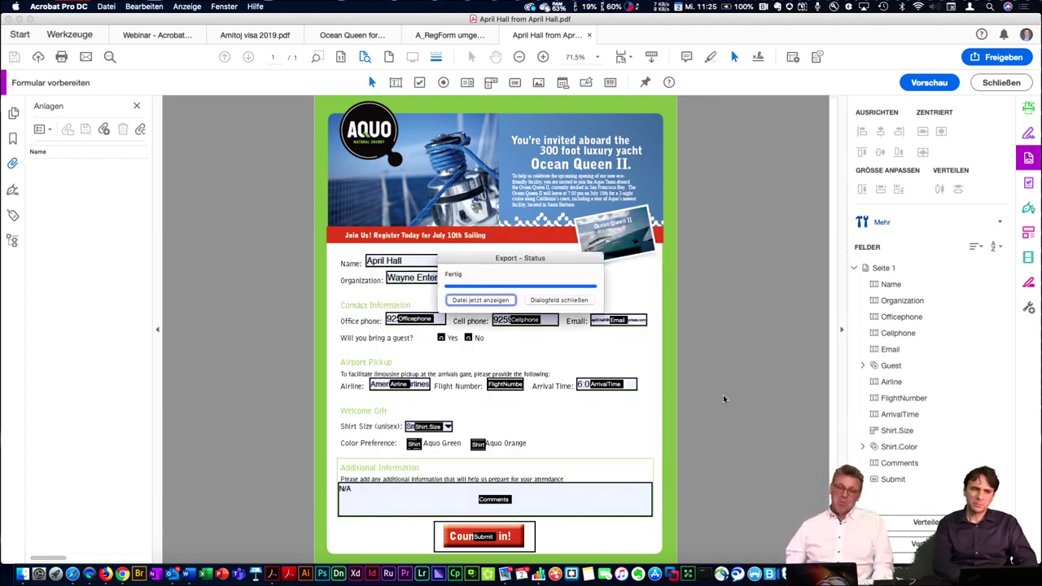
left_click(504, 301)
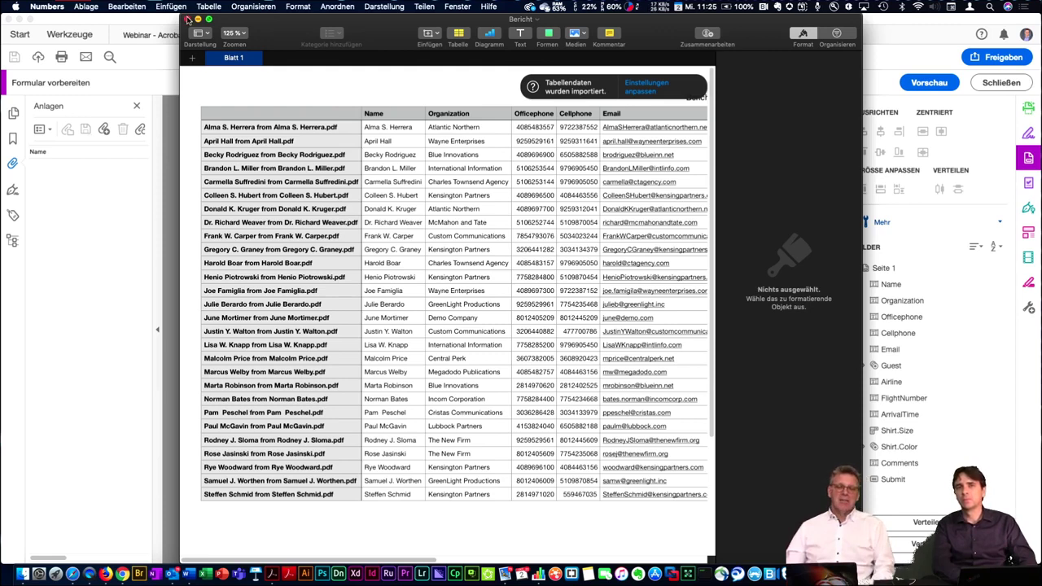
left_click(187, 17)
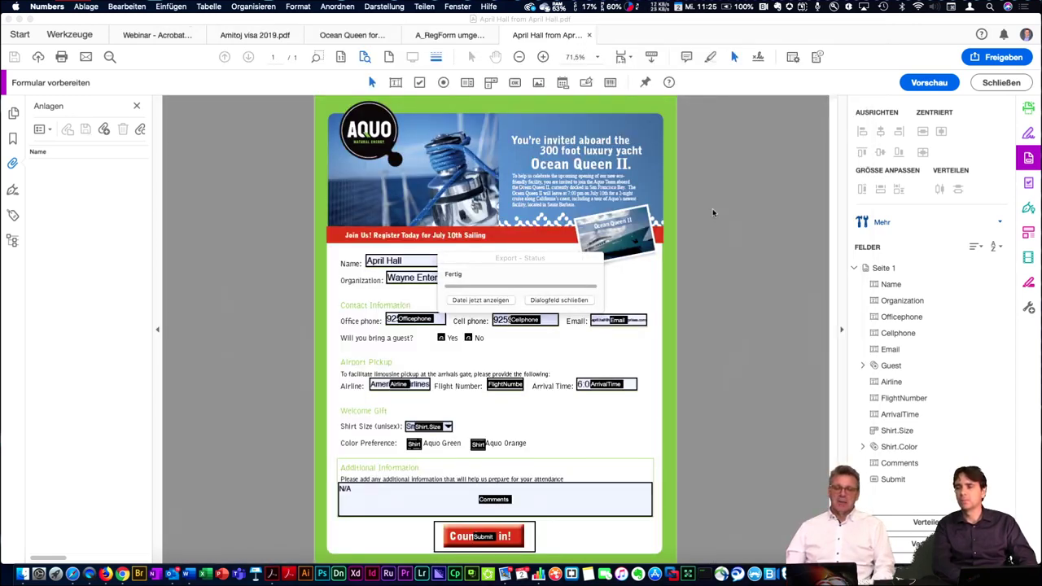
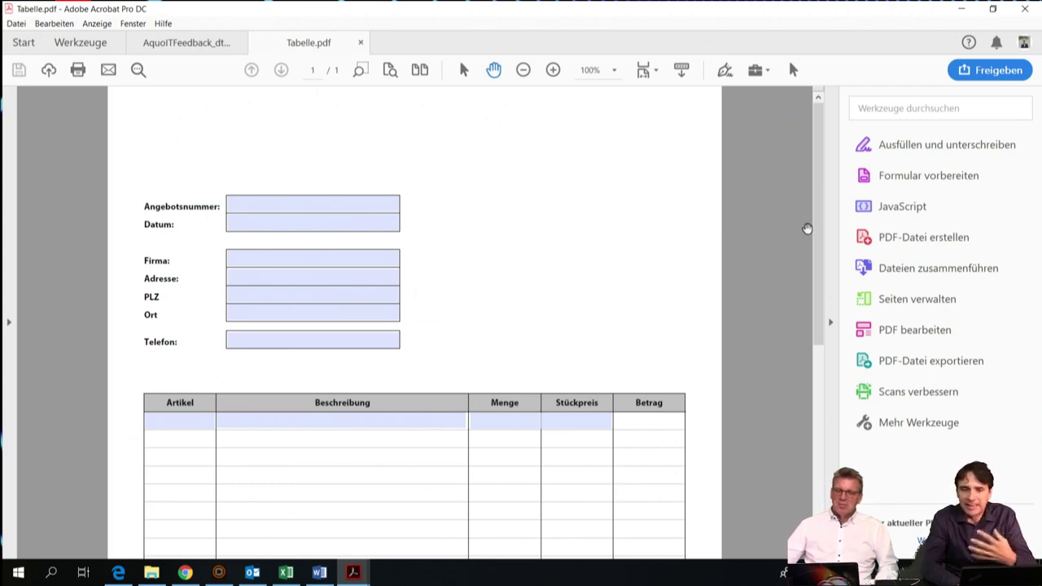
- Make Tabelle.pdf an editable form and duplicate the A_Nr field to its right as A_Nr#1
left_click(909, 184)
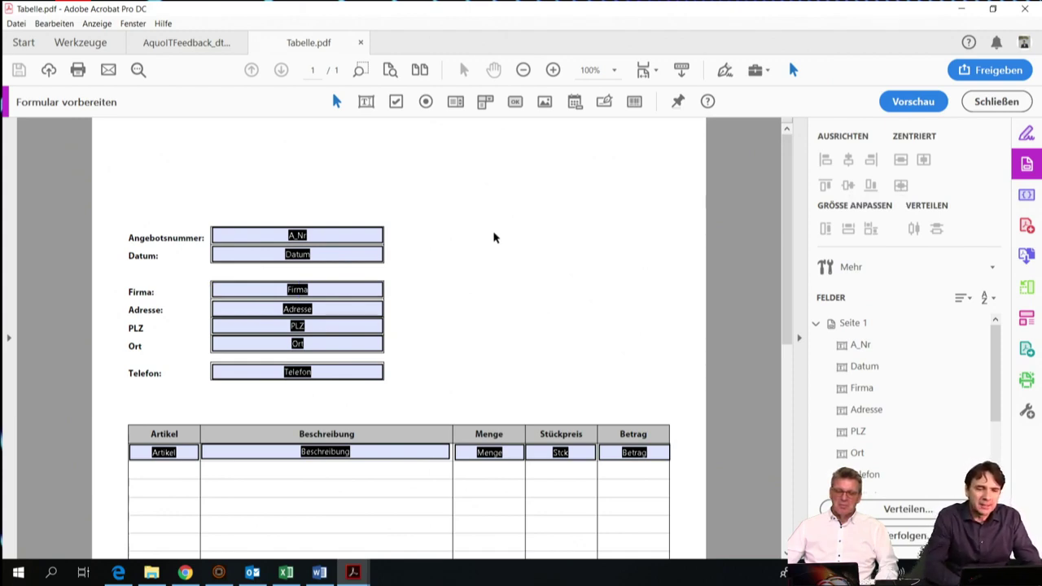
left_click_drag(326, 235, 524, 237)
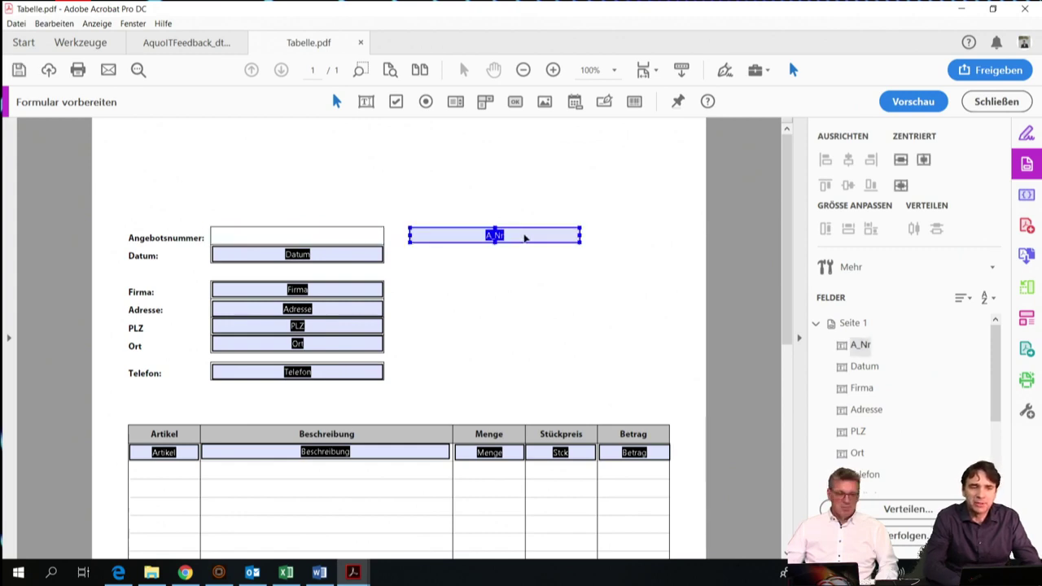
key("ctrl+z")
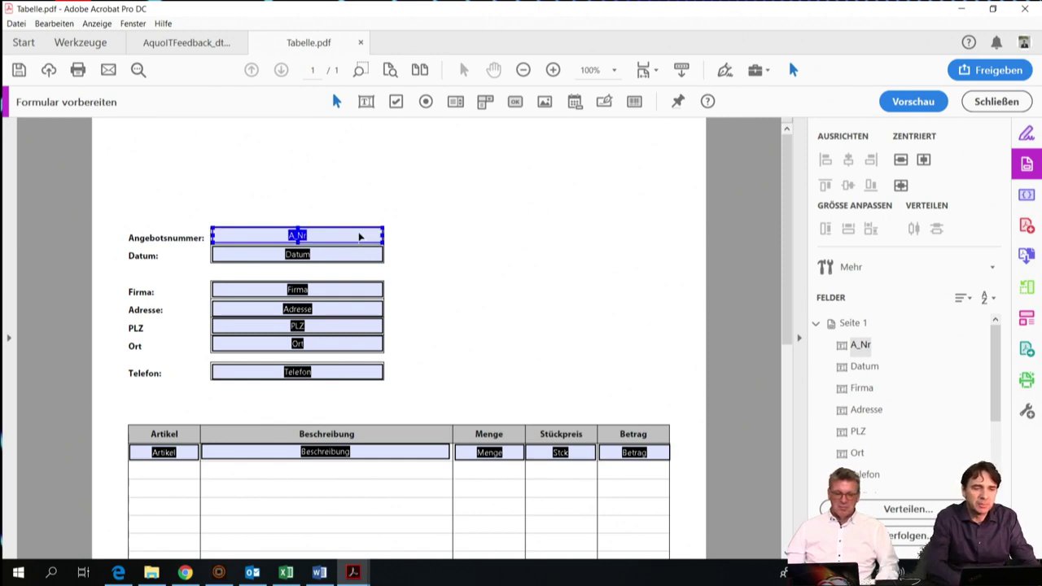
left_click_drag(360, 235, 560, 255)
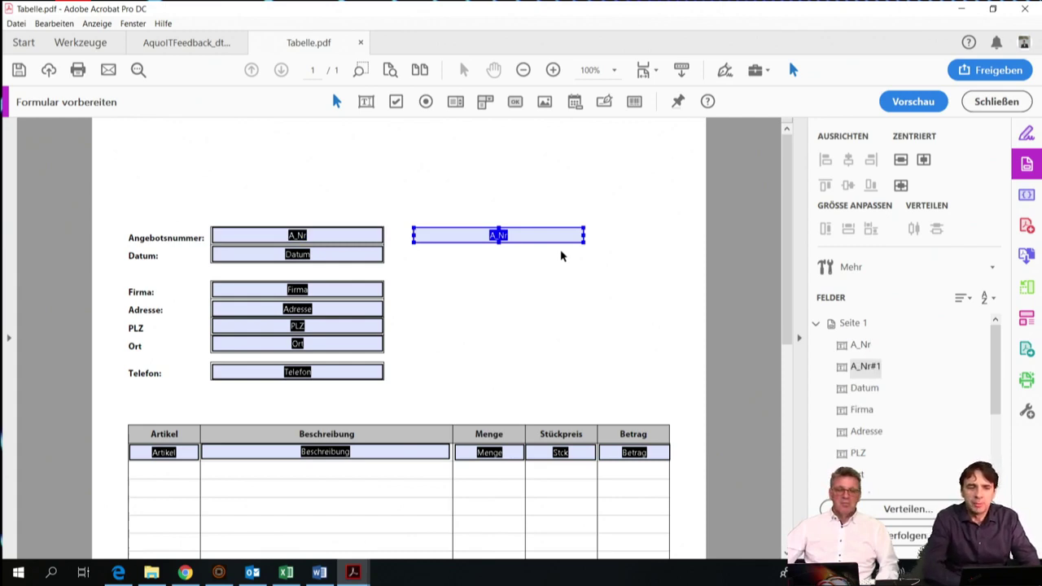
- In preview, fill Angebotsnummer so both linked A_Nr fields show XXX
left_click(913, 105)
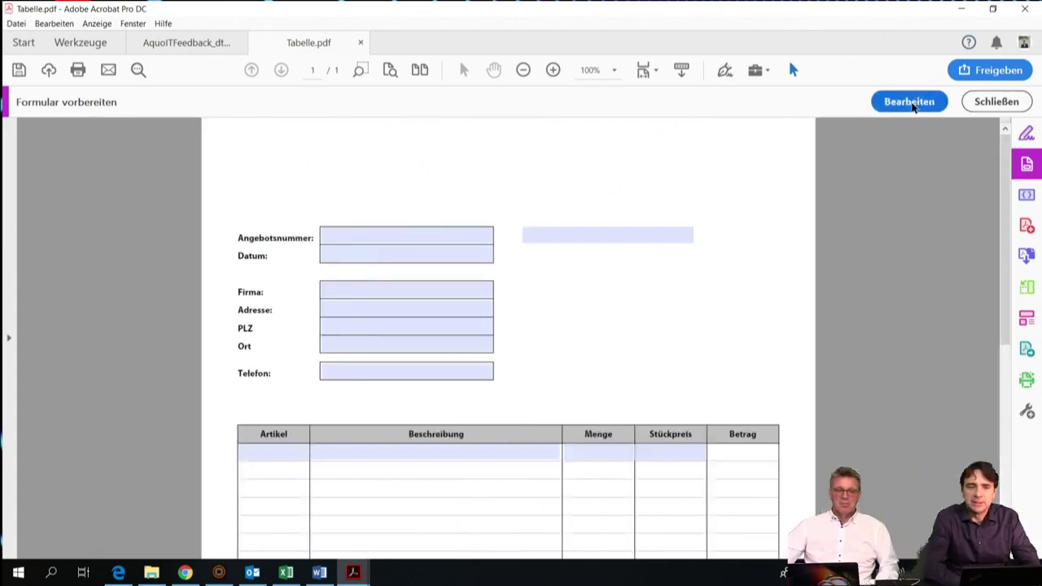
left_click(400, 235)
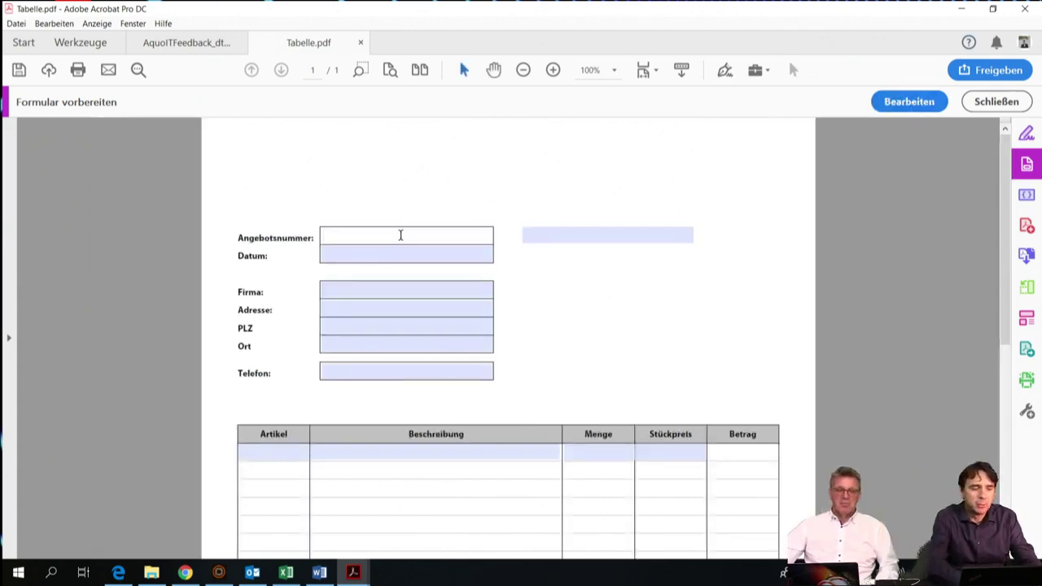
type("XXX")
key("Return")
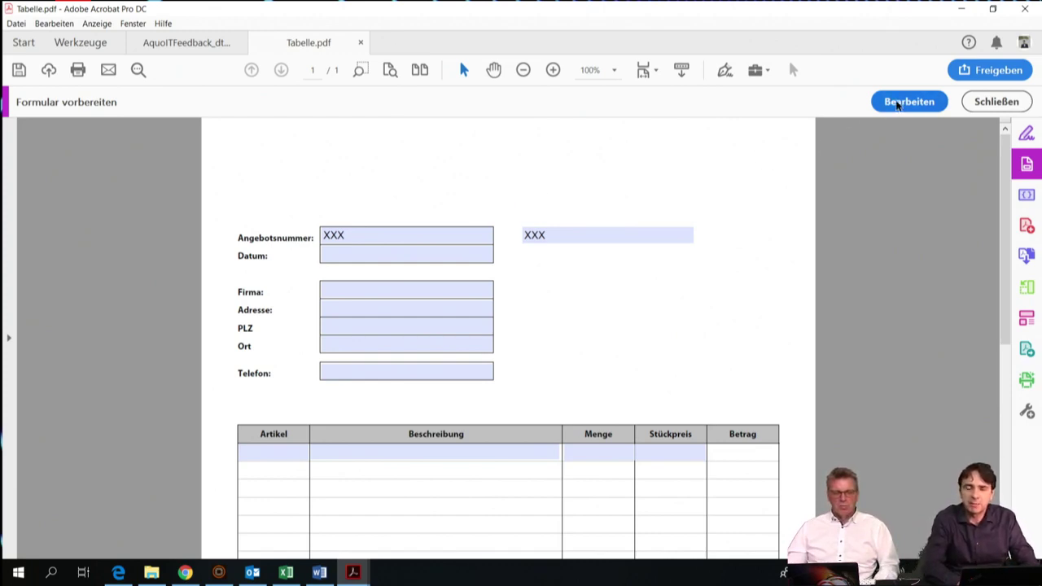
- Back in form editing, delete the right-hand A_Nr copy
left_click(898, 104)
left_click(475, 233)
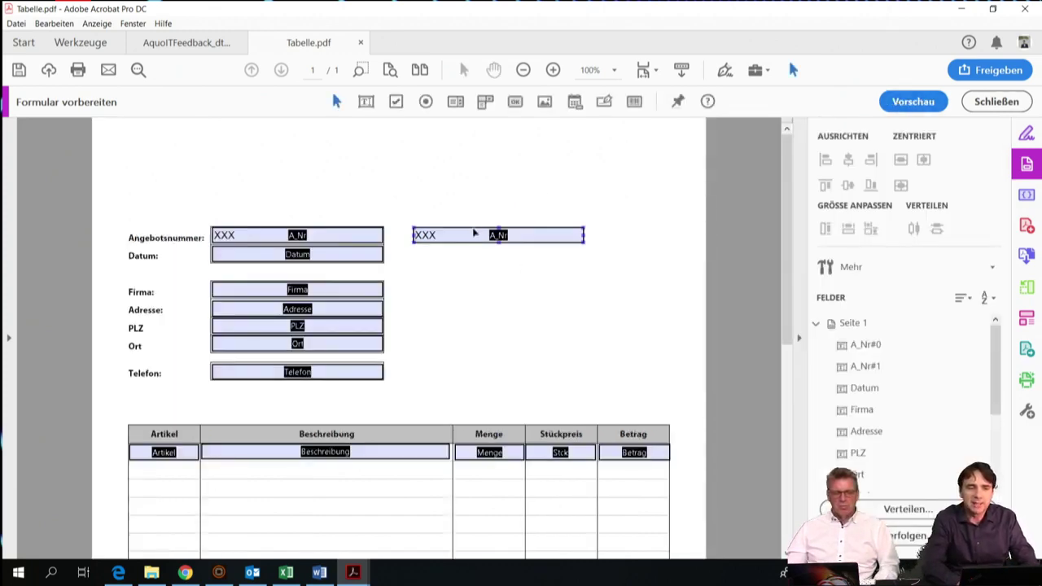
key("Delete")
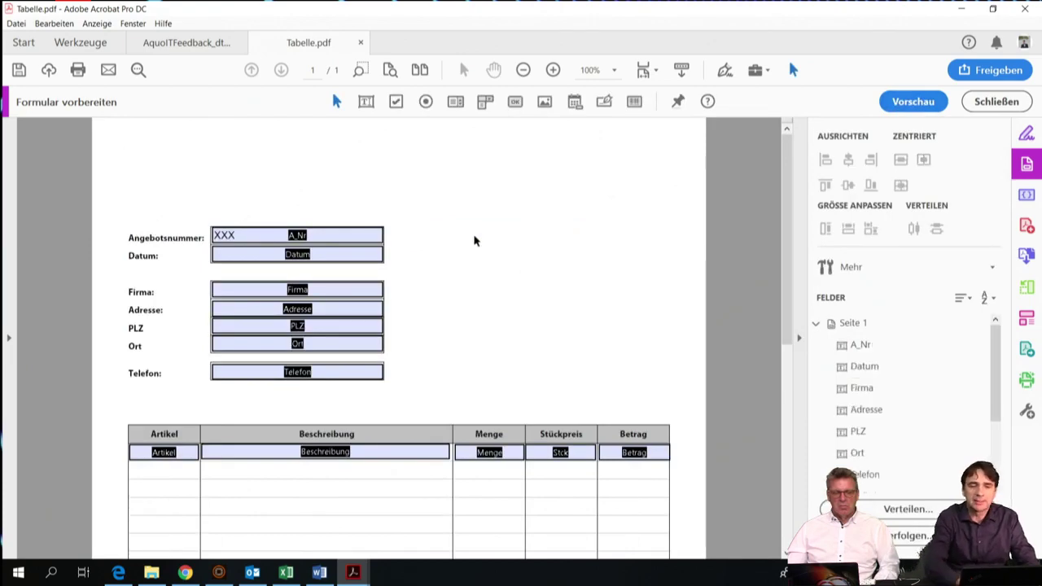
left_click_drag(788, 240, 788, 325)
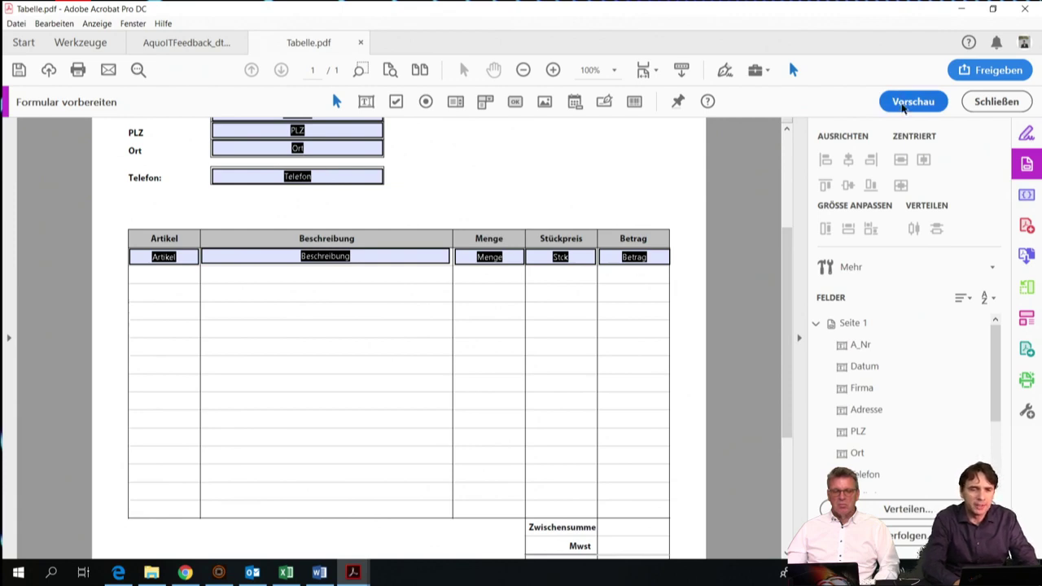
left_click(163, 257)
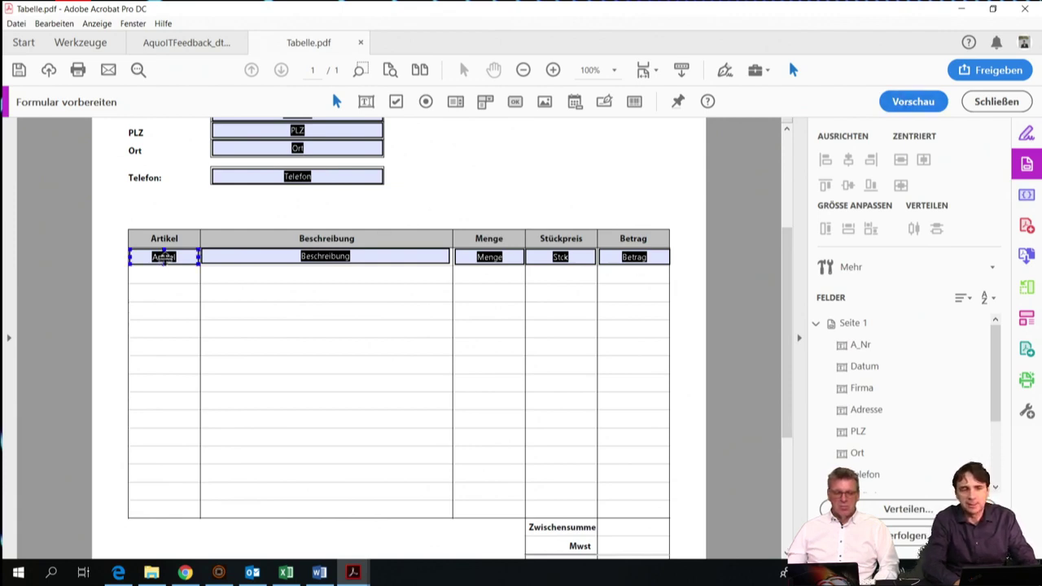
left_click(271, 268)
left_click(506, 259)
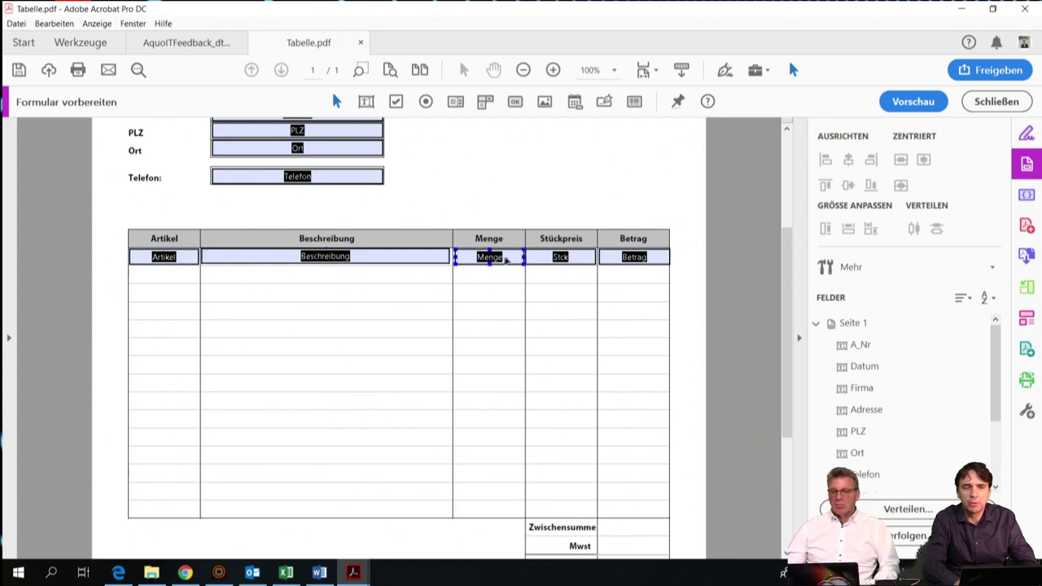
left_click(560, 258)
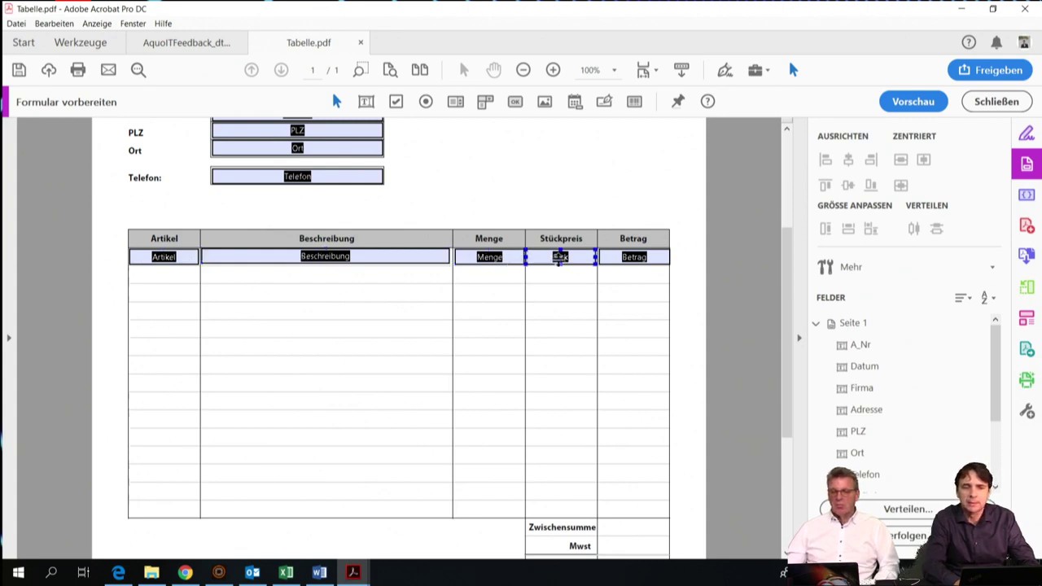
left_click(649, 261)
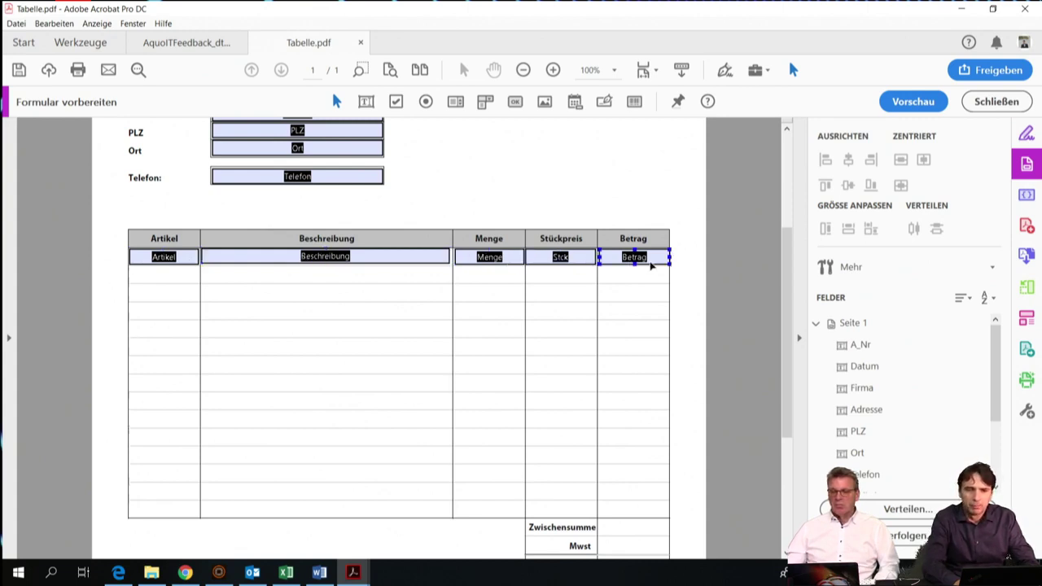
left_click(652, 285)
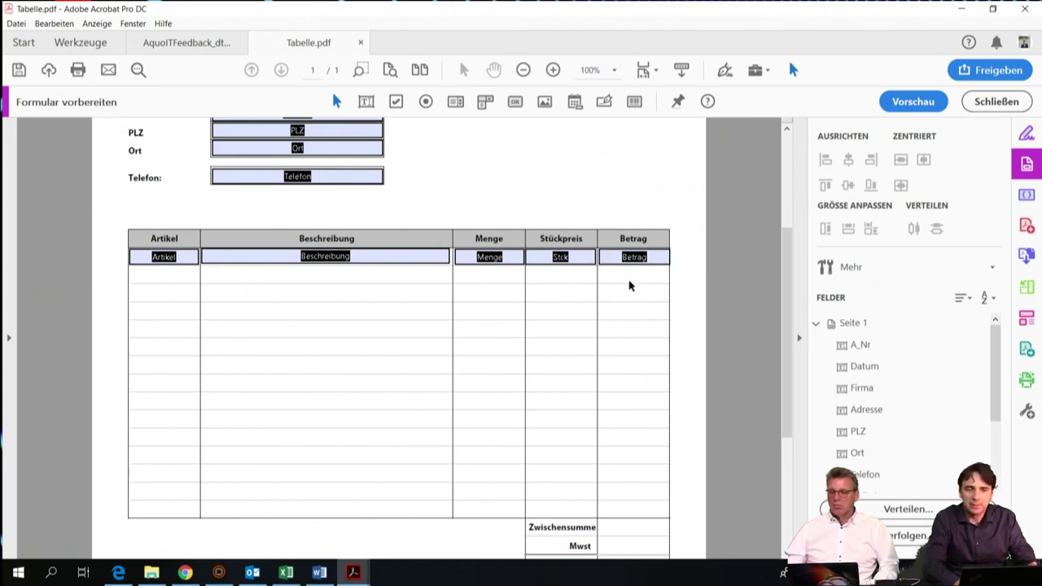
left_click_drag(127, 233, 698, 292)
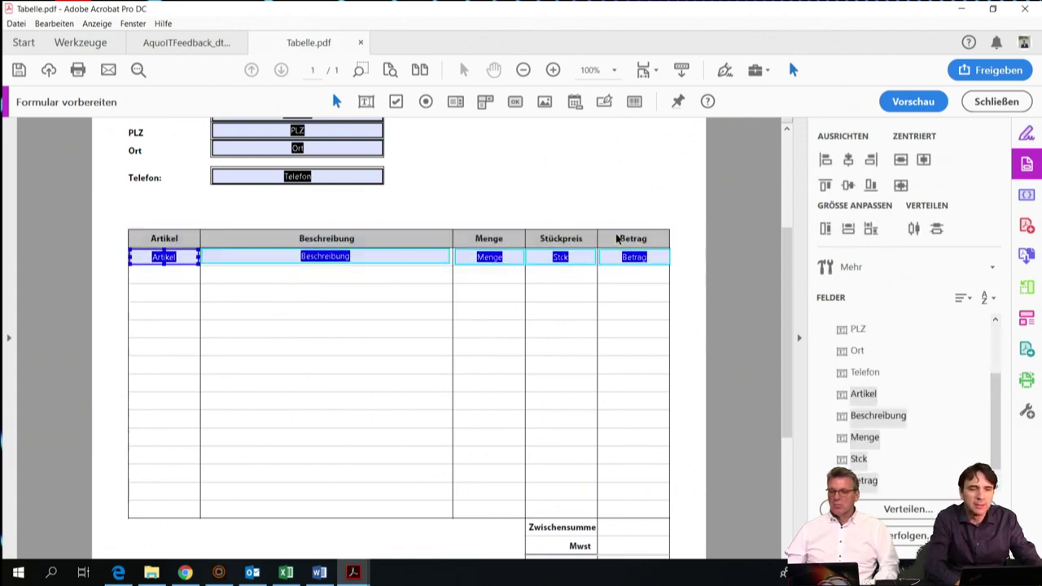
left_click(412, 258)
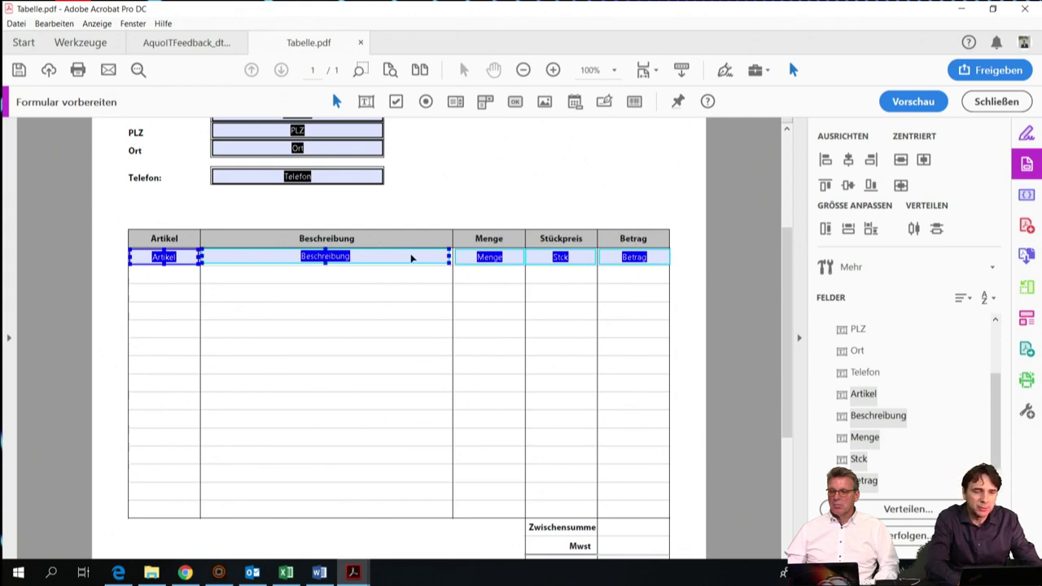
left_click_drag(412, 258, 401, 279)
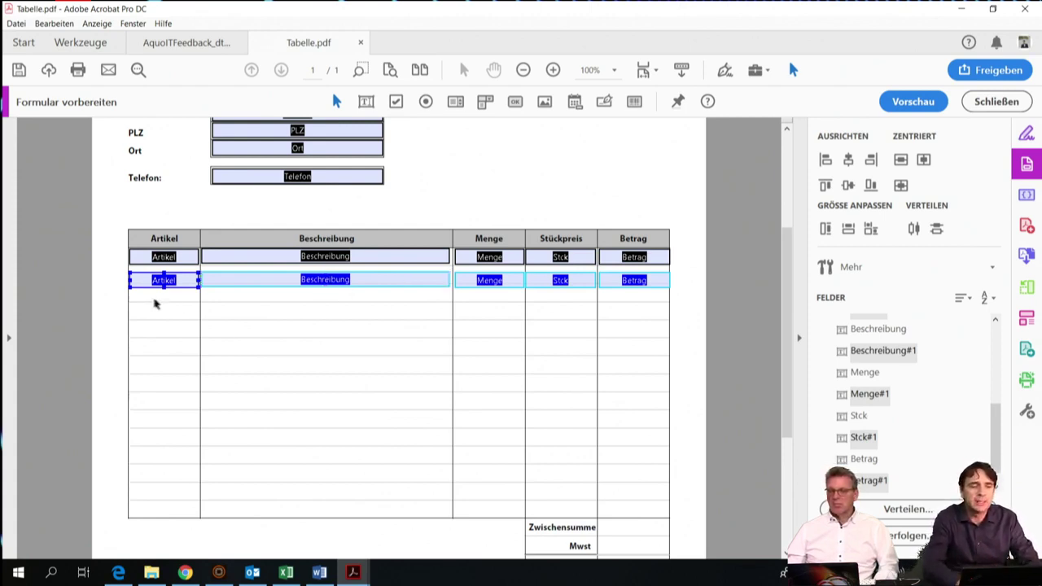
left_click(101, 280)
left_click_drag(101, 280, 696, 308)
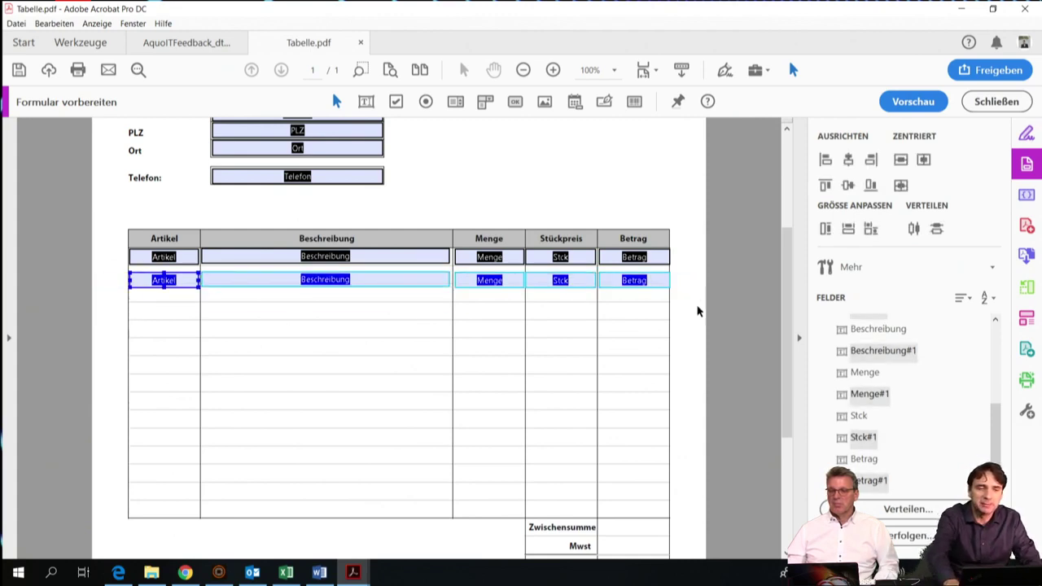
key("Delete")
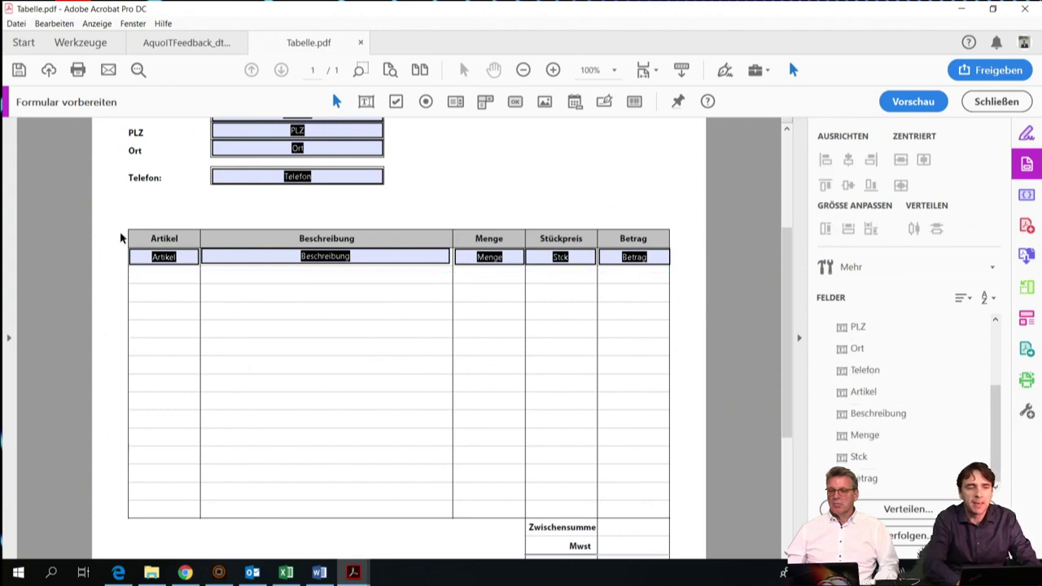
left_click_drag(121, 237, 713, 280)
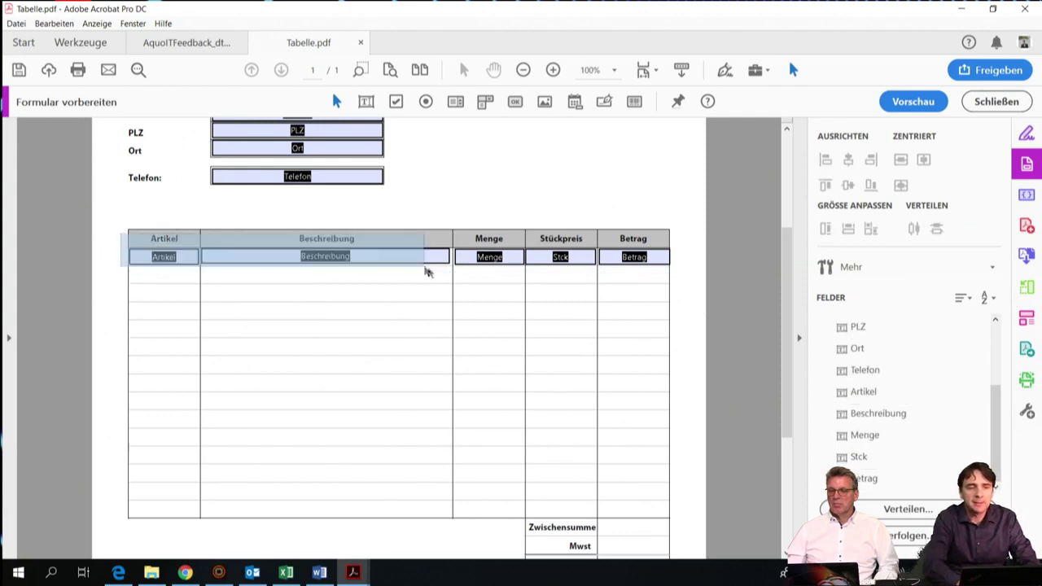
- Make 15 vertical copies of the field row (Artikel.0–Betrag.14), then also select Menge.0
right_click(373, 256)
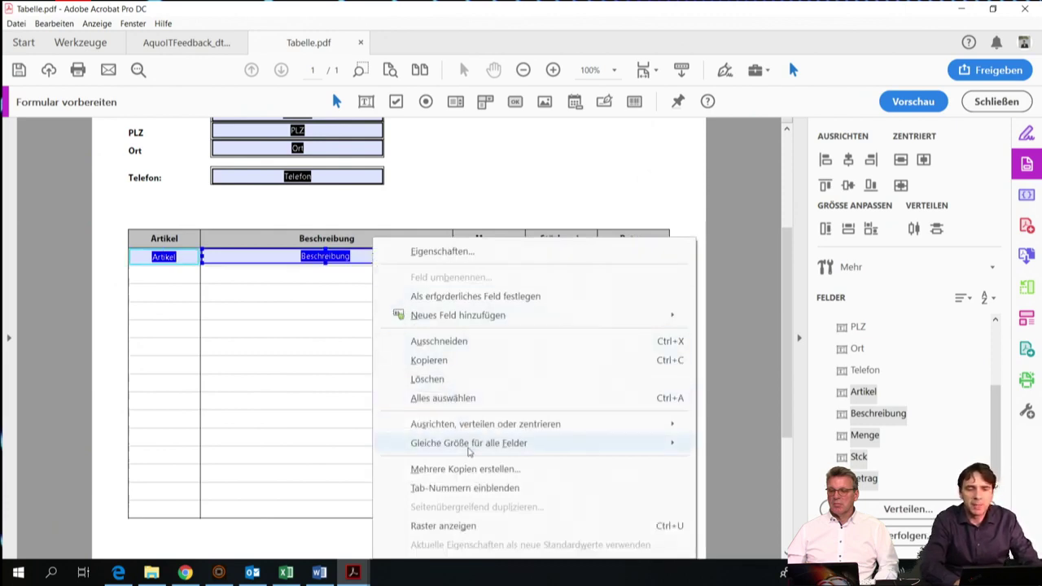
left_click(492, 478)
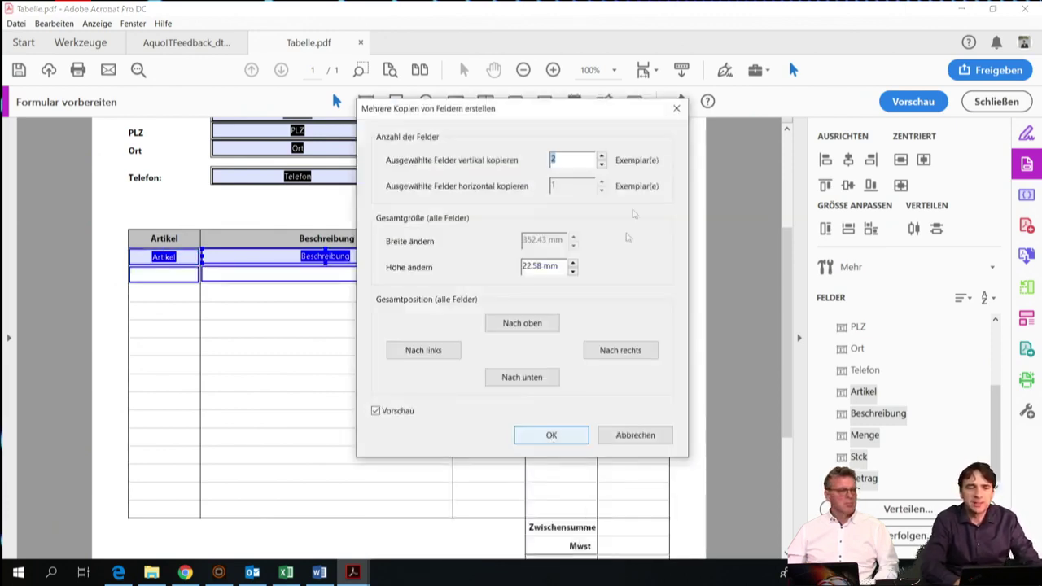
left_click(603, 157)
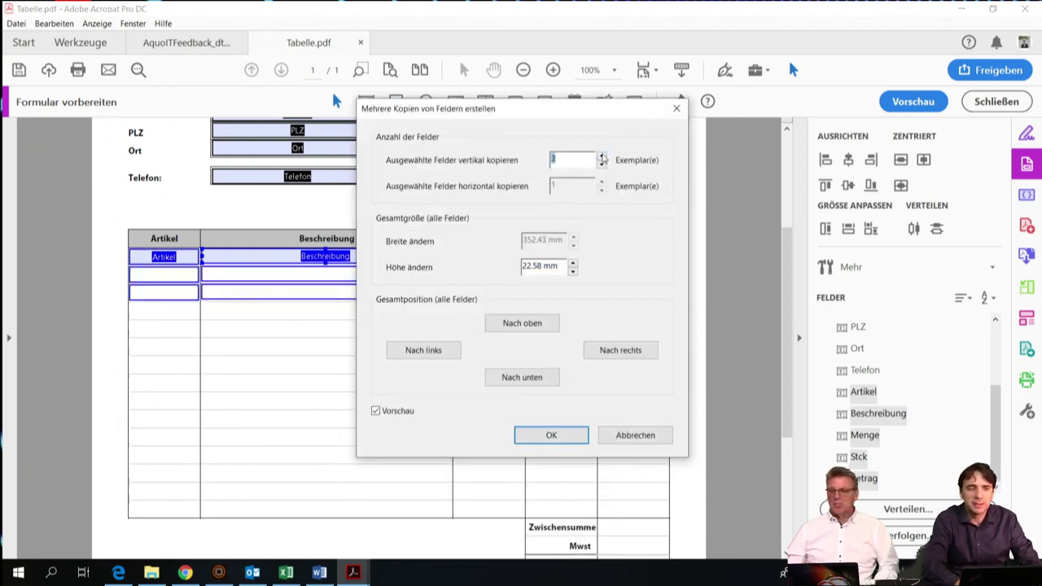
left_click(603, 156)
left_click(602, 157)
left_click(602, 157)
left_click(602, 157)
left_click(602, 157)
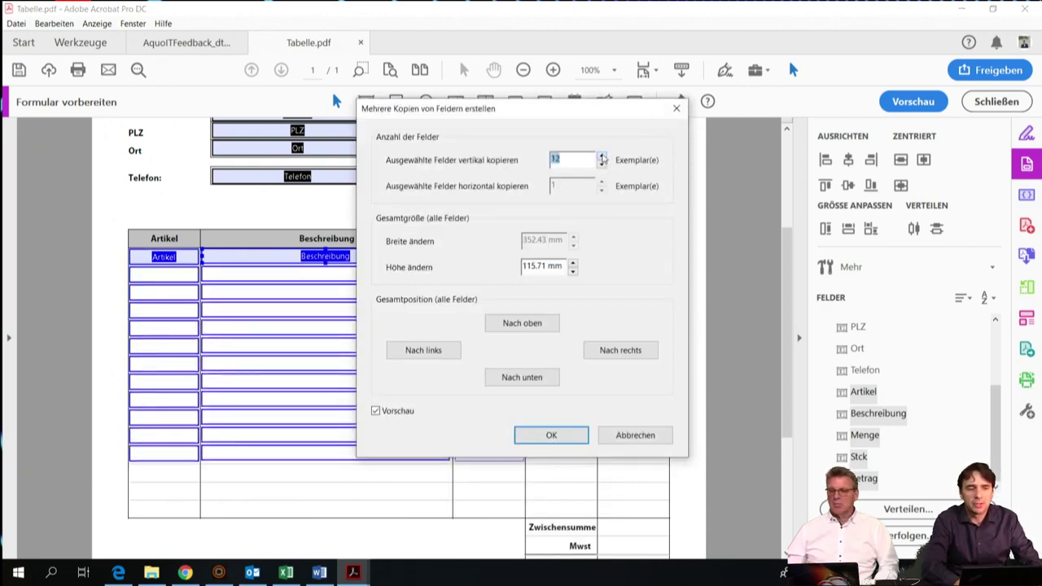
left_click(602, 157)
left_click(603, 158)
left_click(602, 157)
left_click(603, 157)
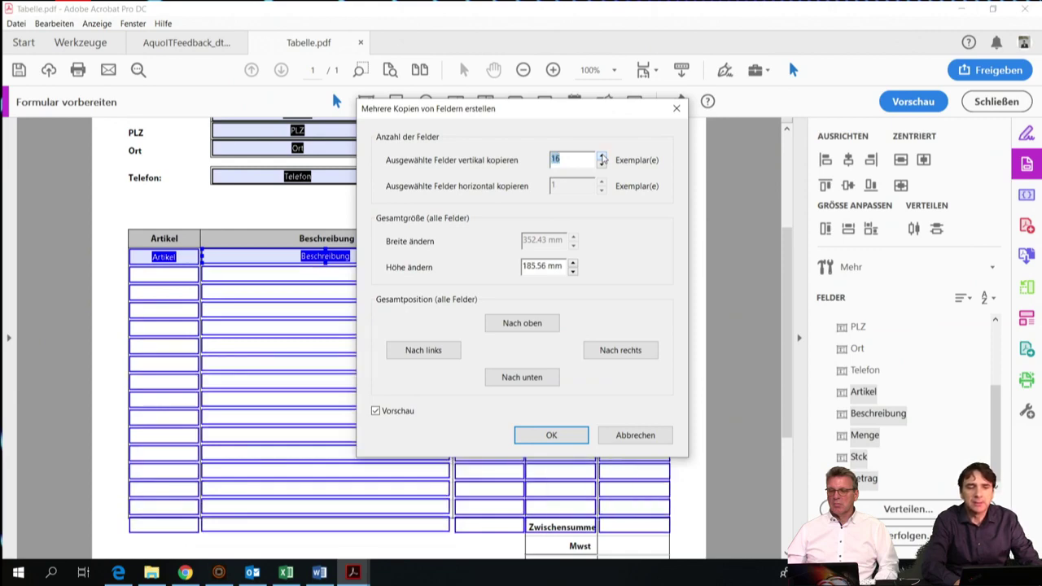
left_click(602, 164)
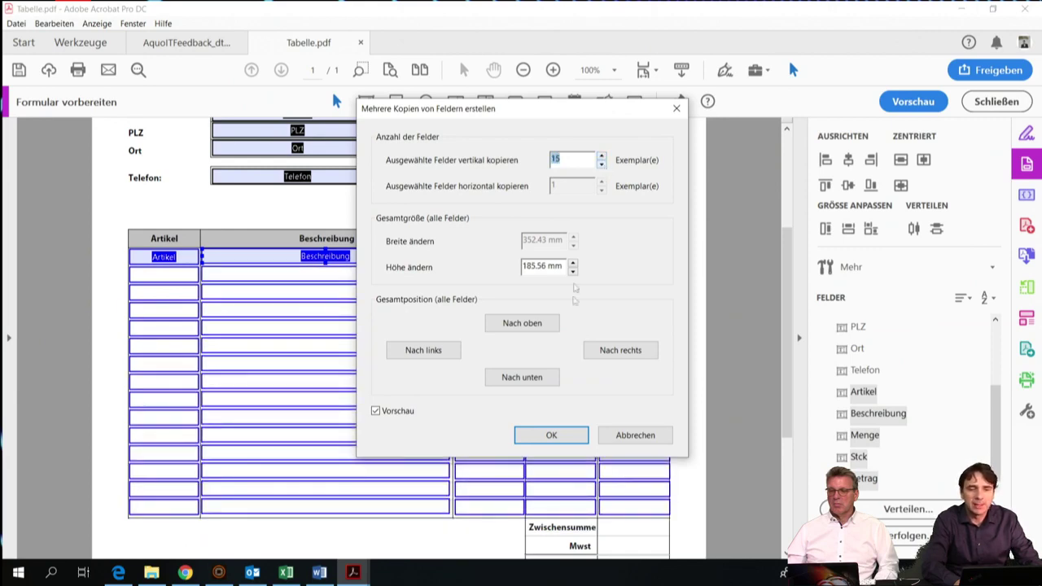
left_click(550, 434)
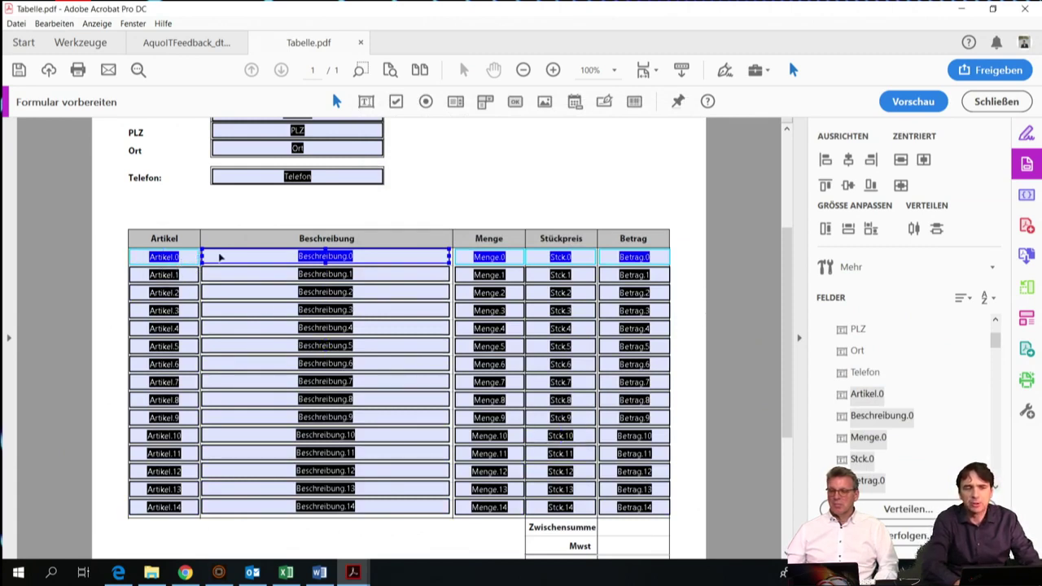
left_click(504, 258, "ctrl")
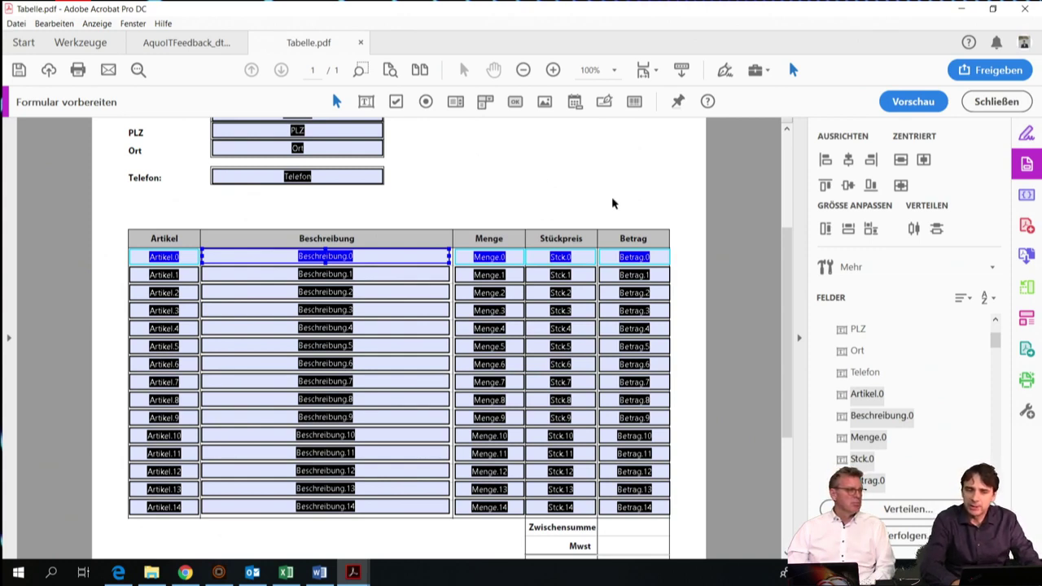
- Inspect Betrag.0's calculation settings, cancel the sum field selection, and close its properties
double_click(633, 257)
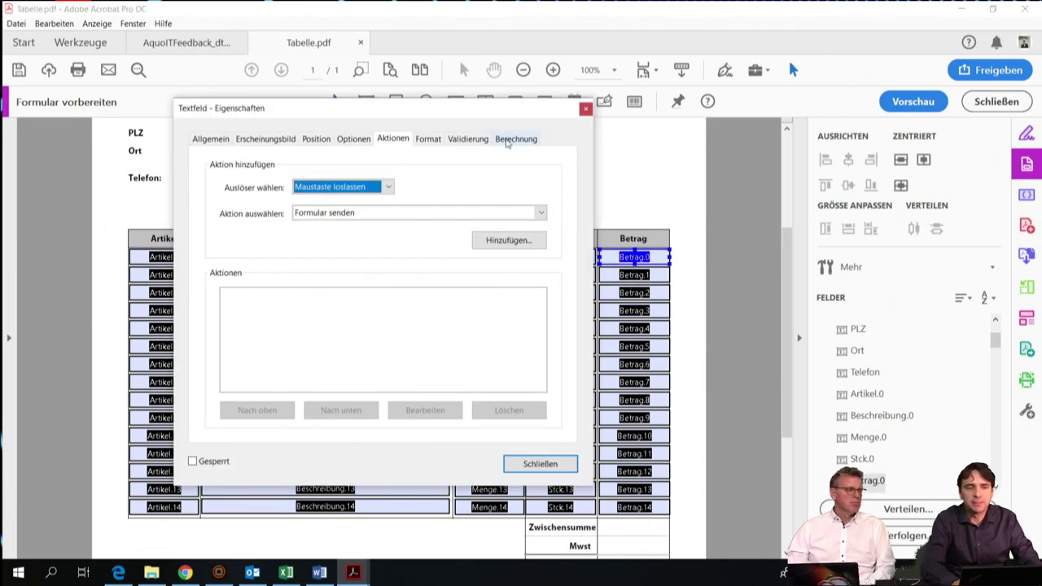
left_click(506, 142)
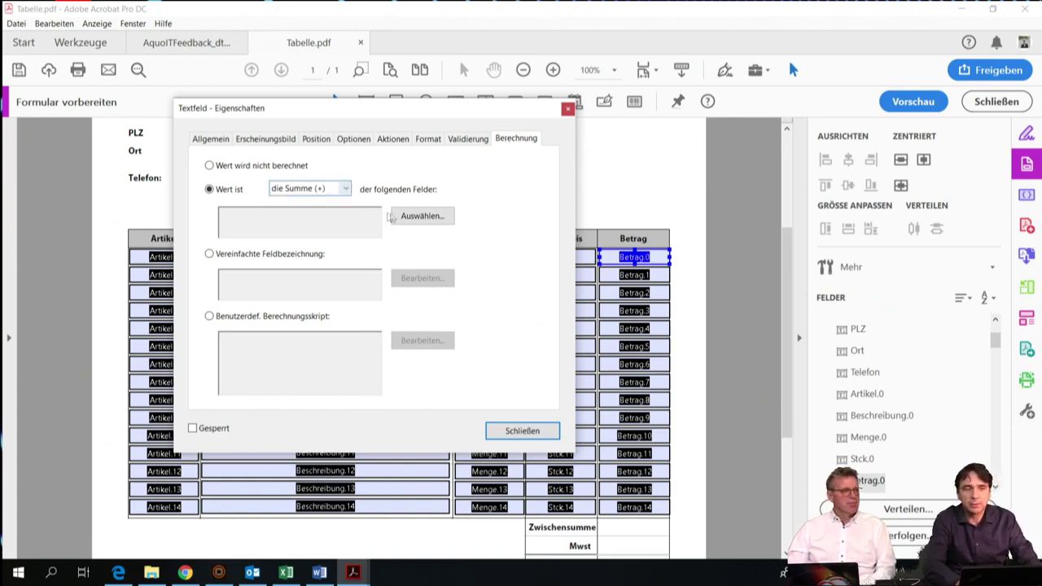
left_click(422, 216)
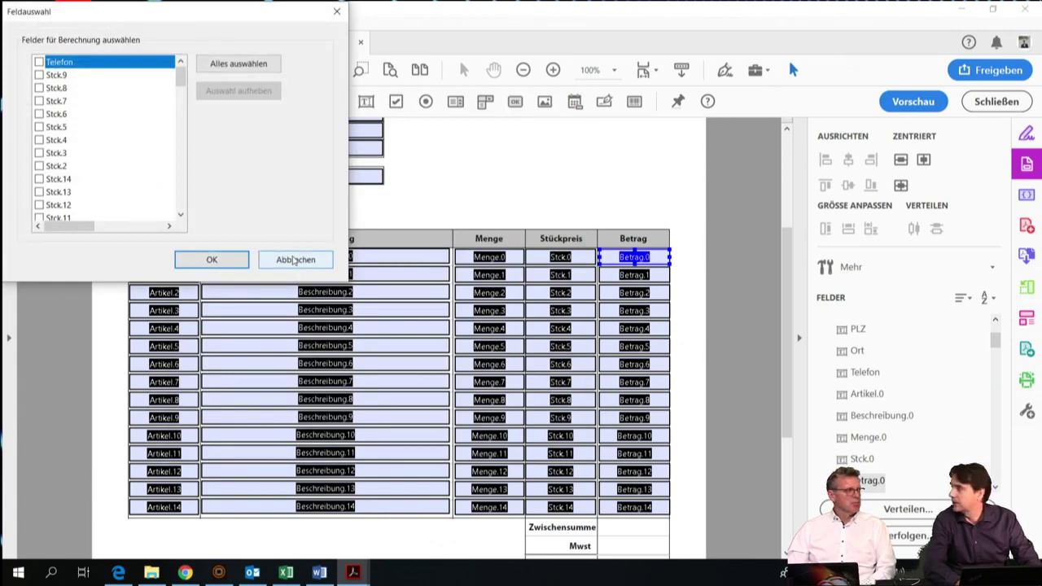
left_click(294, 259)
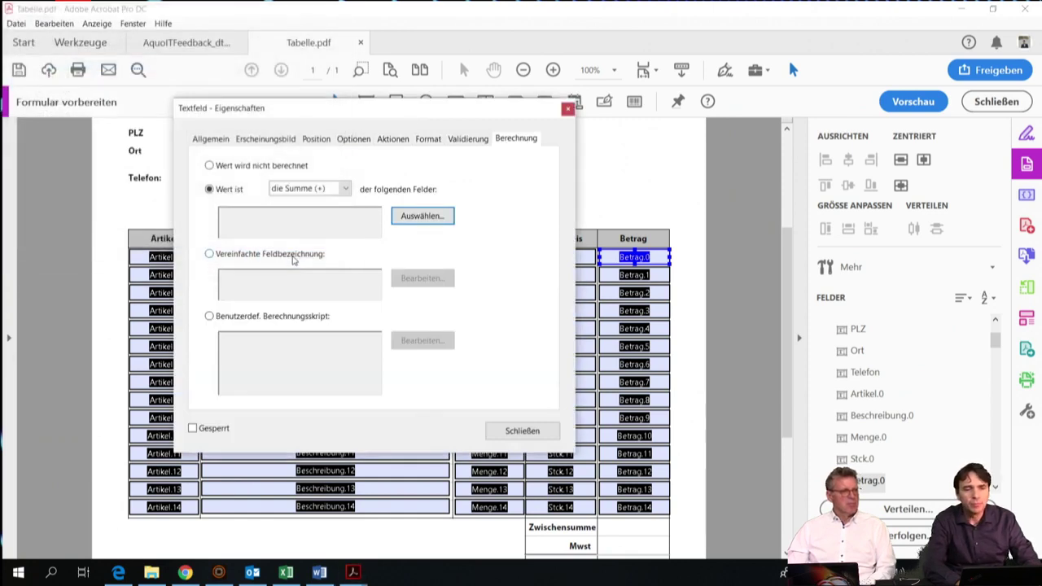
left_click(524, 433)
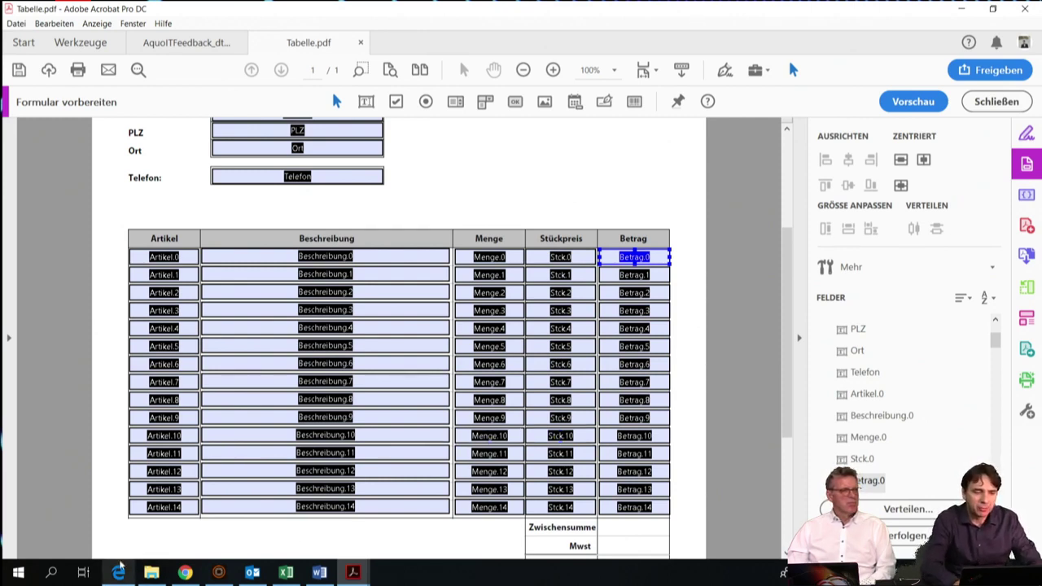
- Open ftx_Obst&Gemüse(Listen füllen).pdf from the Acrobat\Scripting folder
left_click(151, 572)
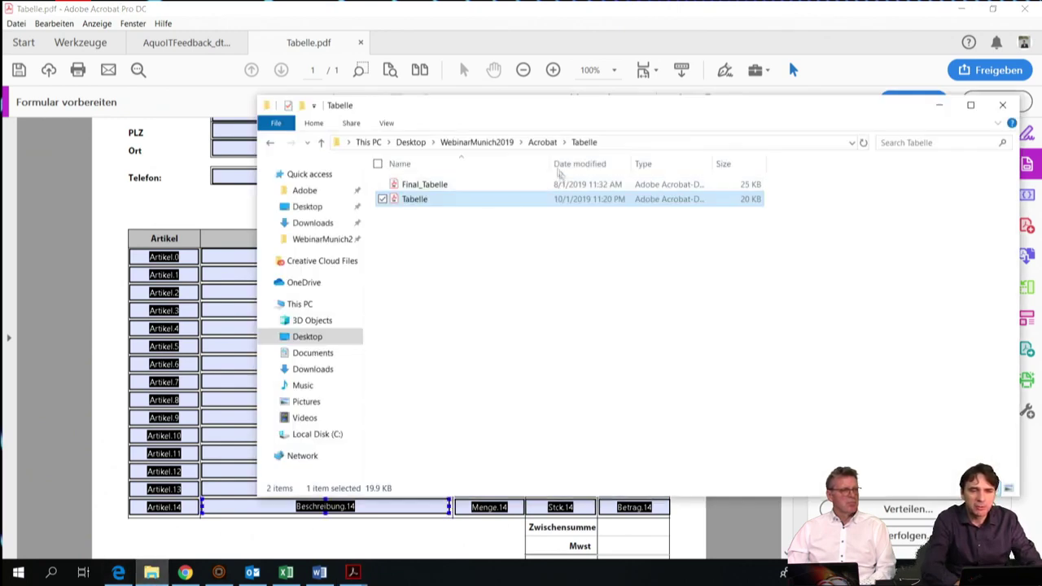
left_click(542, 143)
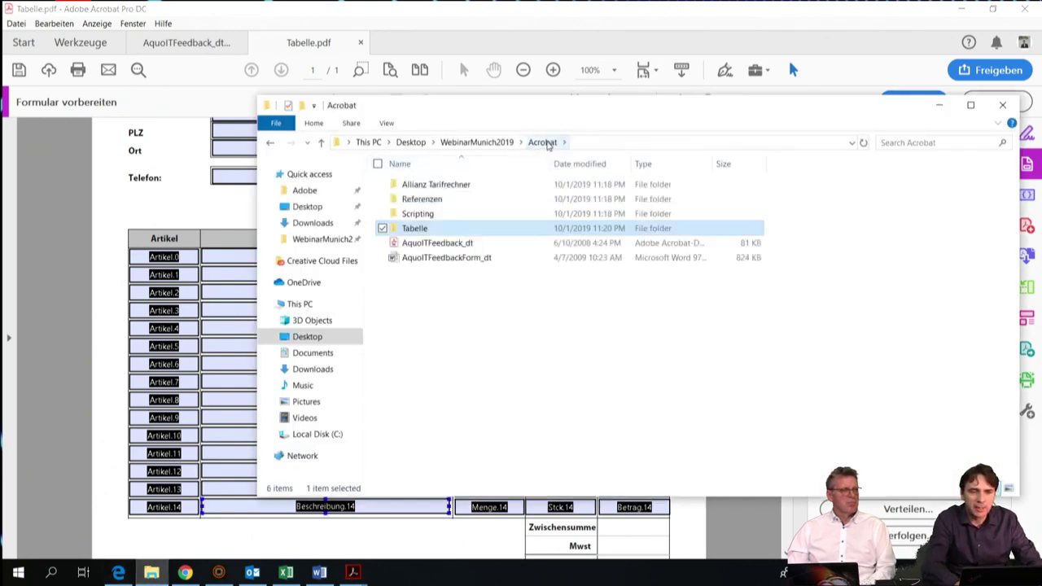
double_click(430, 216)
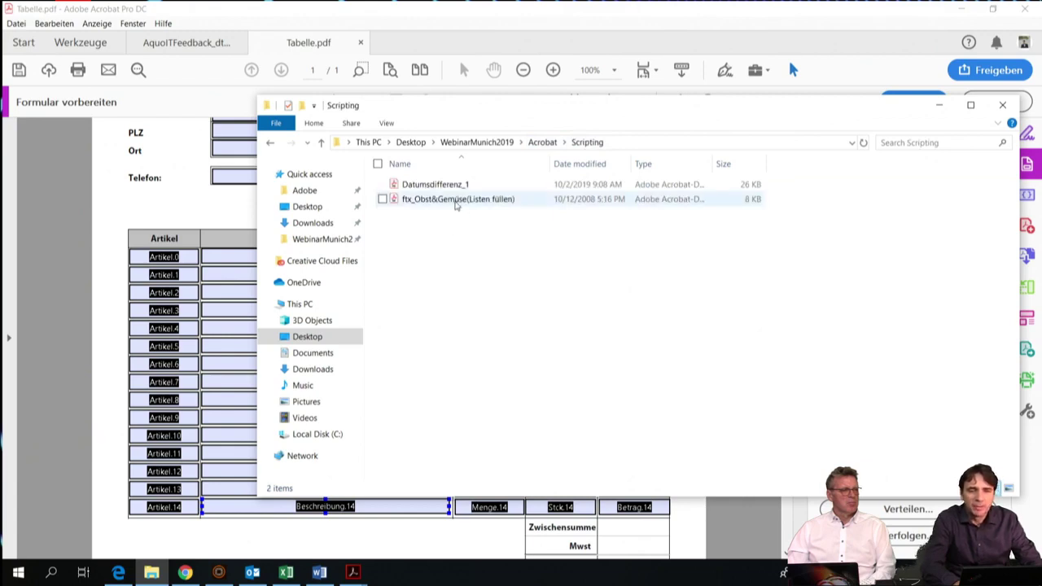
double_click(456, 202)
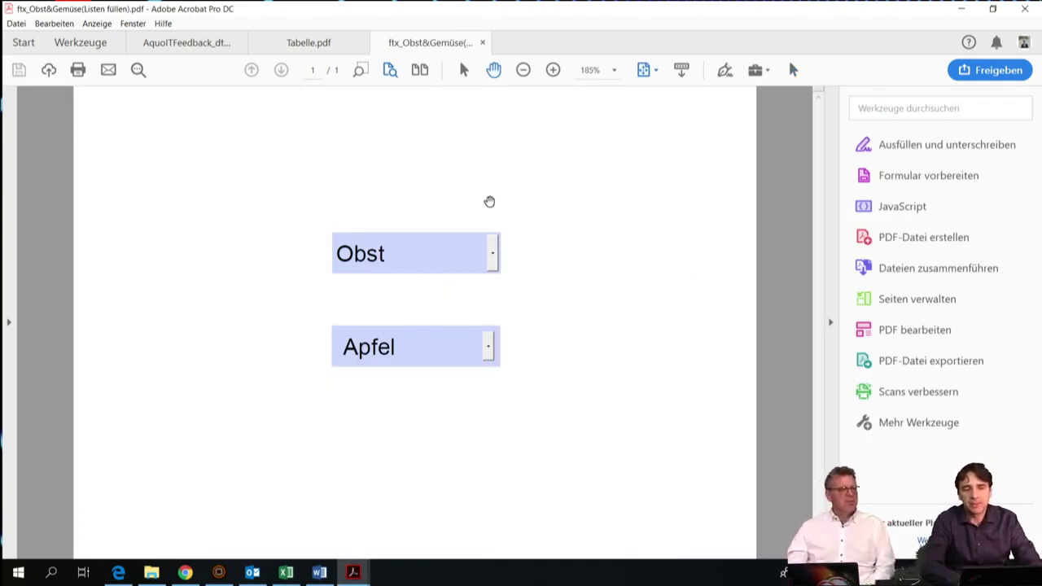
- Choose Gemüse as the category and check the second list shows vegetables
left_click(493, 249)
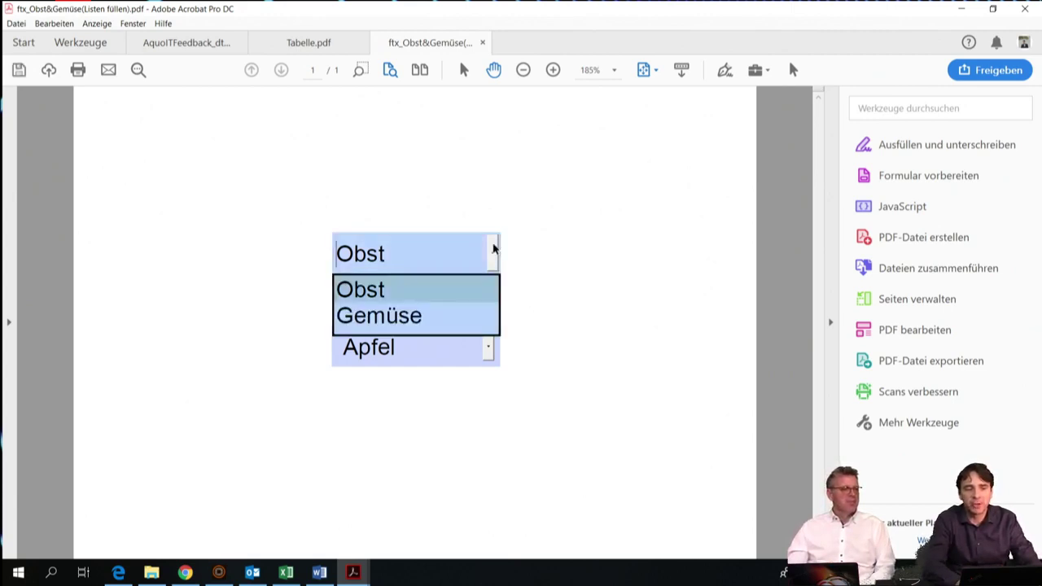
left_click(433, 316)
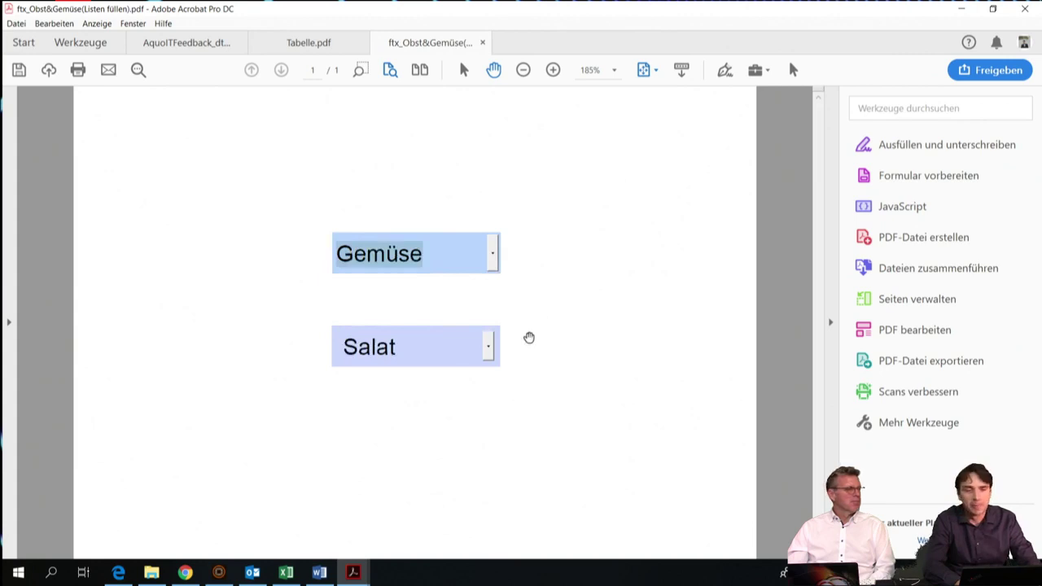
left_click(489, 349)
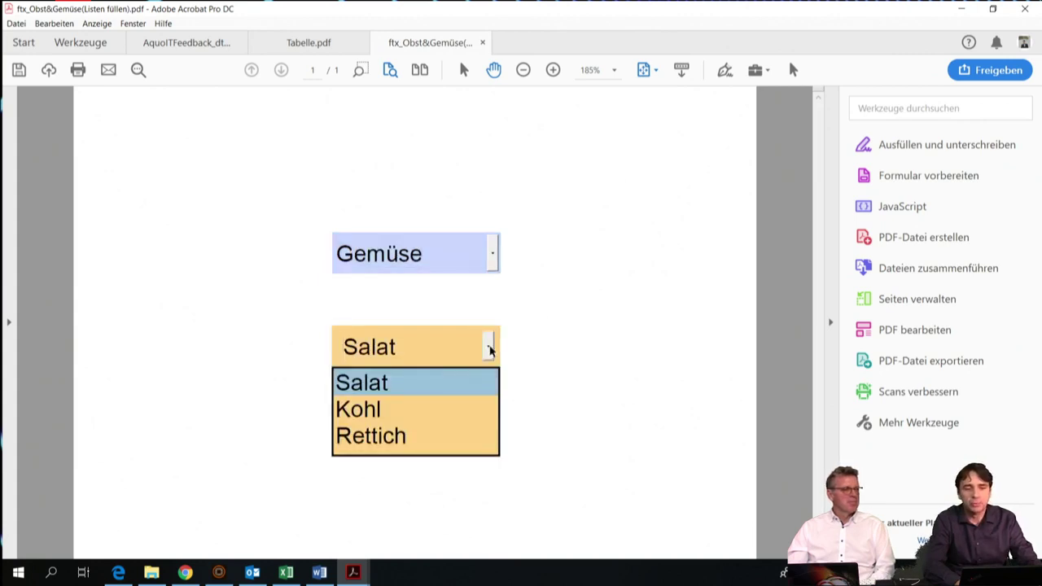
left_click(551, 270)
- Switch the category back to Obst, check the fruit list, and enable the Select Object tool
left_click(493, 252)
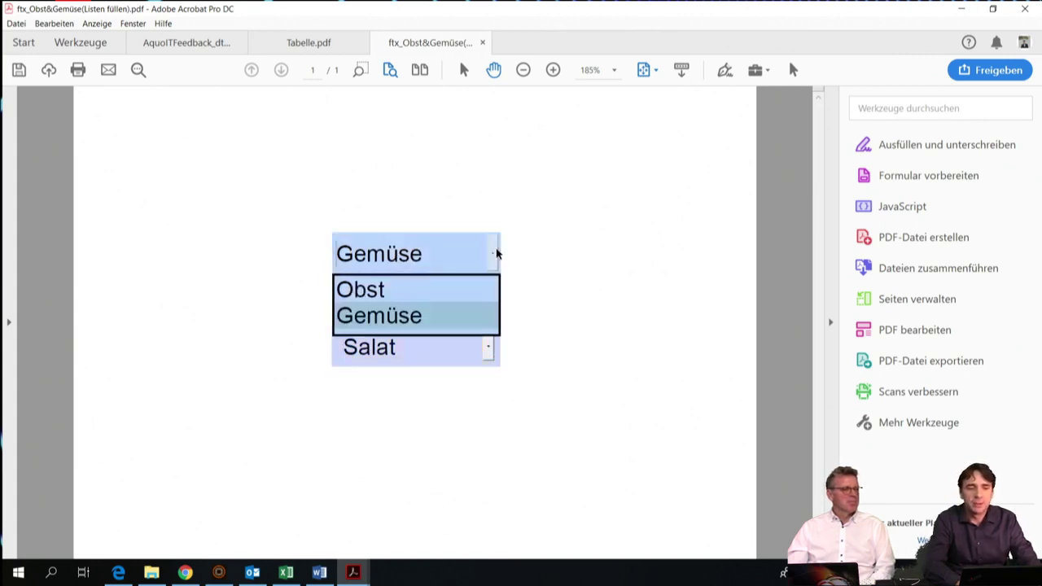
left_click(435, 287)
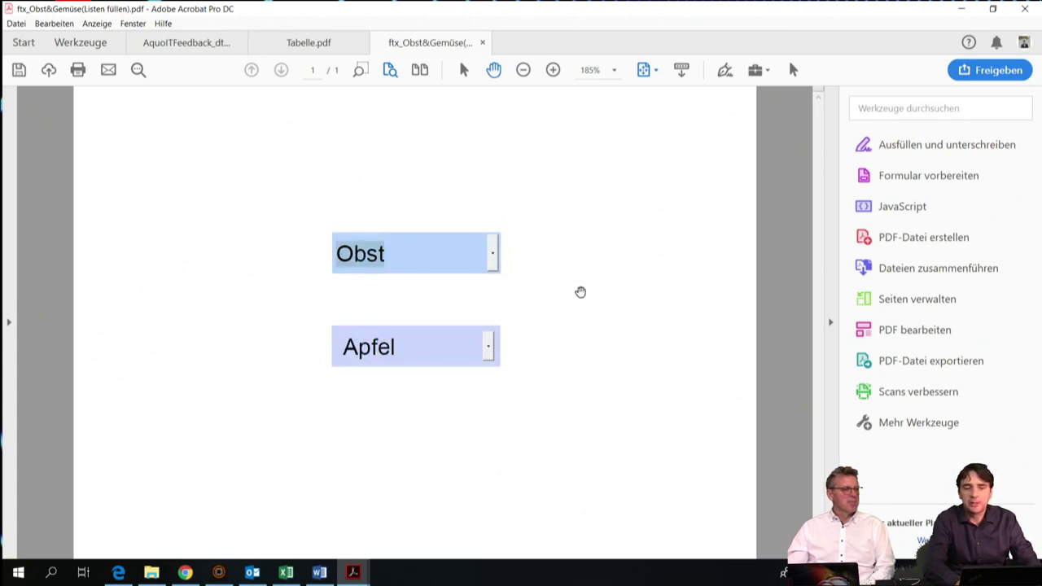
left_click(489, 348)
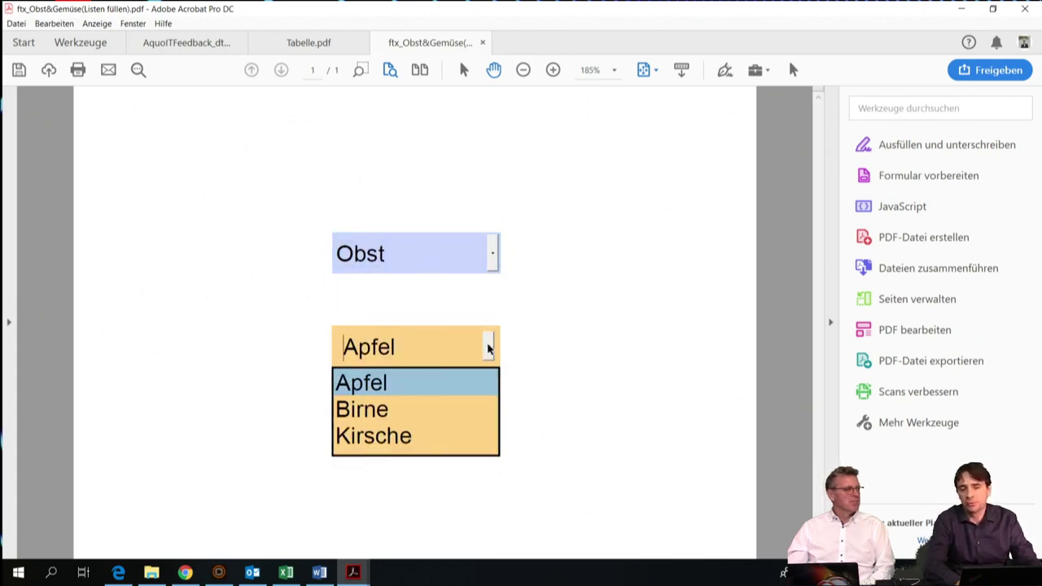
left_click(560, 301)
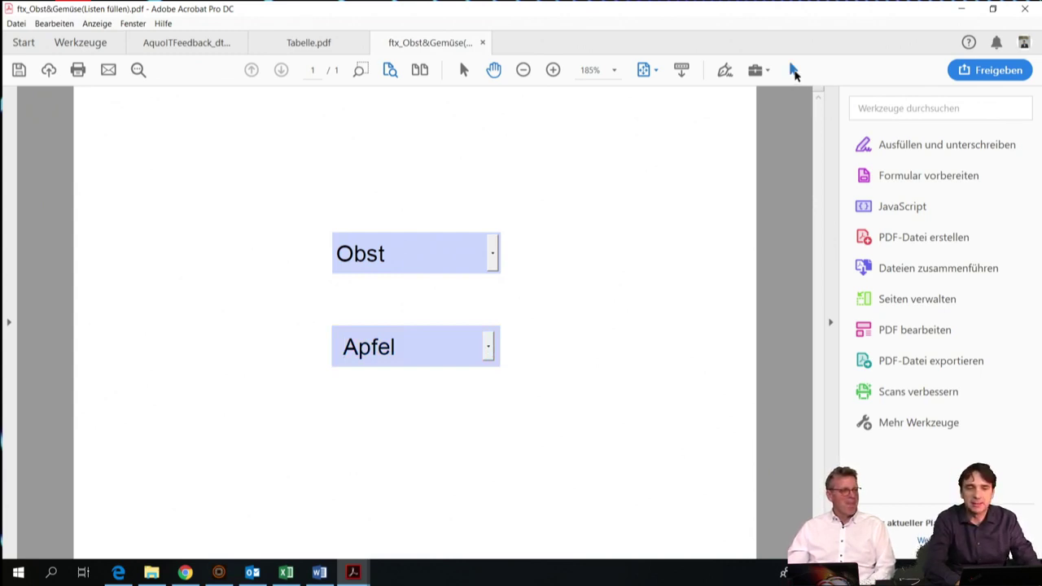
left_click(794, 70)
double_click(444, 248)
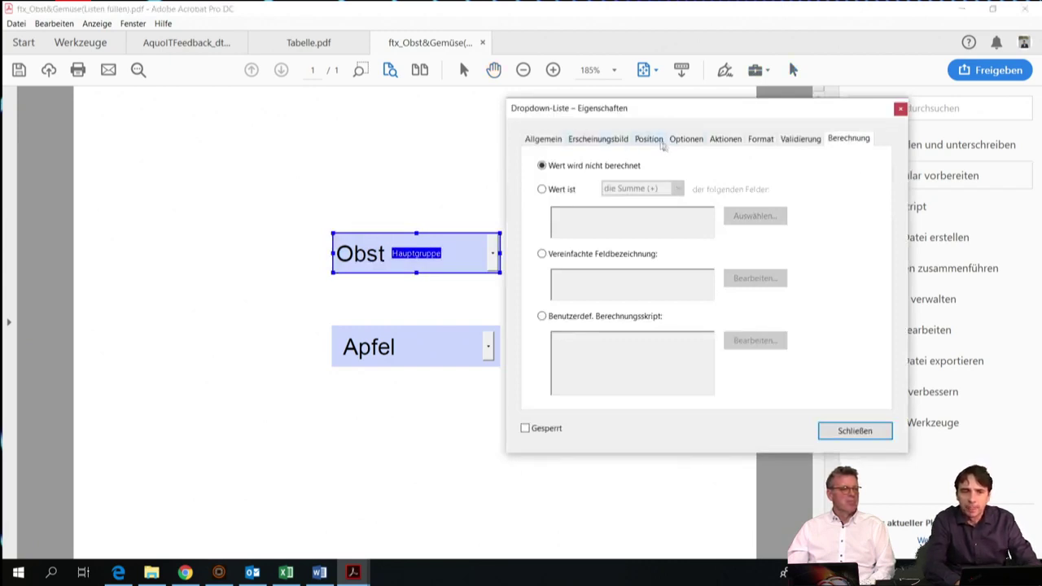
left_click(760, 140)
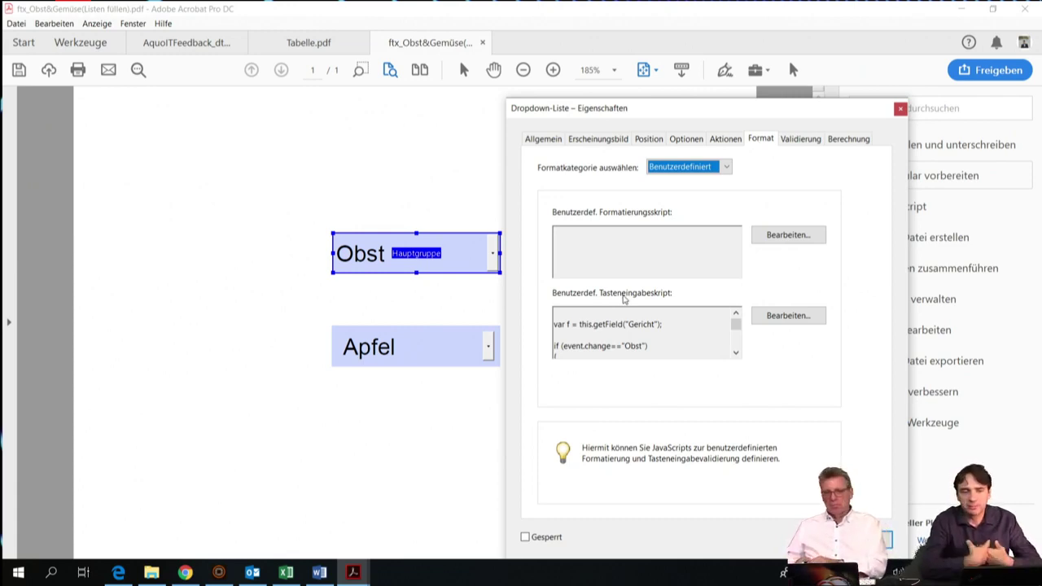
left_click(788, 316)
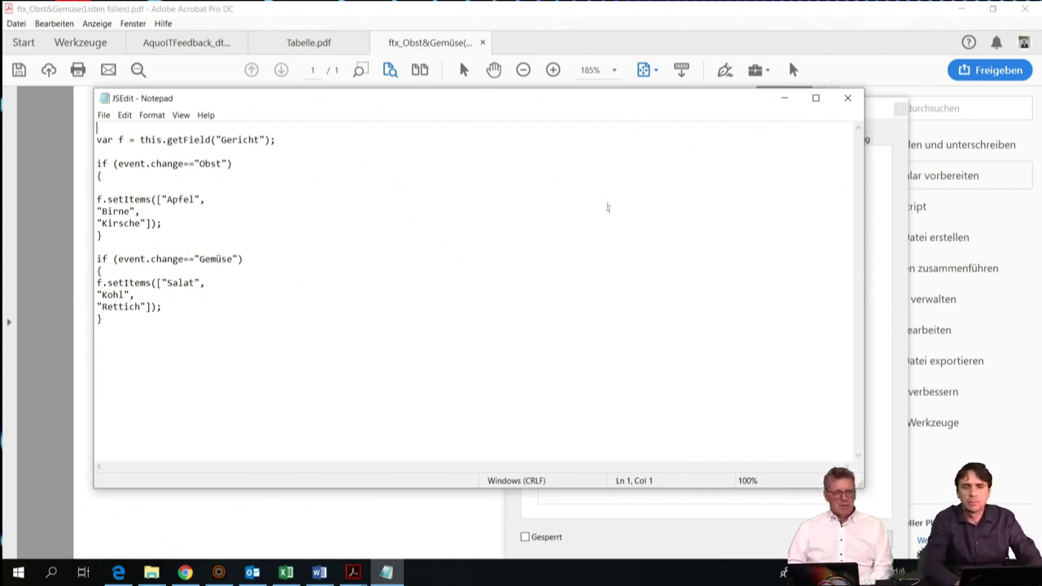
left_click(848, 99)
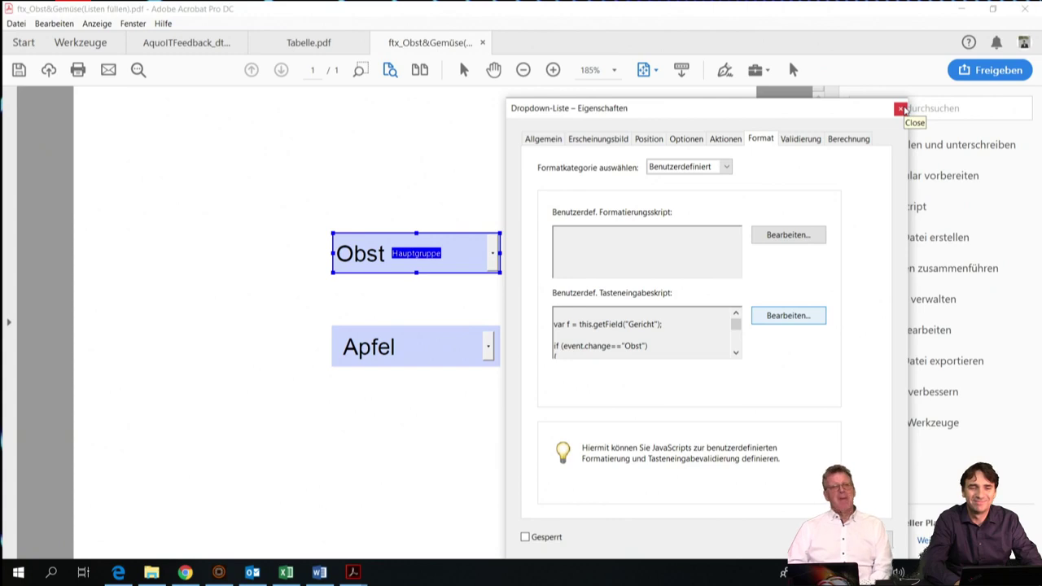
left_click(901, 109)
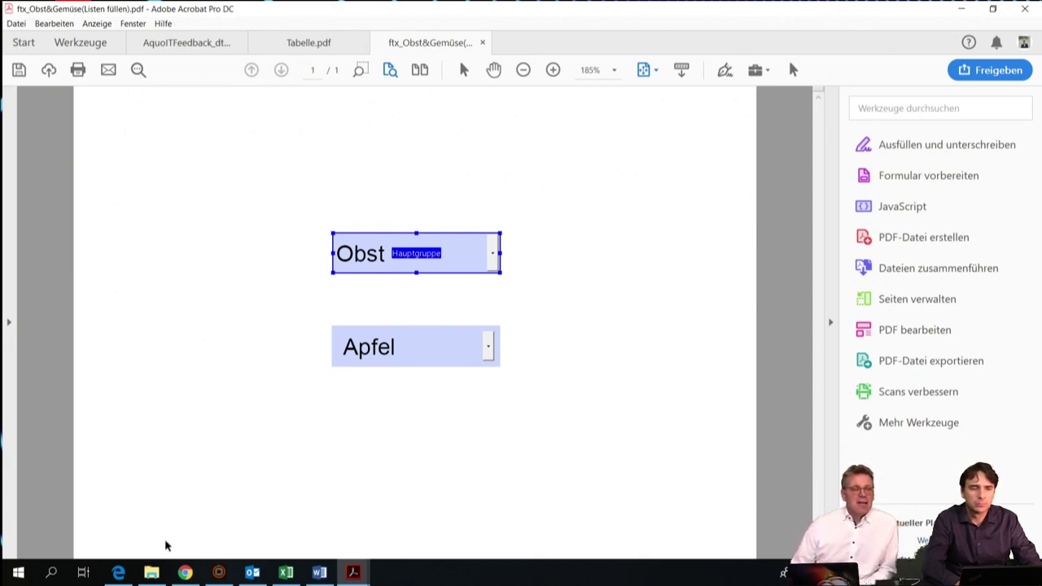
- Open Allianz_Ablaufdatum.pdf from Acrobat\Allianz Tarifrechner\1.Projekt
mouse_move(150, 574)
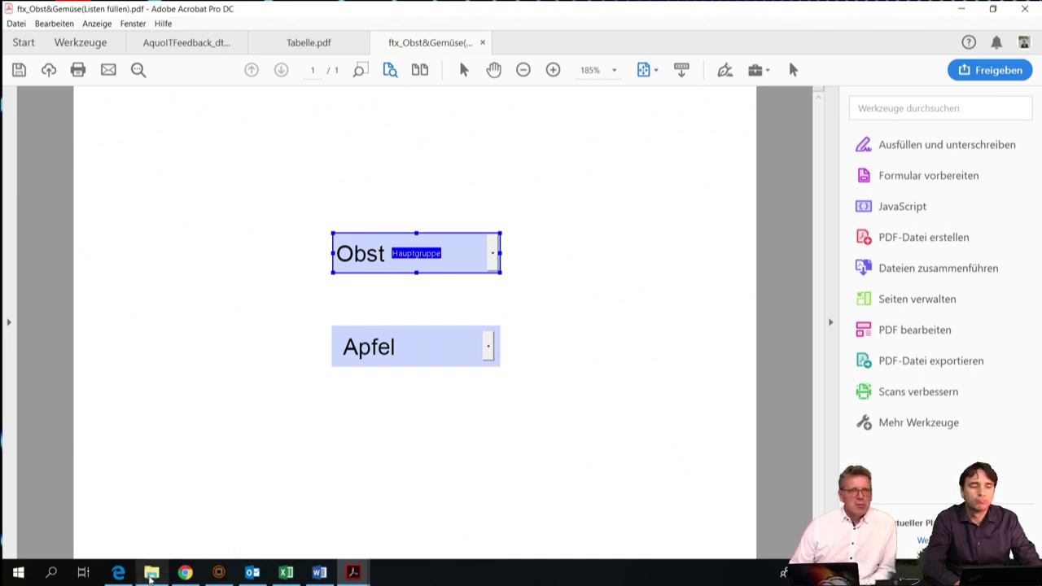
left_click(150, 575)
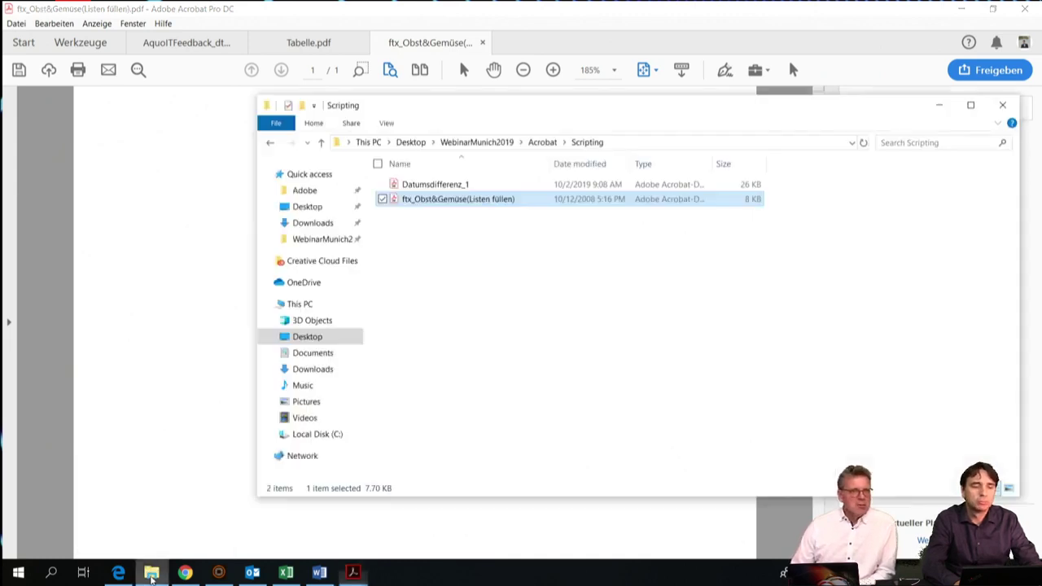
left_click(543, 143)
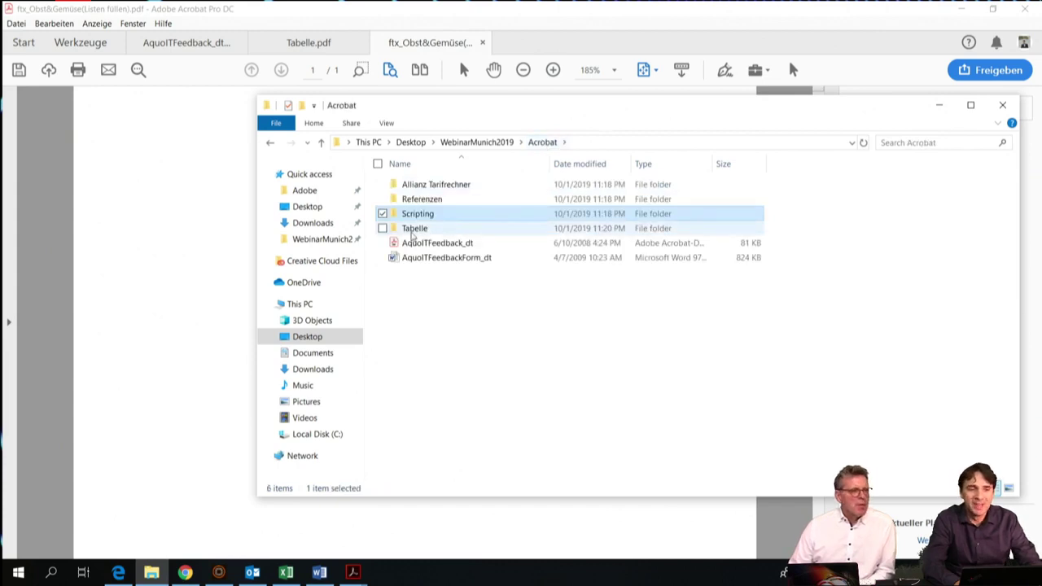
double_click(437, 184)
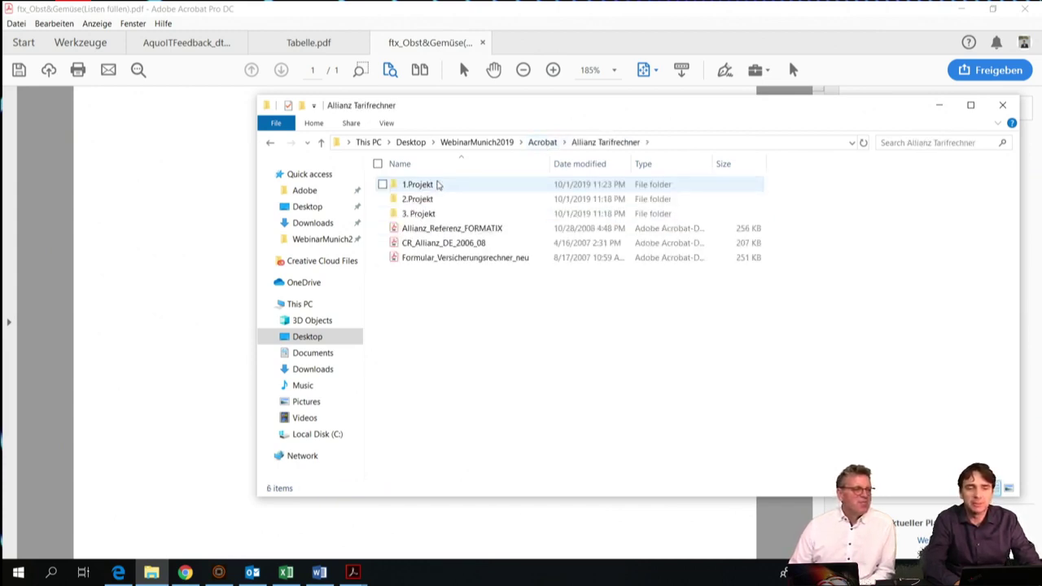
double_click(437, 185)
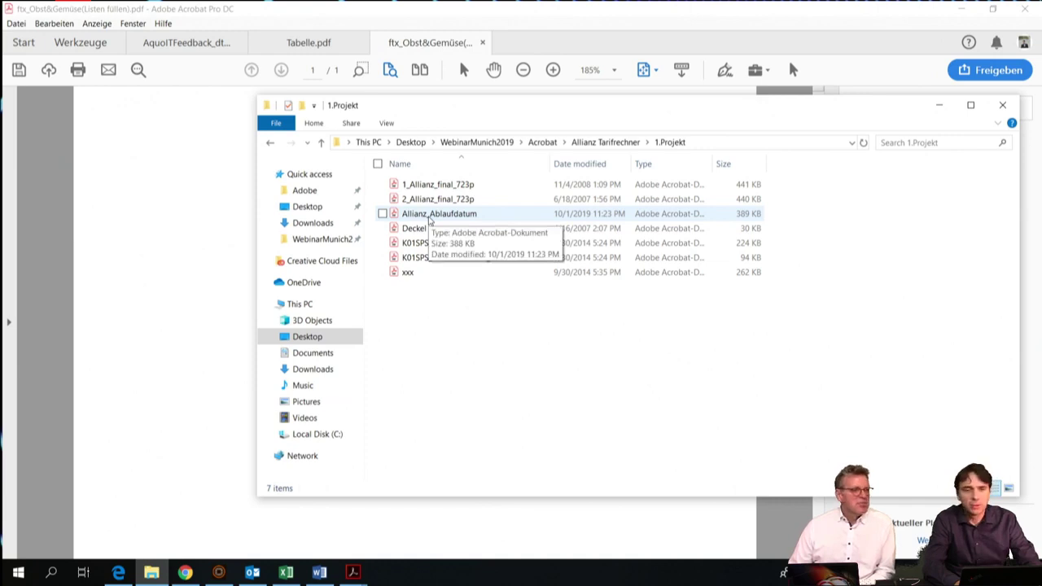
double_click(429, 215)
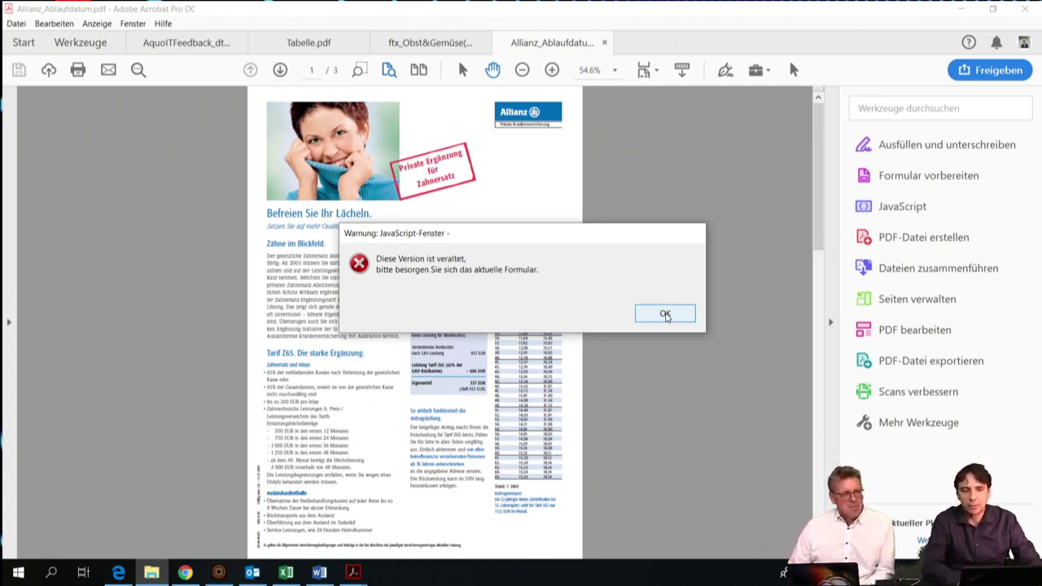
- Dismiss the outdated-version warning and trim a digit off the 28.07.10 keywords date in Document Properties
left_click(665, 315)
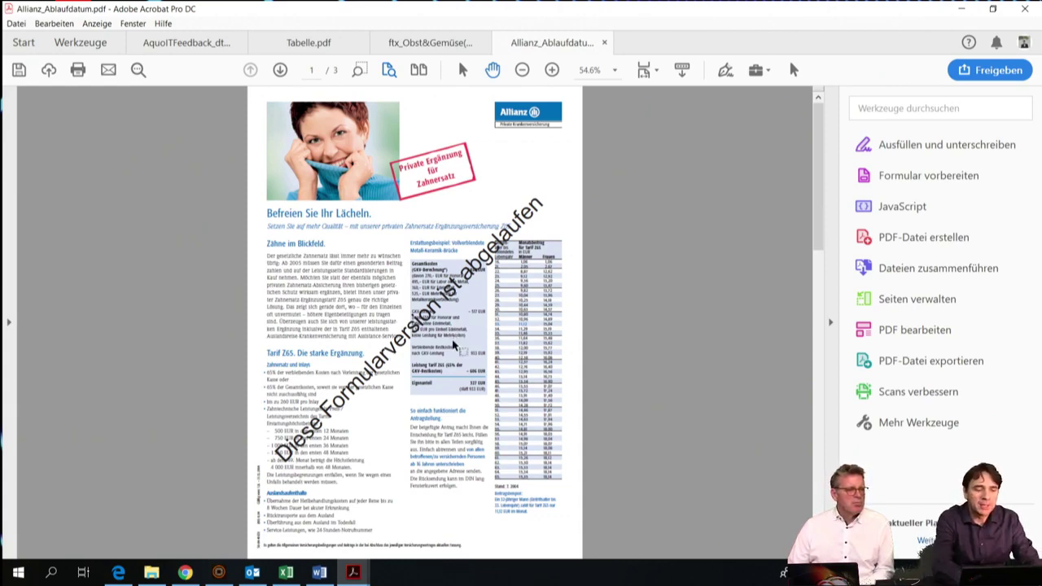
key("ctrl+d")
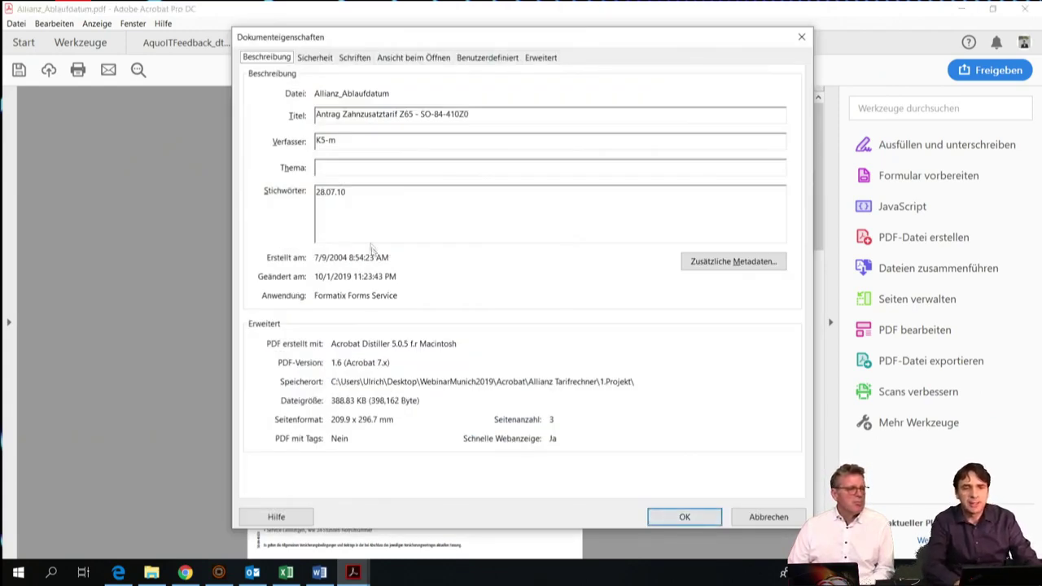
left_click(361, 194)
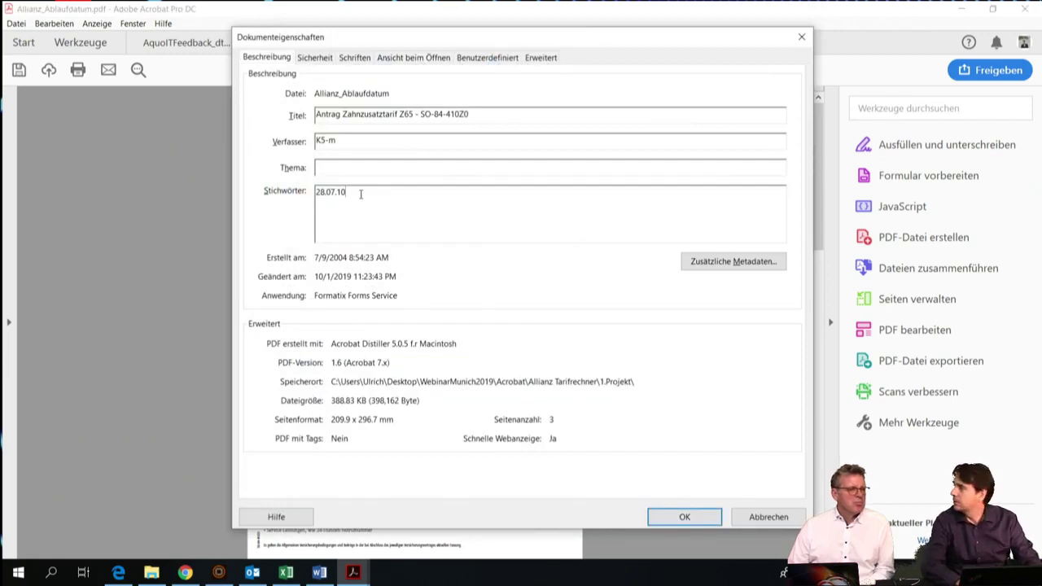
key("BackSpace")
type("22")
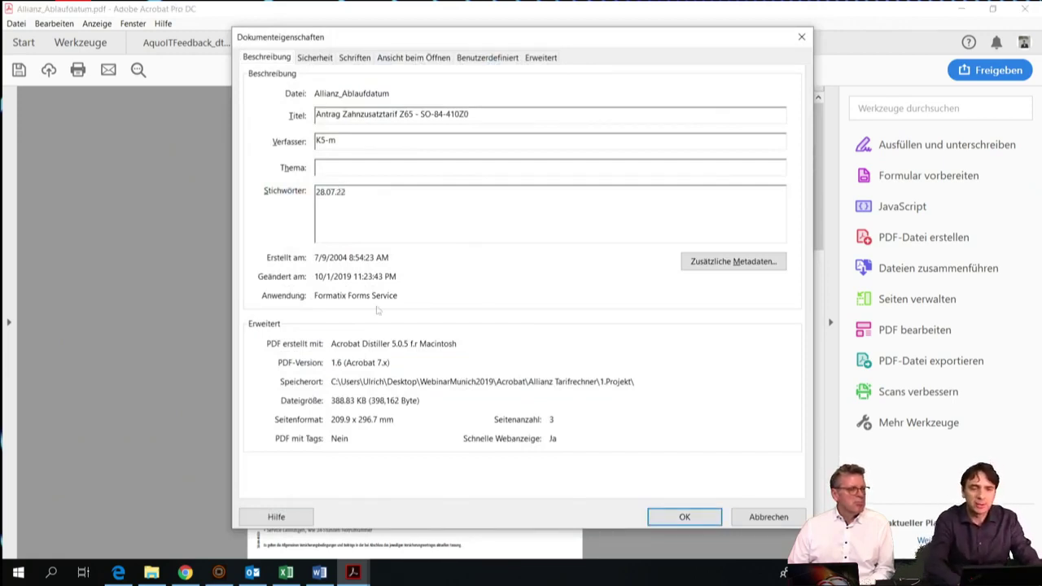
left_click(685, 517)
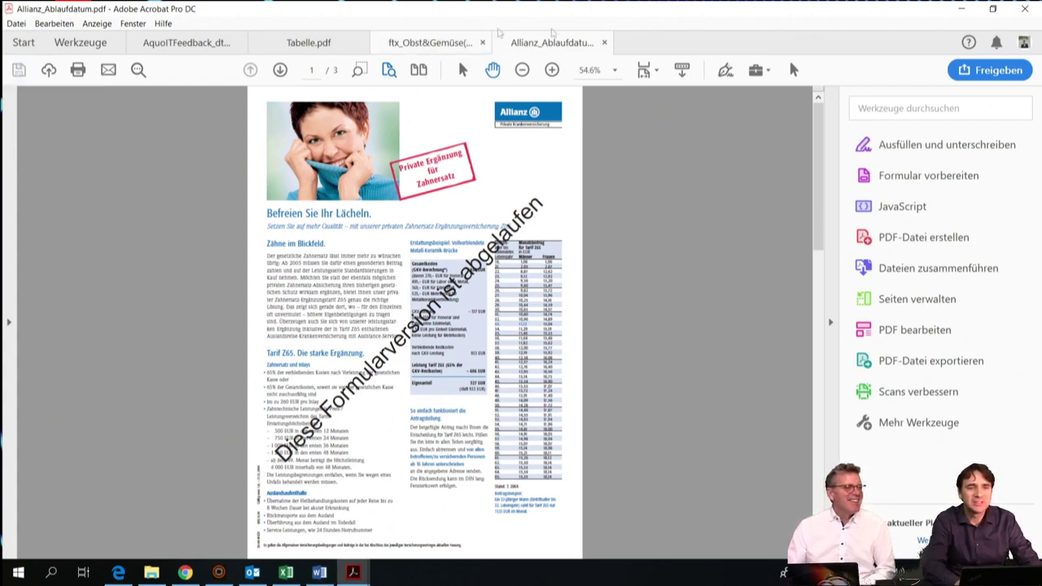
- Close Allianz_Ablaufdatum and reopen it from the recent files list
left_click(605, 42)
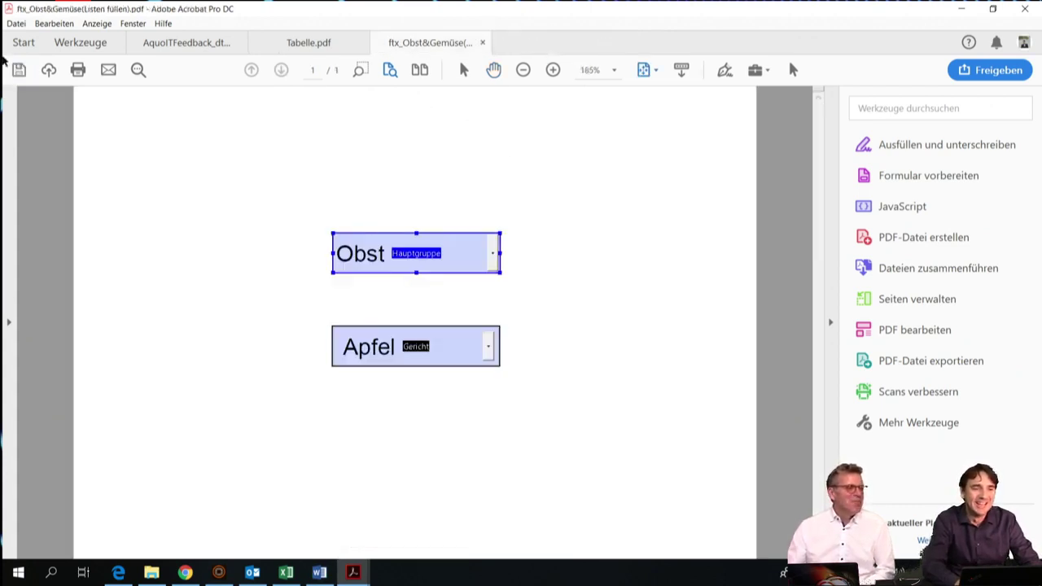
left_click(17, 24)
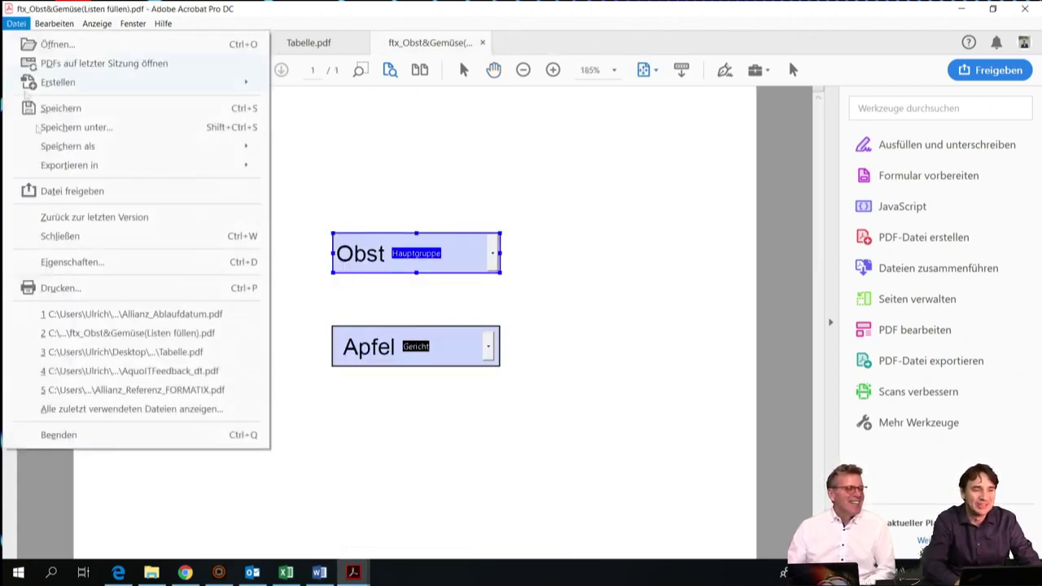
left_click(146, 316)
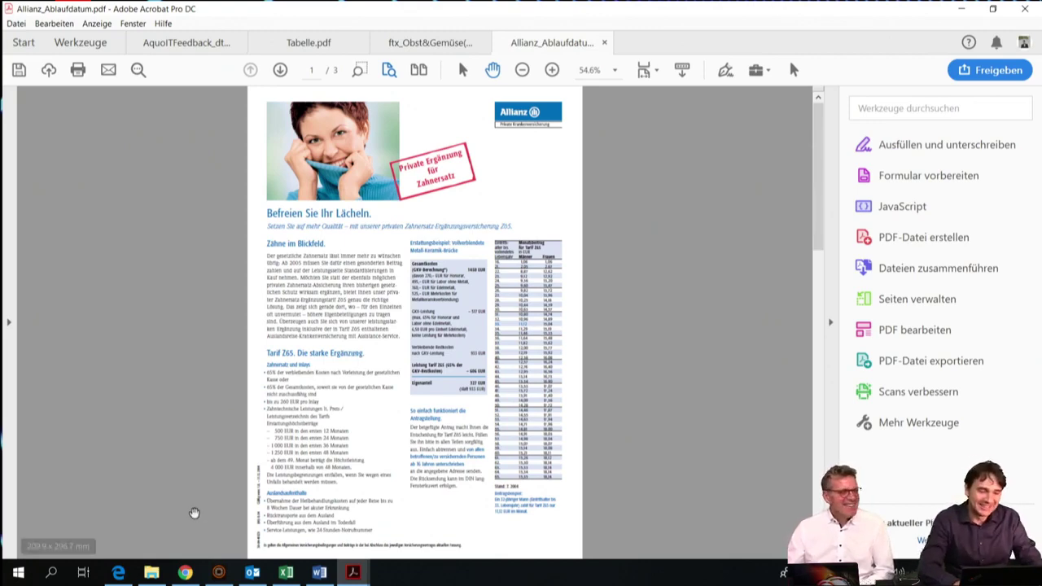
- Open the Beitragstabellen workbook from Allianz Tarifrechner\2.Projekt
mouse_move(151, 572)
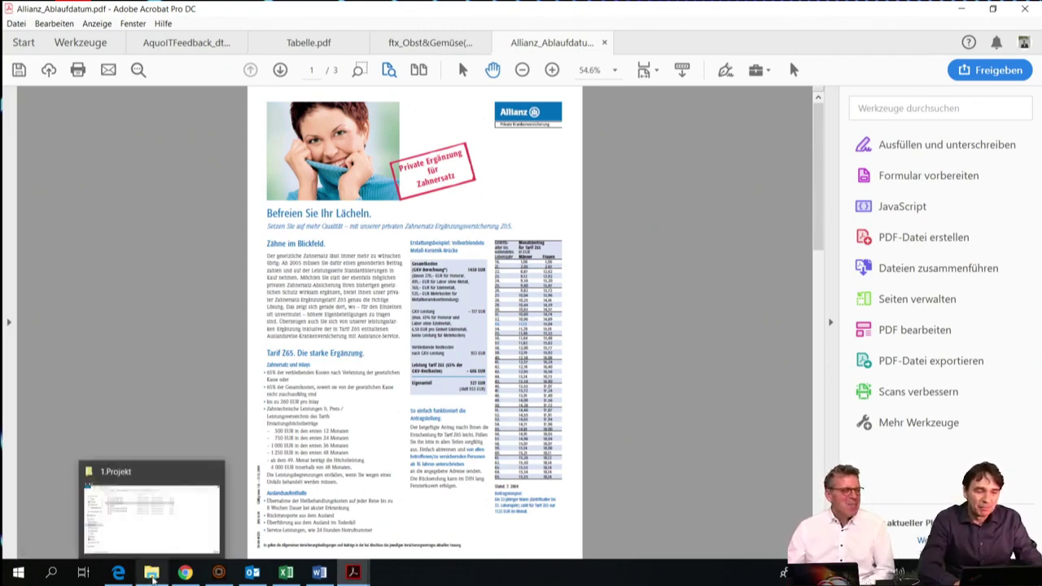
left_click(183, 537)
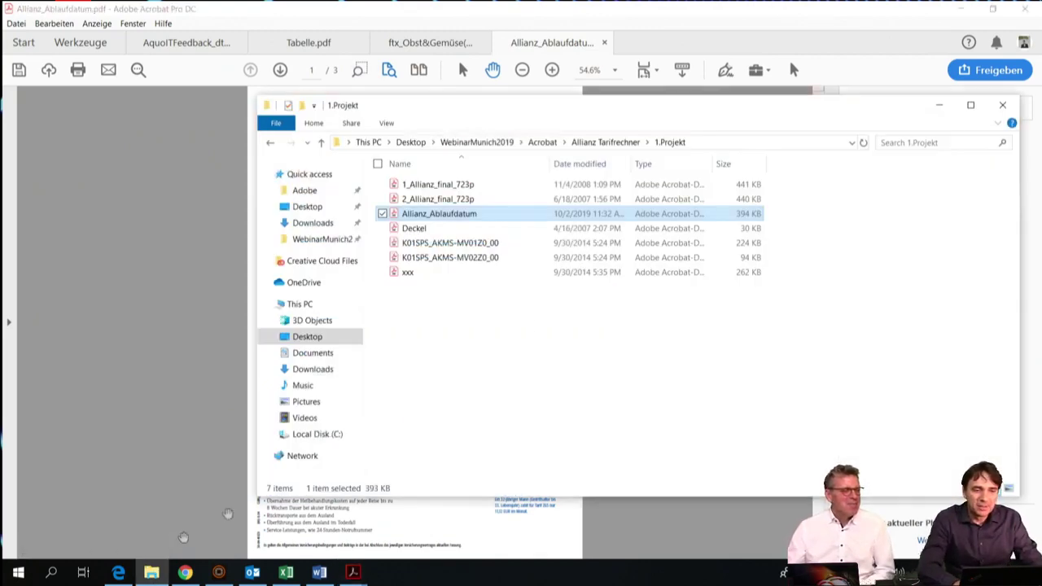
left_click(603, 142)
double_click(417, 199)
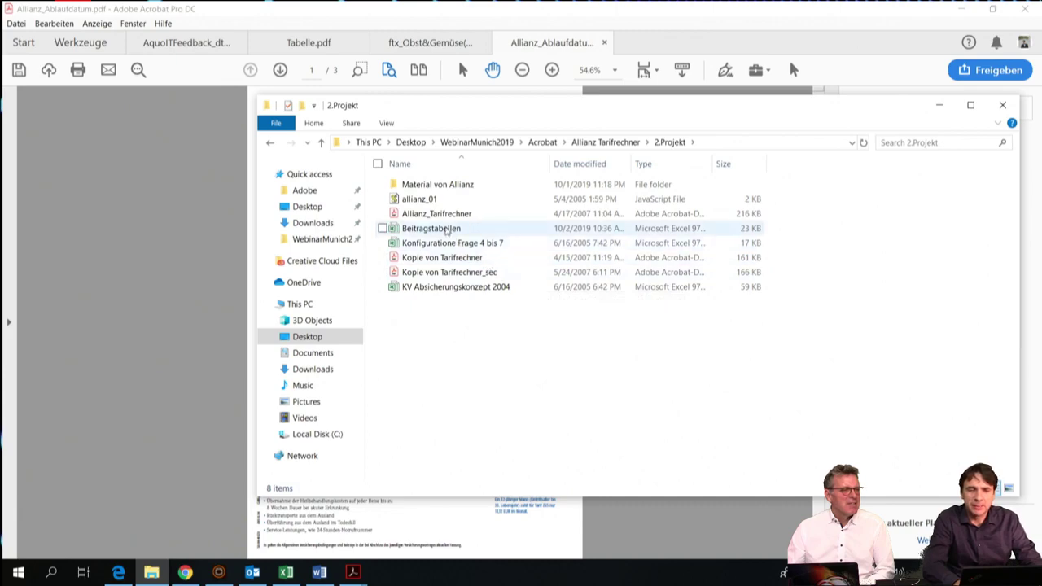
double_click(447, 230)
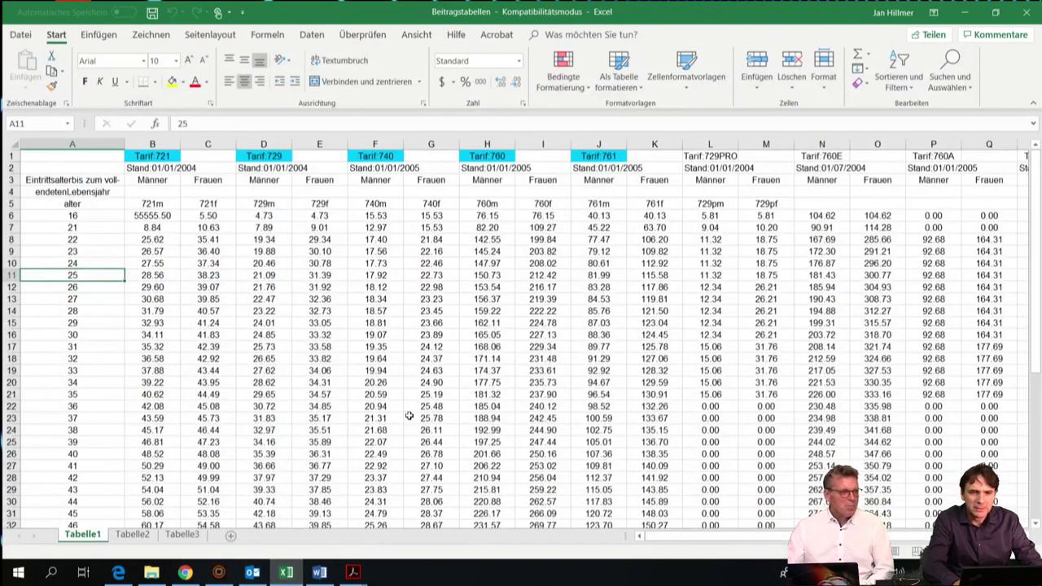
- Read the Tarif 721 rate for entry age 34 (39.22) in row 20, then minimise Excel
left_click(74, 382)
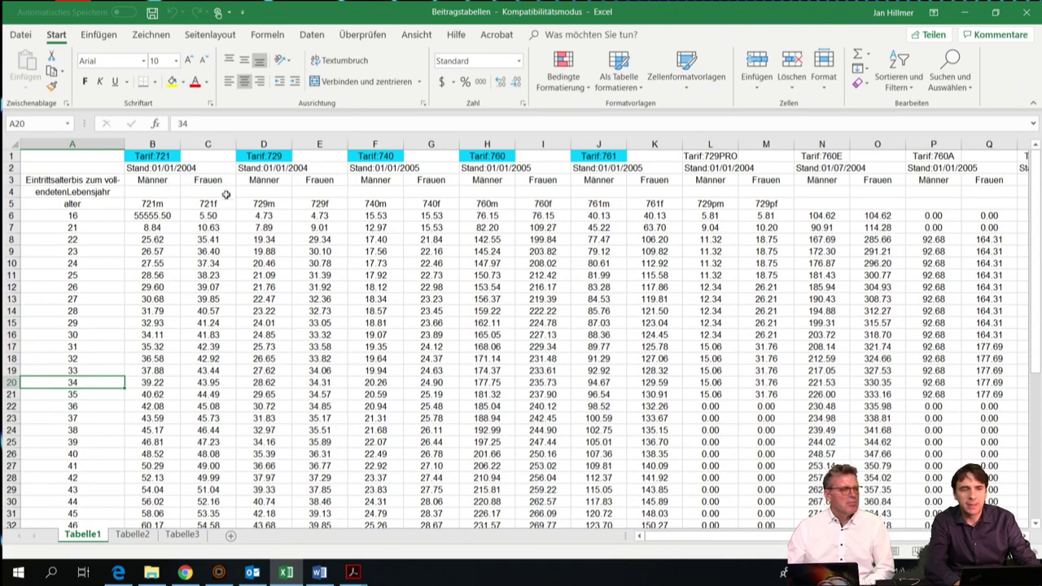
left_click(154, 383)
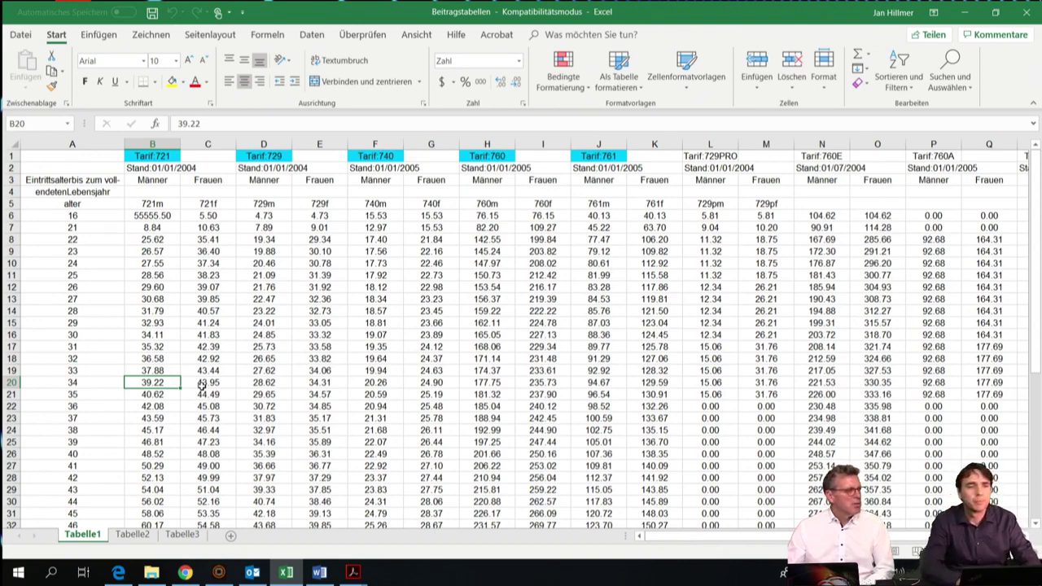
left_click(966, 15)
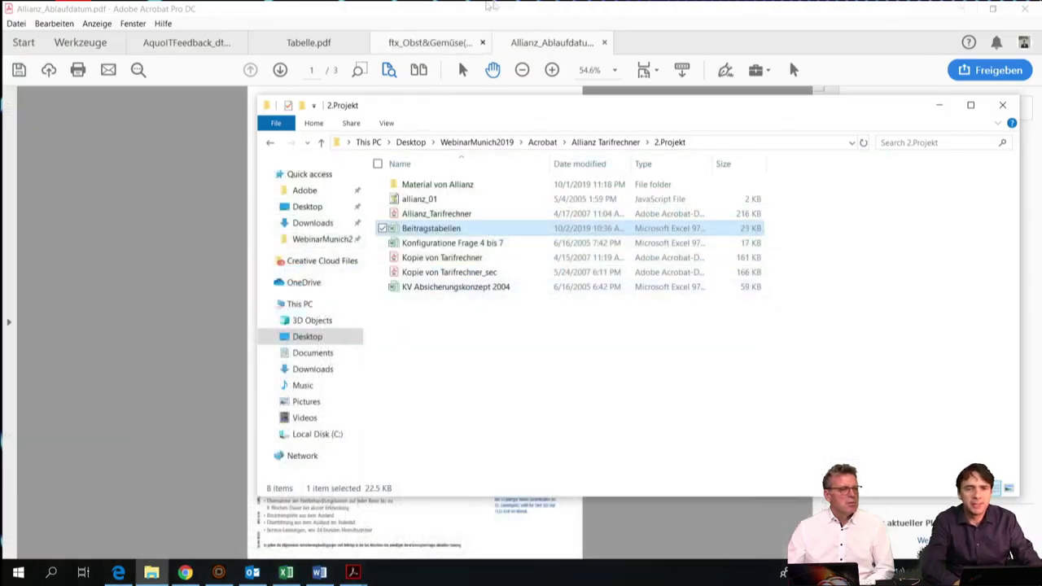
- Open the Allianz_Tarifrechner PDF from the 2.Projekt folder and zoom to 100%
left_click(551, 20)
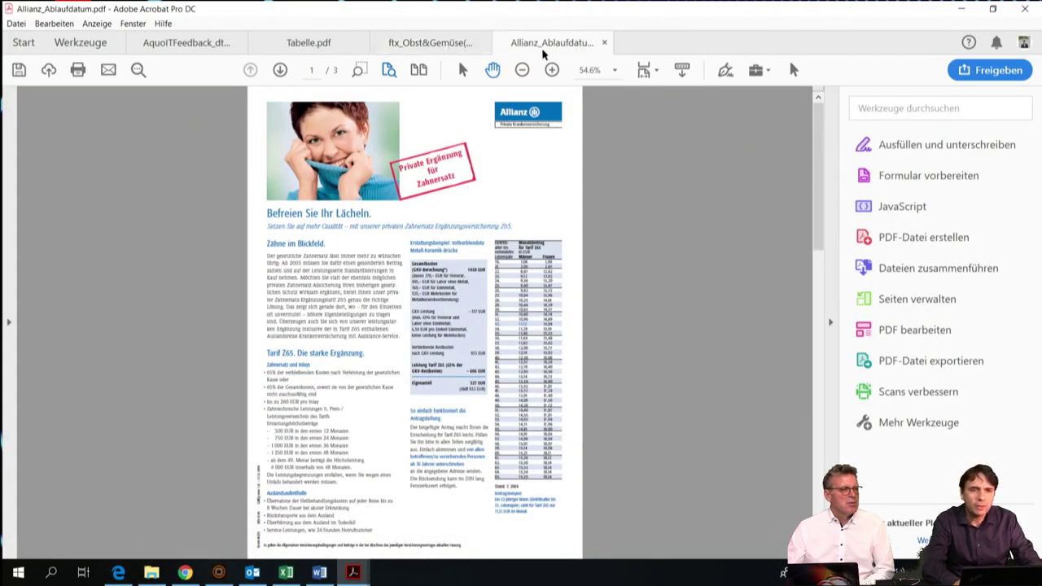
left_click(151, 572)
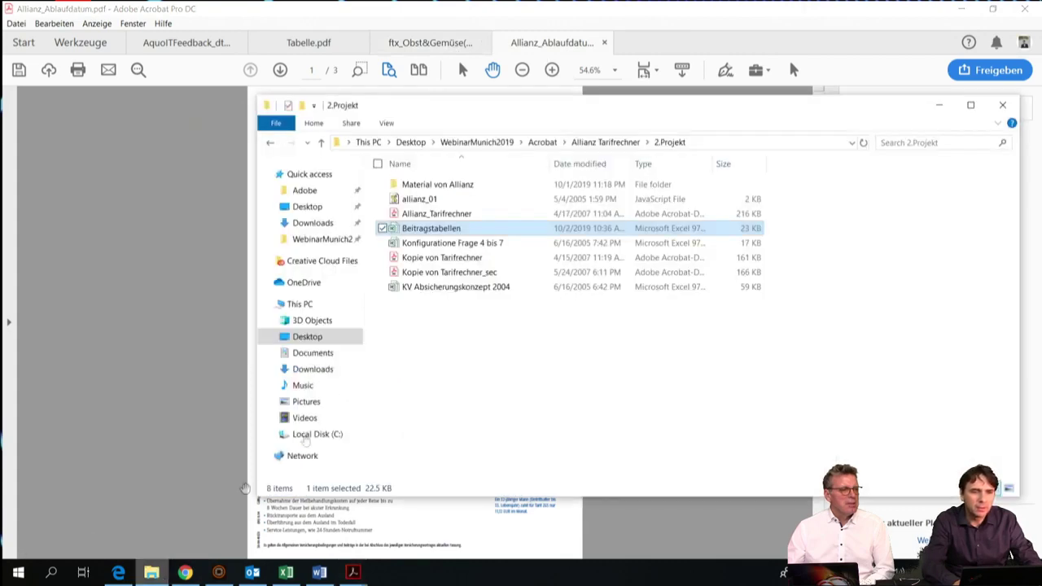
double_click(453, 213)
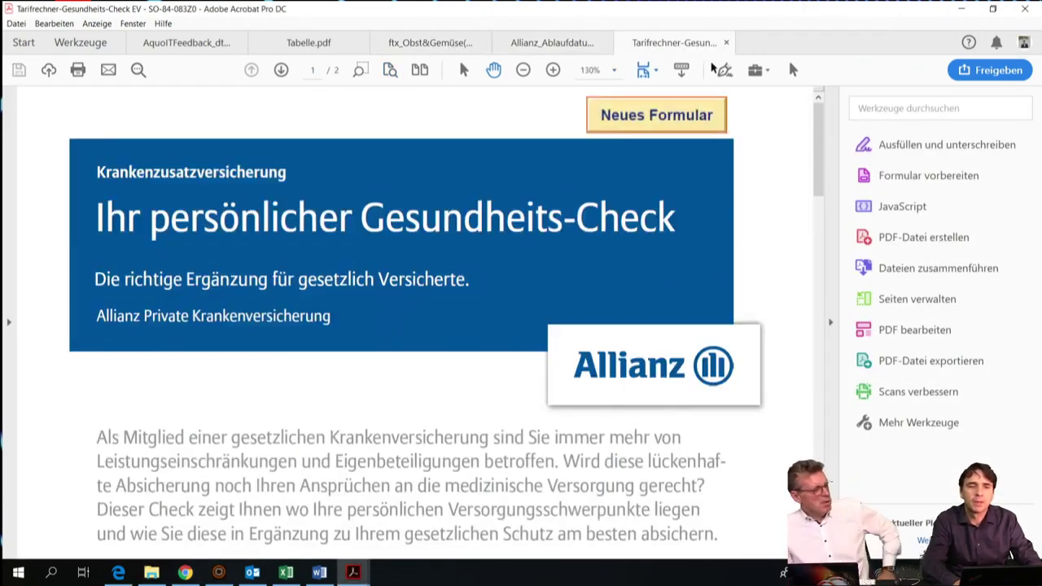
left_click(524, 71)
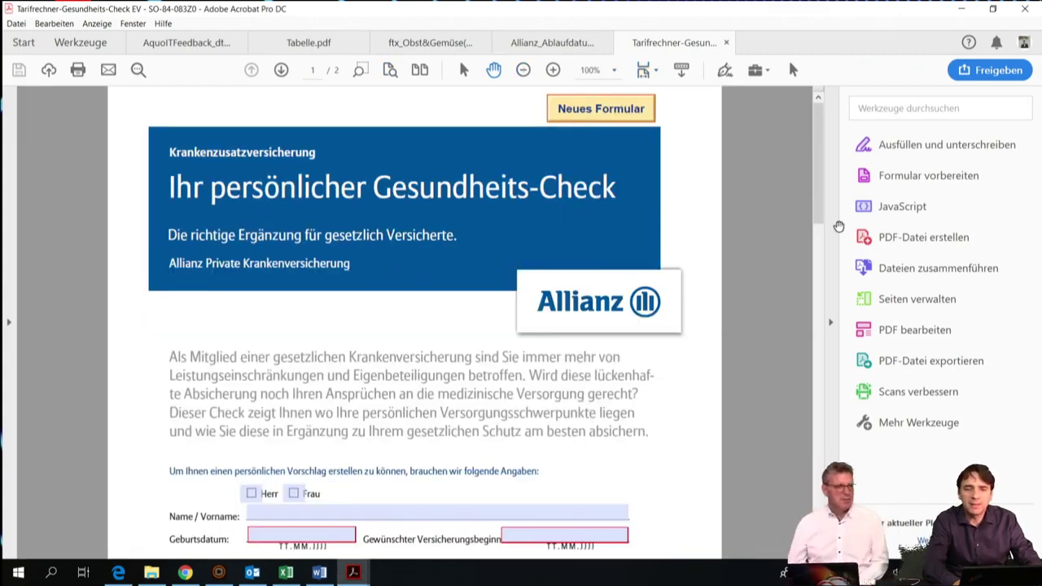
- Review the daspeicher document script's da rate array, then set the page zoom to 75%
left_click(898, 208)
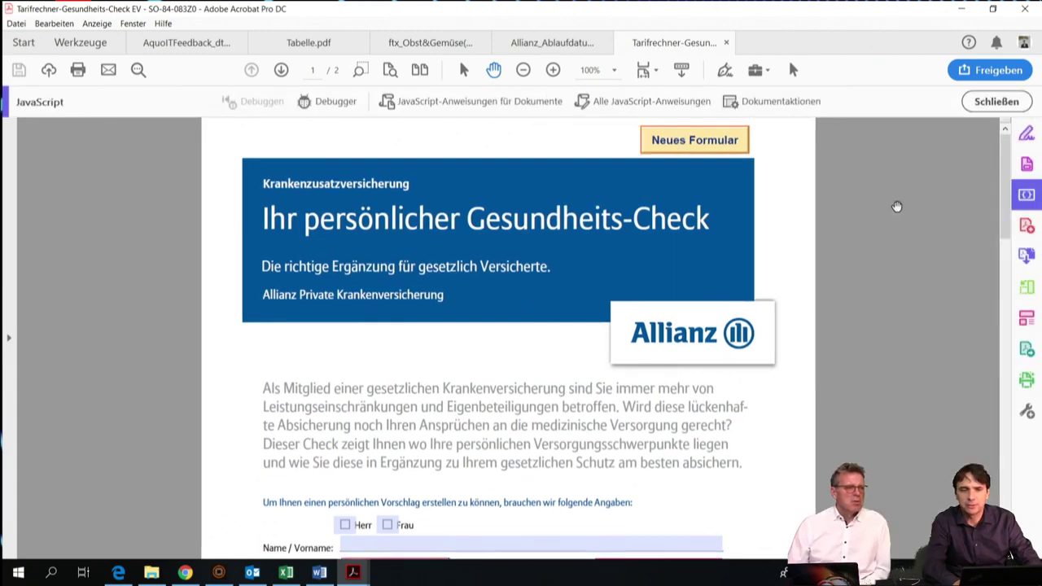
left_click(444, 104)
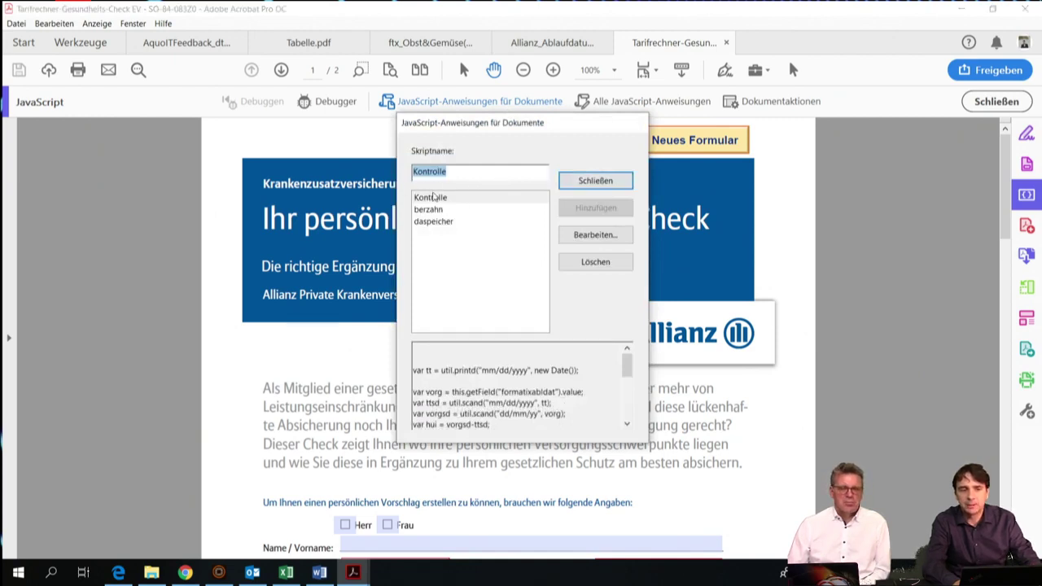
left_click(431, 228)
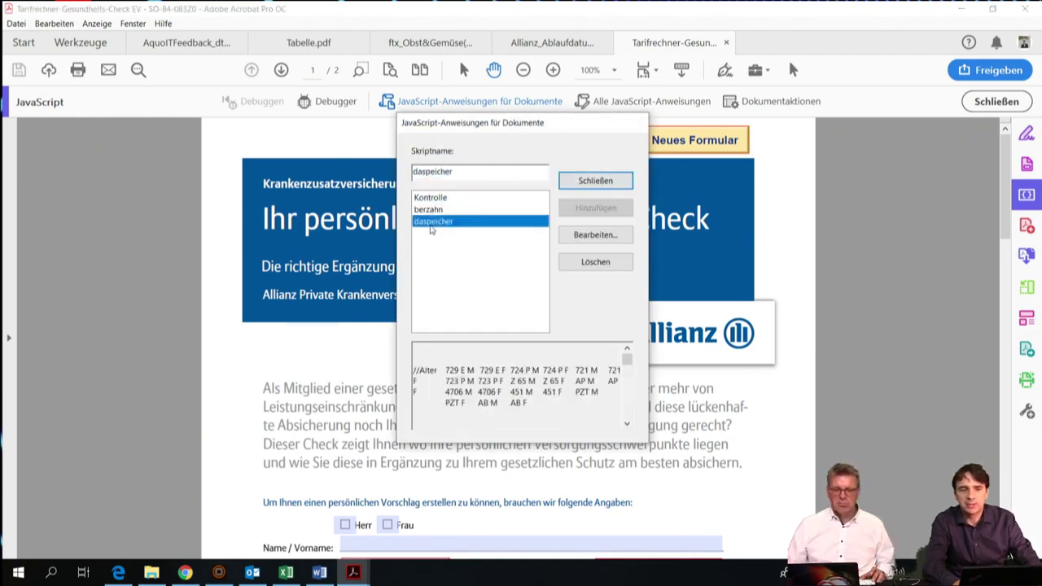
left_click(585, 236)
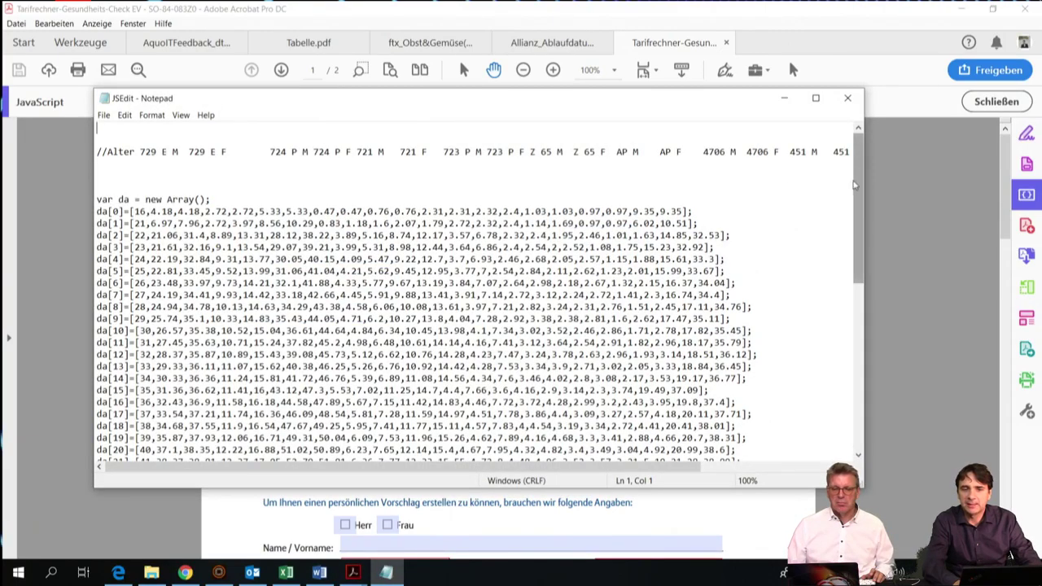
mouse_move(854, 185)
left_mouse_down()
mouse_move(870, 317)
mouse_move(878, 104)
left_mouse_up()
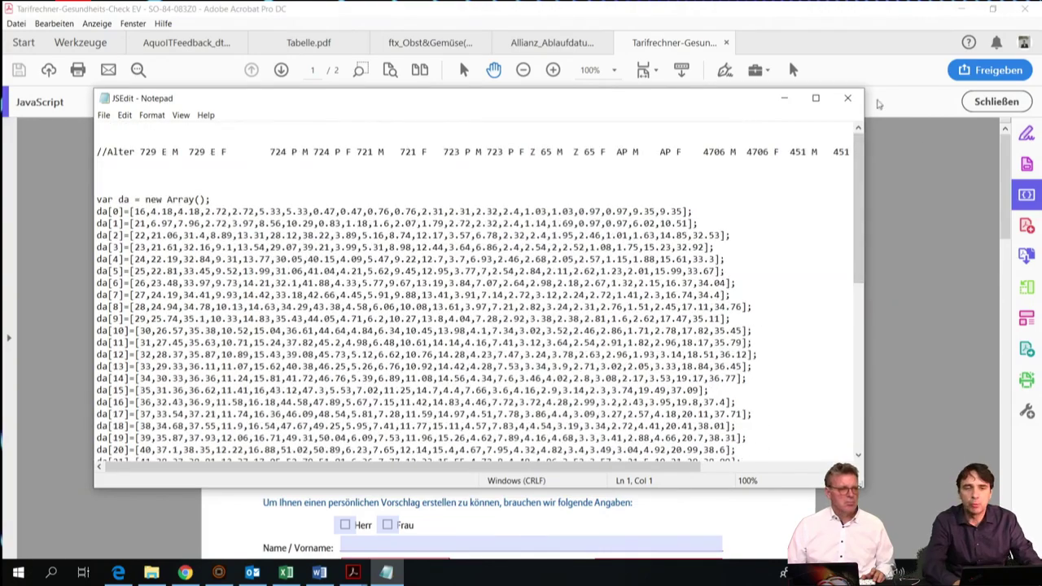
left_click(848, 98)
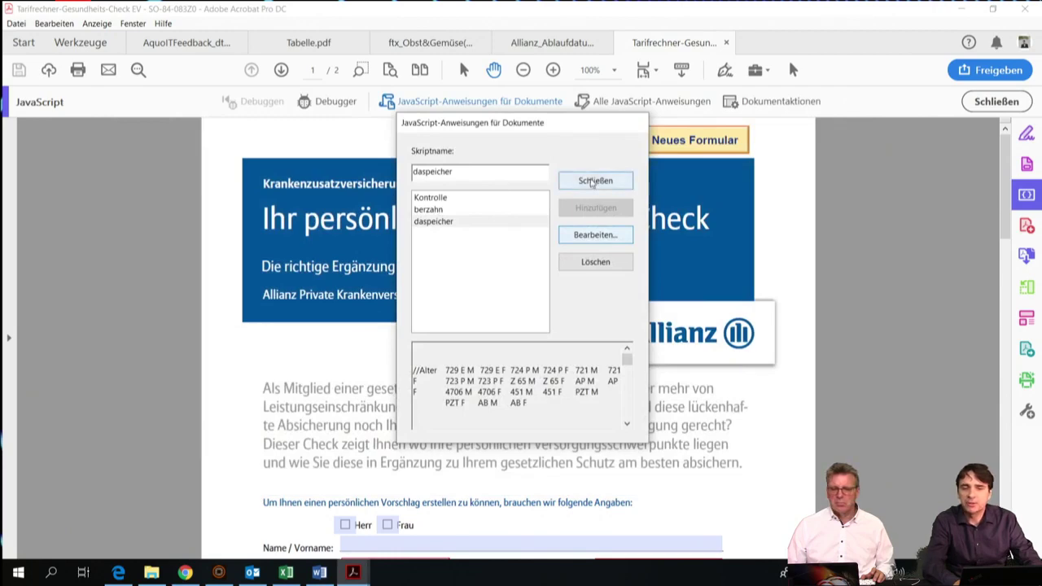
left_click(594, 181)
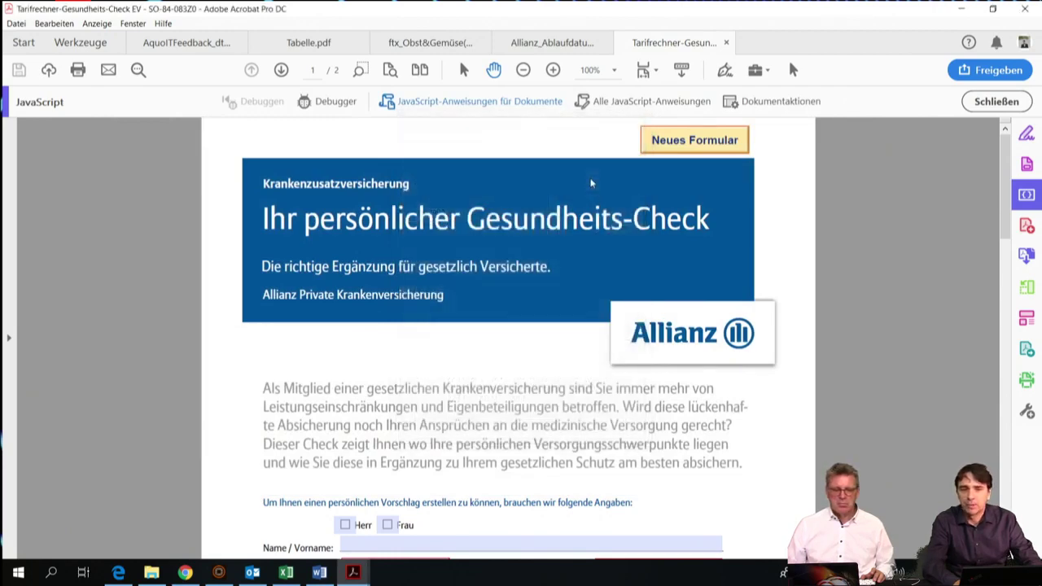
left_click(523, 70)
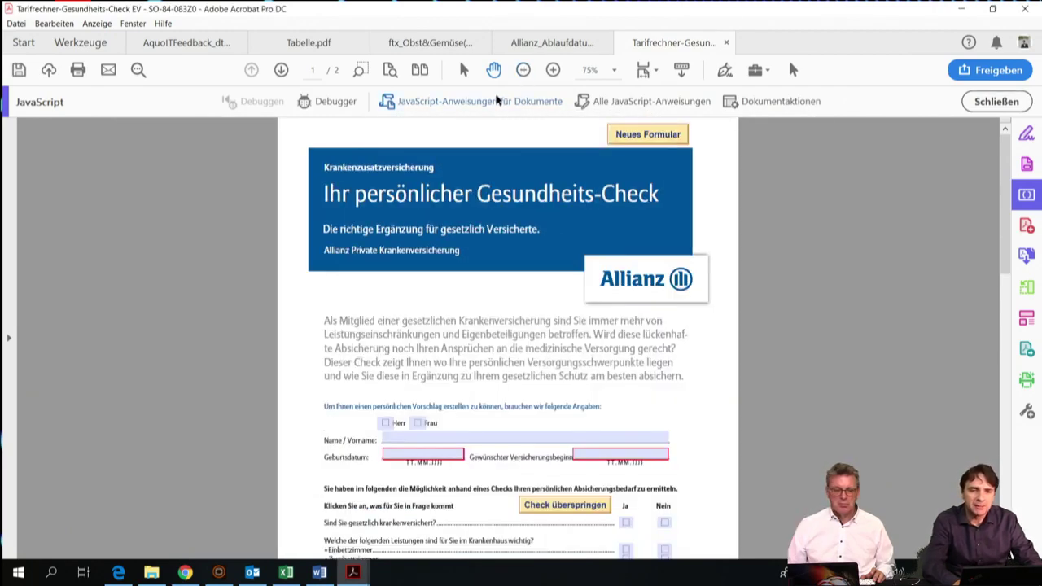
- Tick Herr, enter a surname and fill in the birth date, correcting an invalid-date entry
left_click(384, 423)
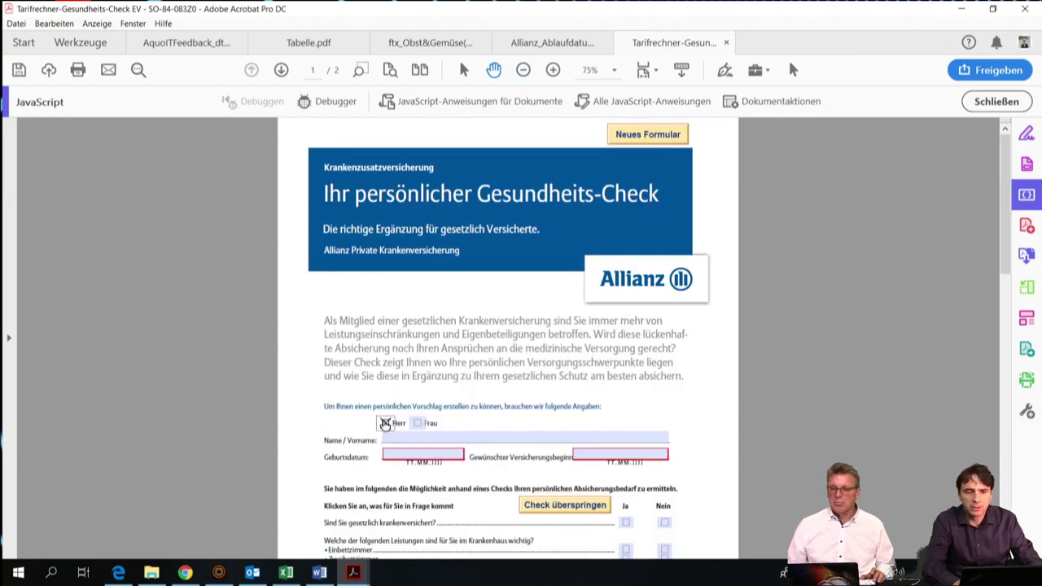
left_click(412, 437)
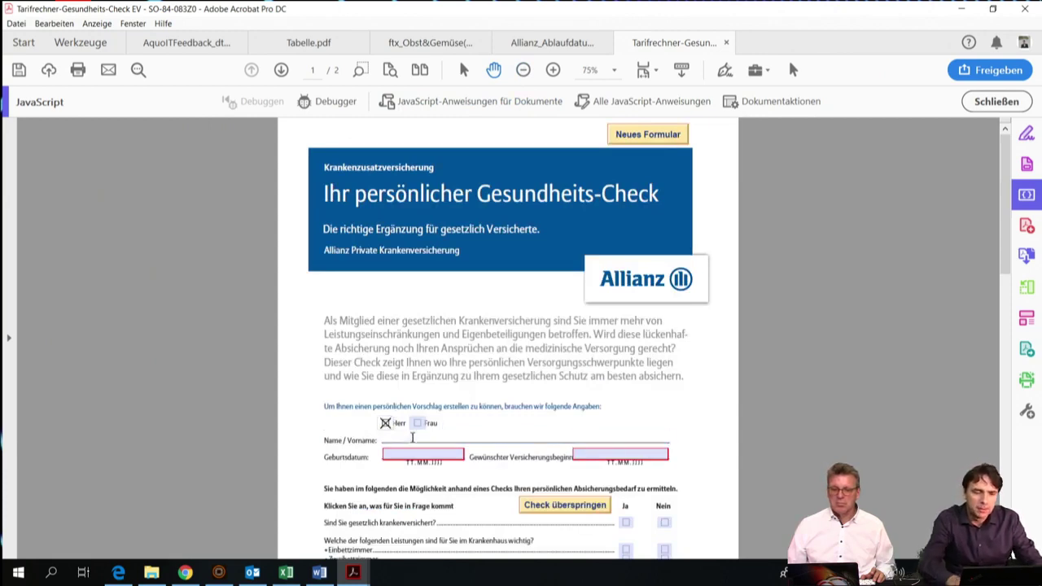
type("Hillmer")
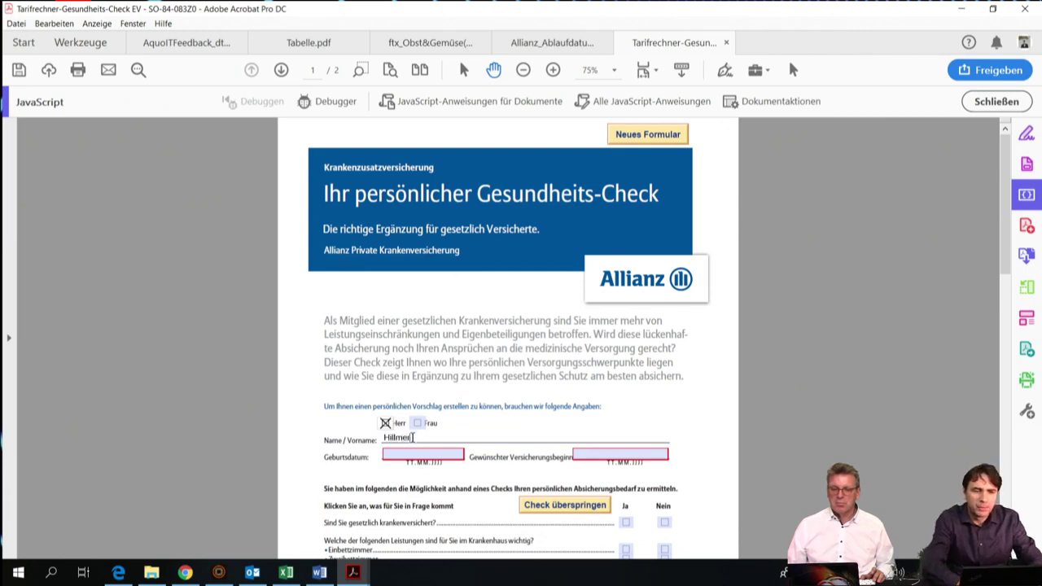
left_click(411, 454)
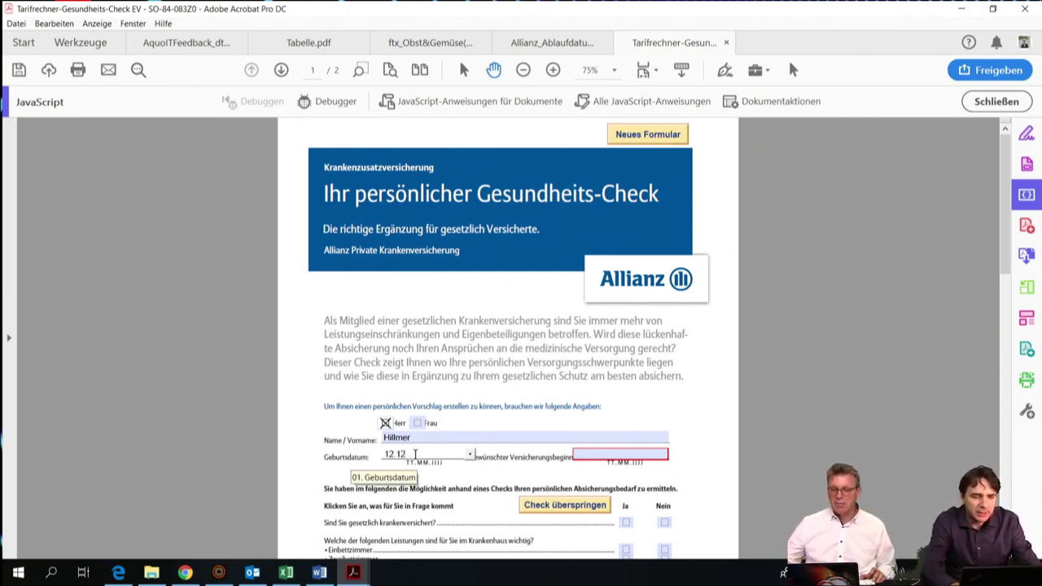
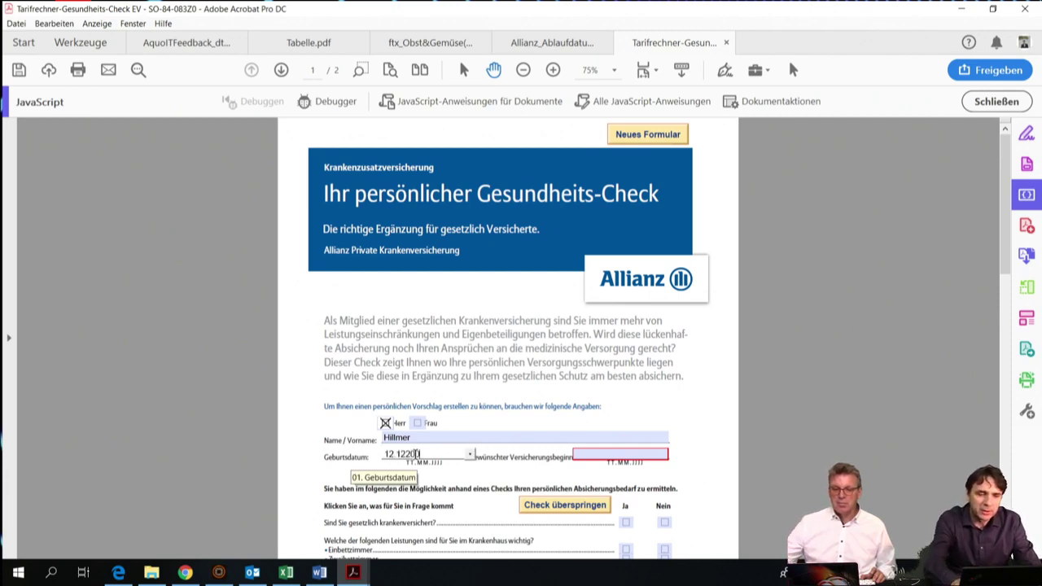
left_click(704, 403)
left_click(665, 314)
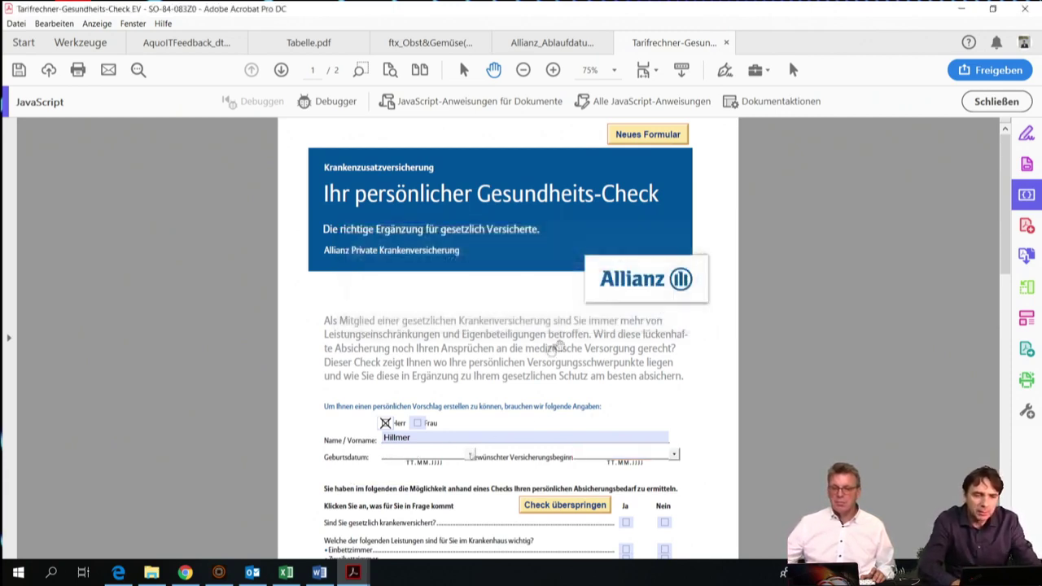
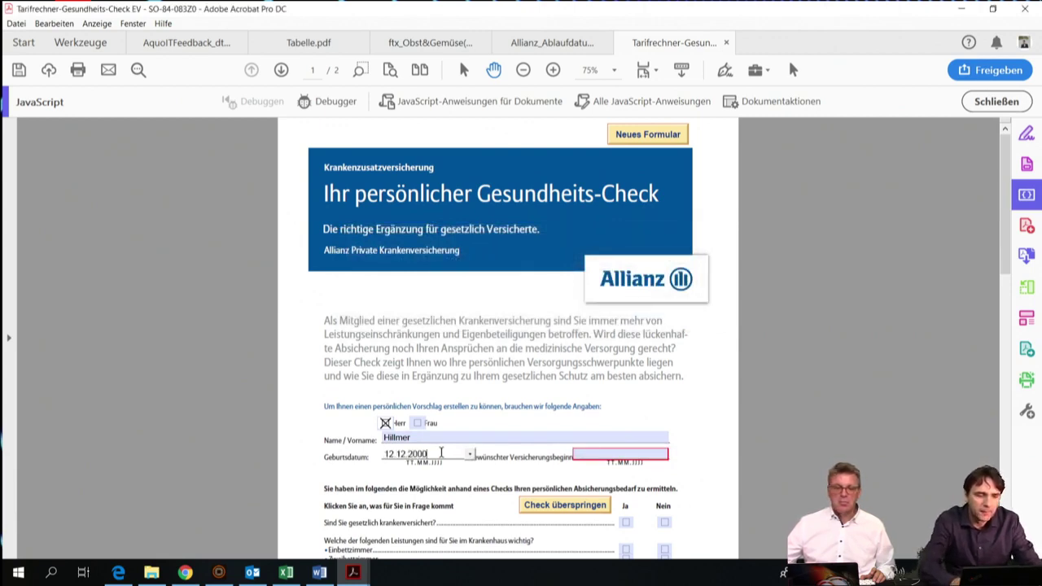
key("Tab")
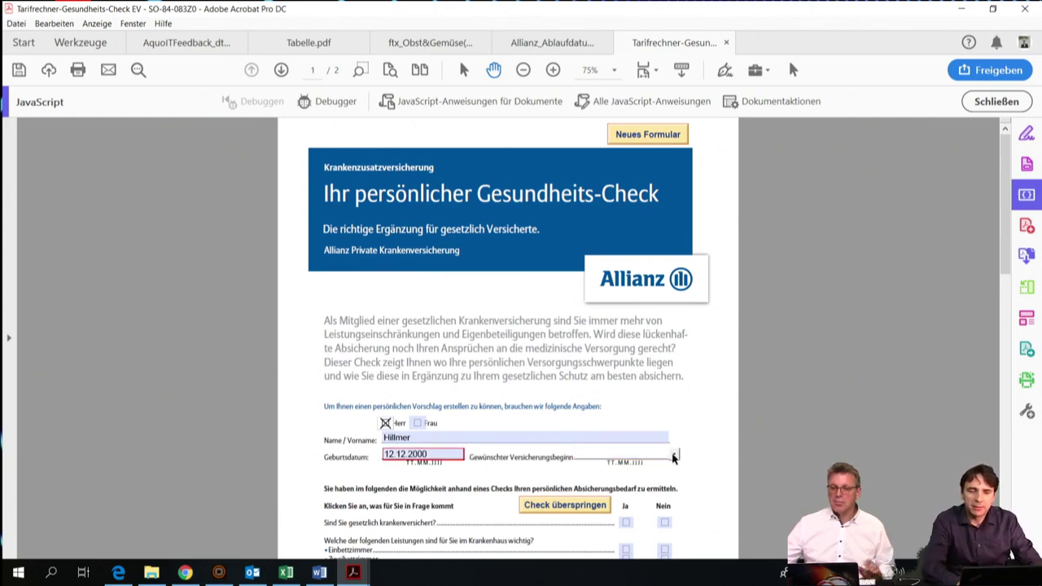
- Pick 6 October 2019 as the Versicherungsbeginn from the calendar
left_click(673, 457)
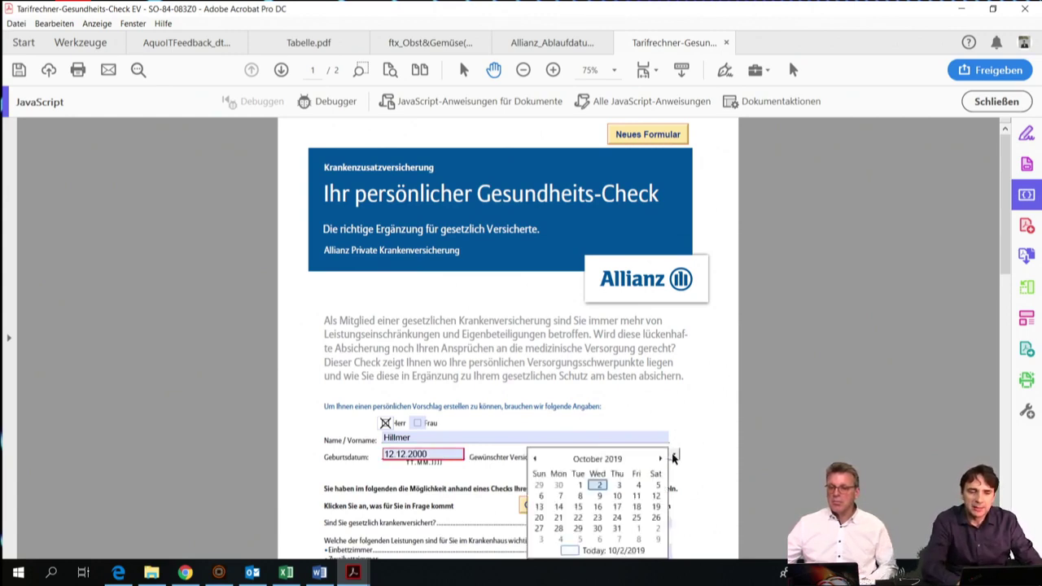
left_click(543, 496)
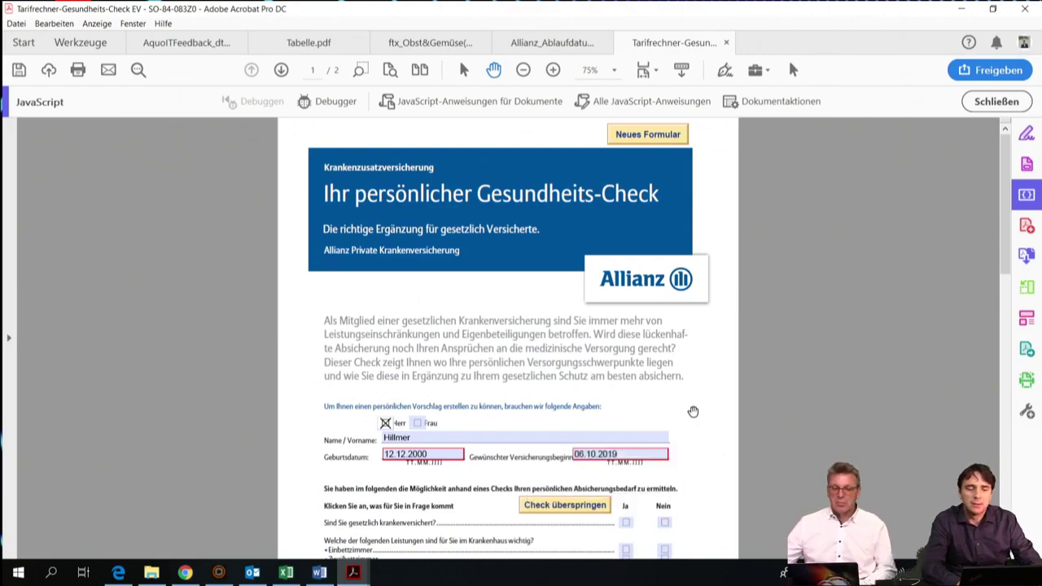
left_click(1004, 222)
- Skip the health questionnaire with Check überspringen to reach the tariff table
scroll(1004, 222, "down", 1)
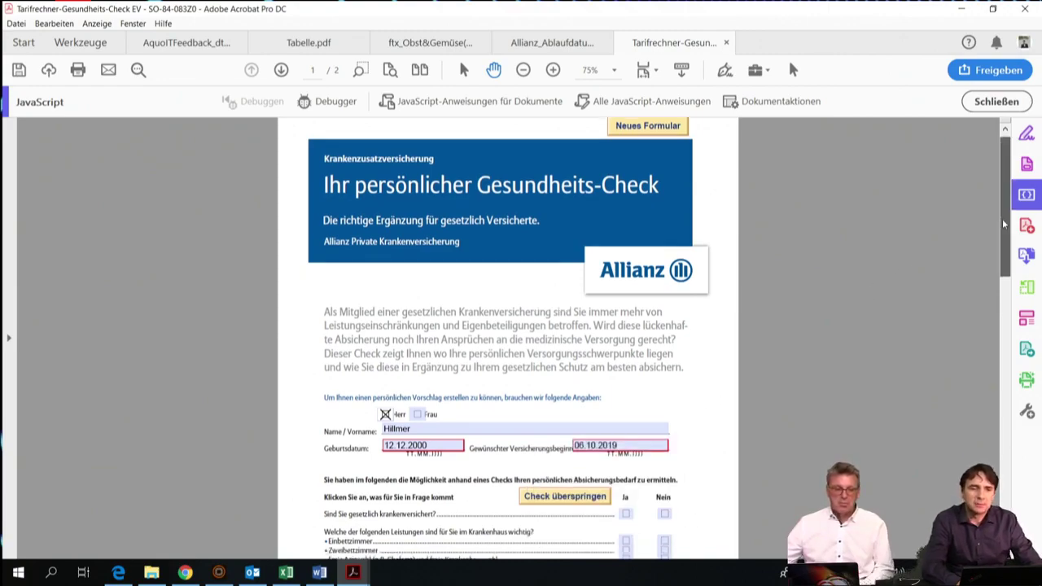
left_click_drag(1005, 222, 1009, 291)
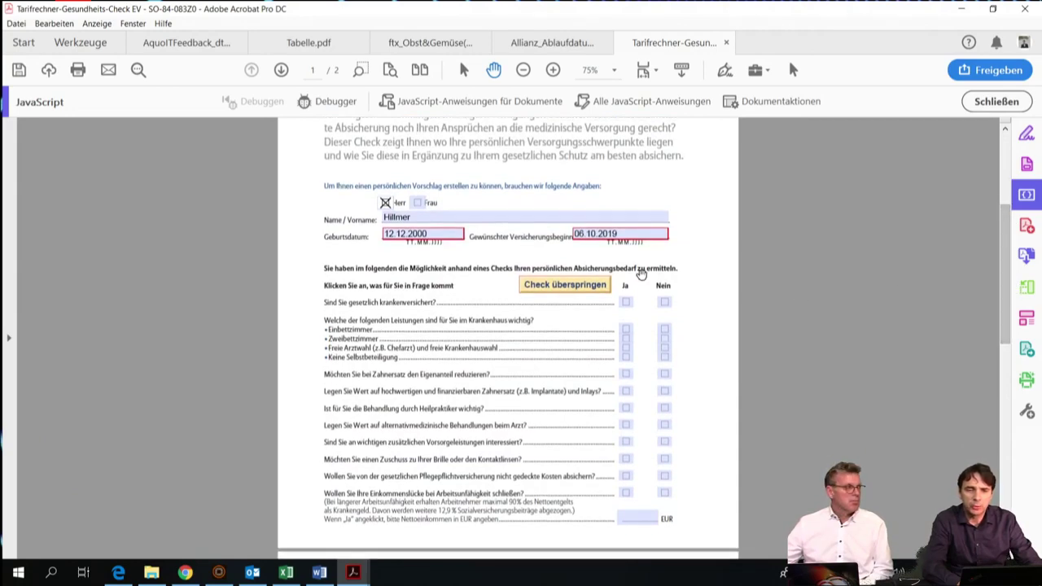
left_click(600, 286)
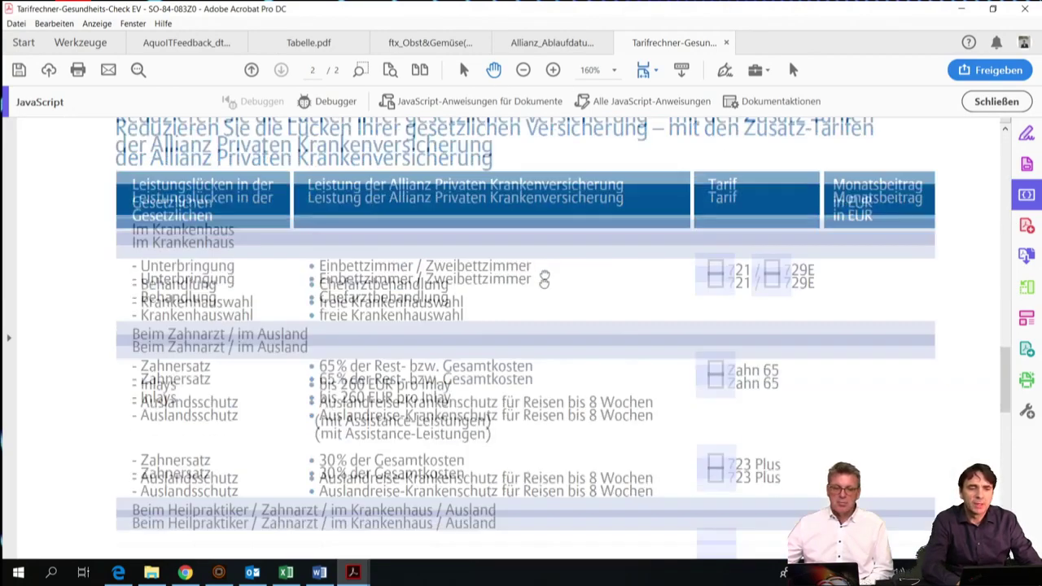
left_click_drag(530, 347, 544, 251)
- Select hospital tariff 721 (after trying 729E) and dental tariff Zahn 65, totalling 10,16
left_click(714, 221)
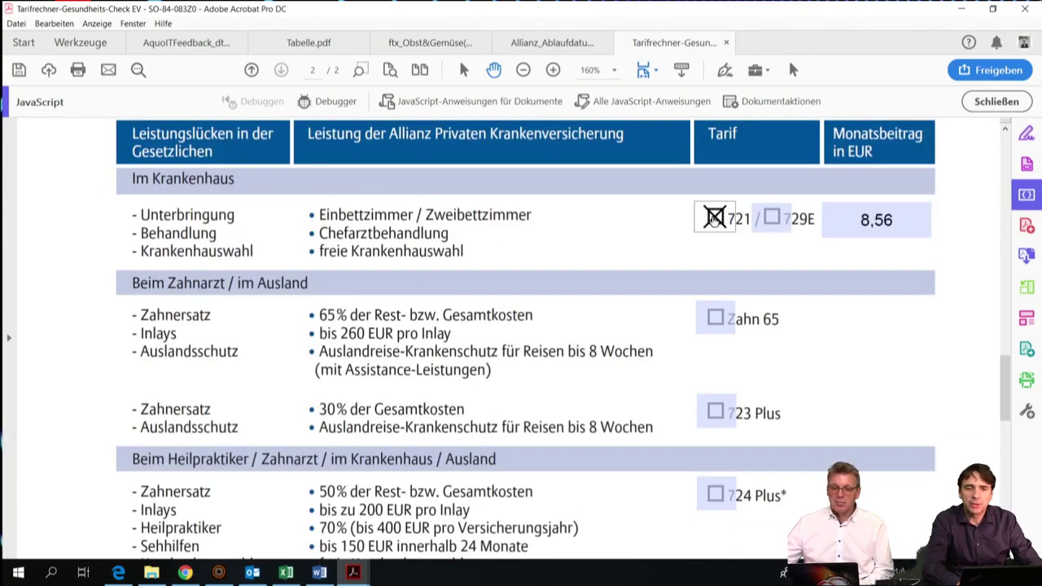
left_click(772, 218)
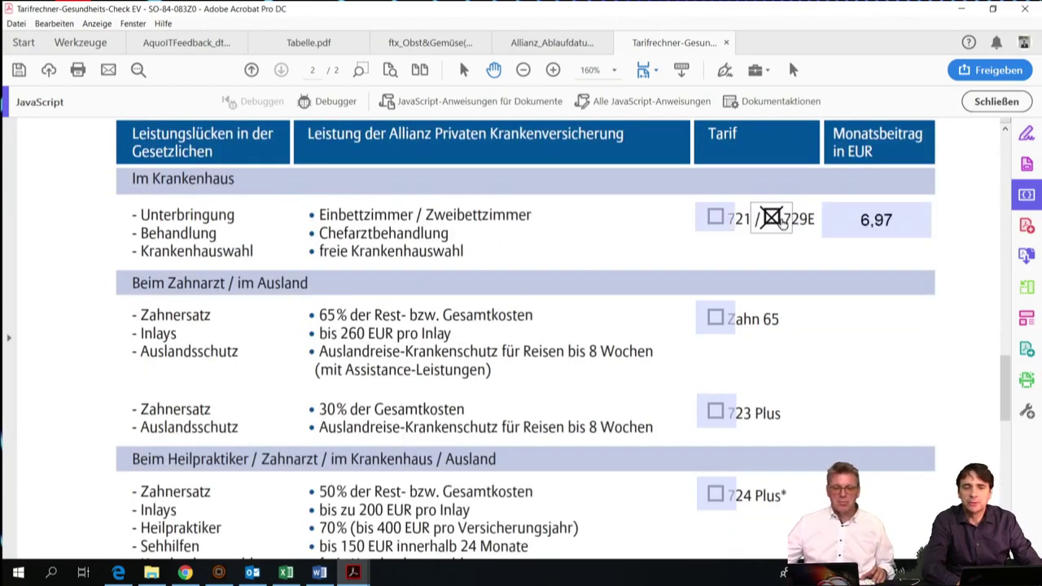
left_click(720, 220)
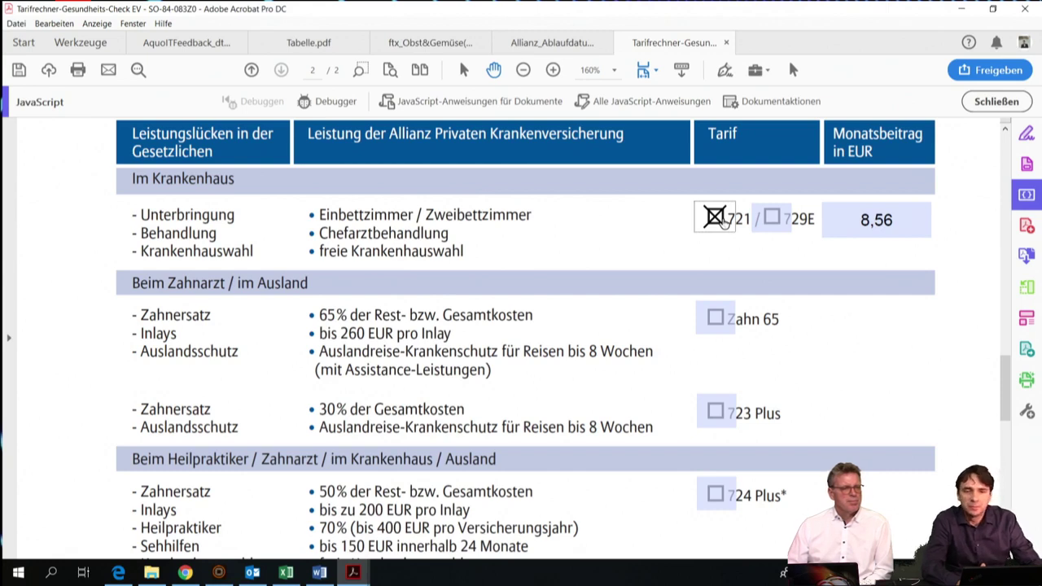
left_click(717, 318)
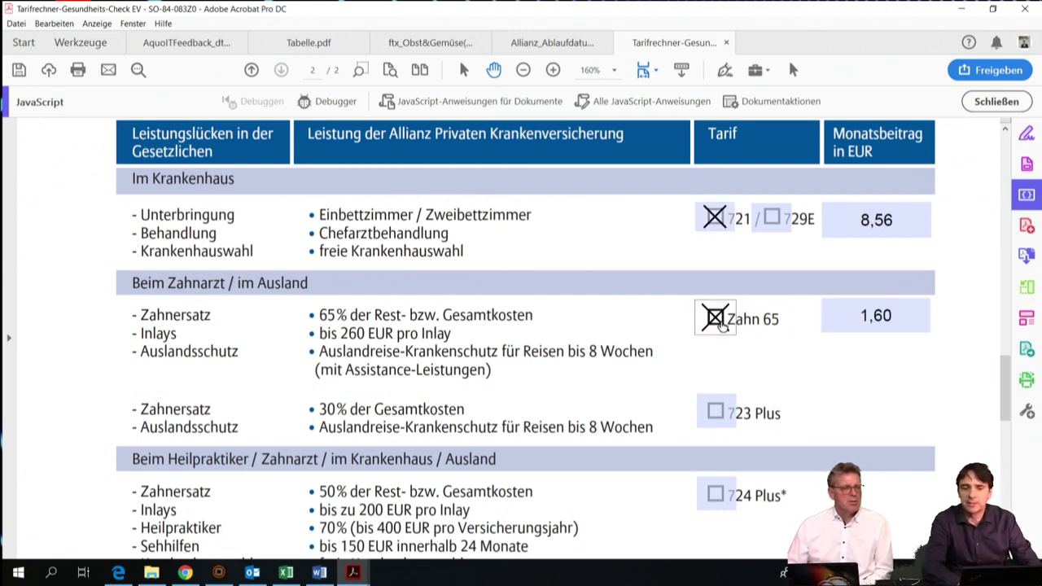
left_click(719, 322)
left_click(719, 323)
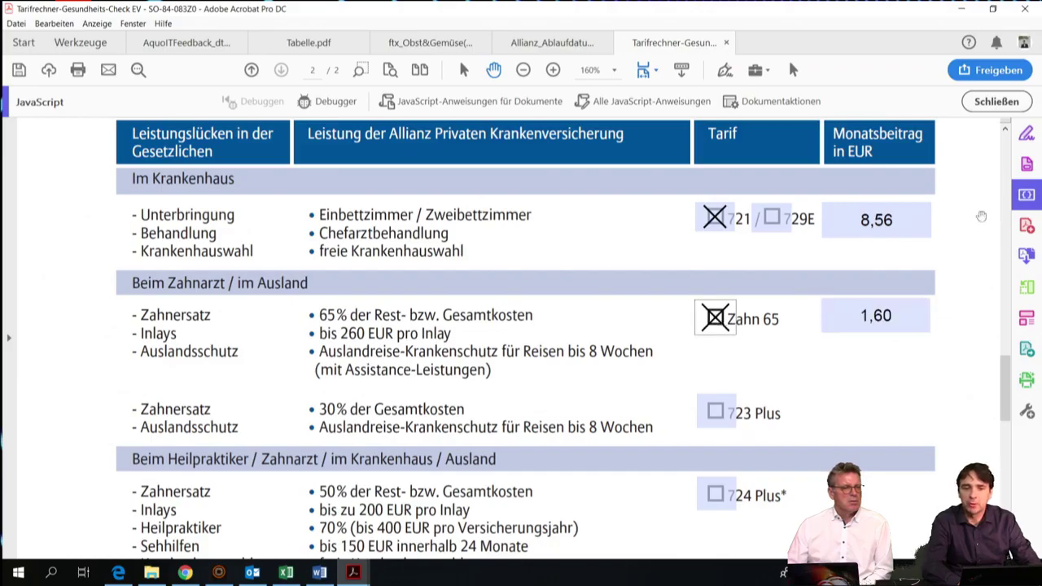
left_click_drag(1005, 390, 1008, 512)
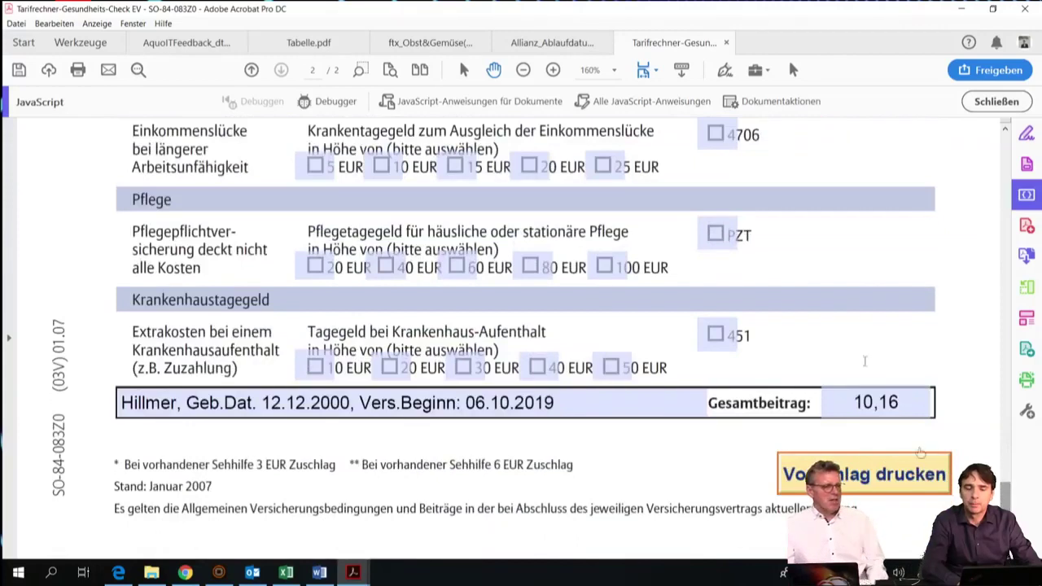
- Tick Krankenhaustagegeld tariff 451 at 10 EUR (1,14), raising the Gesamtbeitrag to 11,30
left_click(717, 335)
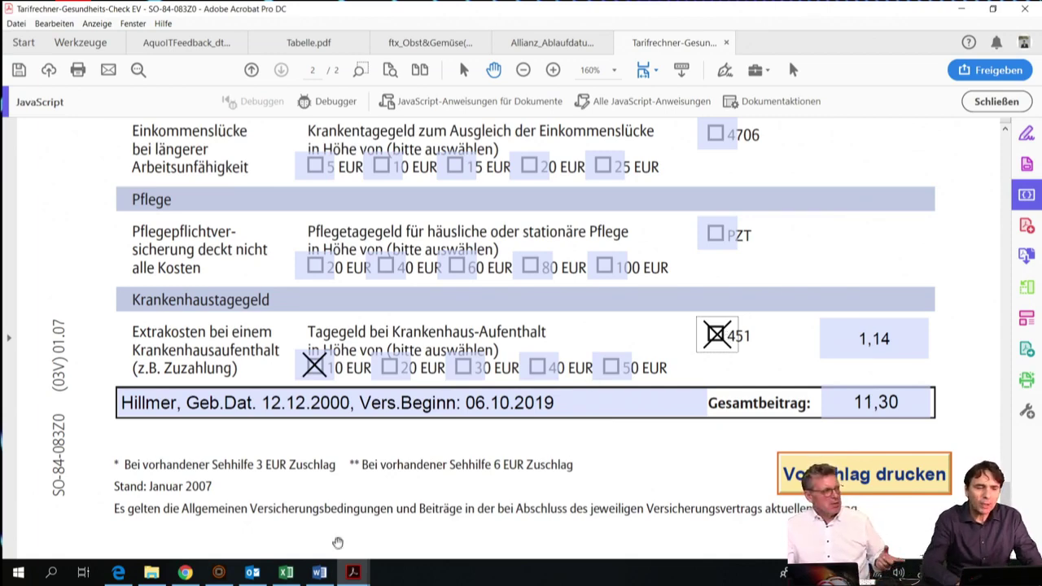
- Open CR_Allianz_DE_2006_08.pdf from Explorer's Allianz Tarifrechner folder
mouse_move(152, 573)
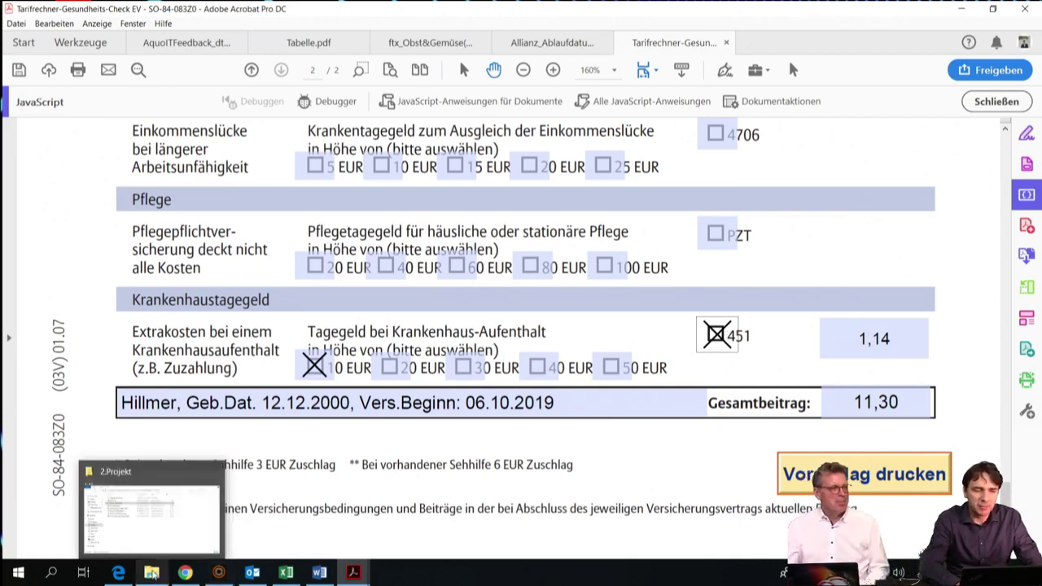
left_click(168, 540)
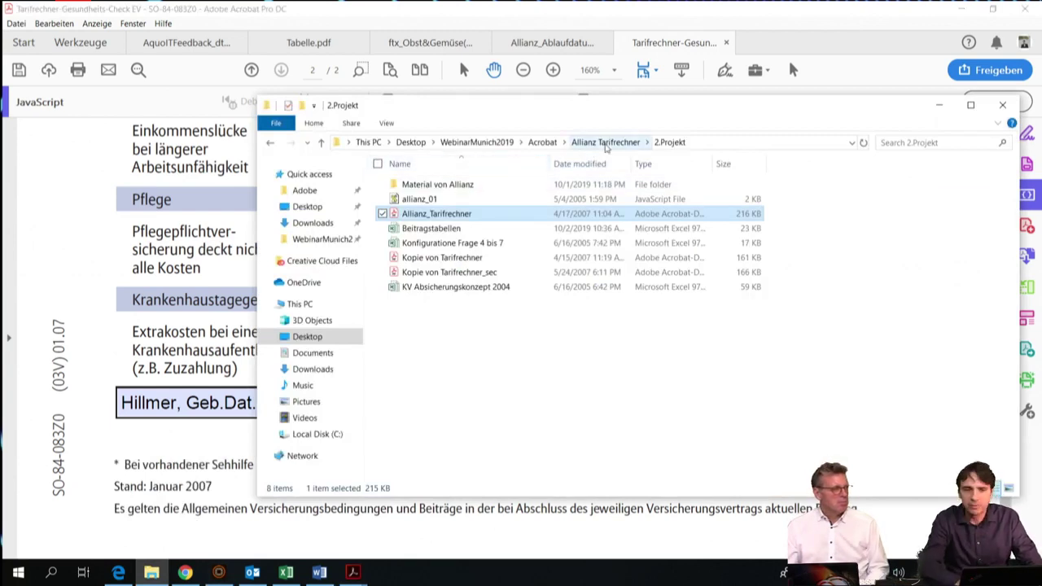
left_click(605, 143)
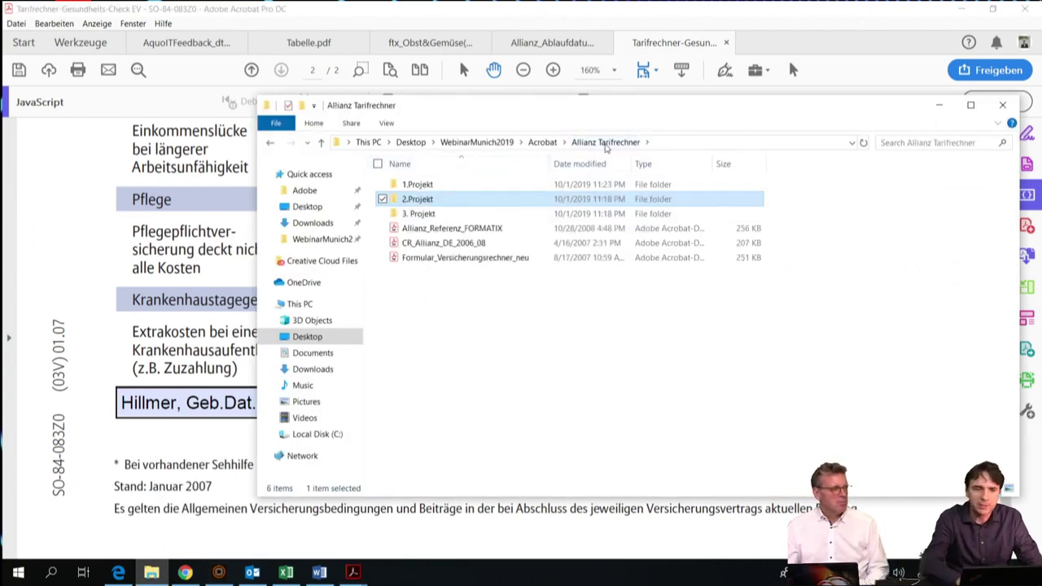
double_click(457, 244)
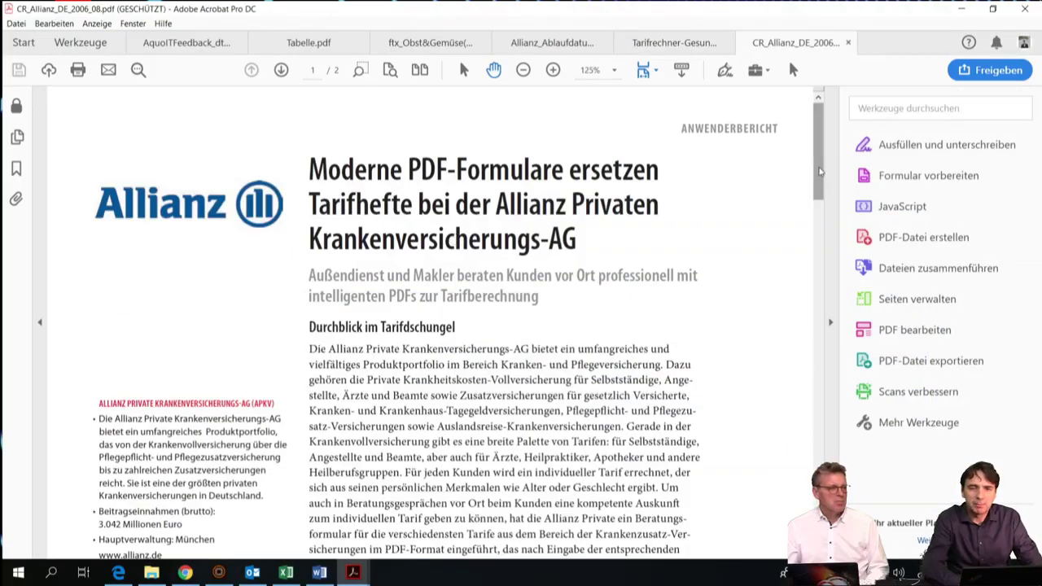
- Scroll to page 2 and press 'Bitte kontaktieren Sie mich!' to open the JavaScript window
left_click_drag(818, 155, 834, 429)
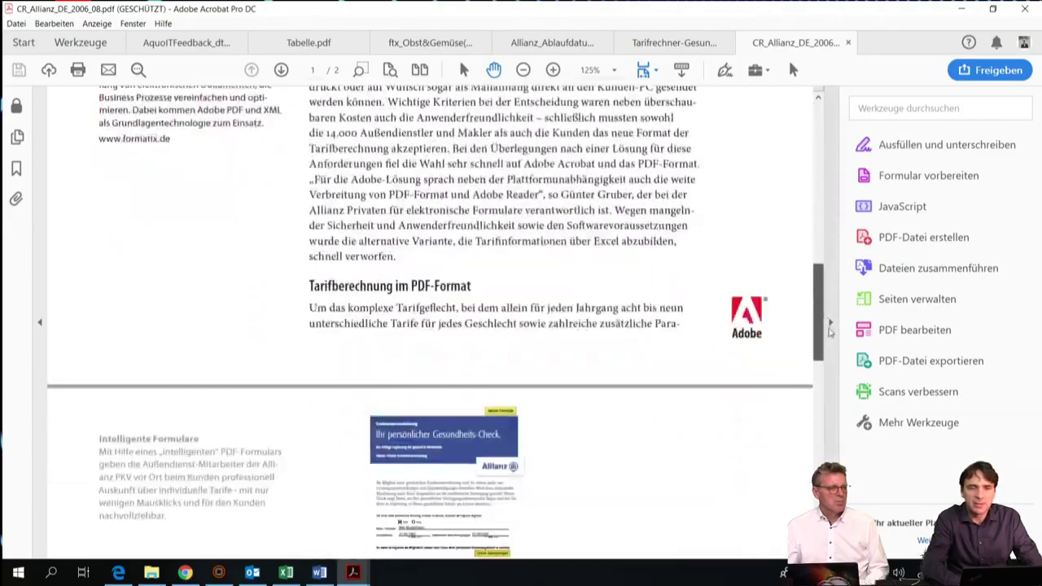
scroll(226, 385, "down", 10)
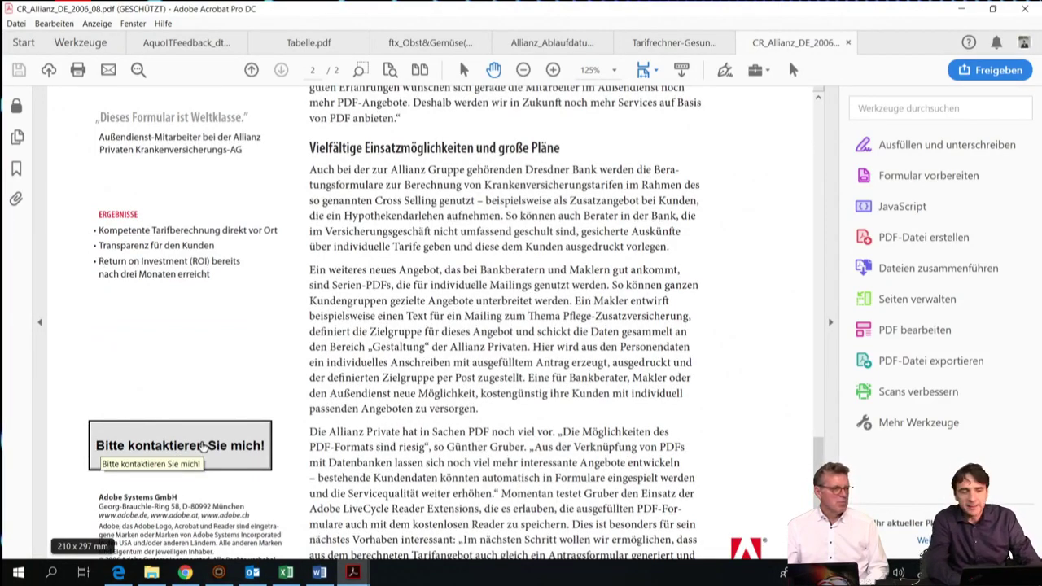
left_click(203, 446)
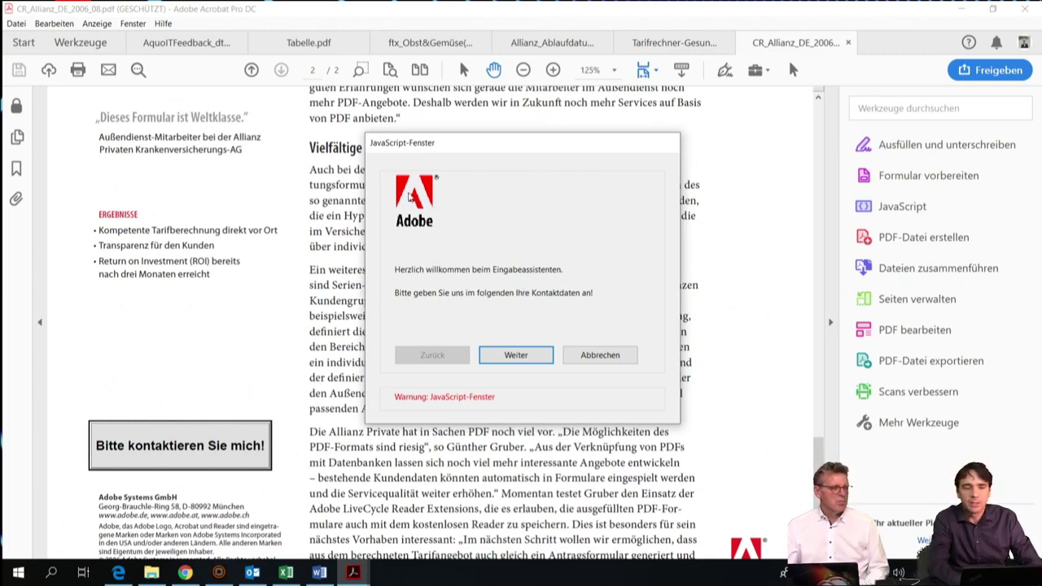
- Advance the contact wizard to the business details page, dismissing the Pflichtfelder warning
left_click(522, 351)
type("öl")
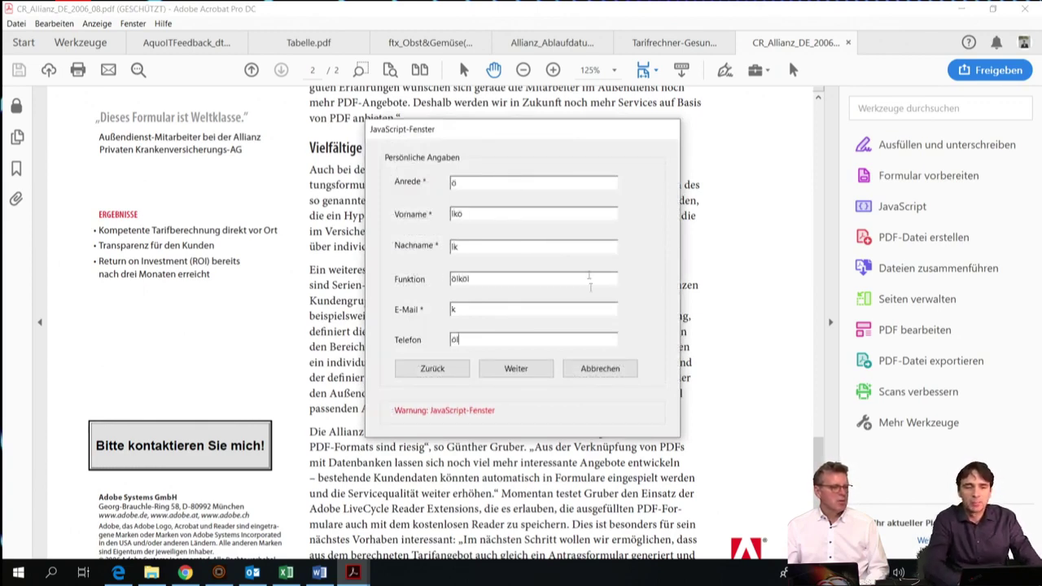
left_click(510, 375)
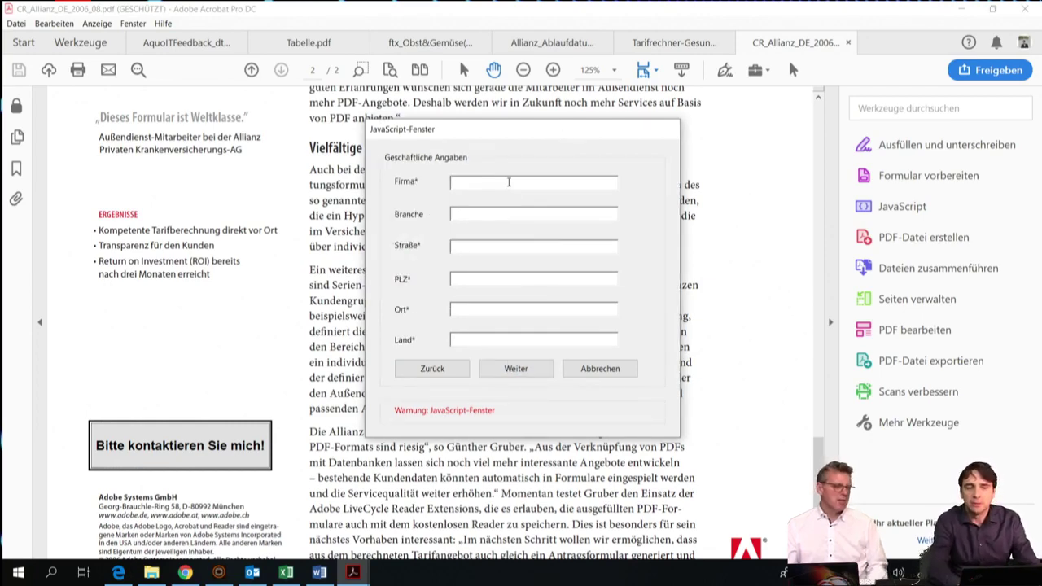
left_click(514, 373)
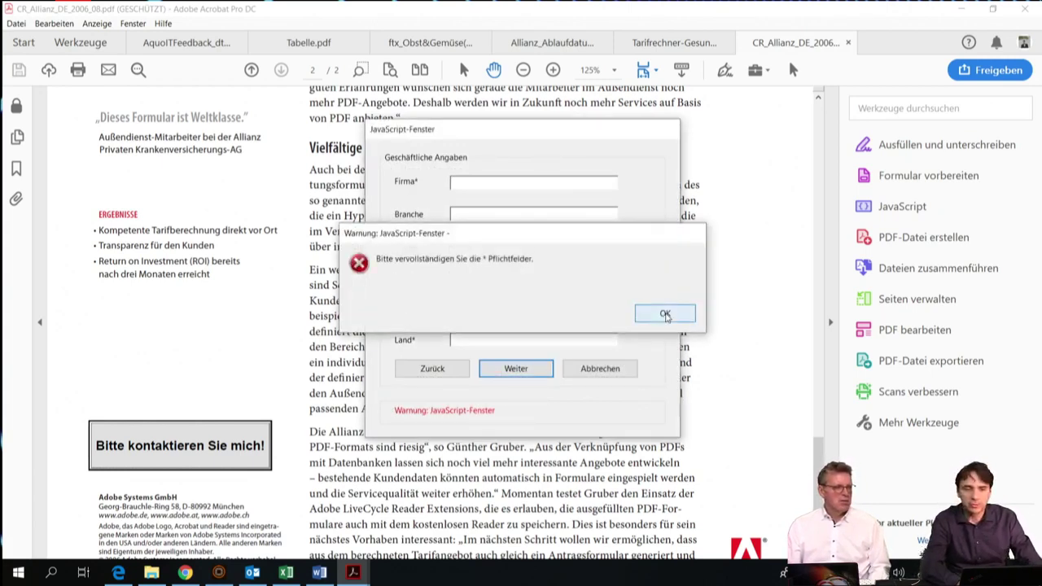
left_click(665, 314)
- Fill the business fields with placeholder text, finish the wizard and send the data by e-mail
left_click(561, 184)
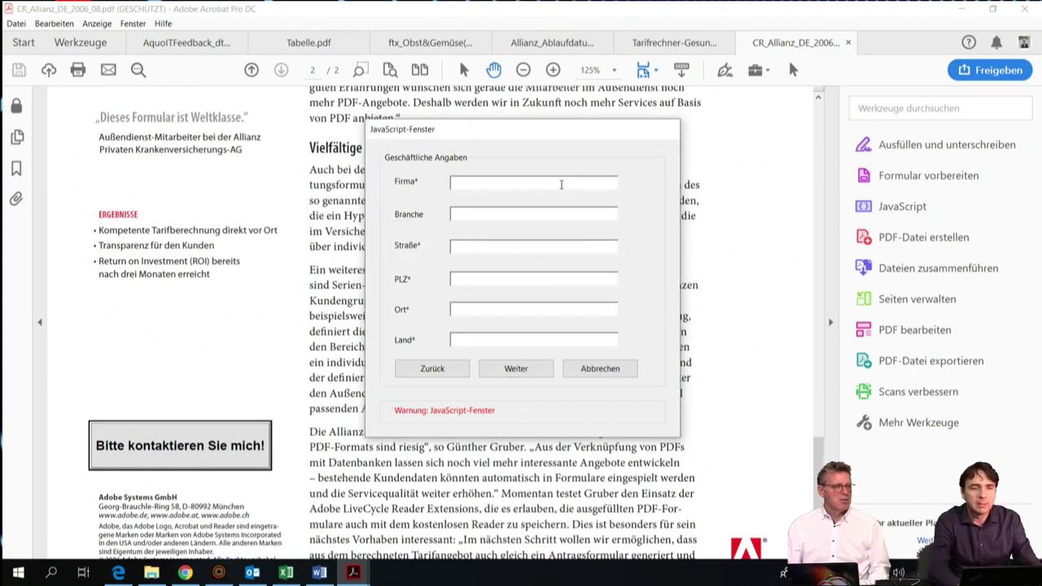
type("k")
key("Tab")
type("ölk")
key("Tab")
type("ölk\t")
type("ök")
key("Tab")
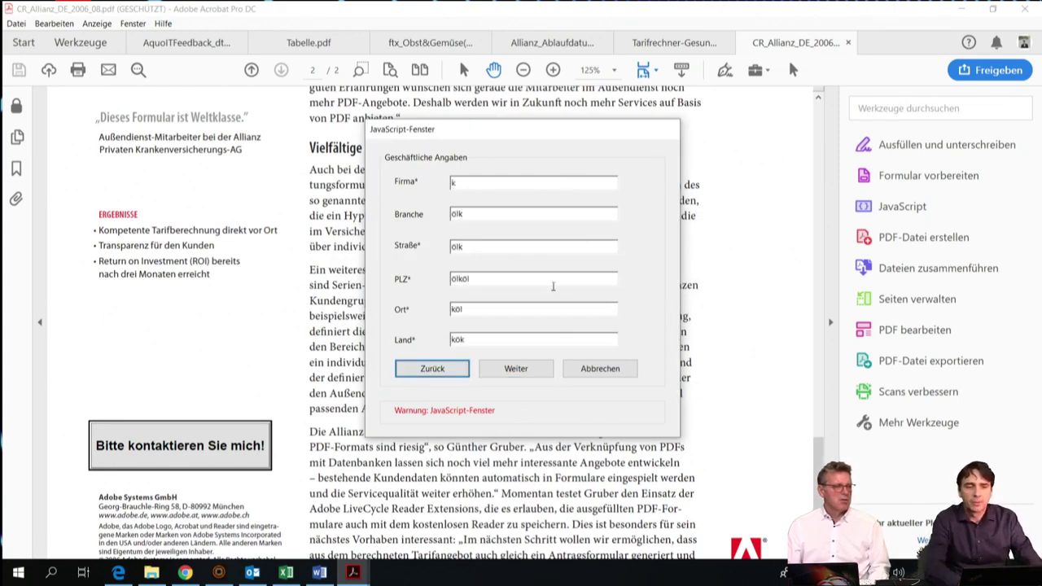
left_click(517, 368)
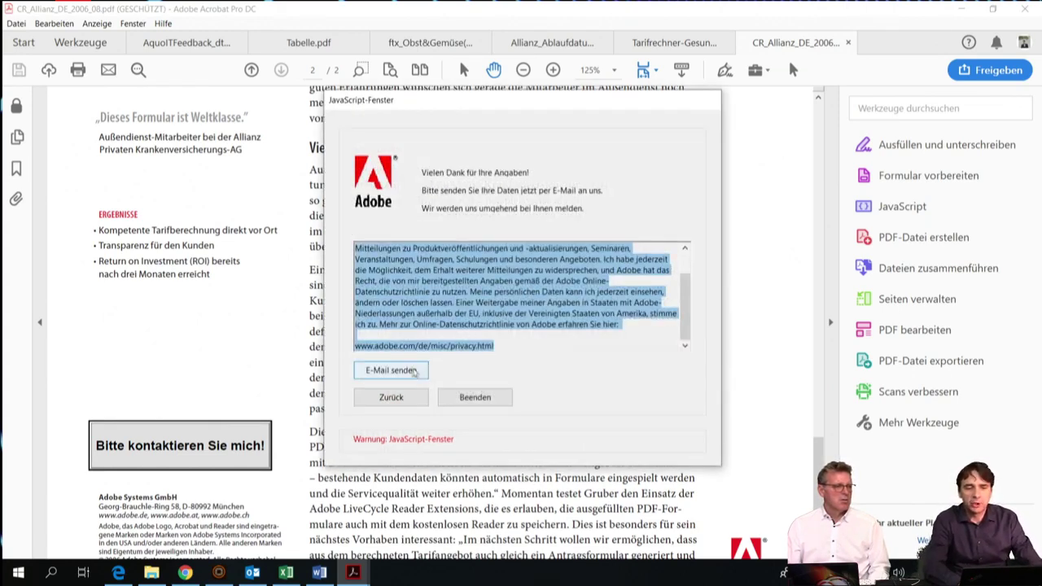
left_click(407, 375)
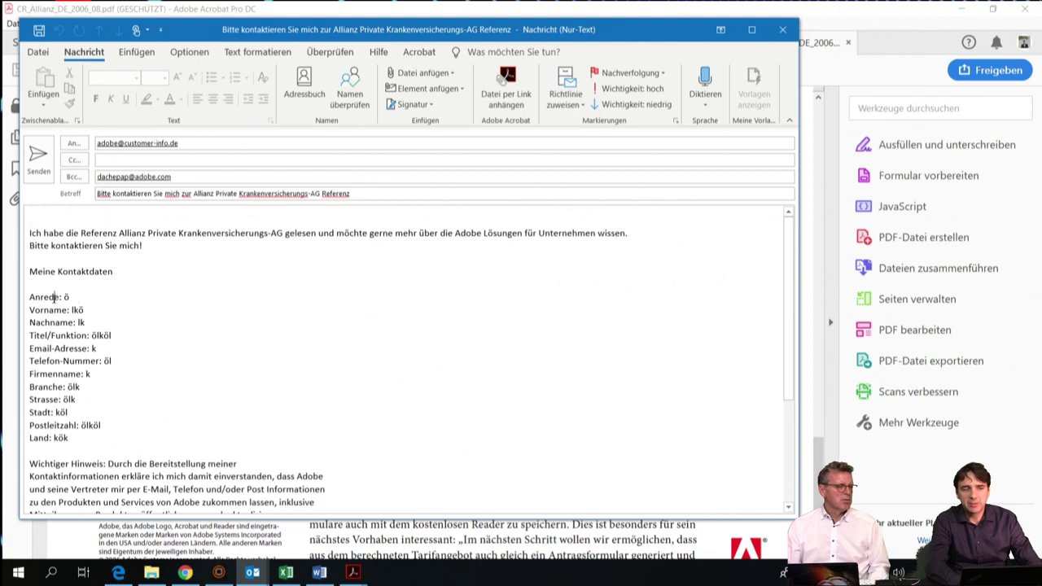
- Inspect the company line in the generated Outlook message, then close it unsent
left_click_drag(79, 375, 83, 375)
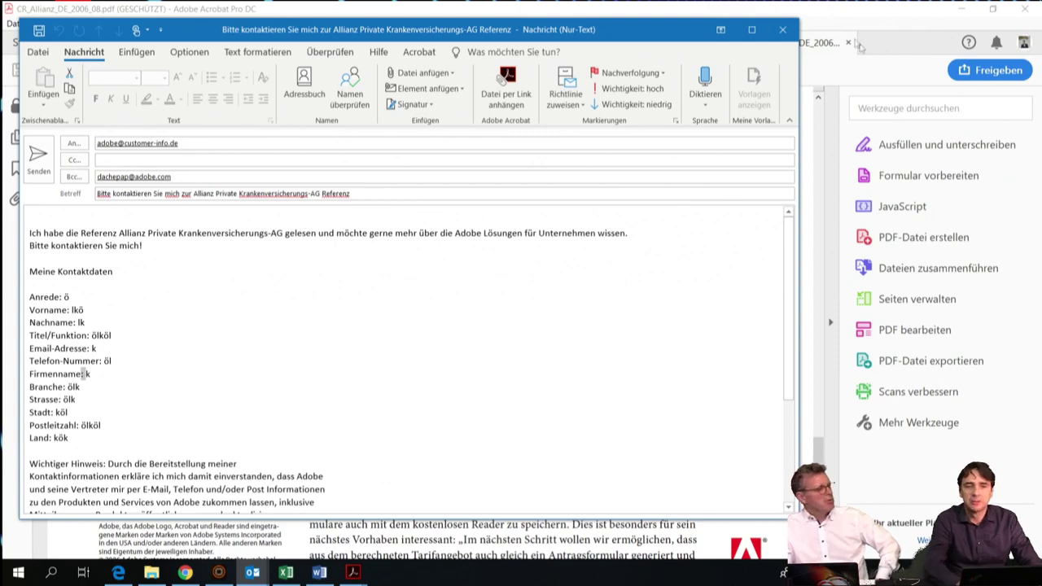
left_click(790, 31)
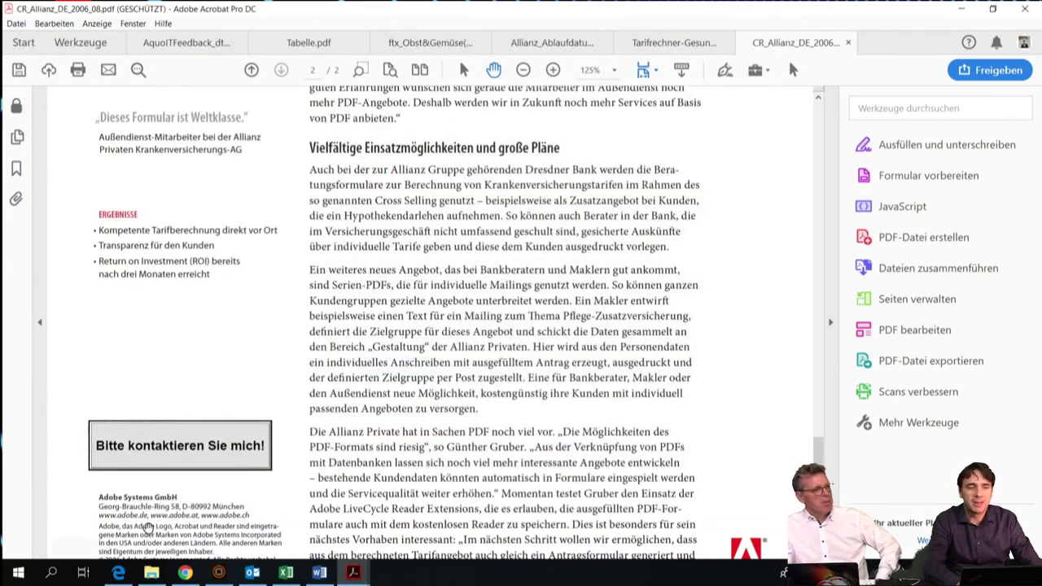
- Open Allianz_Referenz_FORMATIX.pdf and press 'Bitte mehr Informationen!' to start its wizard
left_click(151, 574)
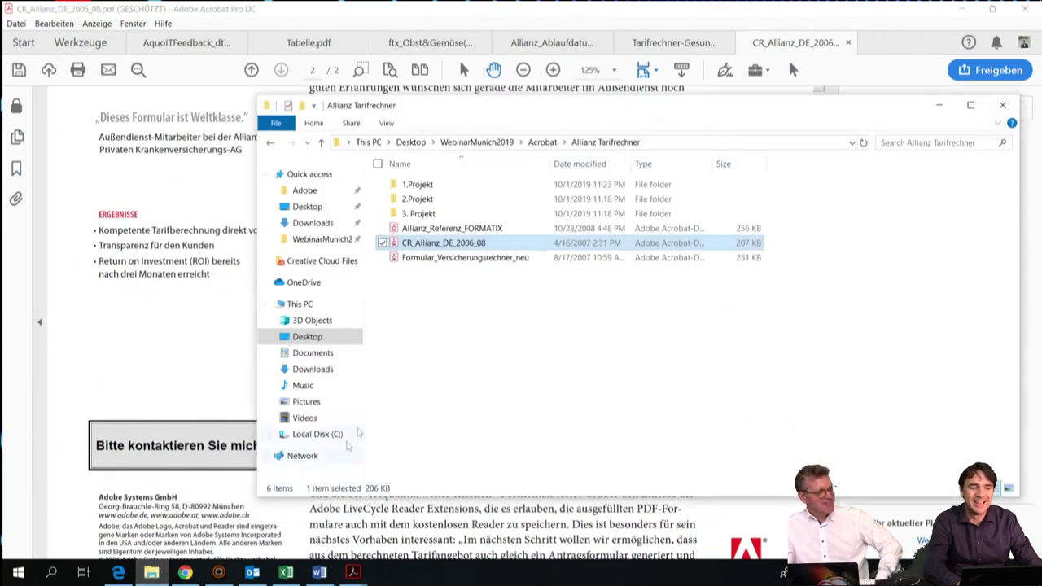
double_click(430, 231)
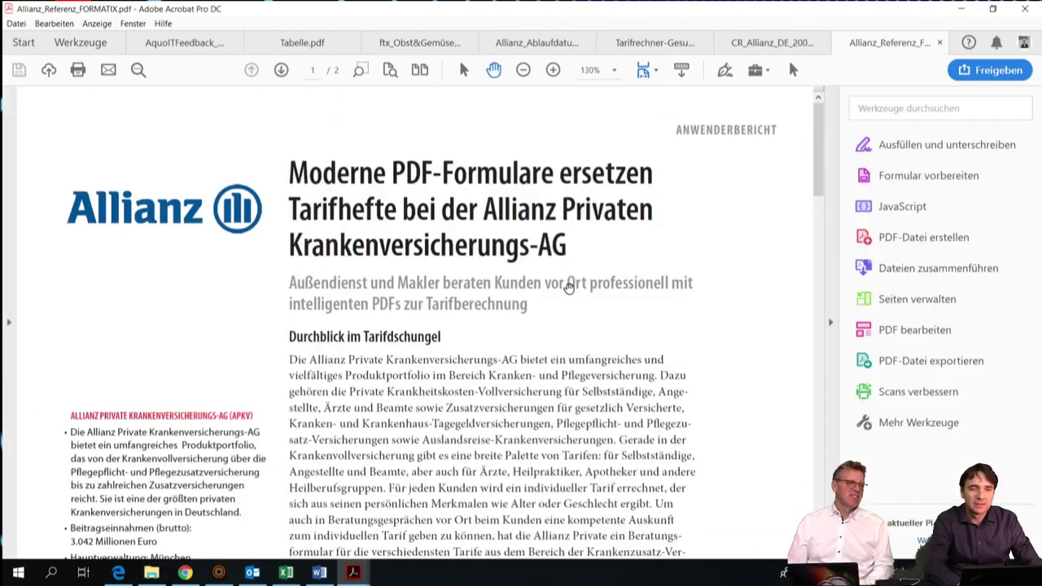
scroll(488, 325, "down", 5)
scroll(476, 356, "down", 3)
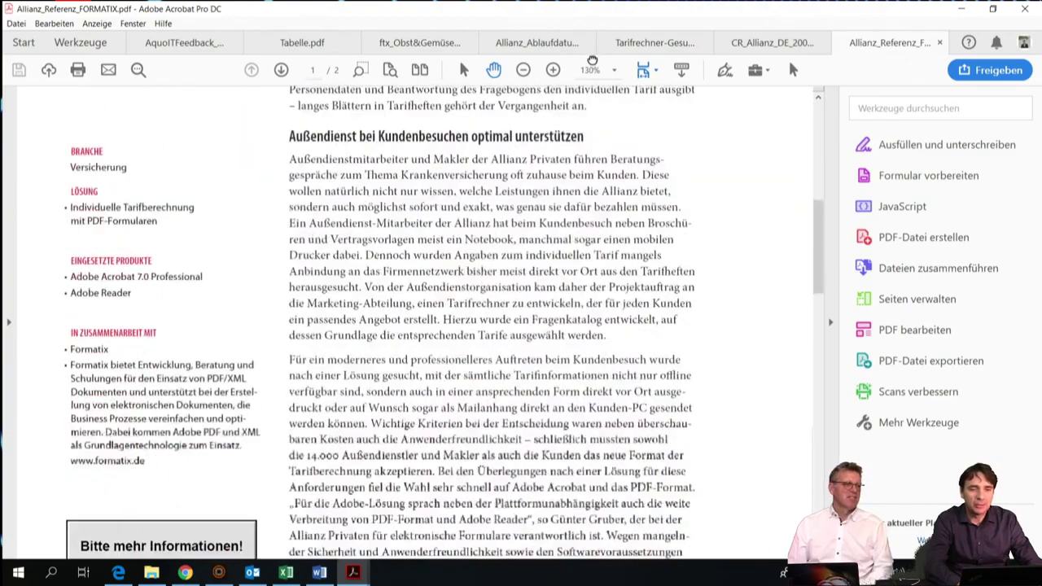
scroll(499, 255, "down", 1)
left_click(126, 457)
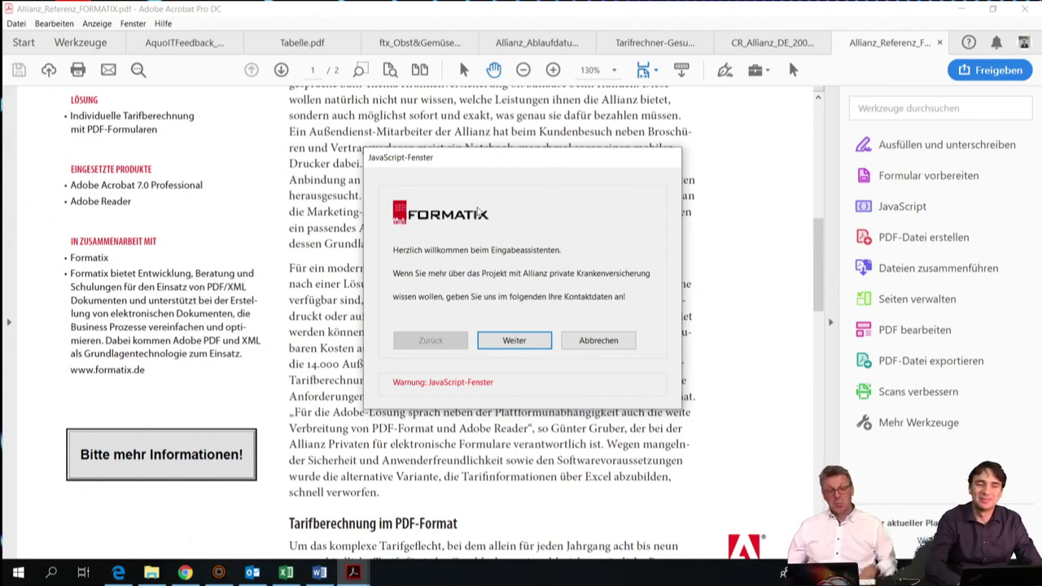
- Cancel the FORMATIX JavaScript-Fenster welcome dialog with Abbrechen
left_click(606, 342)
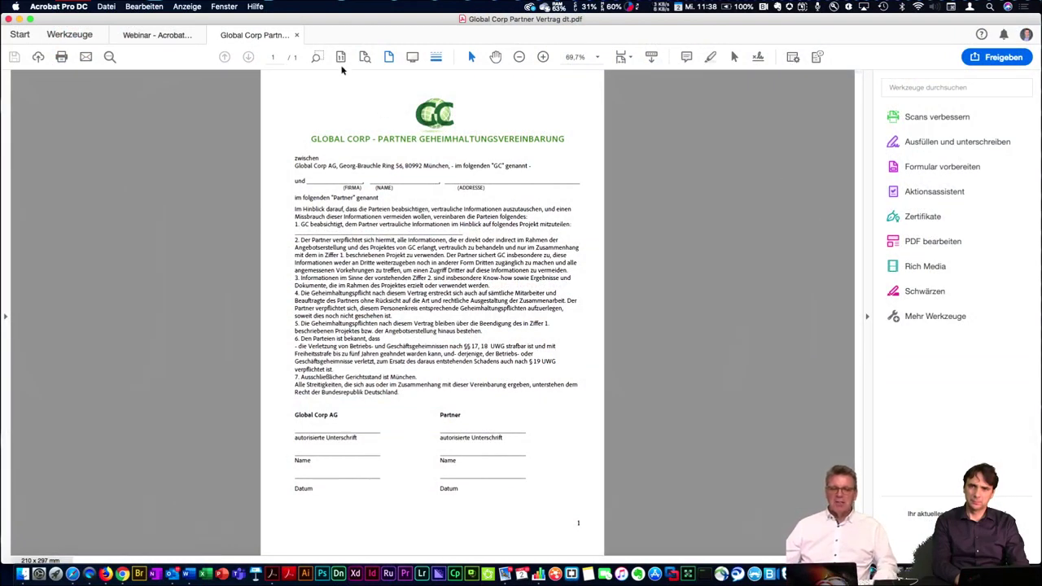
- Zoom the Global Corp NDA from 69.7% to 150% and scroll down to the partner lines
left_click(543, 57)
left_click(542, 57)
left_click(543, 57)
left_click(543, 57)
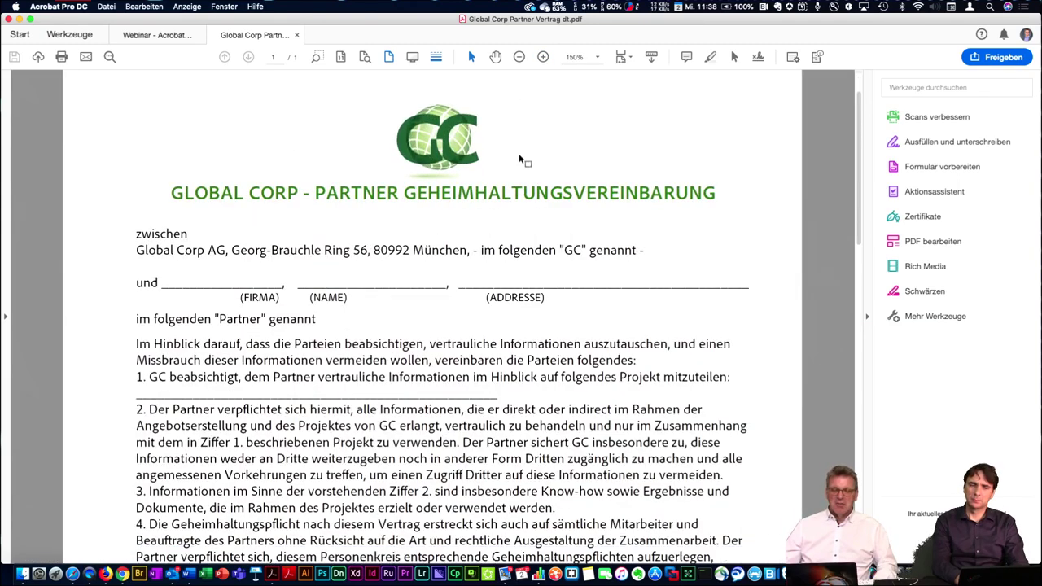
scroll(521, 163, "down", 1)
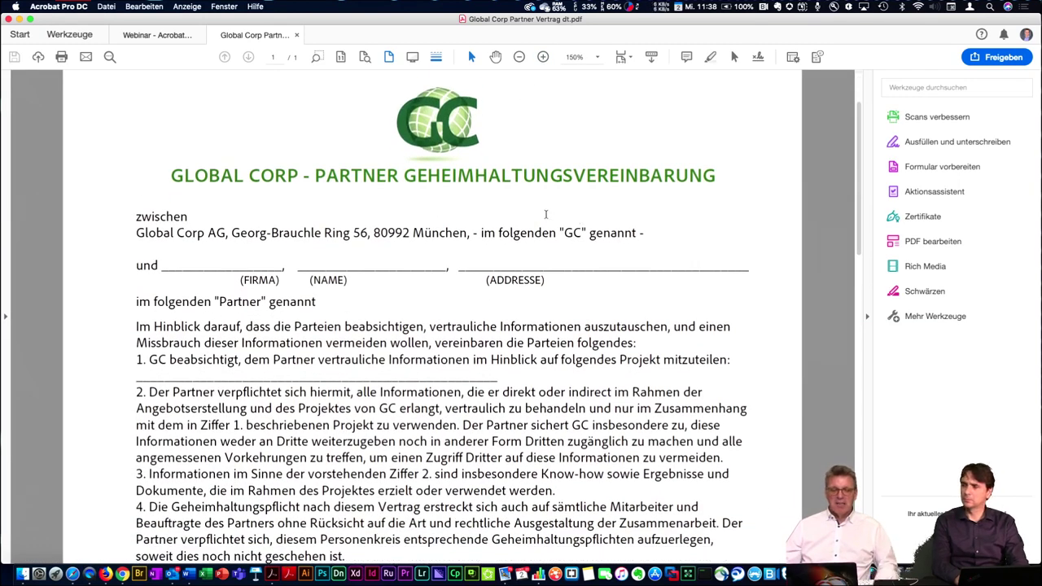
scroll(84, 225, "down", 2)
scroll(307, 241, "down", 2)
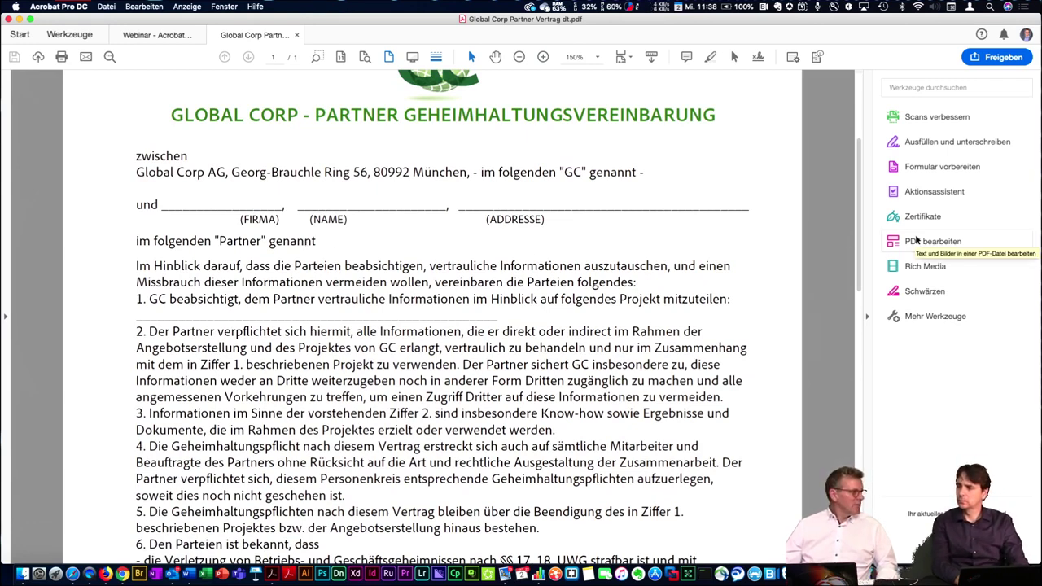
- Run Formular vorbereiten with 'Dieses Dokument benötigt Unterschriften' kept on so fields are auto-detected
left_click(940, 166)
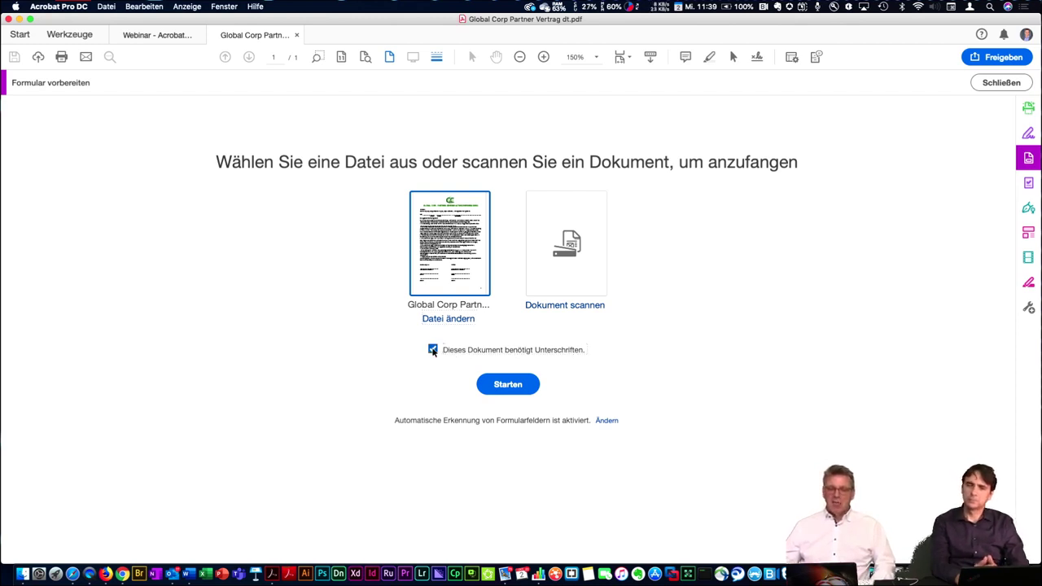
left_click(508, 385)
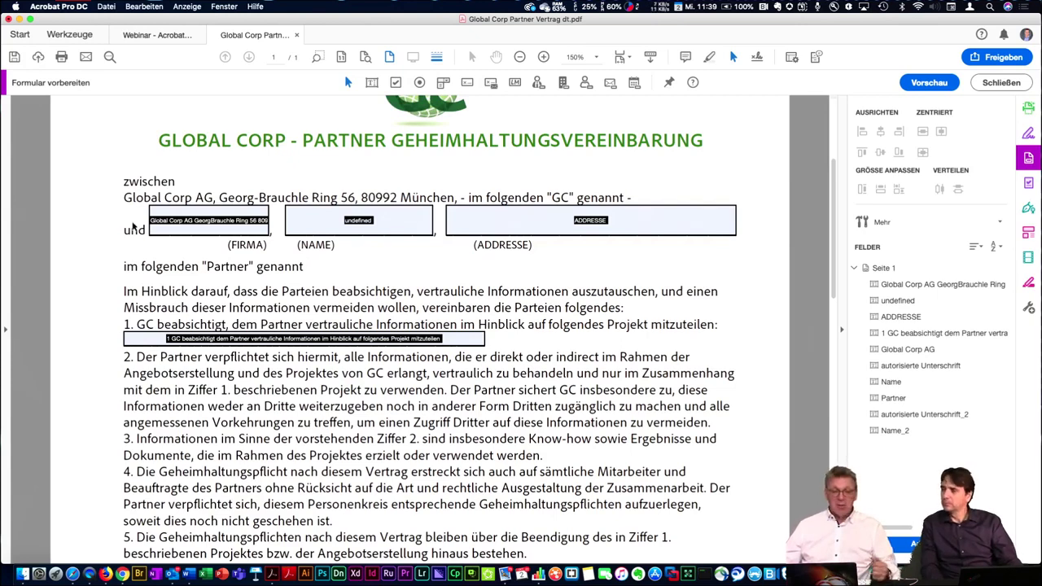
- Assign the FIRMA field to Unterzeichner 2 as required, then bring up NAME's properties
left_click(200, 233)
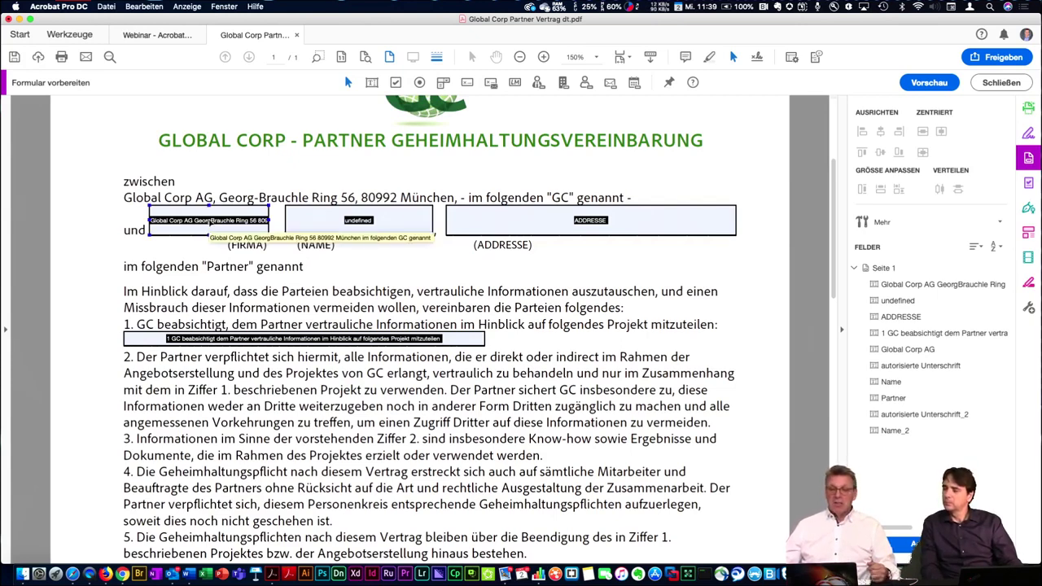
double_click(209, 222)
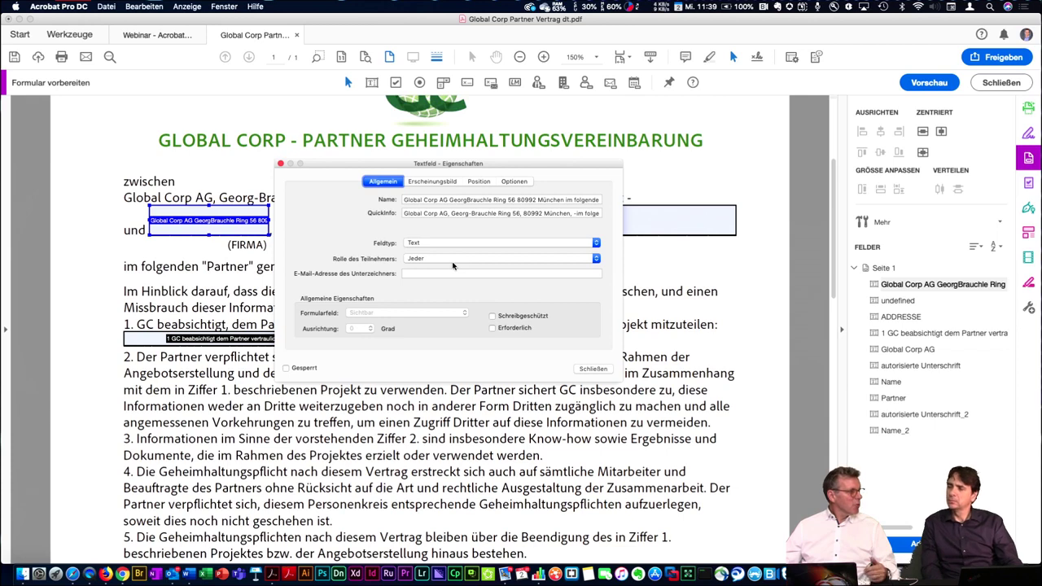
left_click(454, 258)
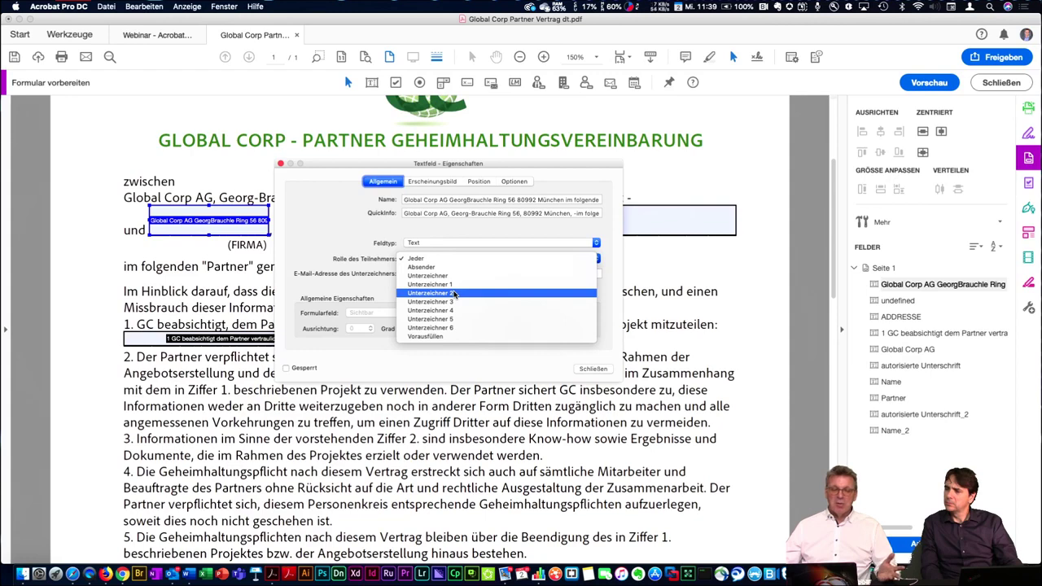
left_click(455, 294)
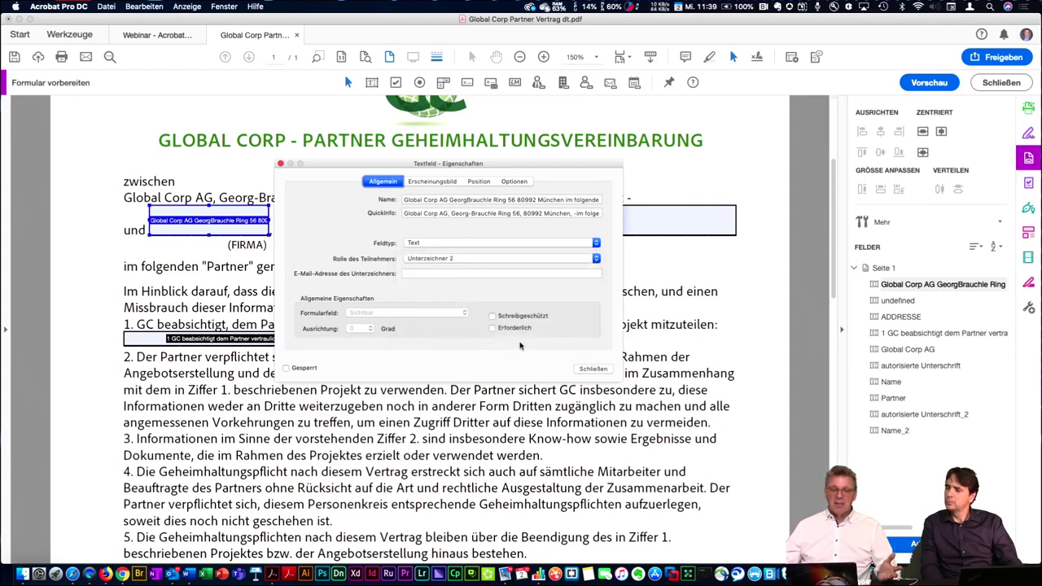
left_click(492, 328)
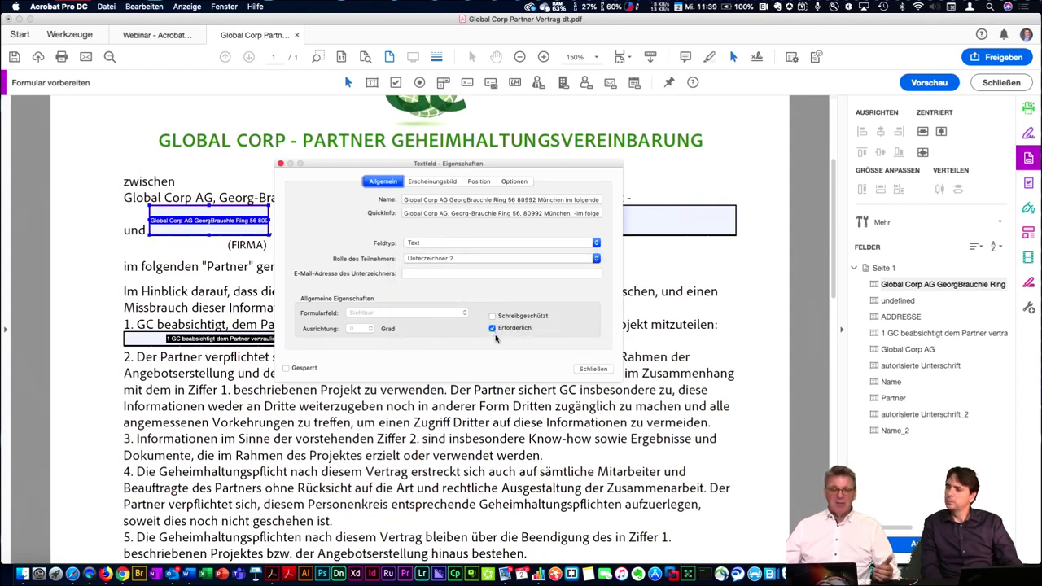
left_click(593, 369)
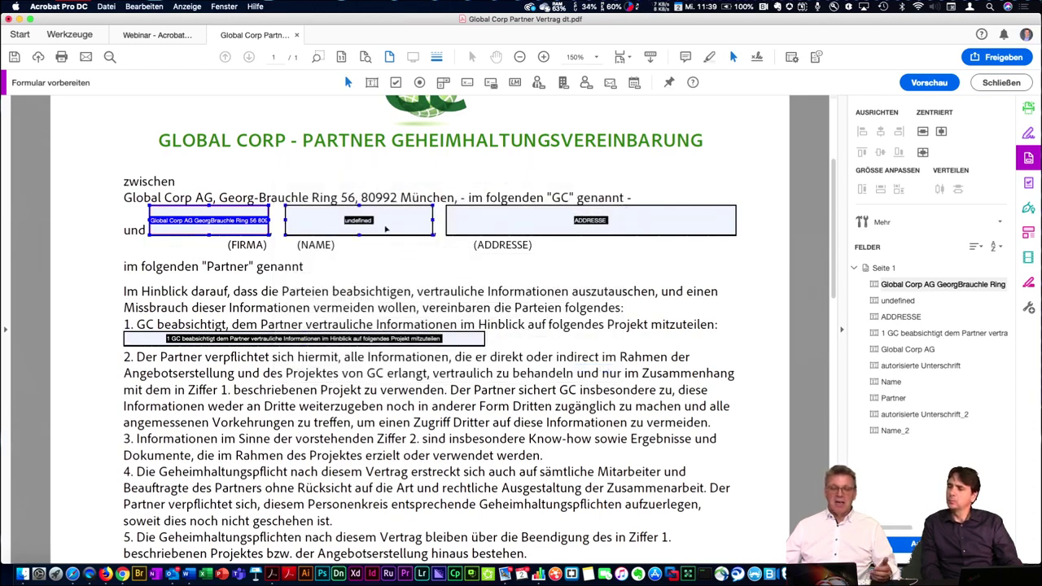
double_click(386, 229)
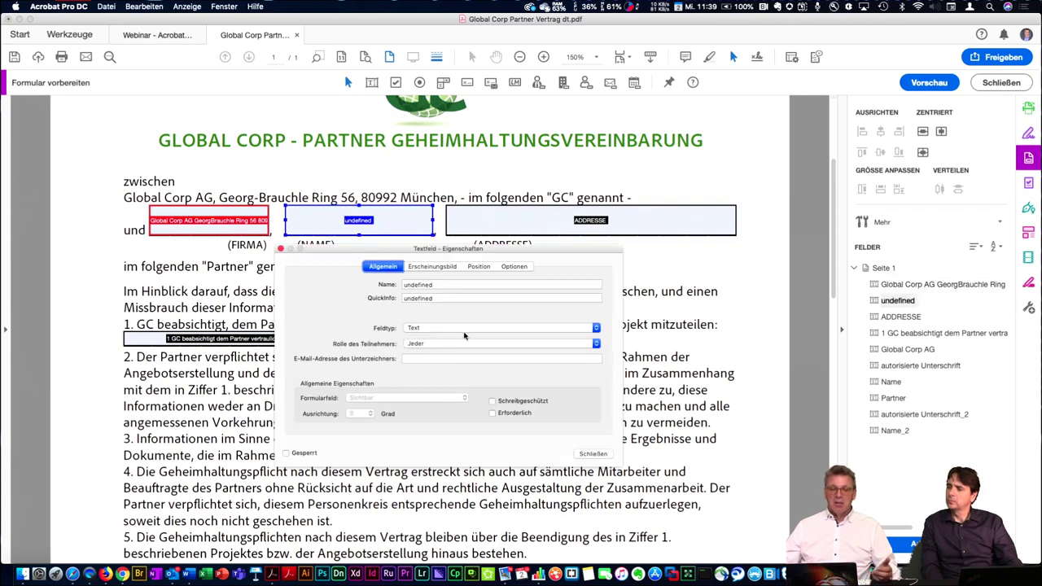
- Keep NAME as a Text field and assign it to Unterzeichner 2, after rechecking FIRMA
left_click(466, 329)
left_click(466, 328)
left_click(453, 343)
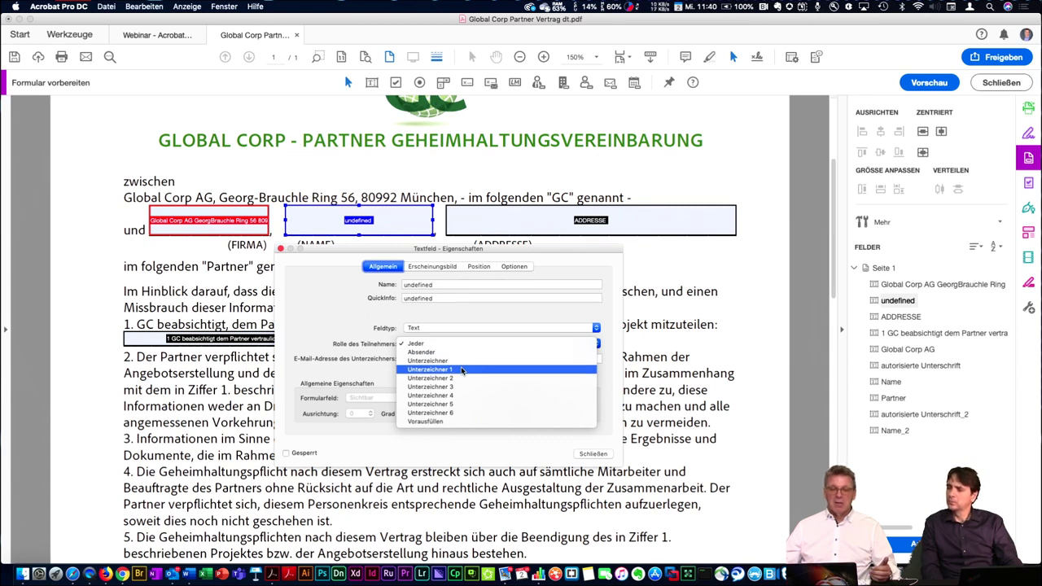
left_click(461, 370)
left_click(593, 454)
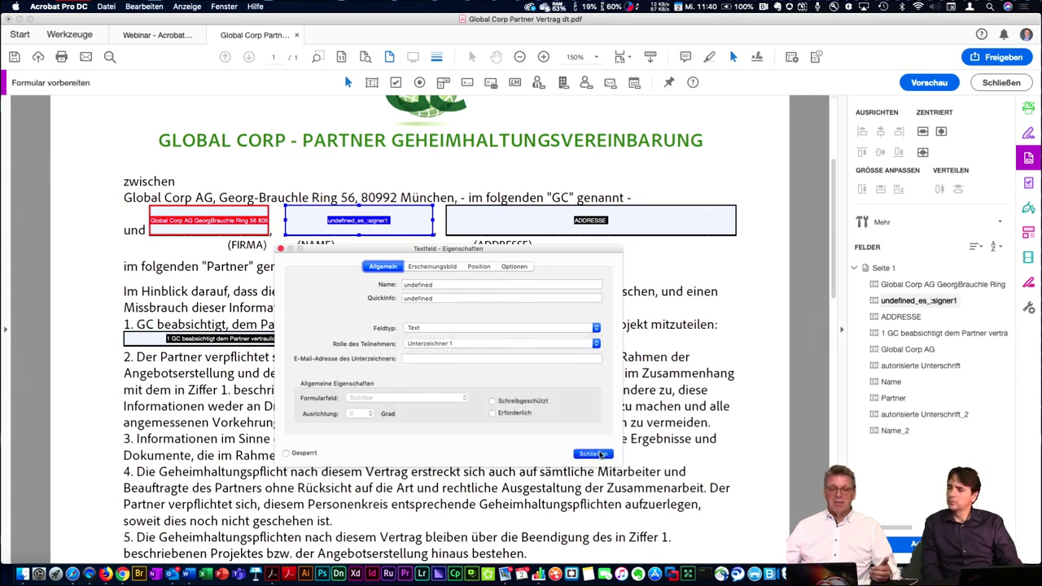
left_click(221, 226)
double_click(222, 227)
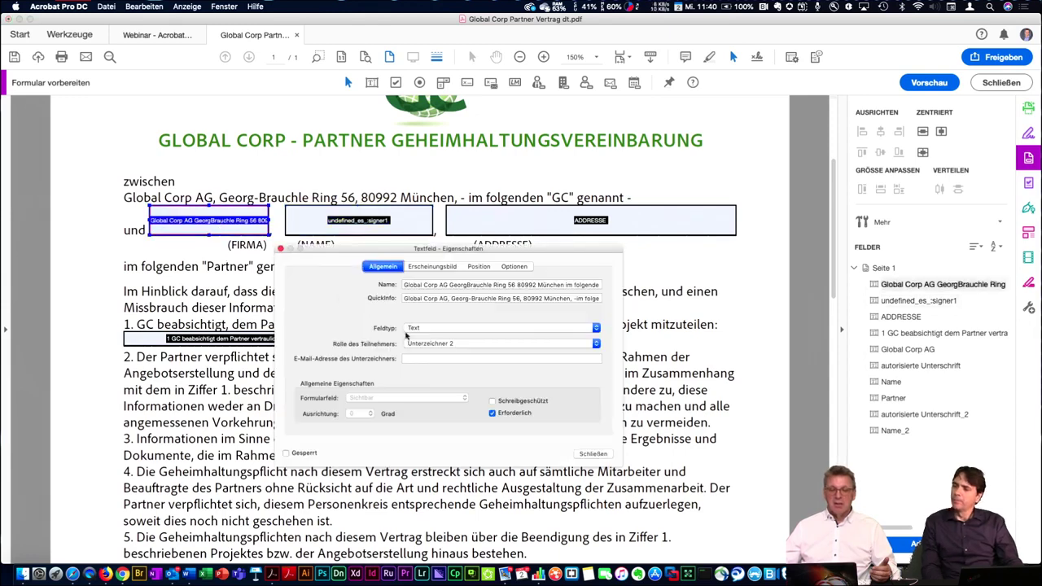
left_click(592, 454)
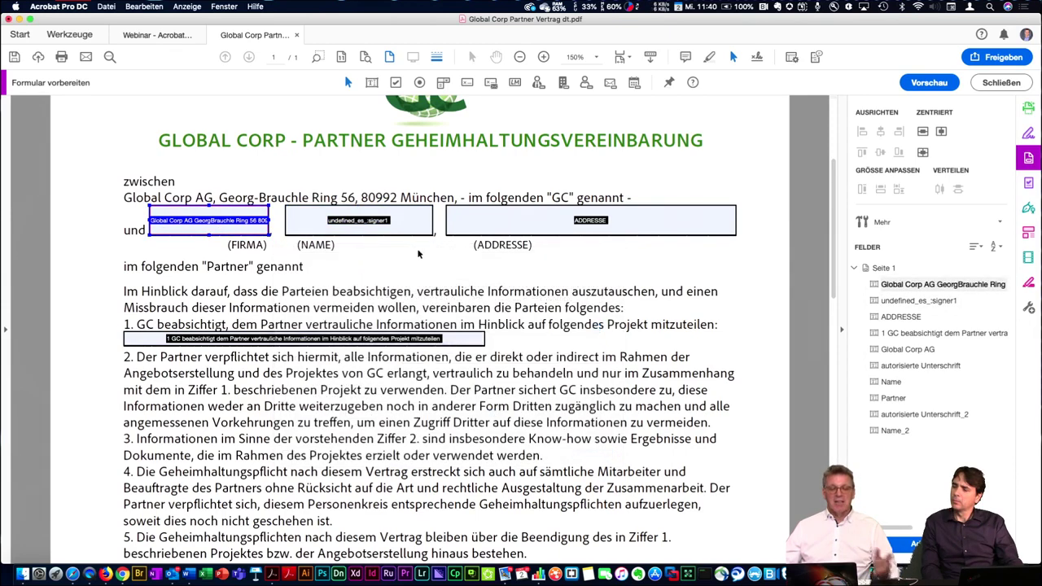
double_click(374, 222)
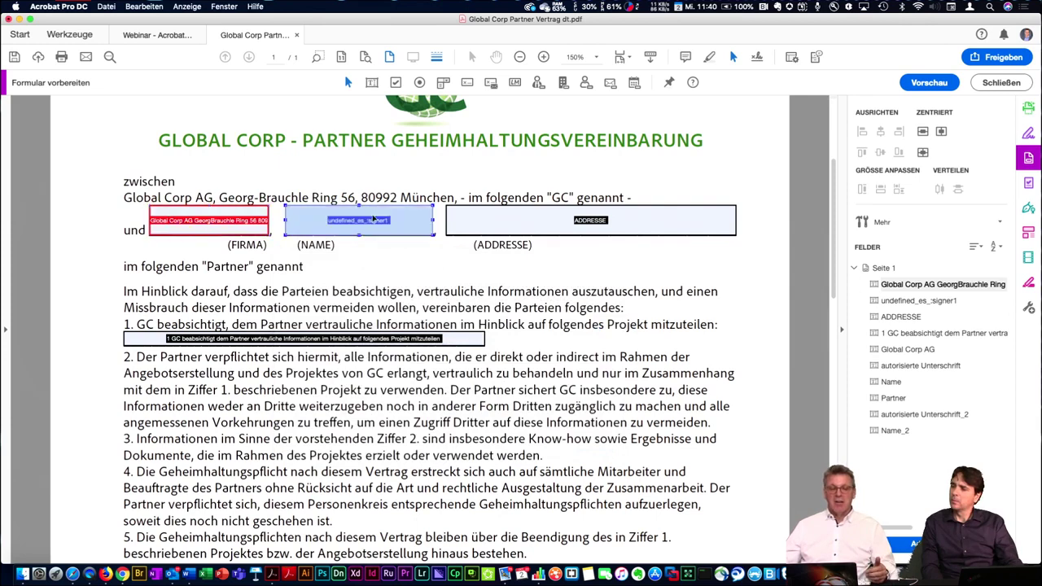
left_click(468, 347)
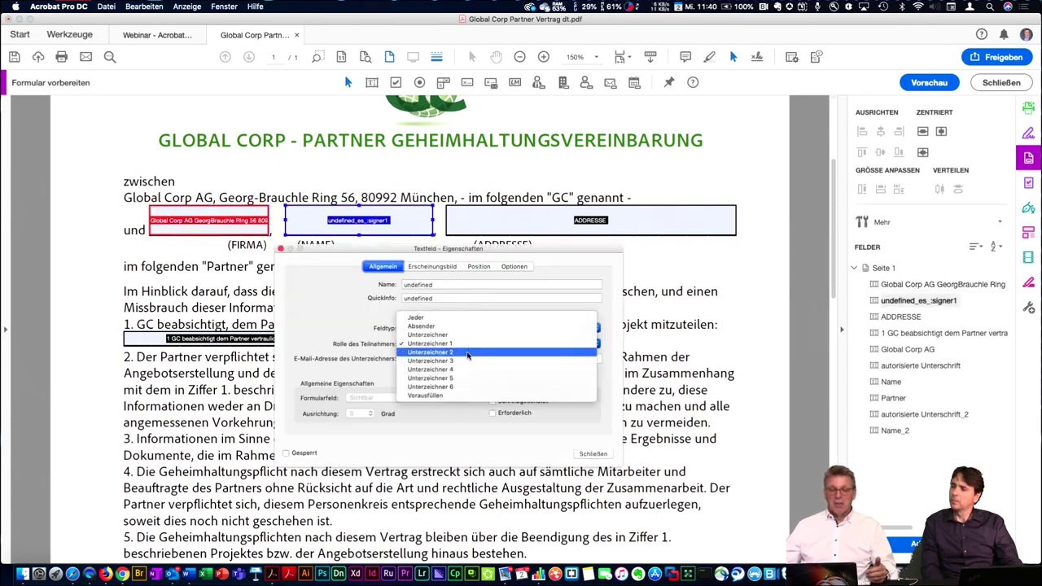
left_click(468, 355)
left_click(593, 454)
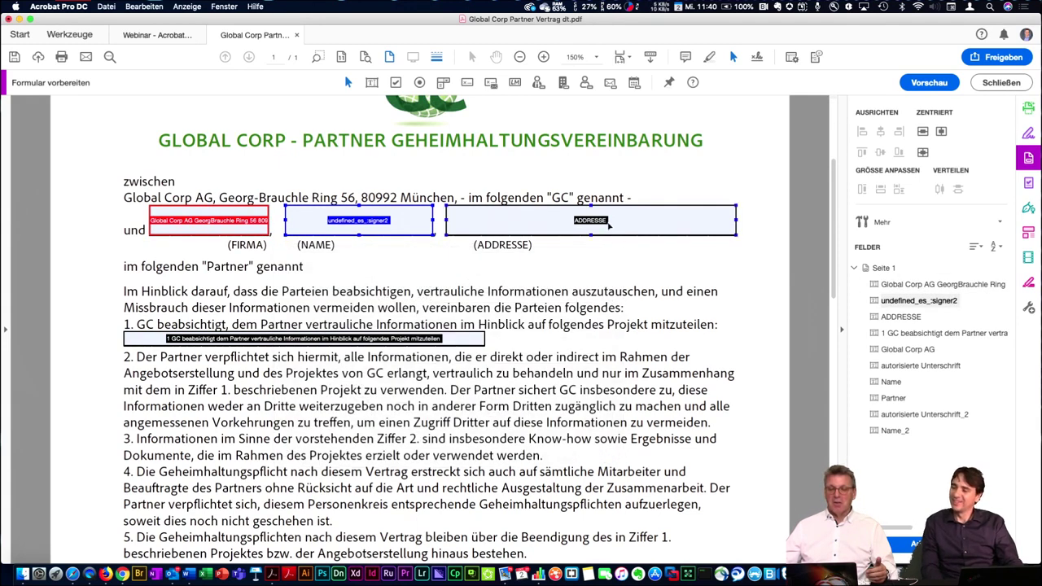
- Assign the ADDRESSE field to Unterzeichner 2
double_click(607, 224)
left_click(496, 345)
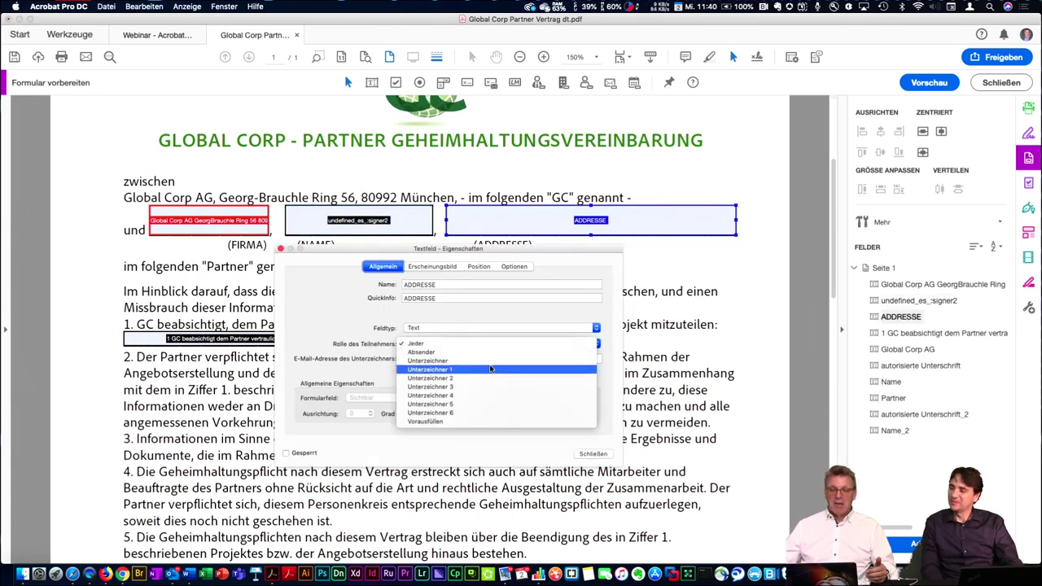
left_click(586, 453)
left_click(591, 453)
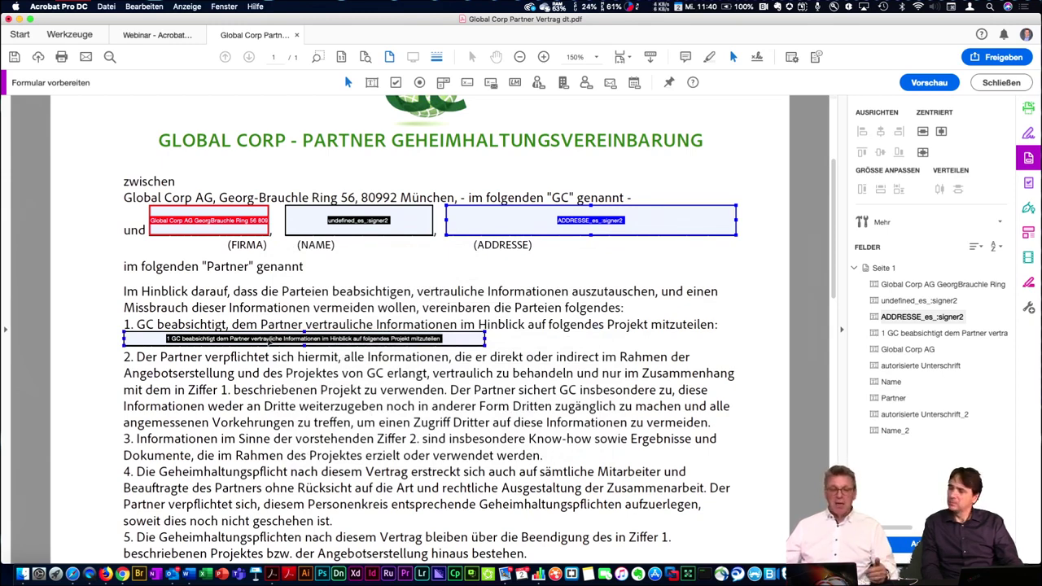
- Assign the project-description field to Unterzeichner 1
double_click(269, 341)
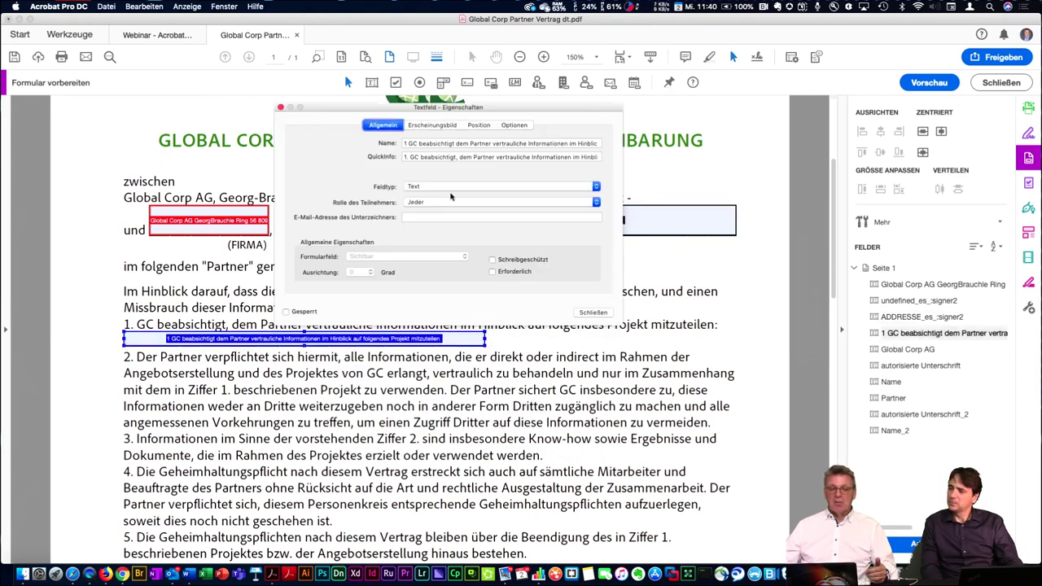
left_click(447, 205)
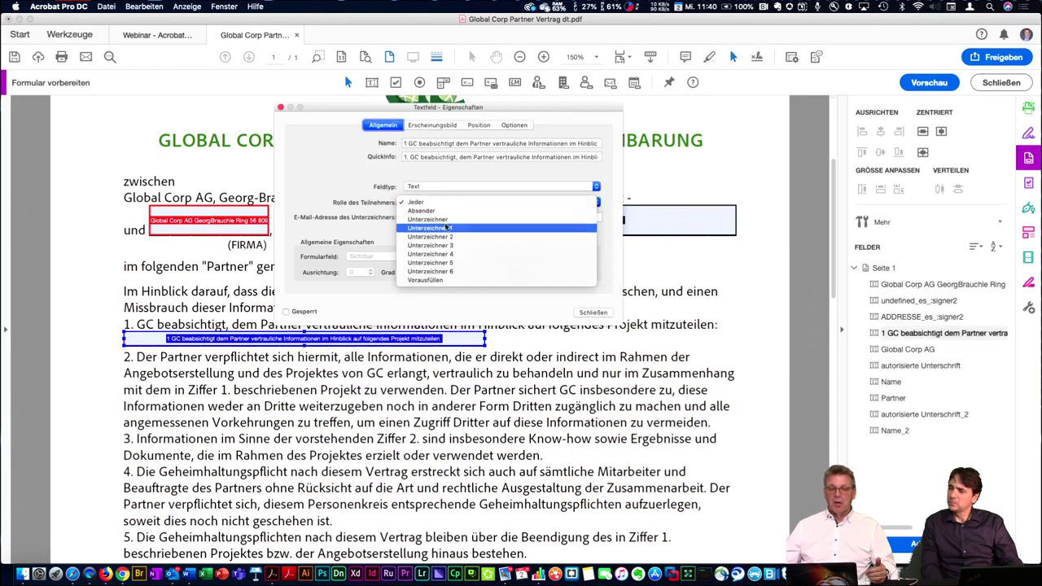
left_click(447, 221)
left_click(602, 315)
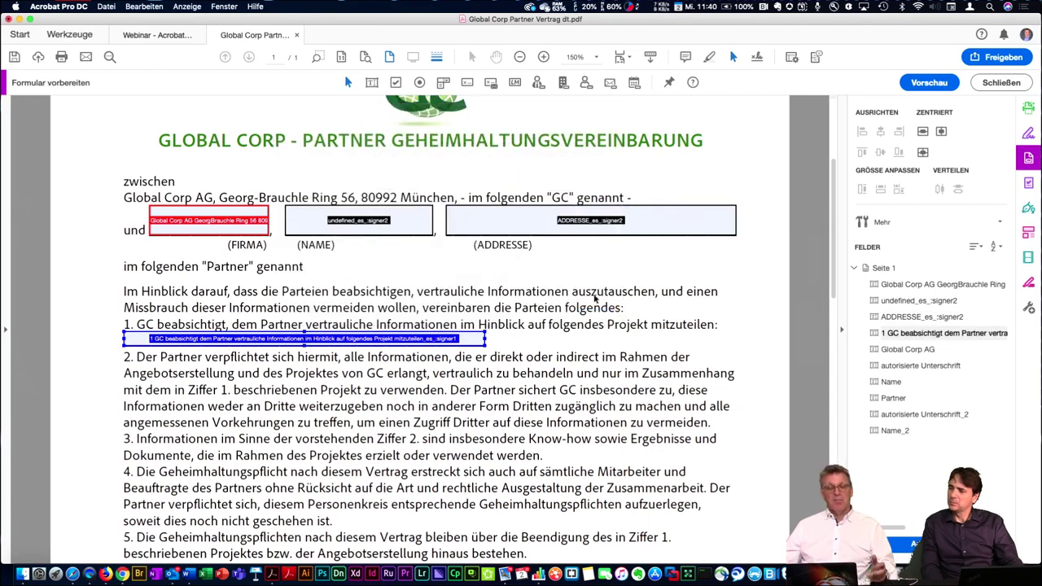
- Scroll down to the signature blocks and delete the Global Corp AG field
scroll(599, 298, "down", 3)
scroll(600, 296, "down", 4)
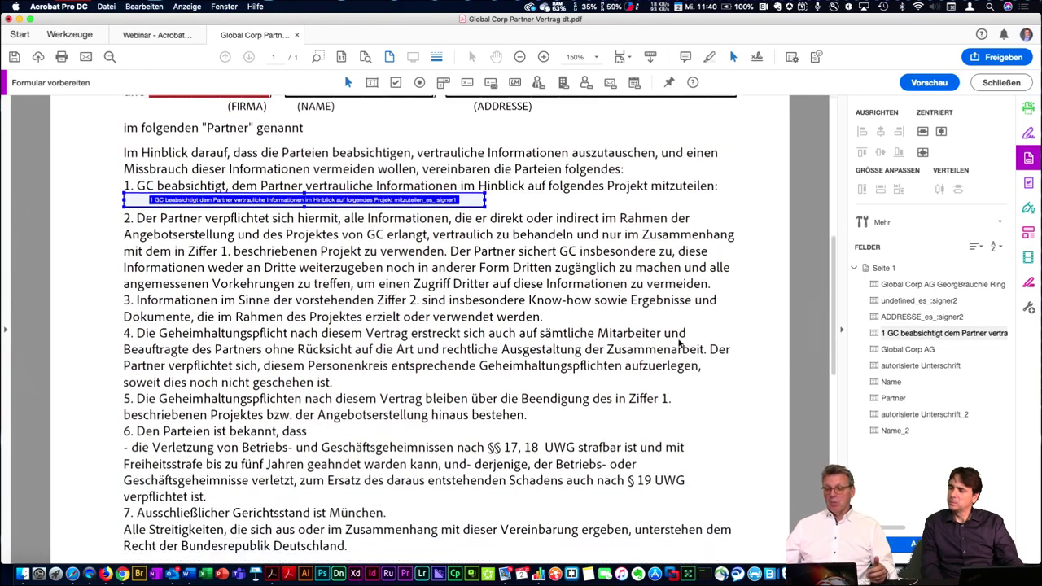
scroll(614, 296, "down", 2)
scroll(615, 296, "down", 3)
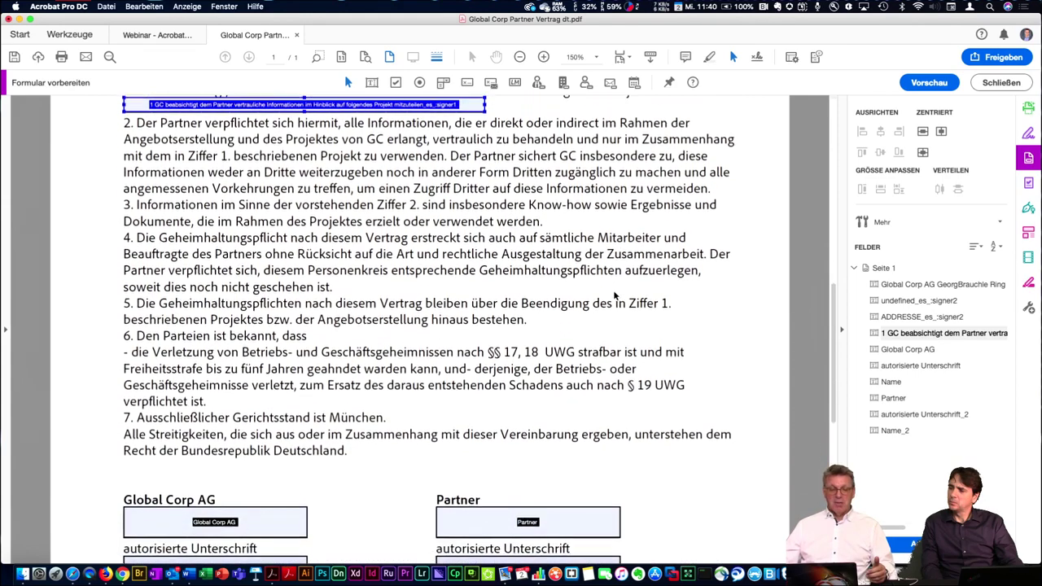
scroll(615, 295, "down", 2)
scroll(615, 295, "down", 3)
scroll(612, 293, "down", 3)
scroll(619, 297, "down", 1)
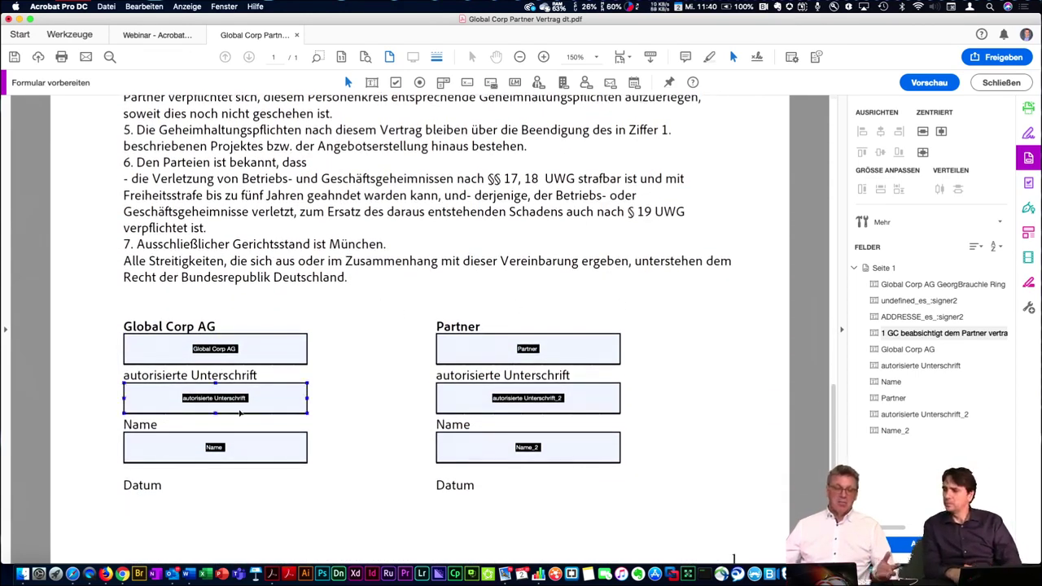
left_click(250, 349)
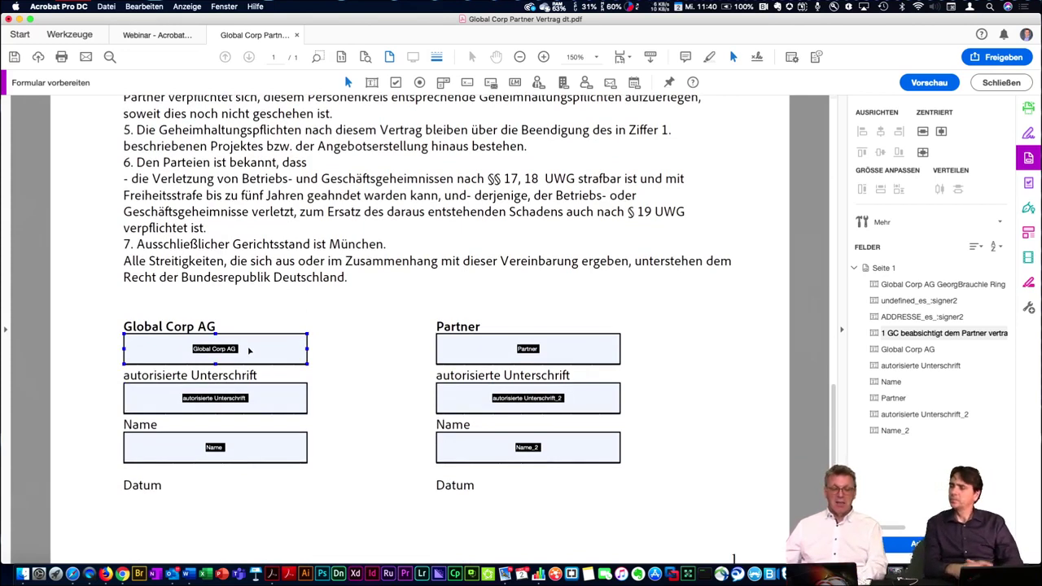
key("Delete")
- Delete the left autorisierte Unterschrift, Name and Partner fields
left_click(257, 395)
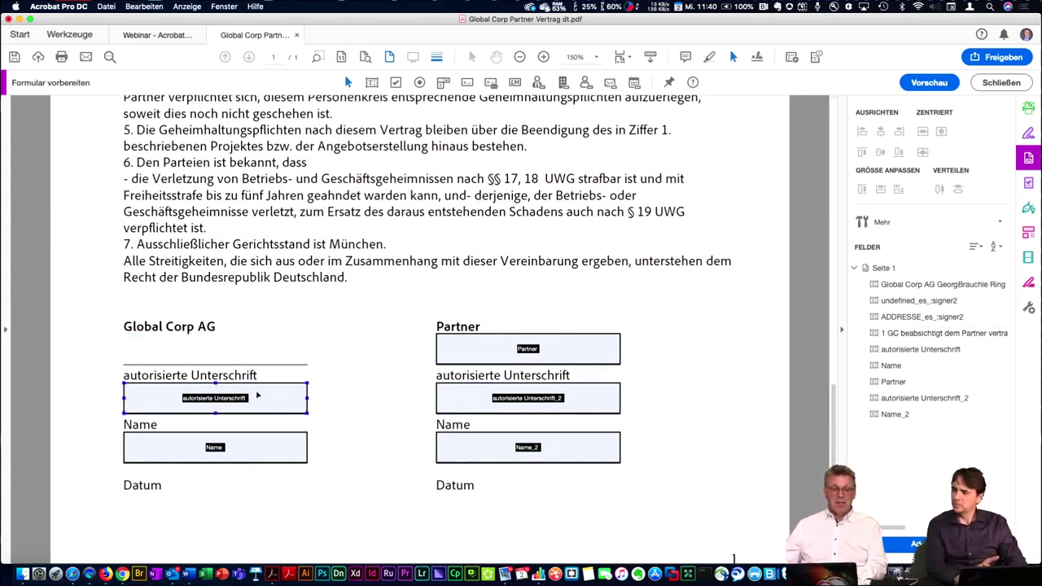
left_click(246, 436)
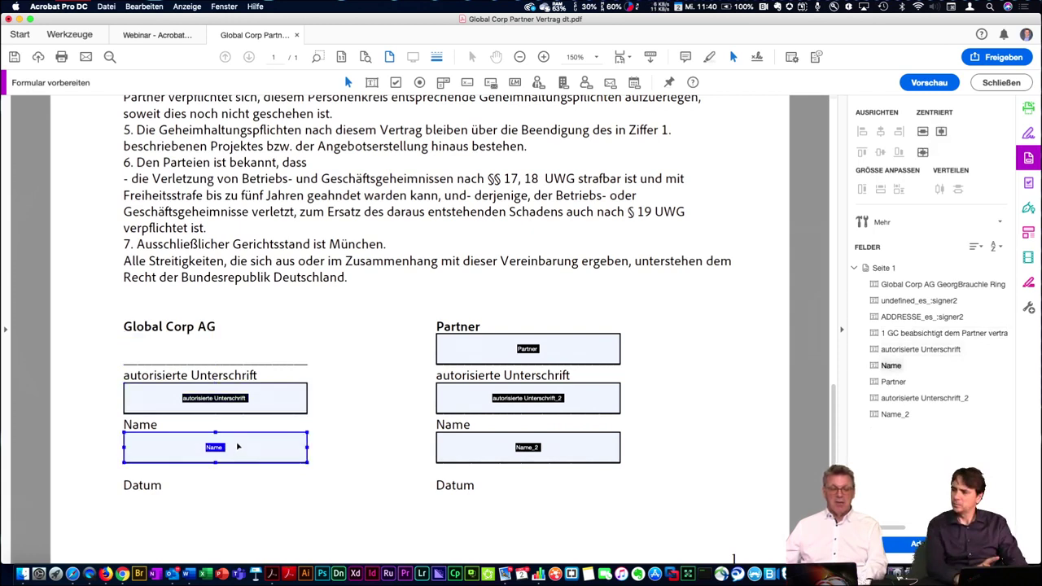
key("Delete")
key("Delete")
key("Delete")
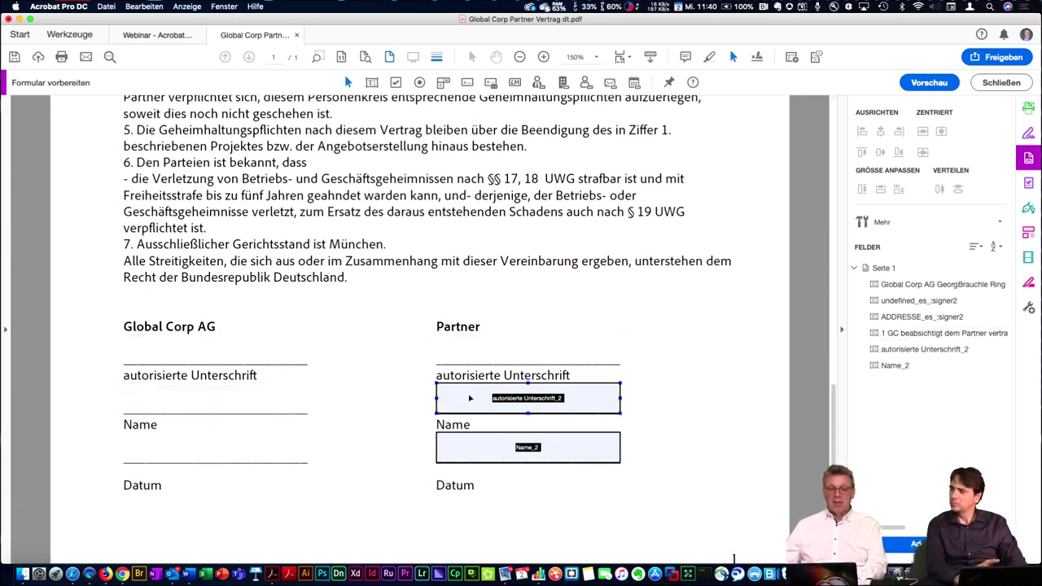
key("Delete")
key("Delete")
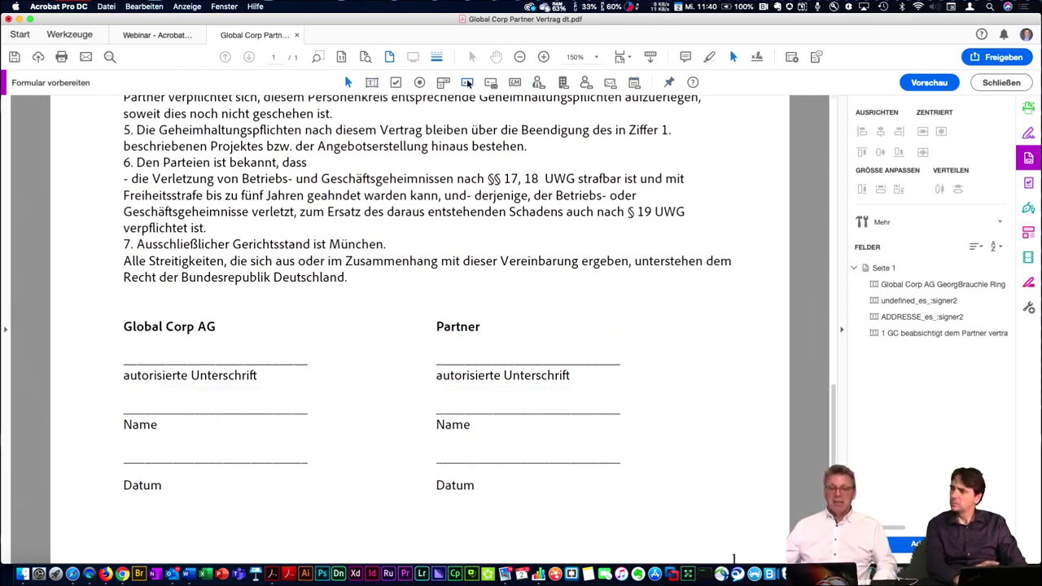
- Place an Adobe Sign signature field and a signer full-name field on the Partner's lines
left_click(468, 83)
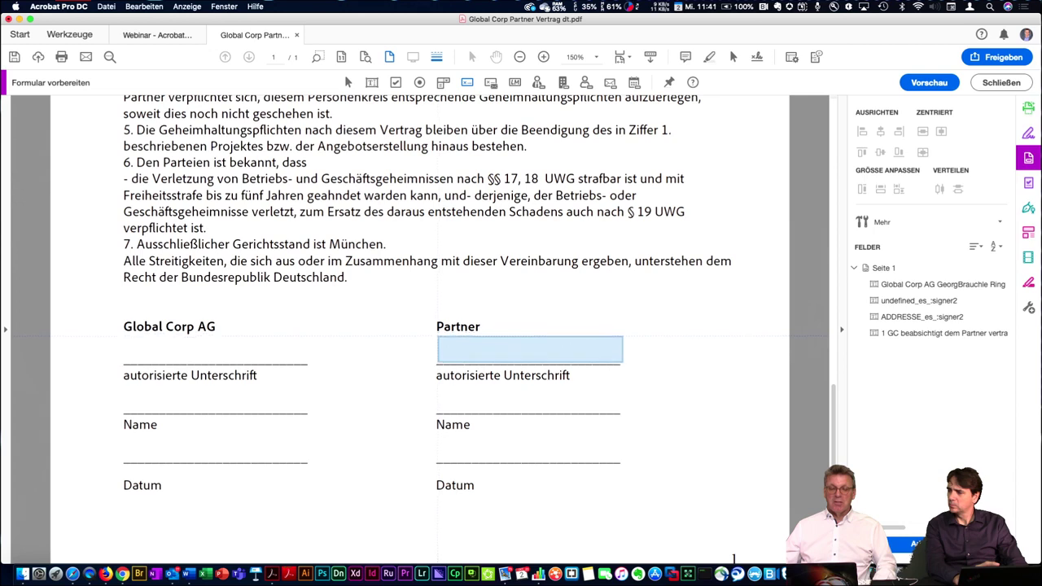
left_click(437, 338)
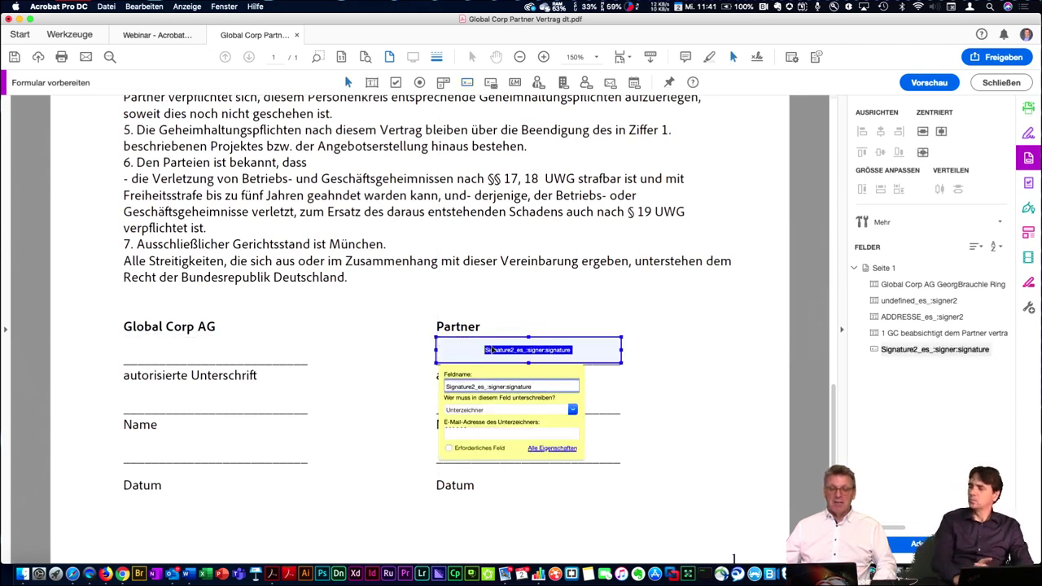
left_click(625, 295)
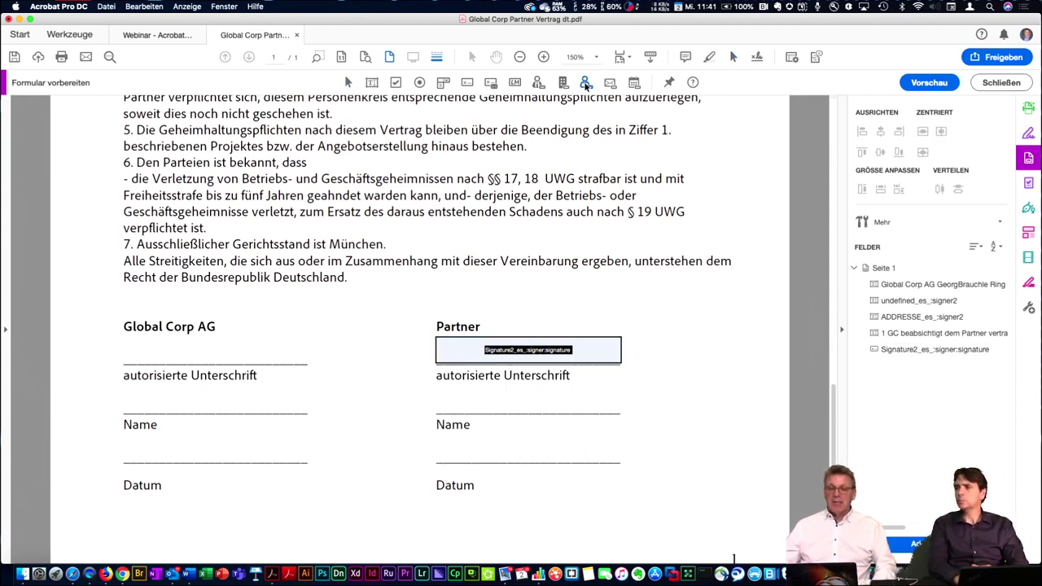
left_click(585, 83)
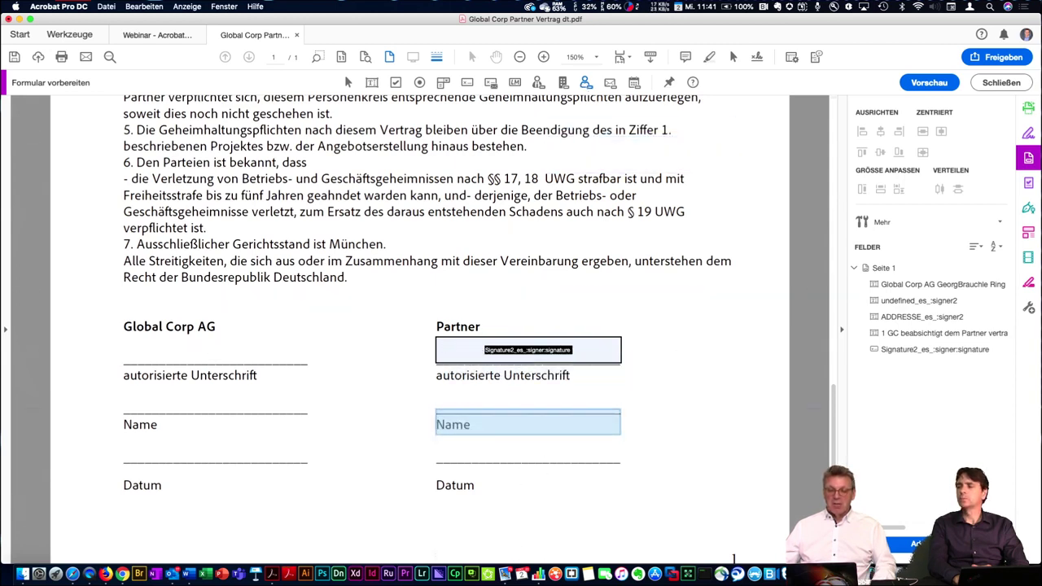
left_click_drag(437, 389, 435, 387)
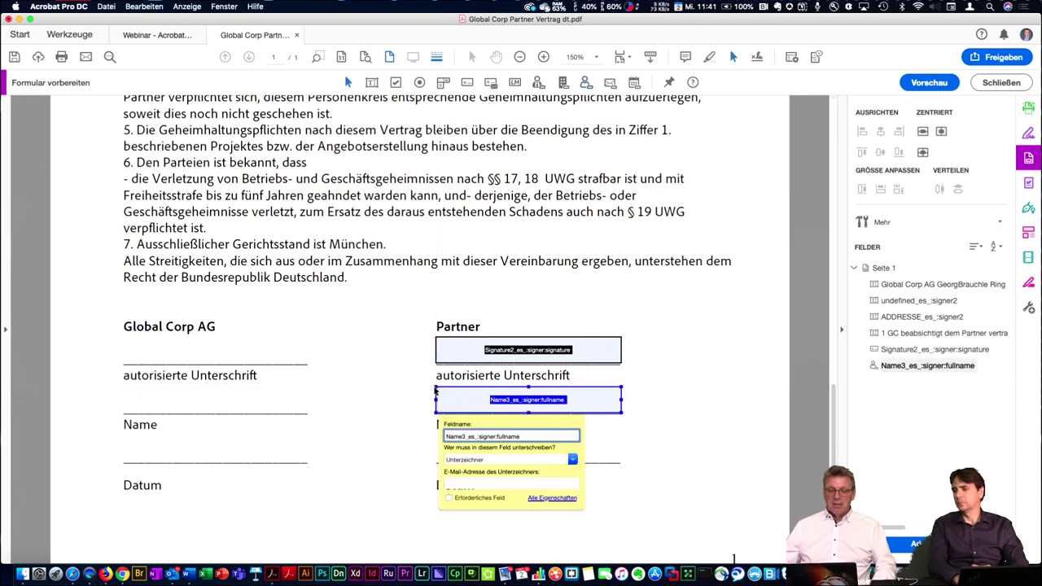
left_click(394, 384)
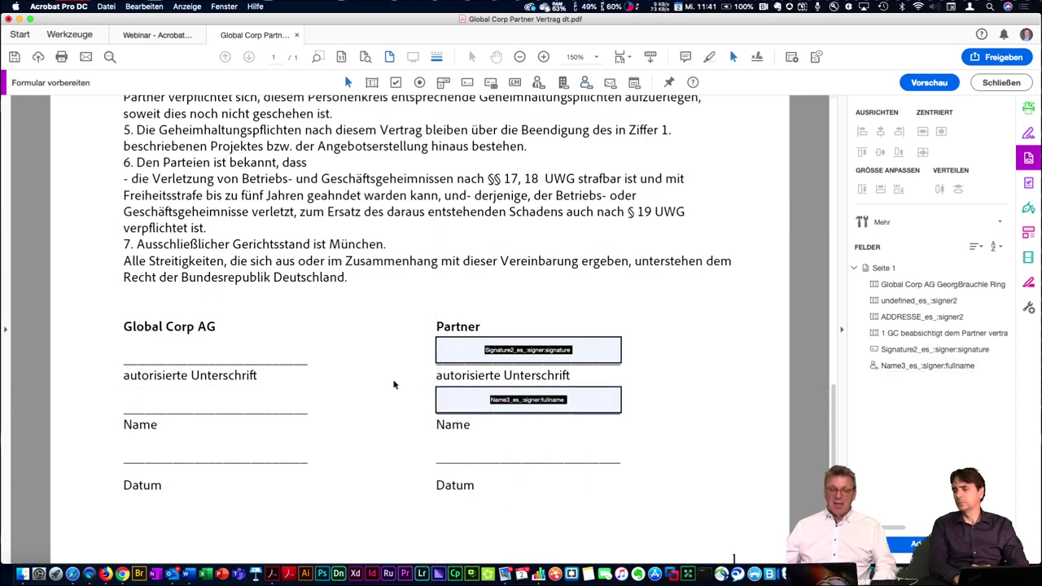
- Add the Partner's signing-date field under Name and a signature field for Global Corp AG
left_click(634, 83)
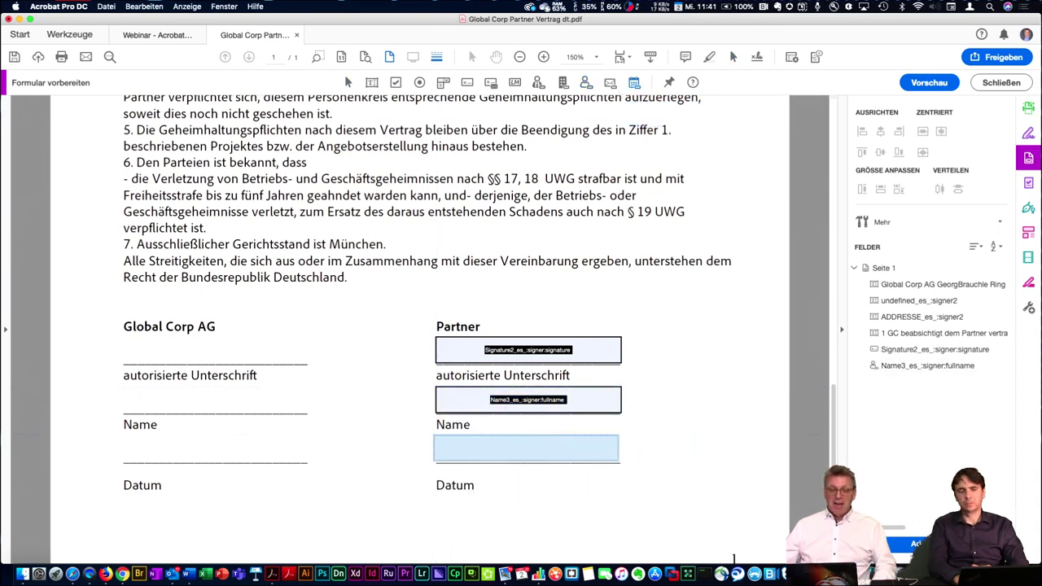
left_click(439, 439)
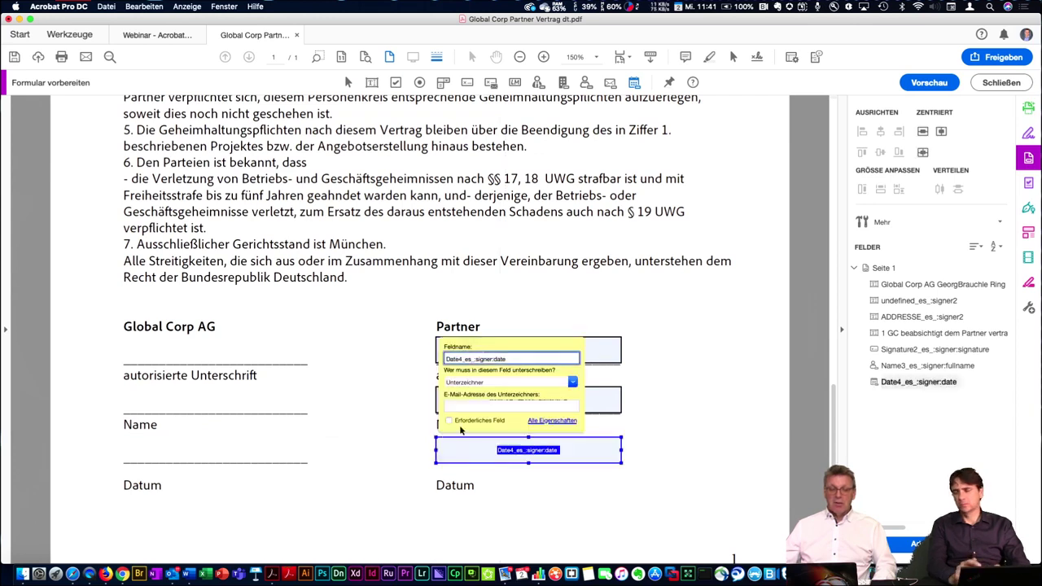
left_click(469, 487)
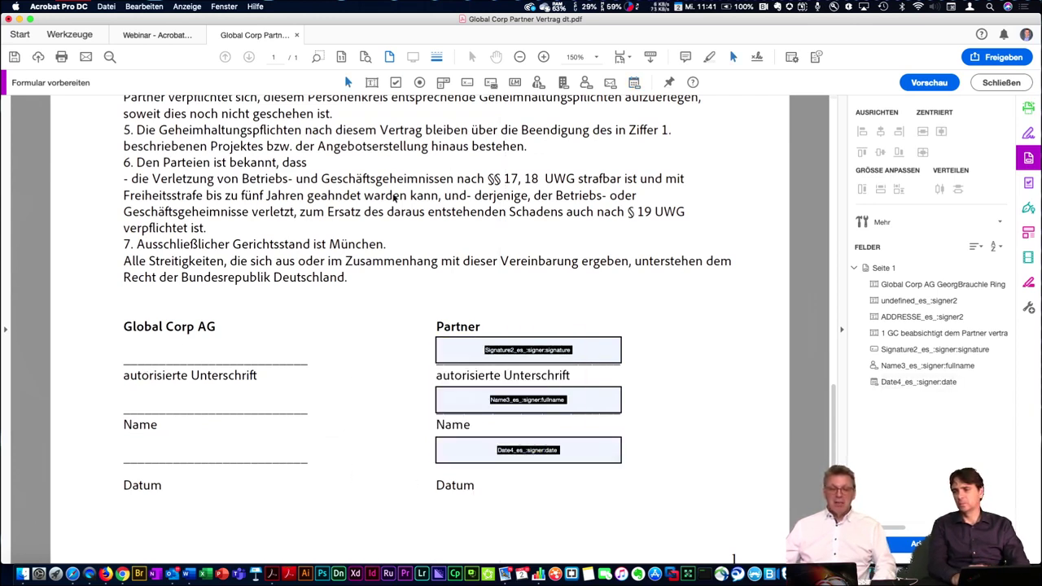
left_click(469, 85)
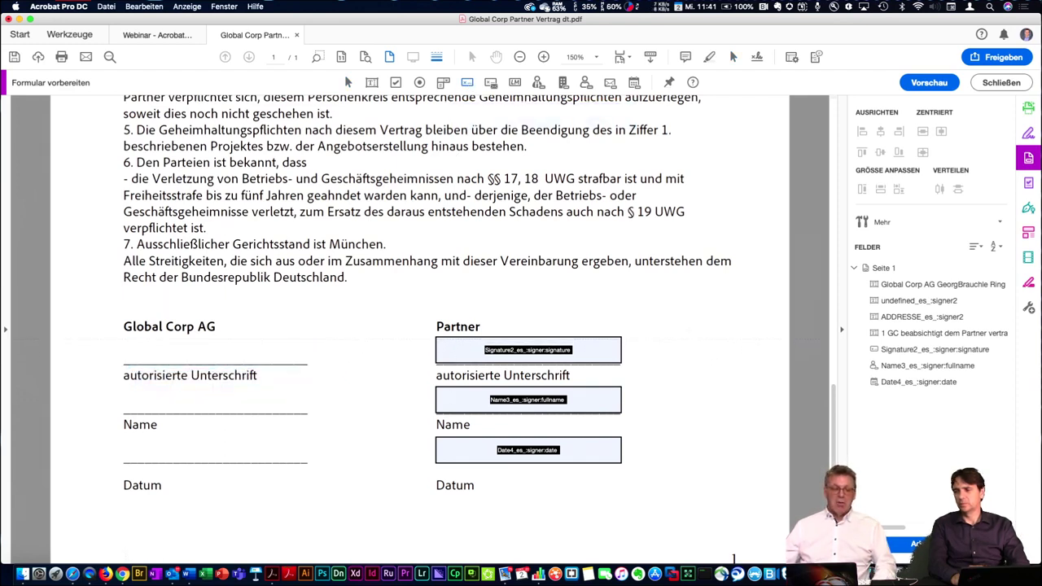
left_click(219, 353)
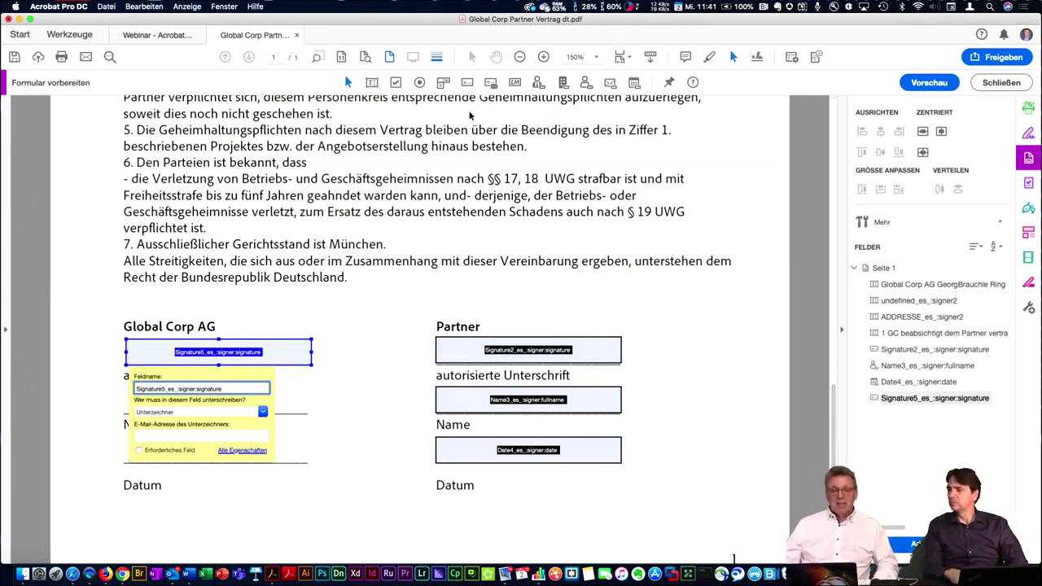
- Close the Global Corp signature field's properties and send the prepared NDA via Adobe Sign
left_click(375, 253)
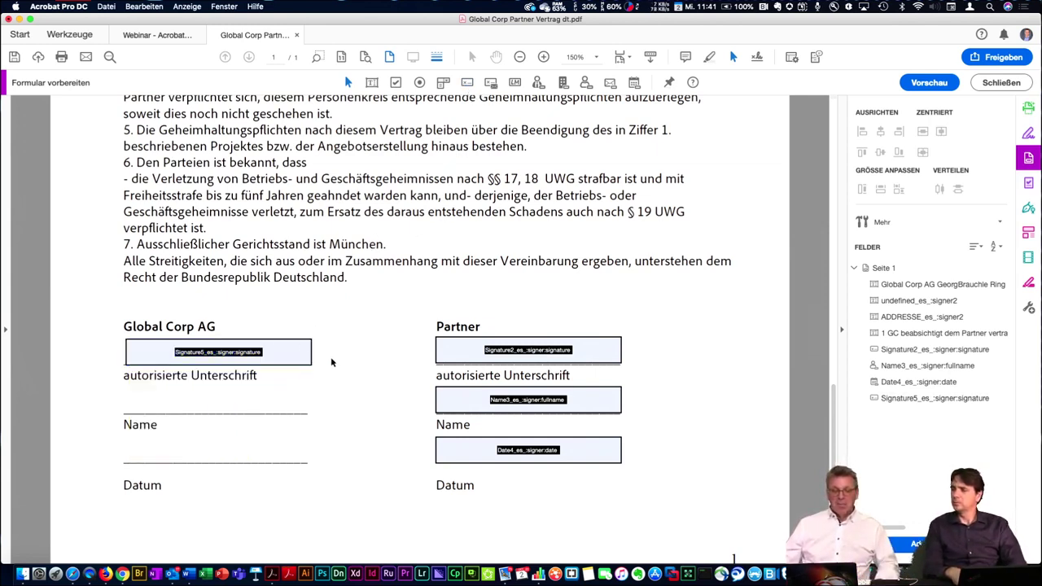
left_click(309, 362)
left_click(496, 138)
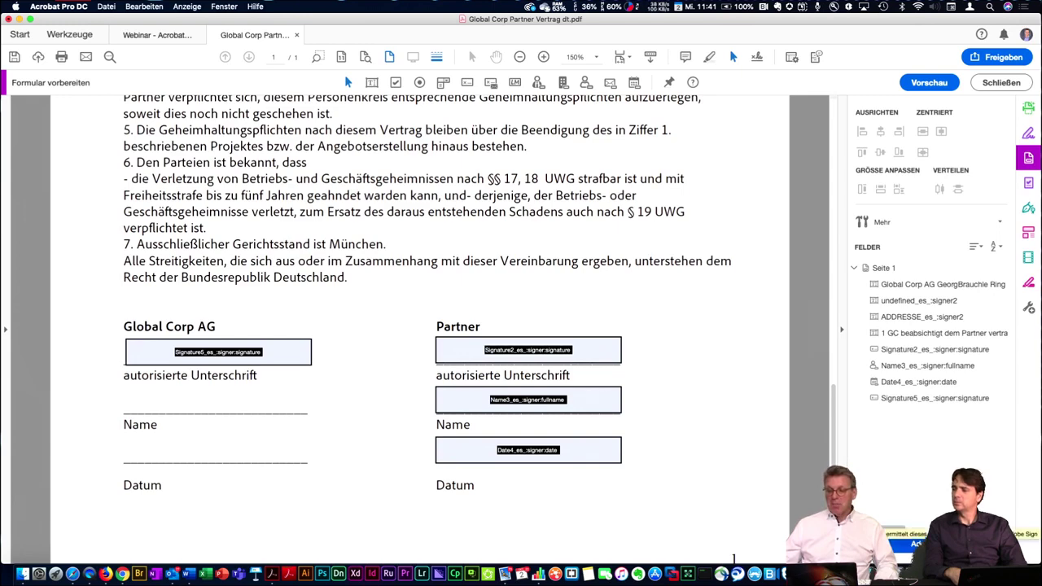
left_click(920, 544)
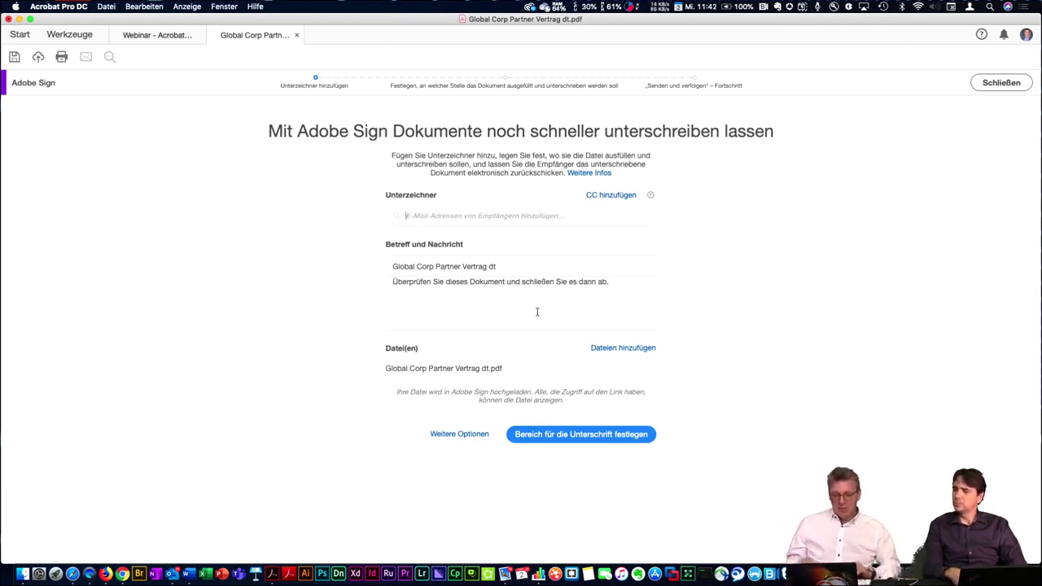
- Add two signers' e-mail addresses from the autocomplete suggestions and show Weitere Optionen
type("esign")
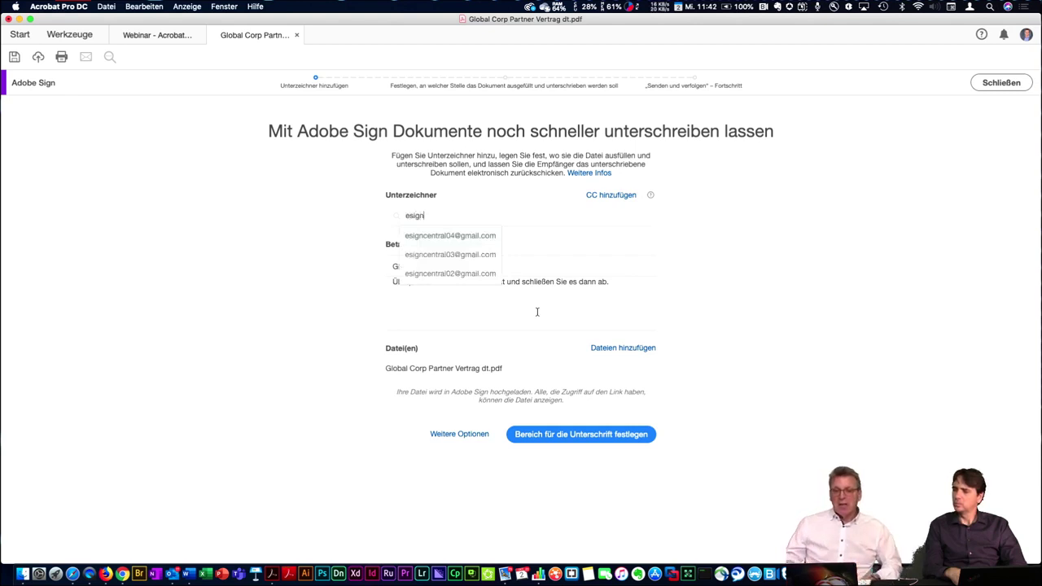
left_click(489, 274)
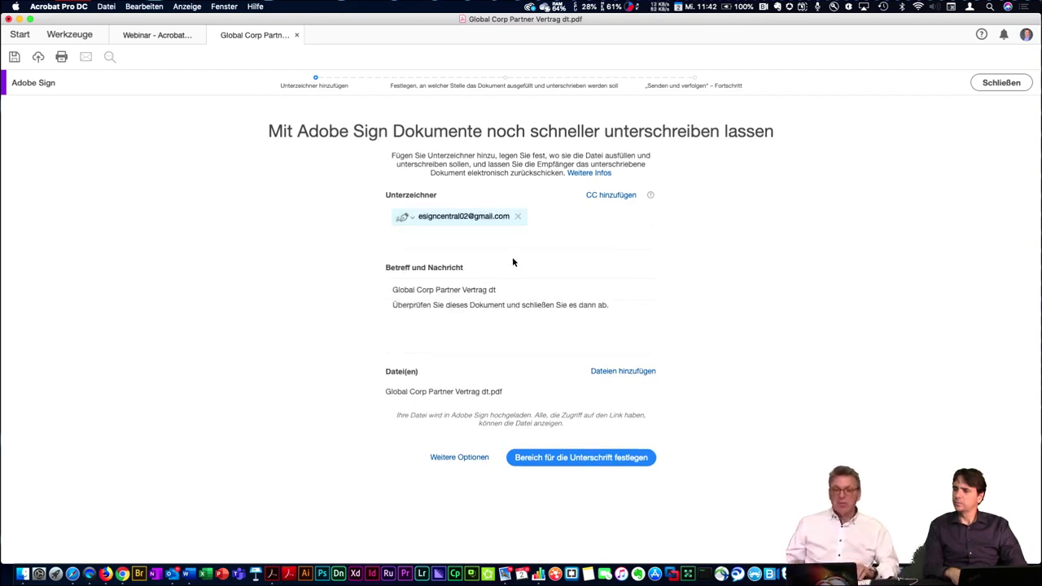
left_click(514, 242)
type("e")
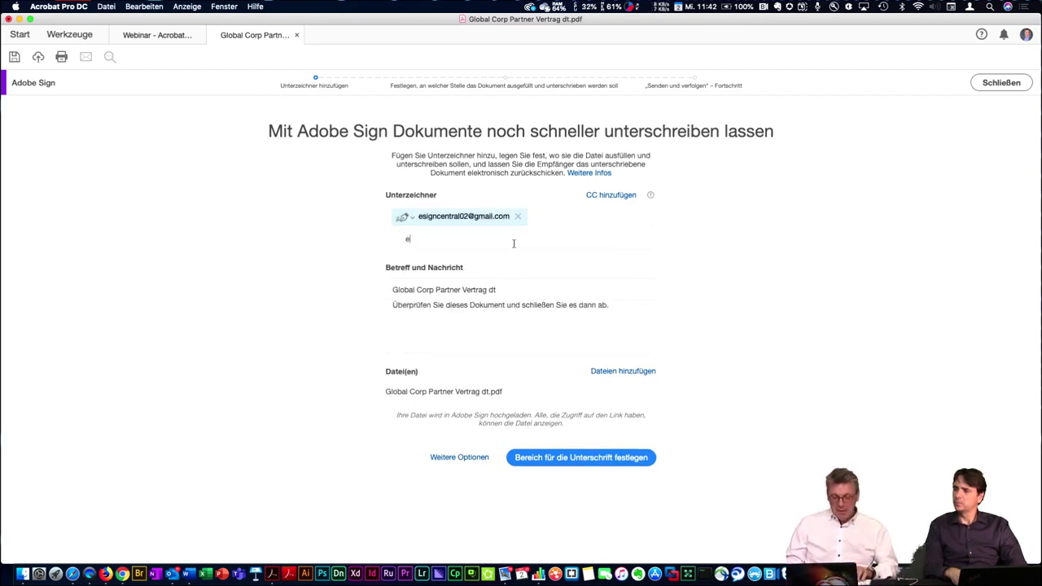
type("sign")
left_click(469, 277)
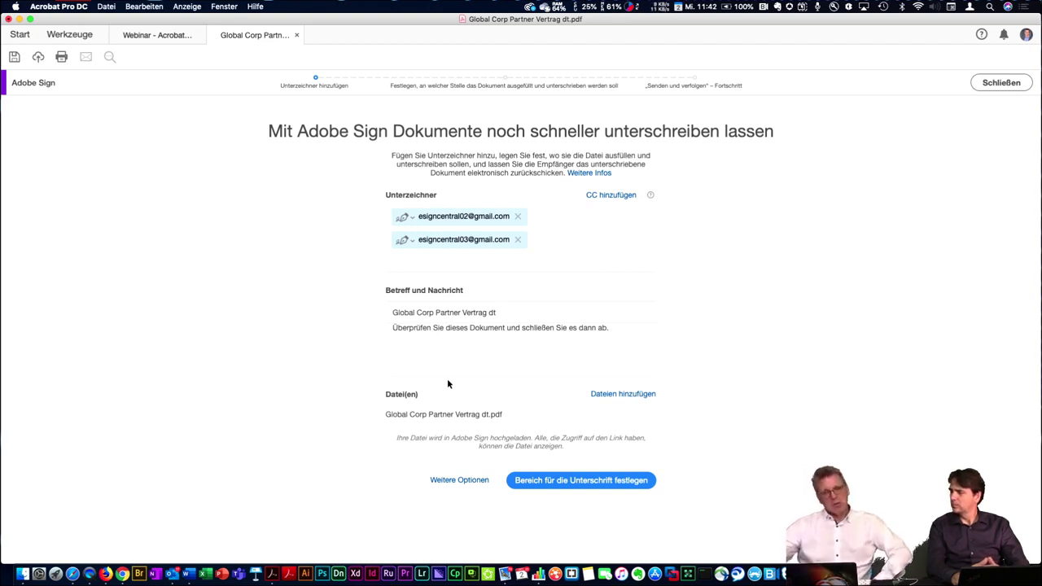
left_click(460, 481)
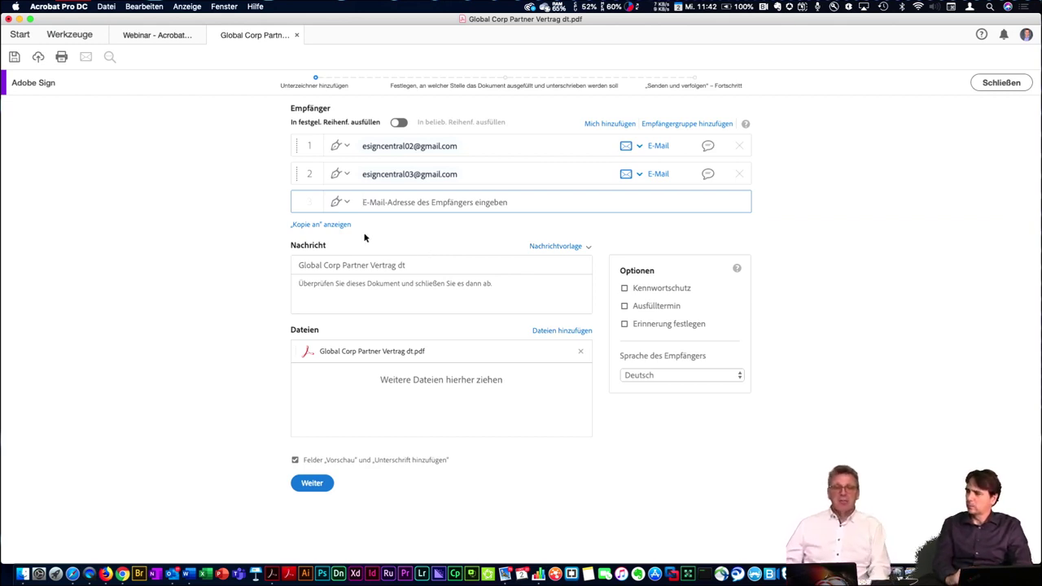
- Keep recipient 1 as Unterzeichner, make recipient 2 Ausfüllender, and continue with Weiter
left_click(346, 147)
left_click(346, 146)
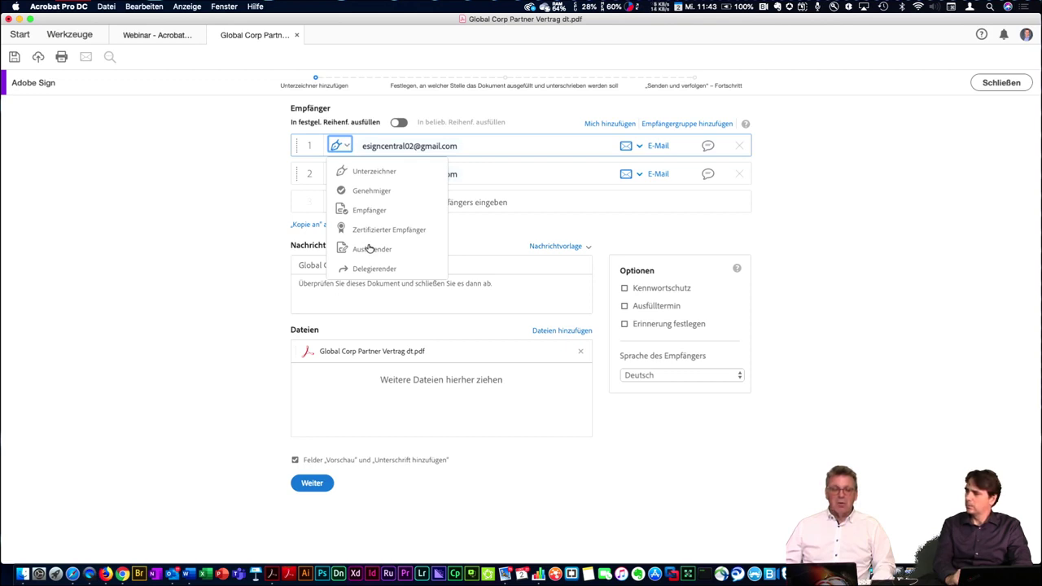
left_click(369, 175)
left_click(348, 176)
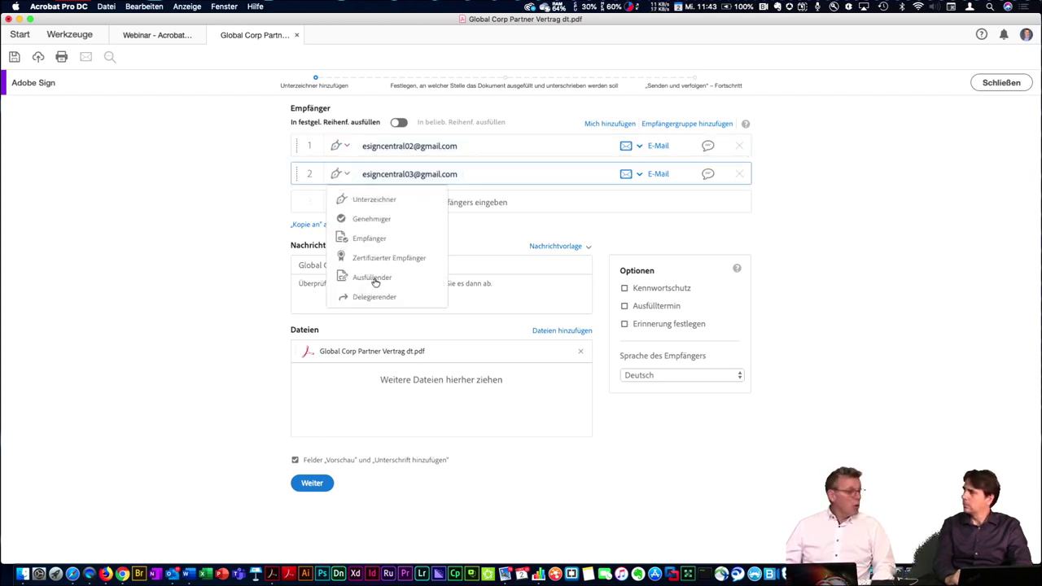
left_click(373, 277)
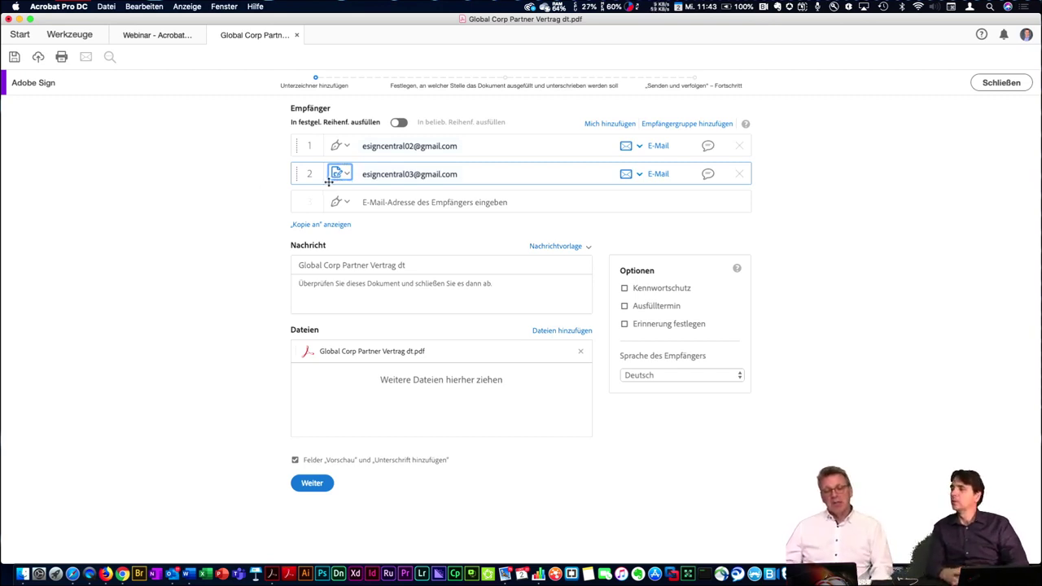
left_click(348, 147)
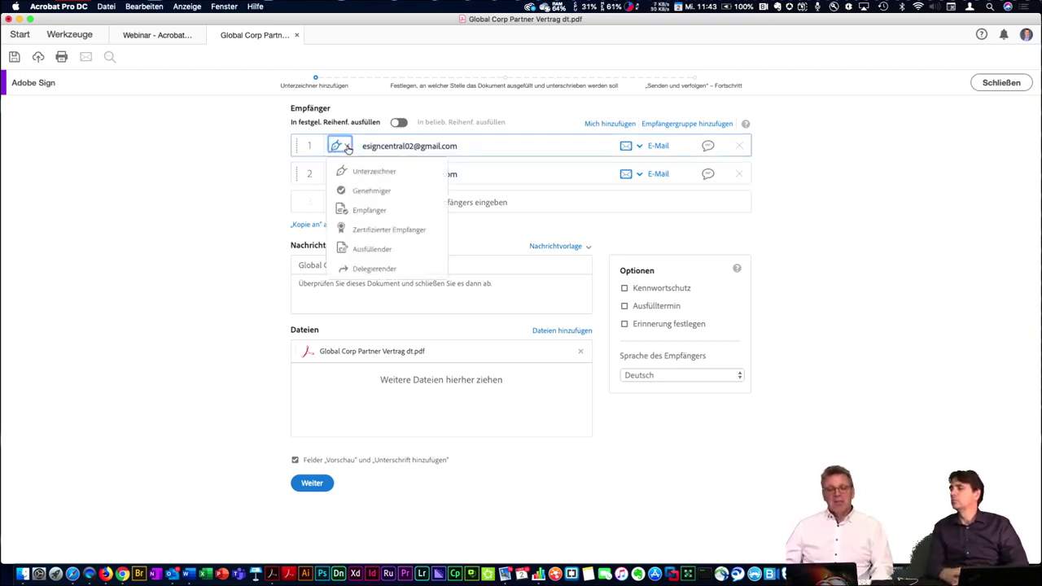
left_click(500, 193)
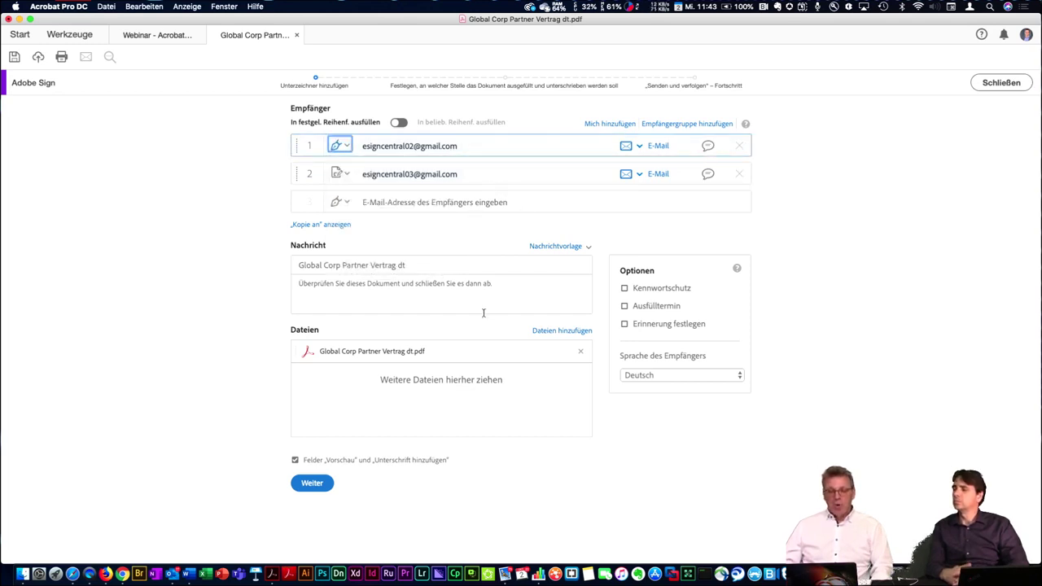
left_click(312, 484)
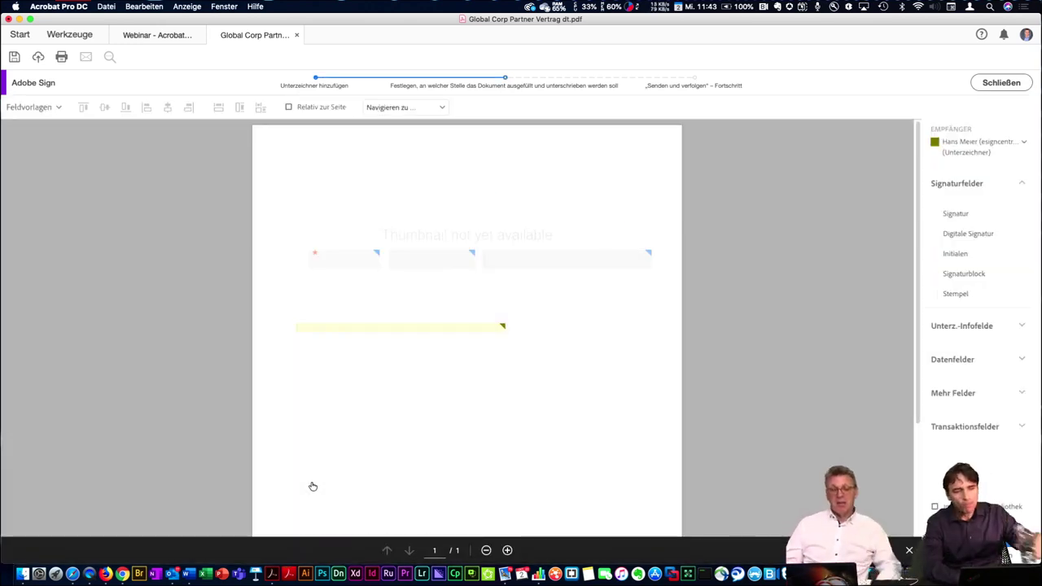
- Check the Empfänger list, then scroll to the NDA's signature block with its placed fields
left_click(967, 154)
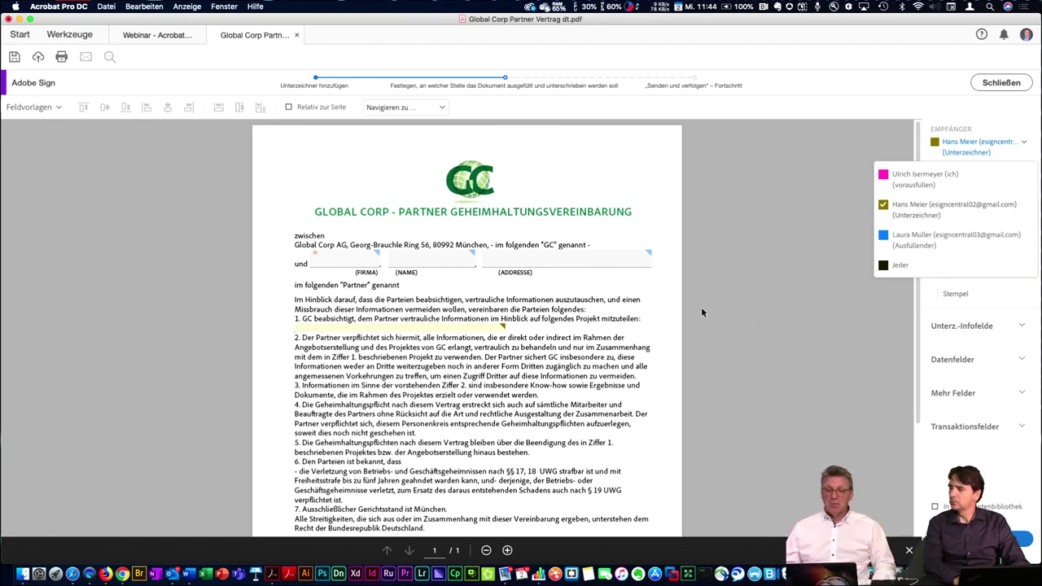
left_click(751, 304)
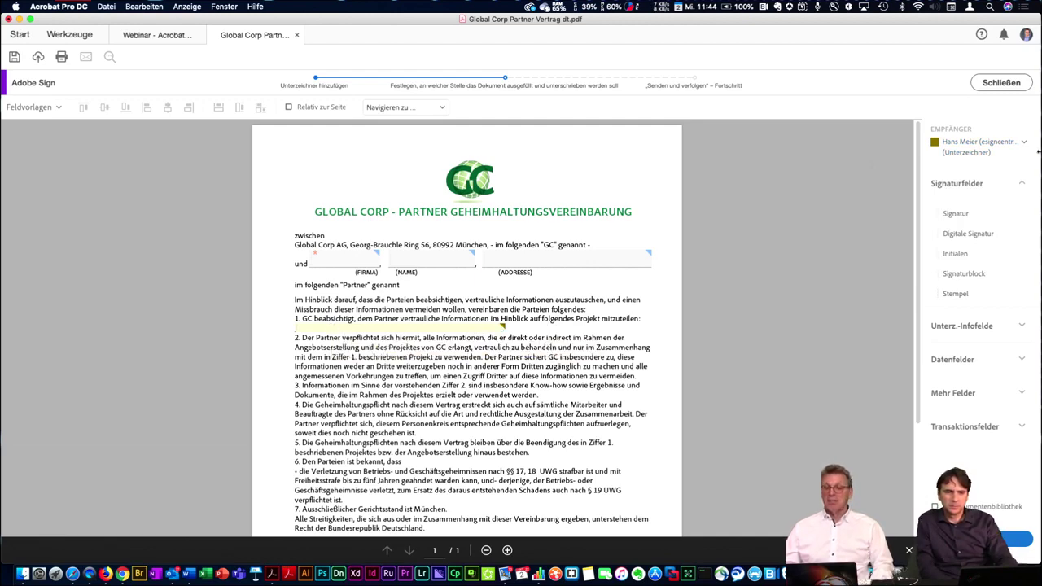
scroll(775, 266, "down", 5)
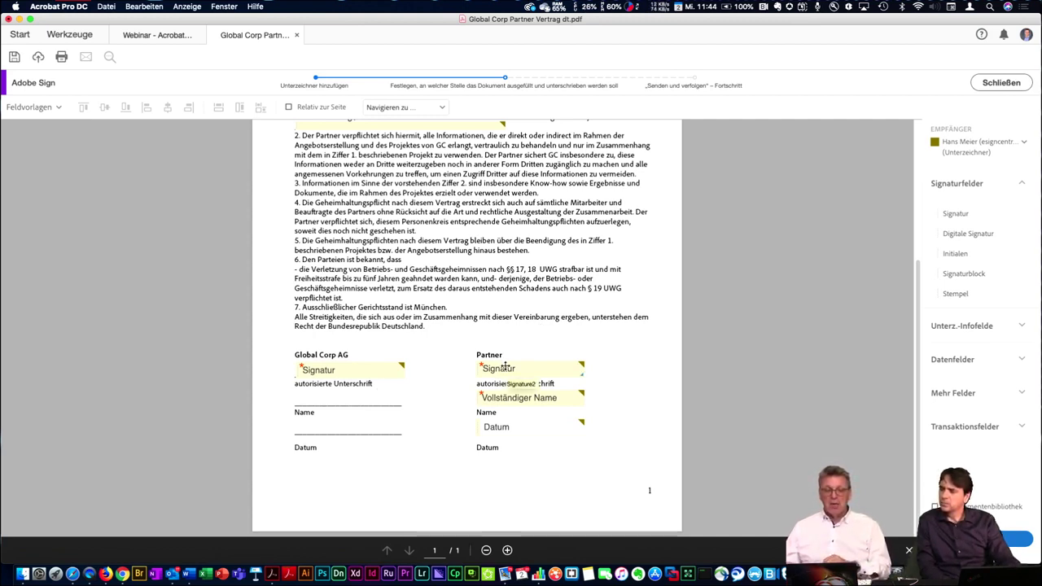
- Delete the partner's signature field and add full-name and date fields in the left column
left_click(506, 368)
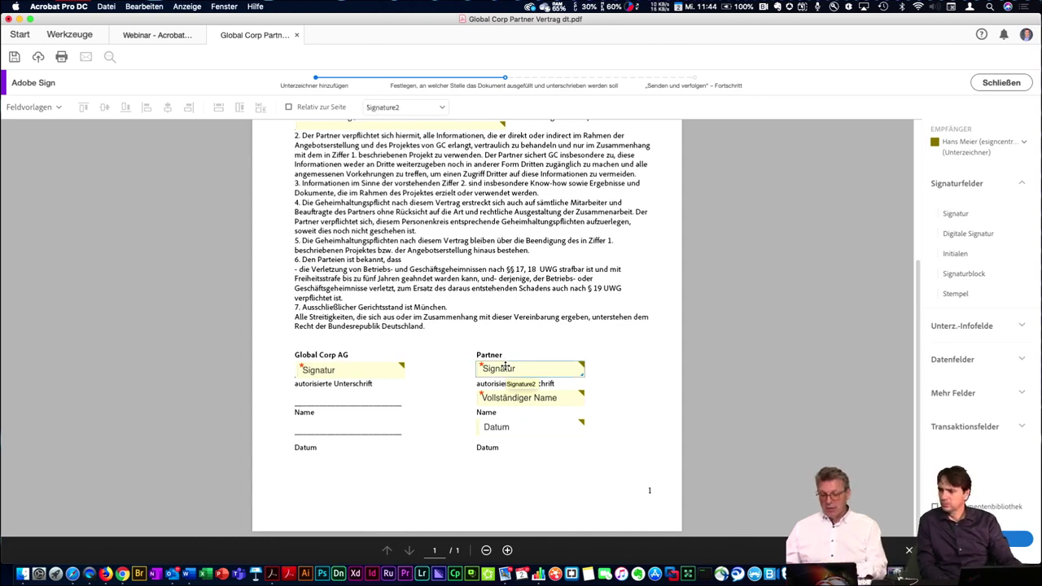
key("Delete")
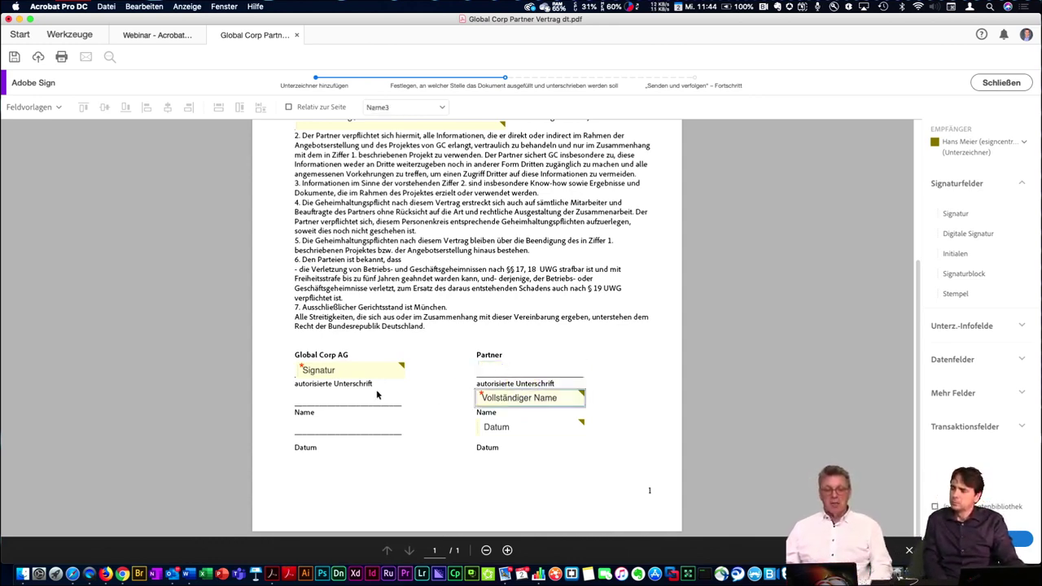
left_click(961, 331)
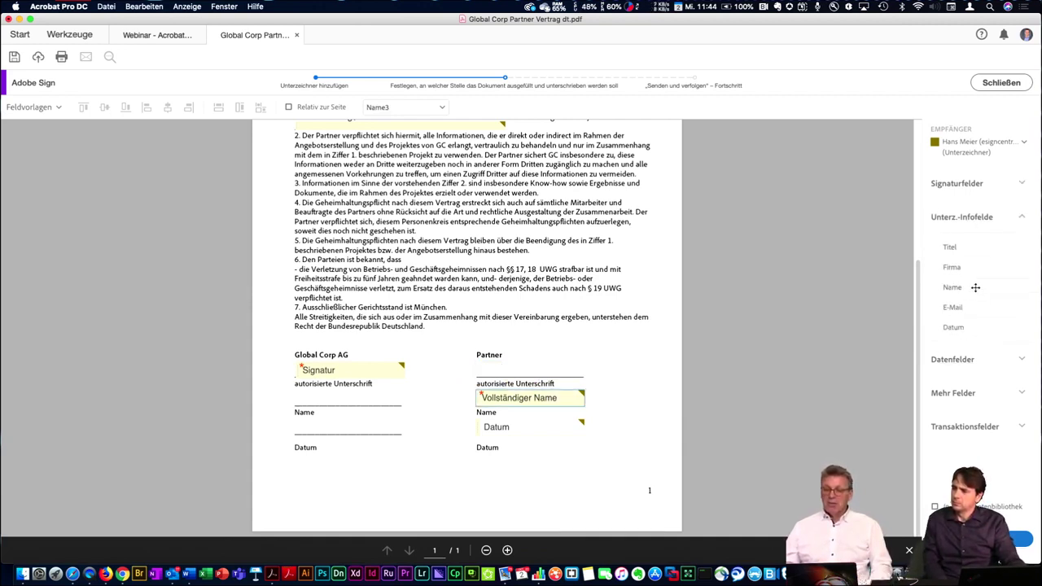
left_click_drag(975, 288, 291, 390)
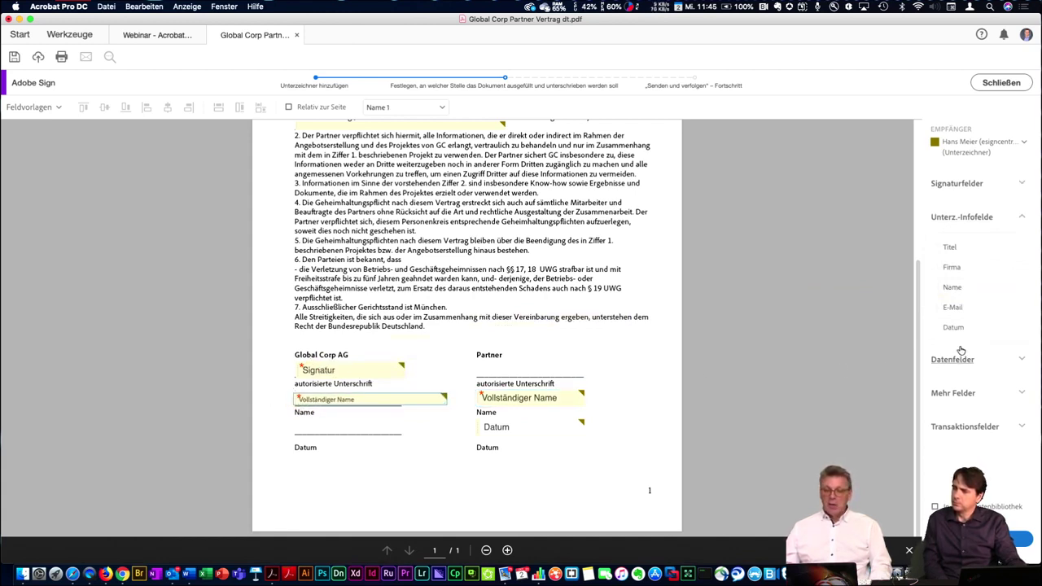
left_click_drag(957, 330, 291, 424)
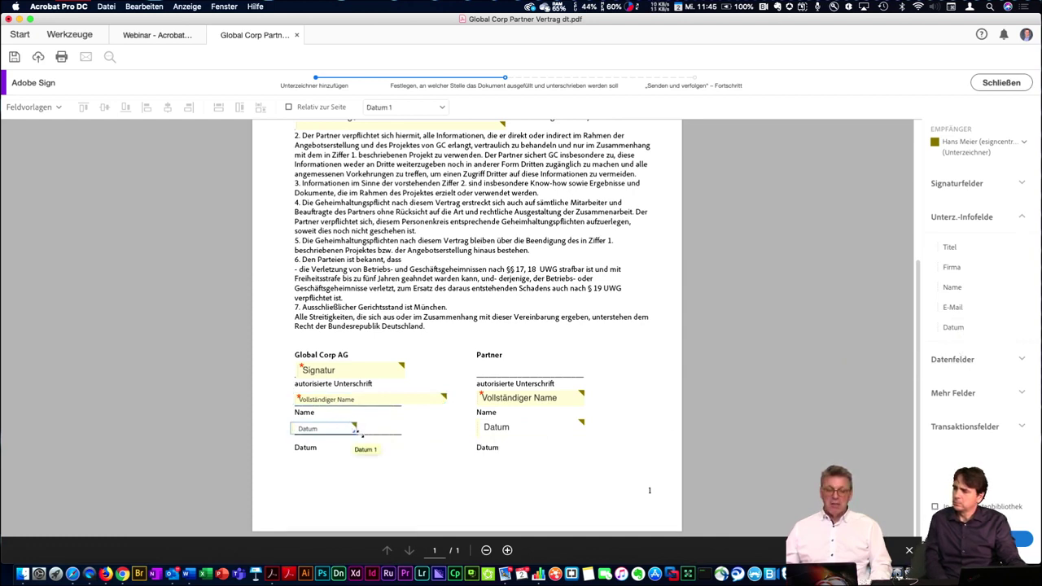
- Widen the new date field, narrow the full-name field, and zoom into the signature area
mouse_move(352, 429)
left_mouse_down()
mouse_move(375, 426)
mouse_move(361, 423)
left_mouse_up()
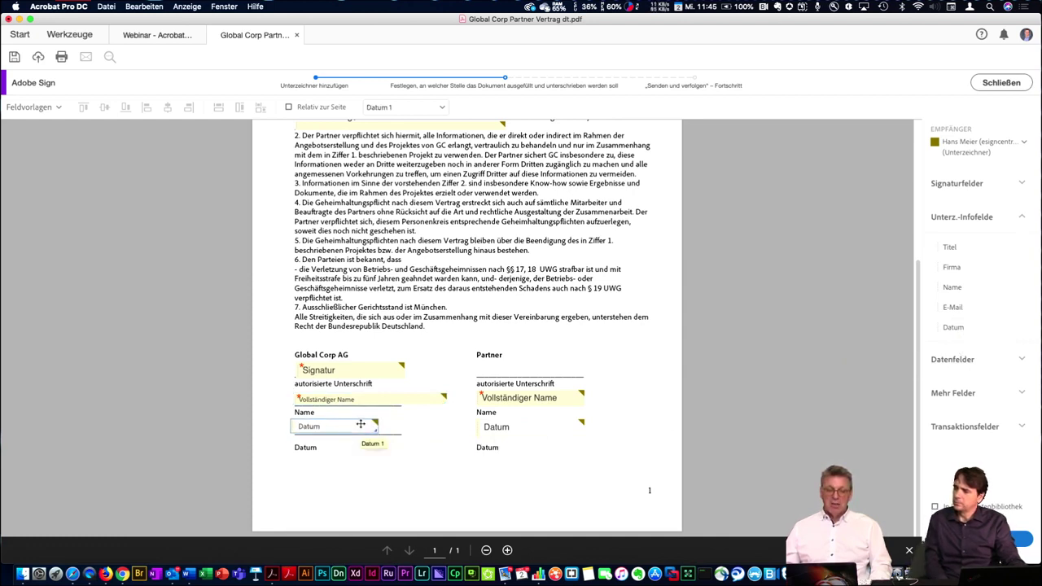
left_click(423, 399)
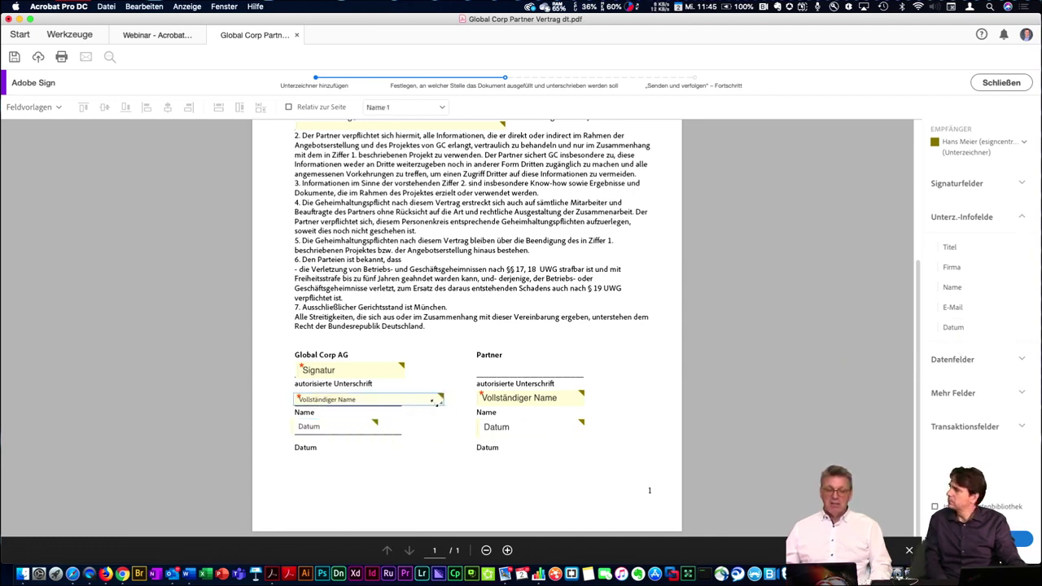
left_click_drag(442, 401, 378, 396)
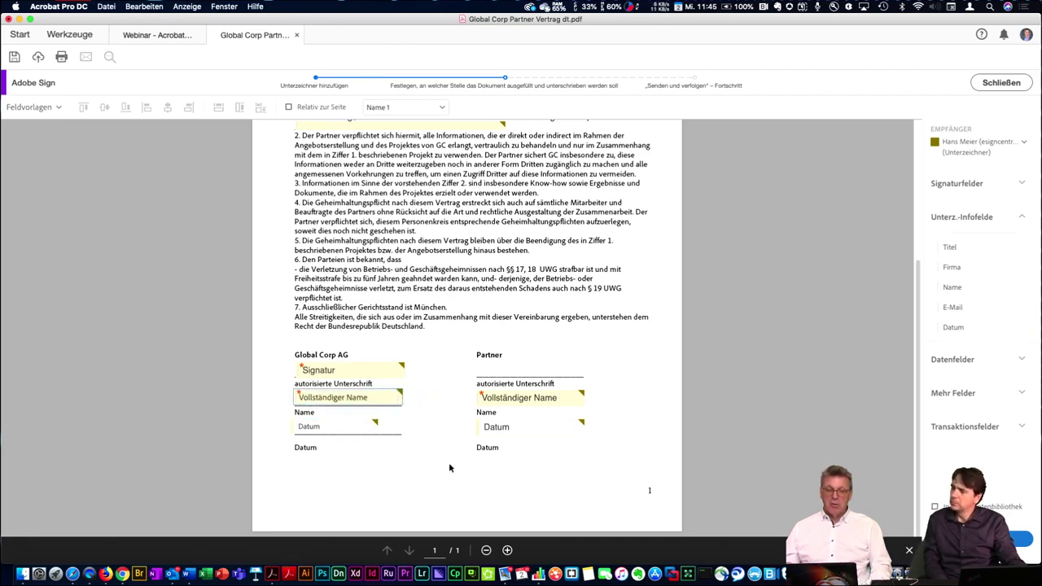
left_click(507, 550)
left_click(507, 550)
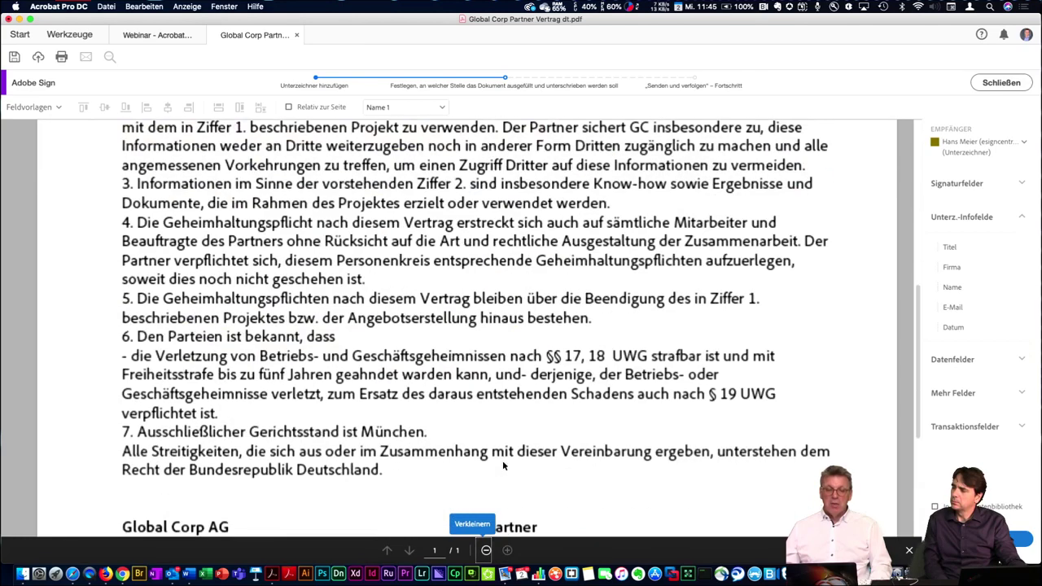
scroll(424, 215, "down", 10)
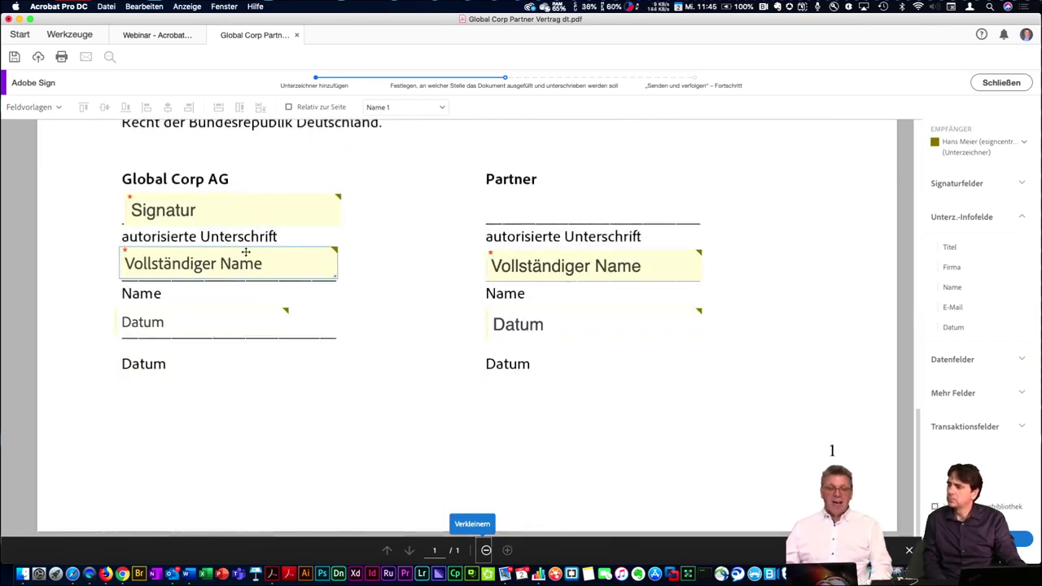
- Place a Texteingabe field below the left Datum label and enlarge it into a large box
left_click(951, 361)
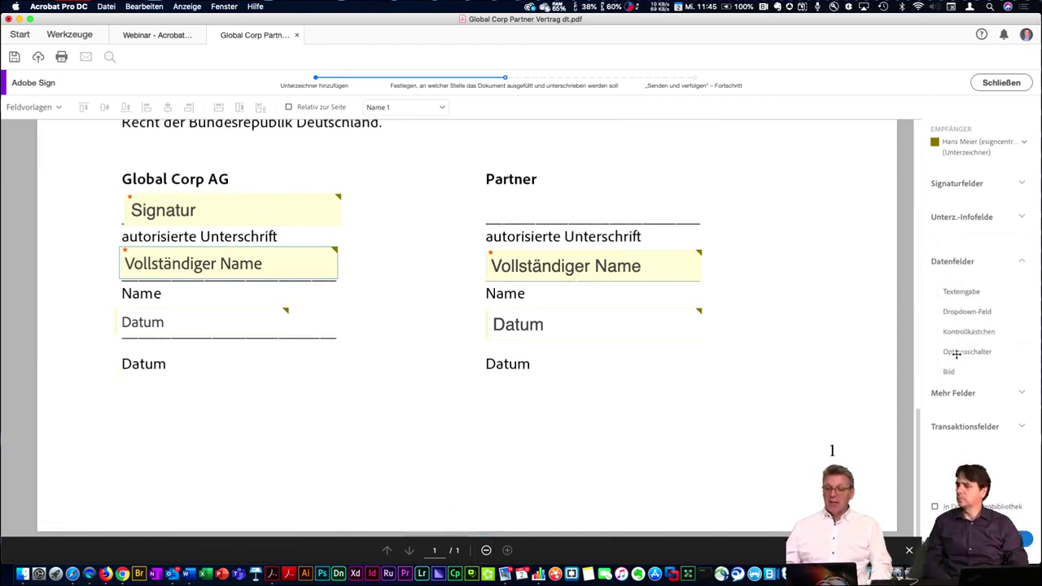
left_click(972, 280)
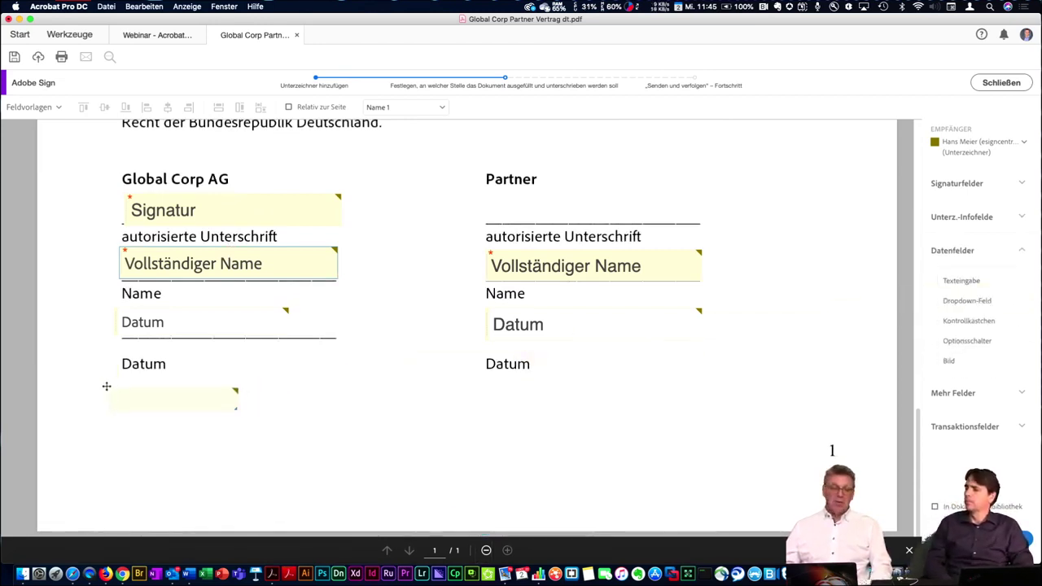
left_click(109, 389)
left_click_drag(239, 410, 403, 509)
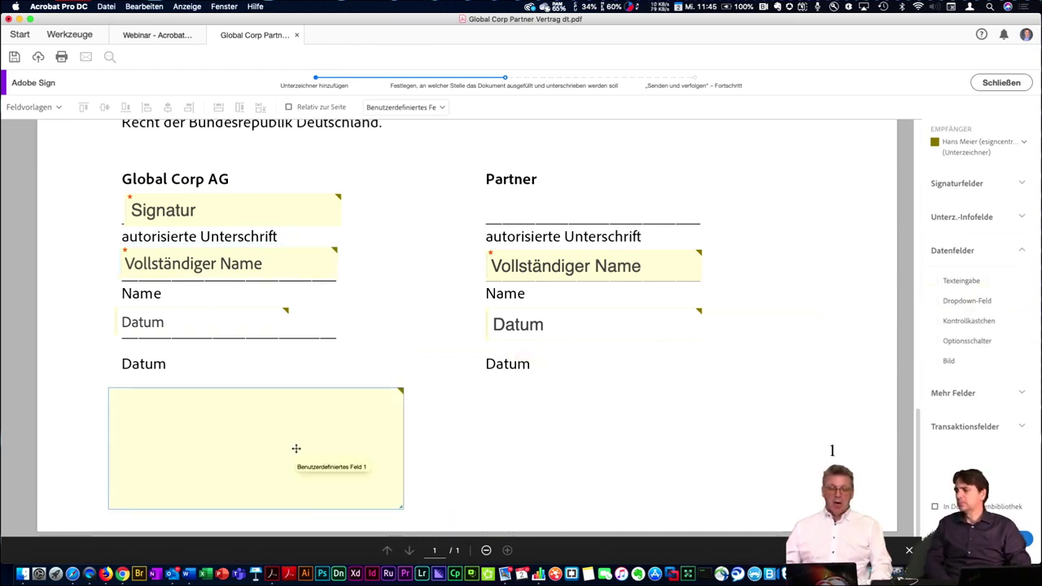
- Assign the text field to the form-filler recipient and move it under Partner Datum
double_click(296, 449)
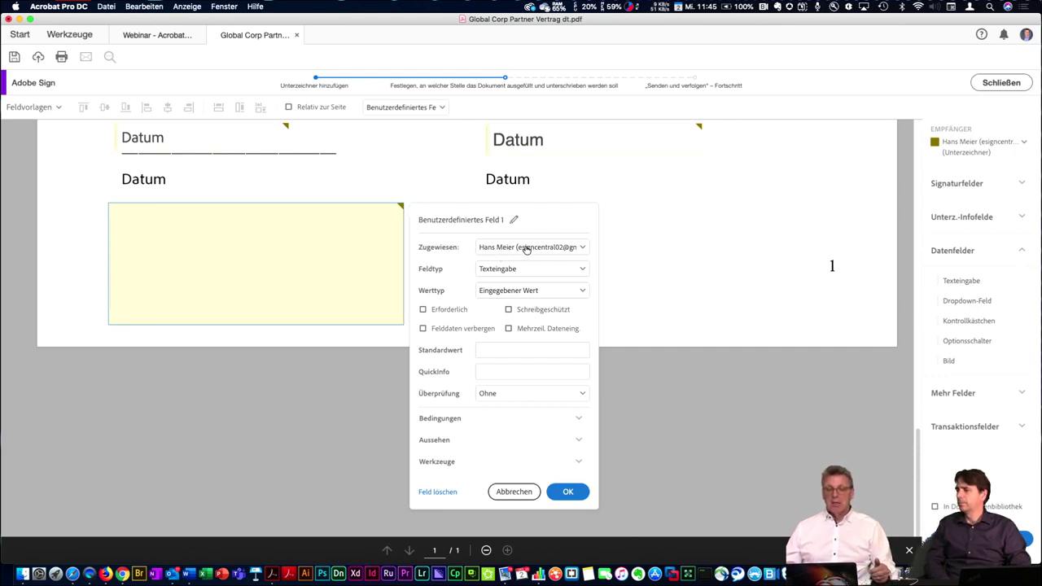
left_click(526, 248)
left_click(484, 275)
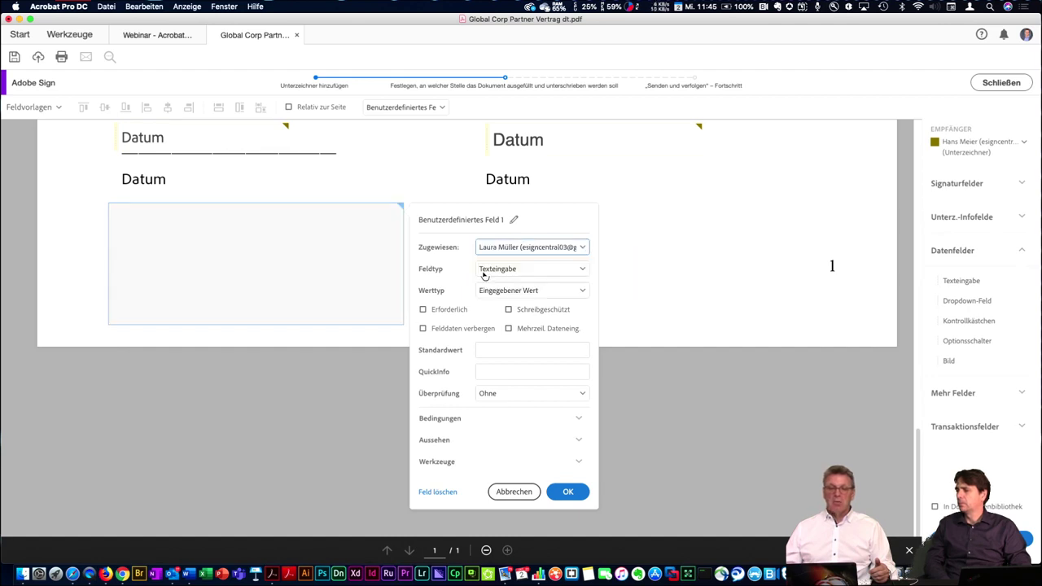
mouse_move(362, 254)
left_mouse_down()
mouse_move(739, 449)
mouse_move(729, 448)
left_mouse_up()
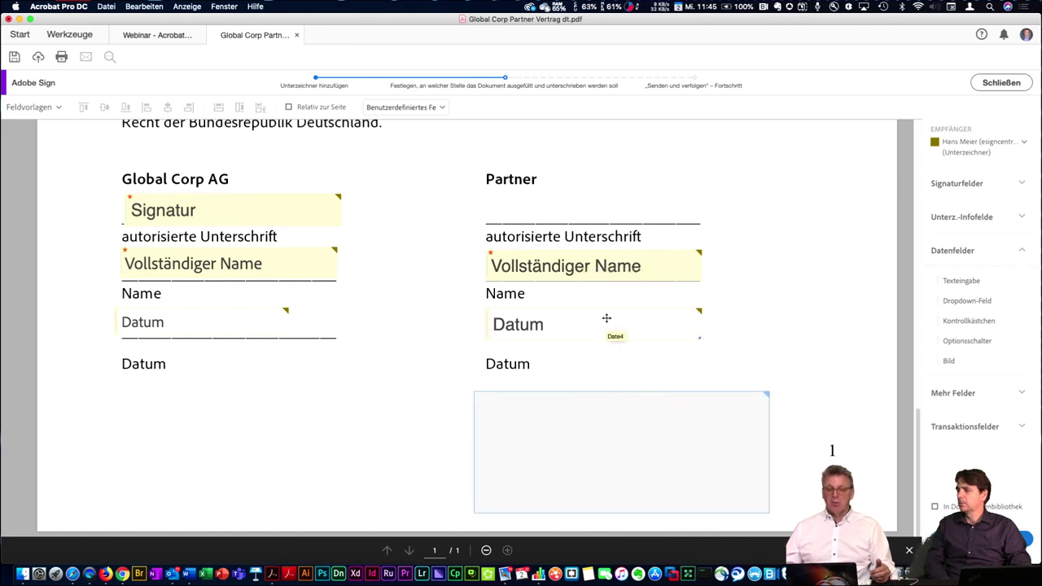
- Rename the text field to 'Bemerkung'
double_click(693, 413)
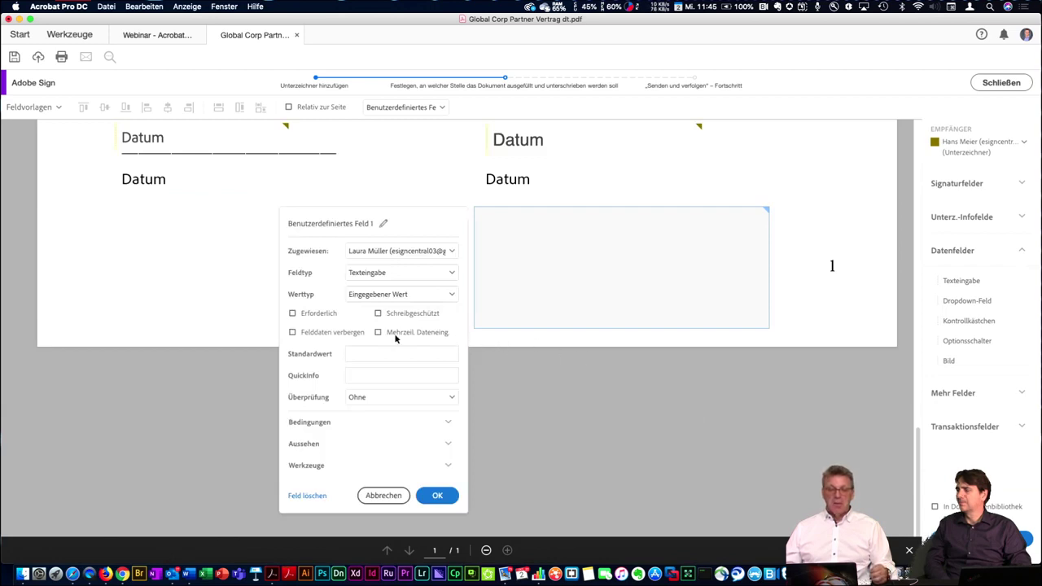
left_click(438, 496)
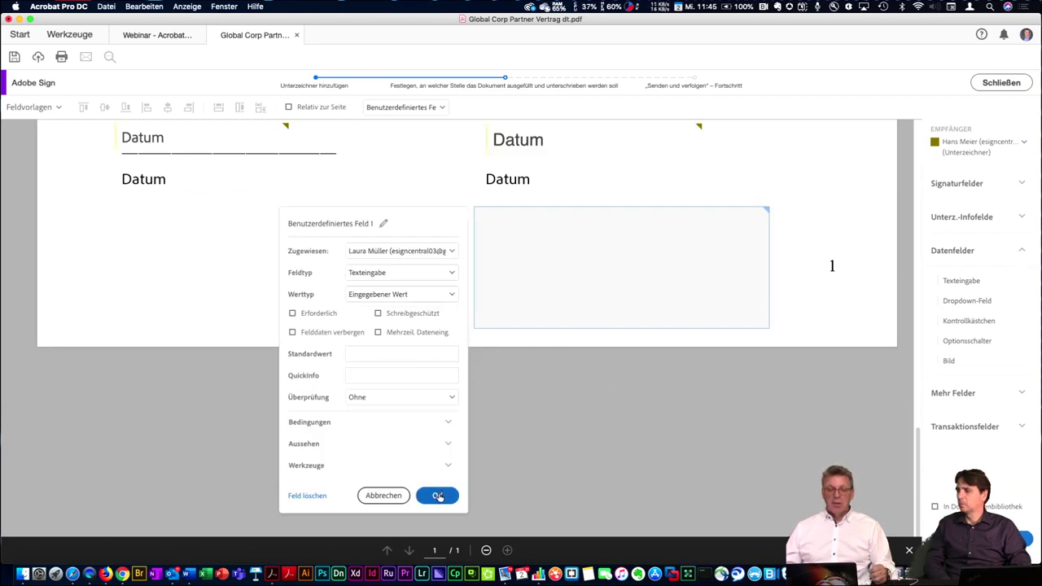
double_click(599, 434)
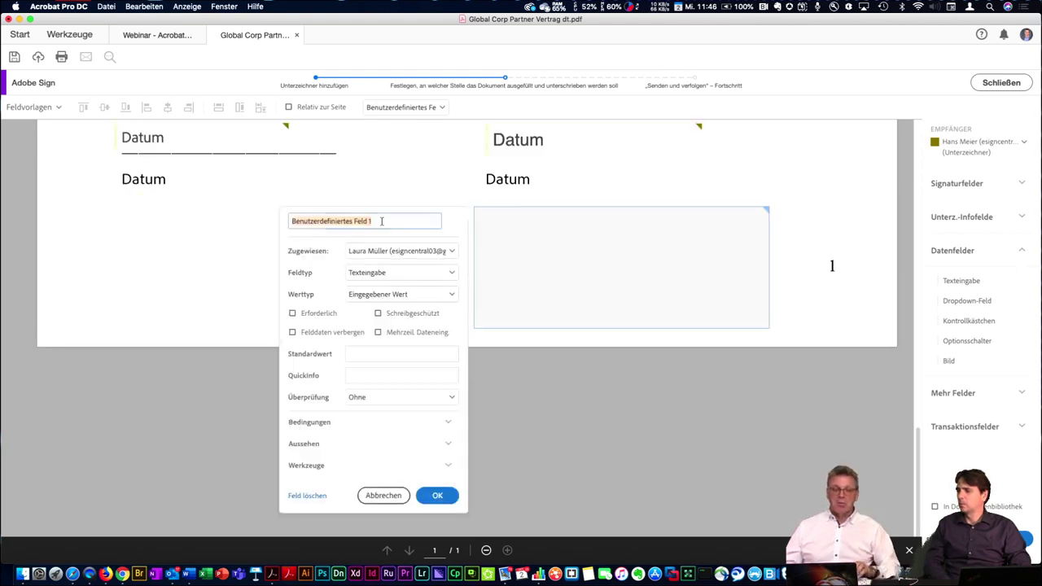
left_click(383, 223)
type("Beme")
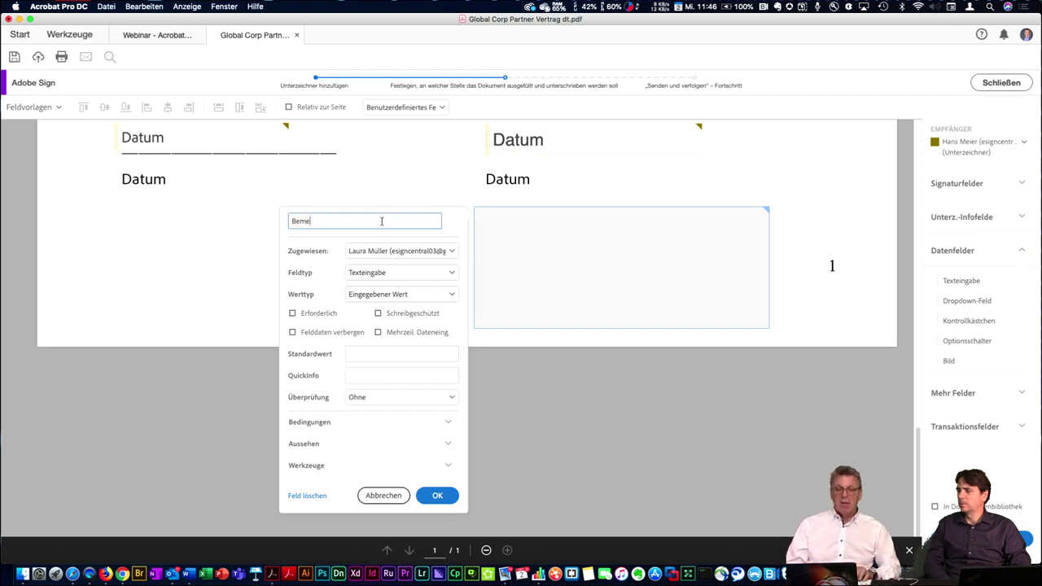
type("rkung")
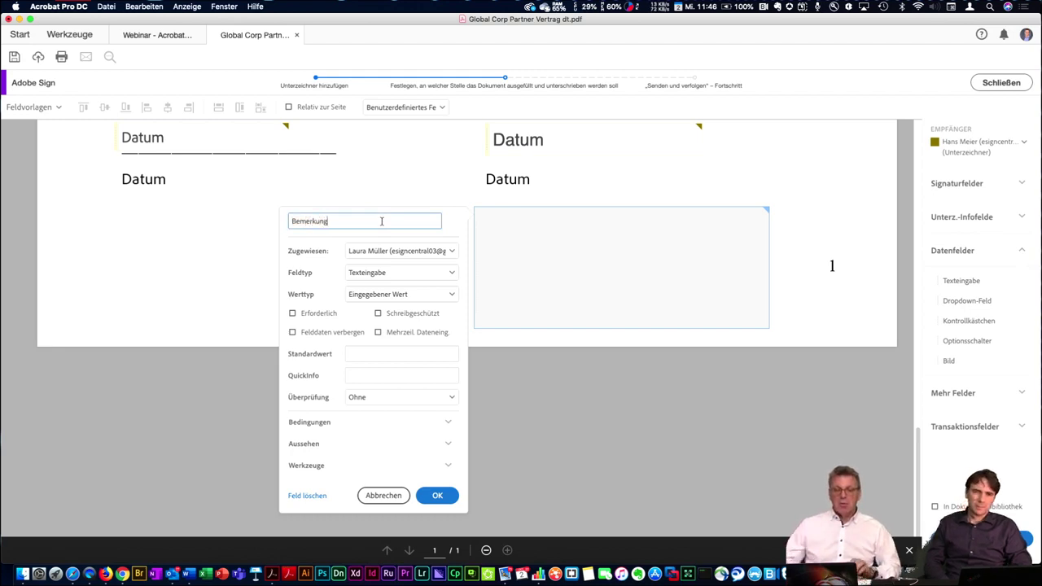
left_click(438, 497)
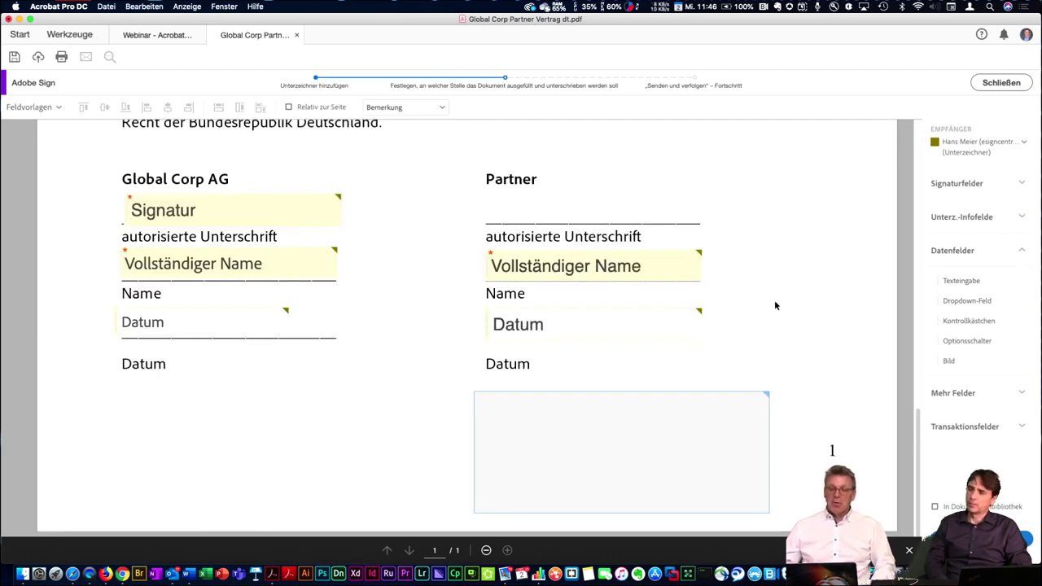
- Drag a file attachment field from Mehr Felder to the page's bottom left
left_click(960, 393)
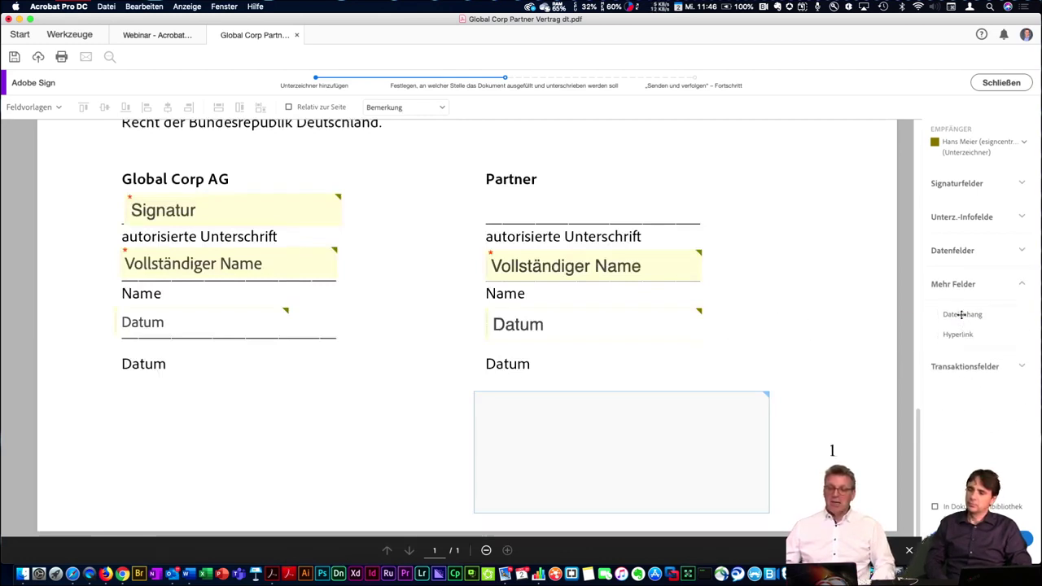
left_click_drag(961, 315, 645, 348)
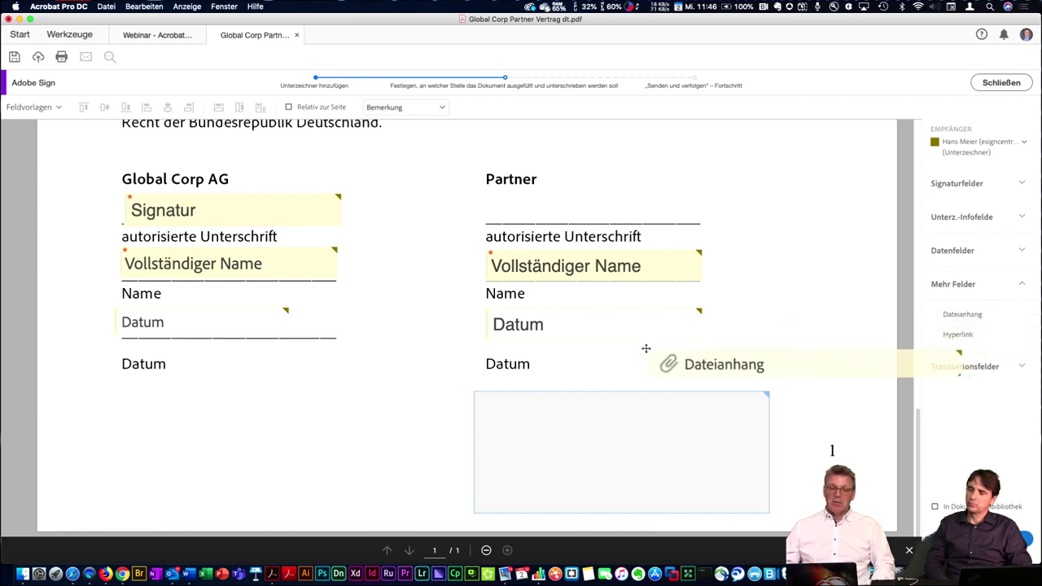
mouse_move(645, 348)
left_mouse_down()
mouse_move(101, 459)
mouse_move(160, 480)
left_mouse_up()
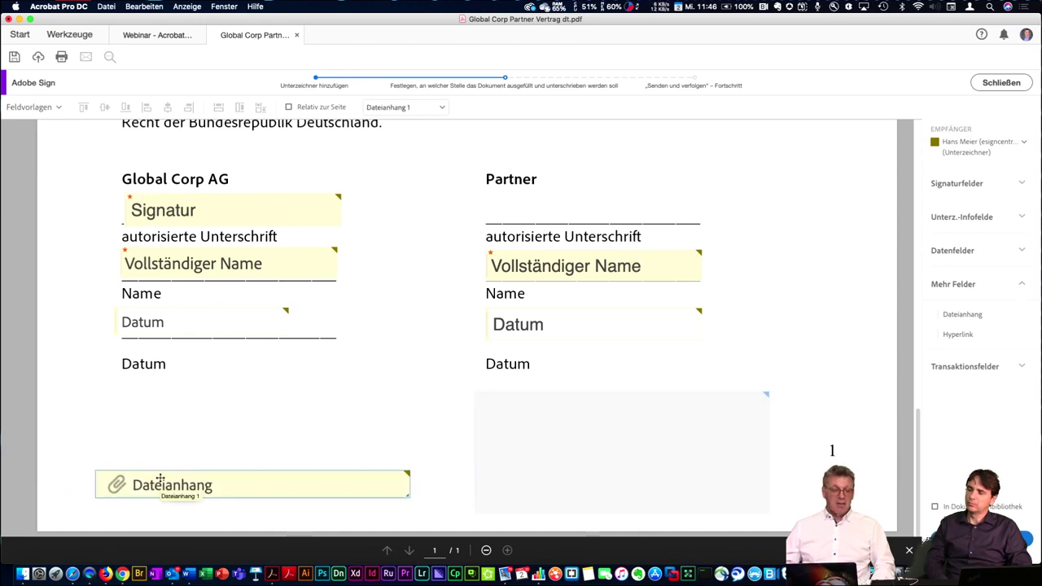
- Assign the Dateianhang 1 attachment field to the form-filler recipient in its properties
double_click(162, 481)
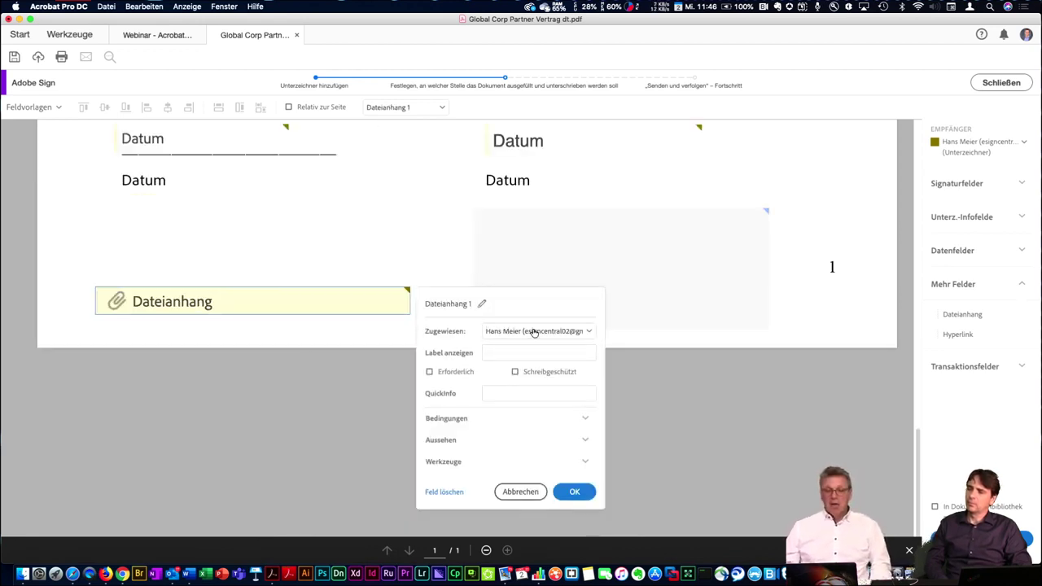
left_click(534, 332)
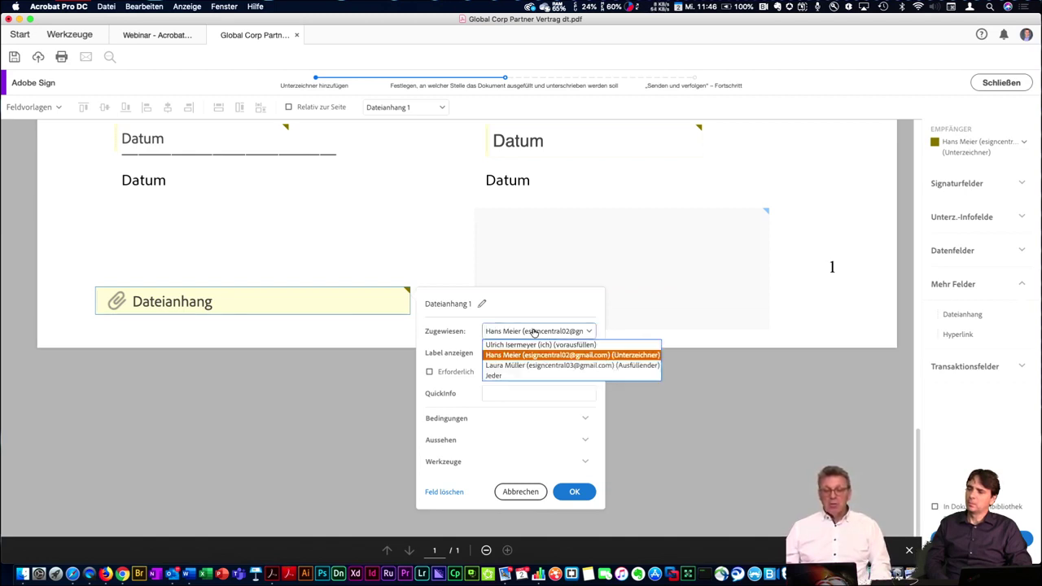
left_click(539, 365)
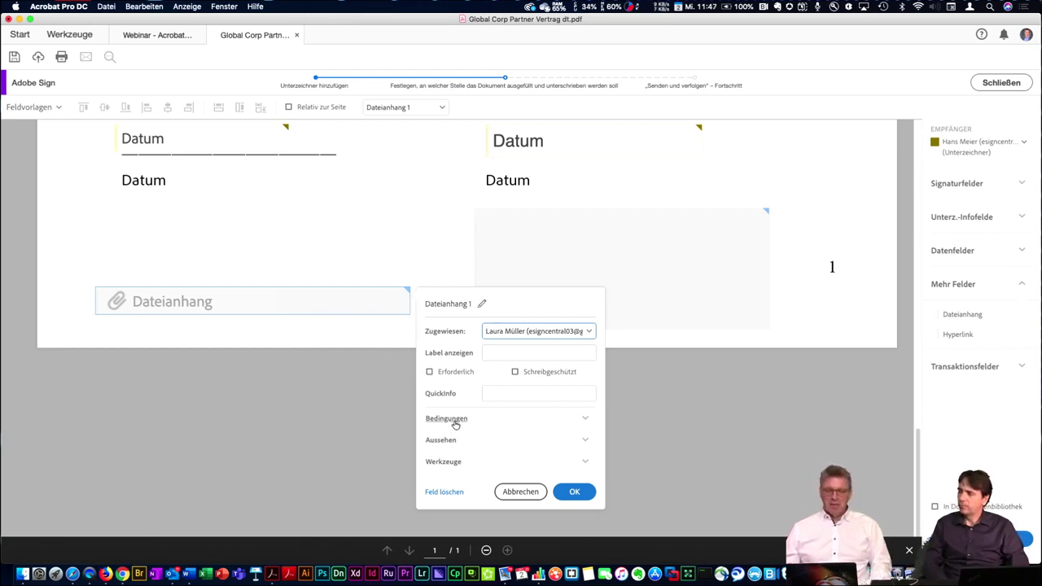
- Add an 'einblenden' condition showing the attachment only when Bemerkung equals 'Jan'
left_click(455, 420)
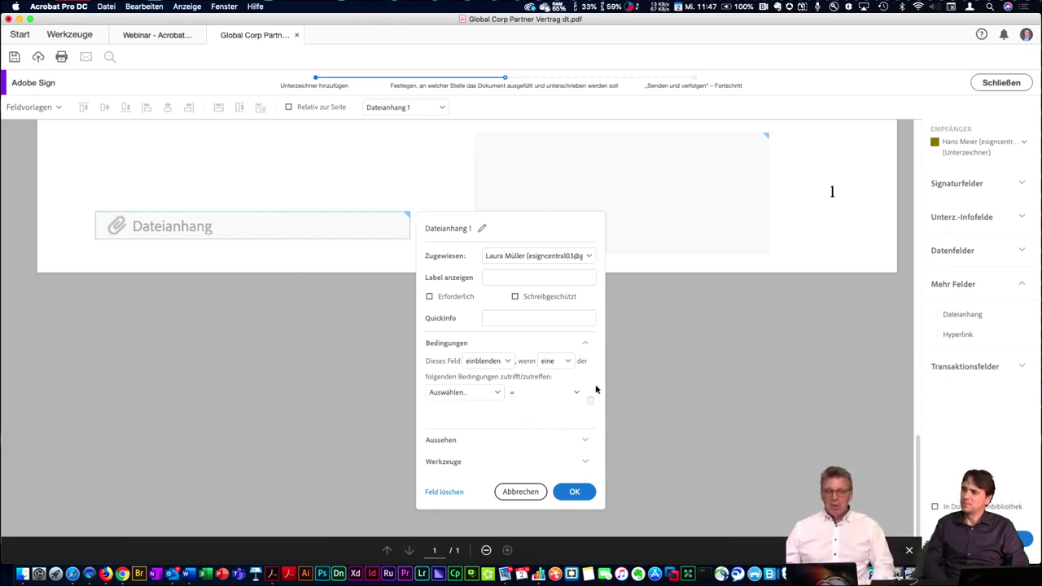
left_click(489, 396)
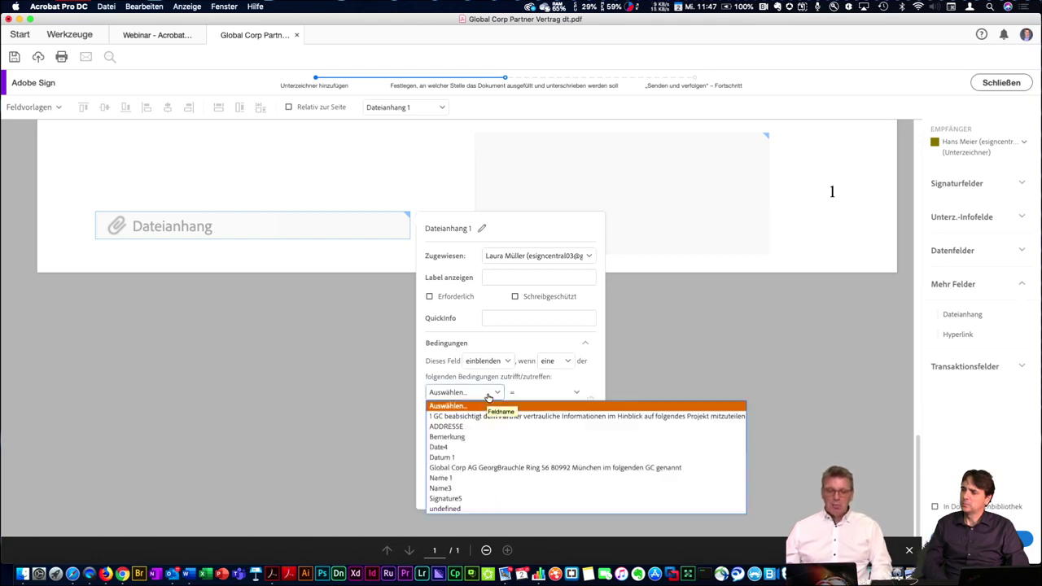
left_click(492, 437)
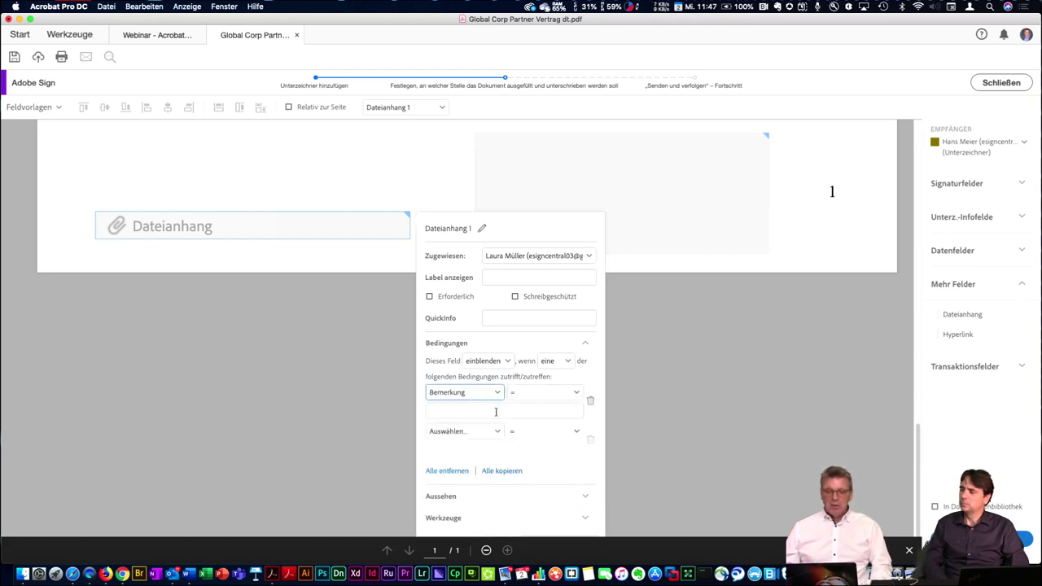
left_click(495, 412)
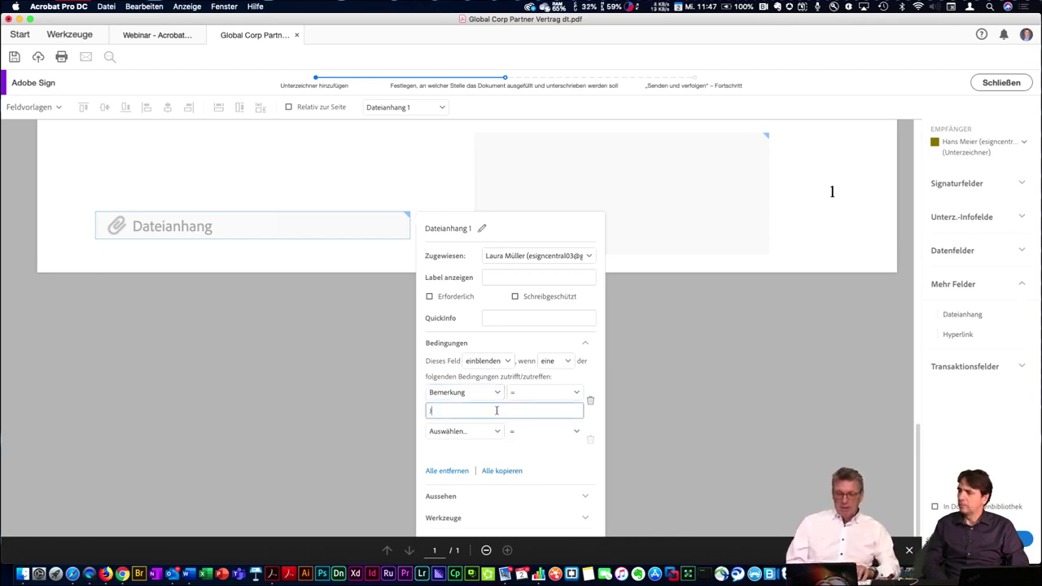
type("an")
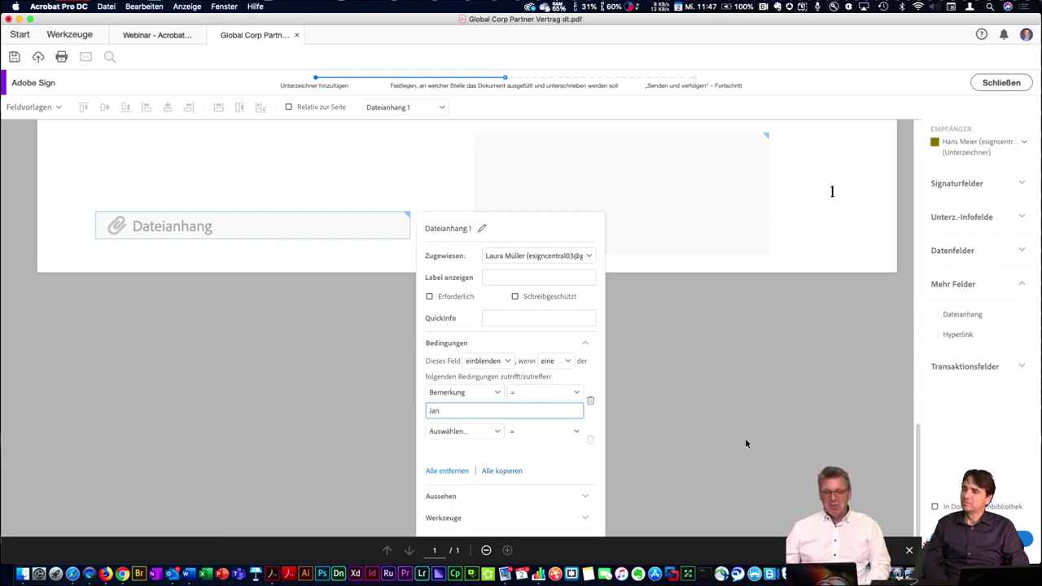
scroll(743, 446, "down", 2)
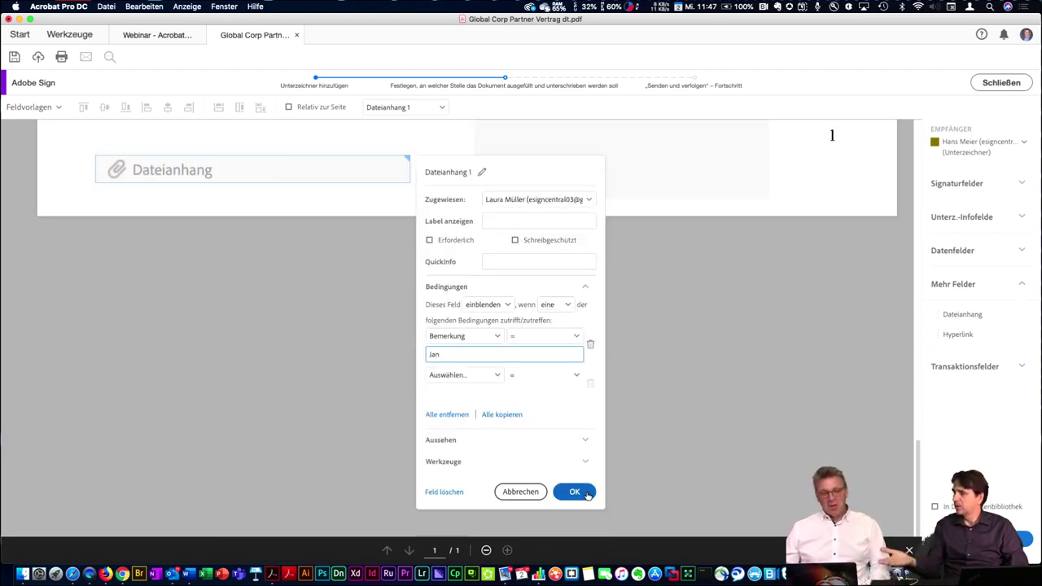
left_click(588, 494)
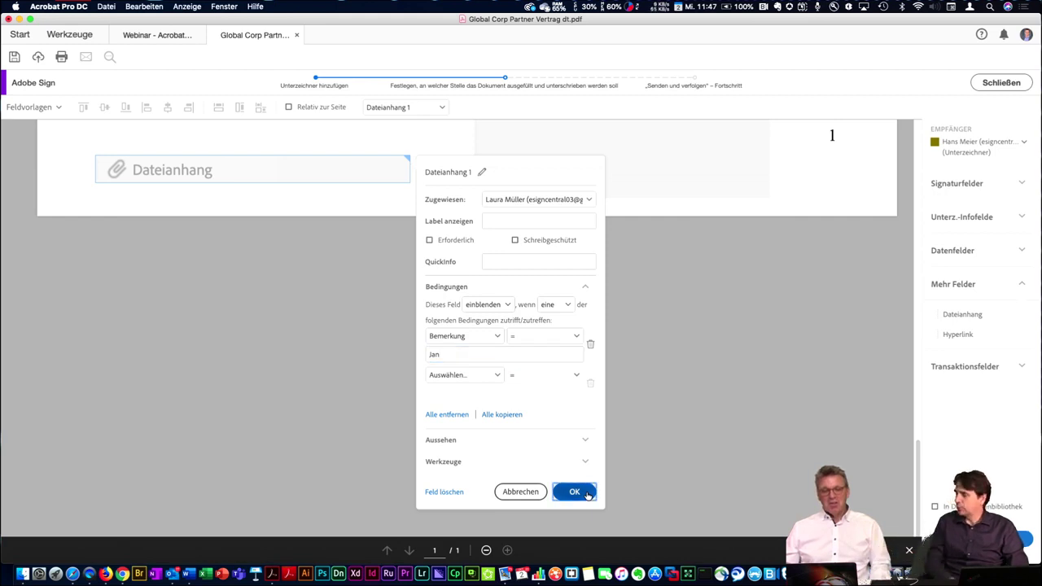
- Close the field properties, send Global Corp Partner Vertrag dt, and dismiss the confirmation
left_click(588, 495)
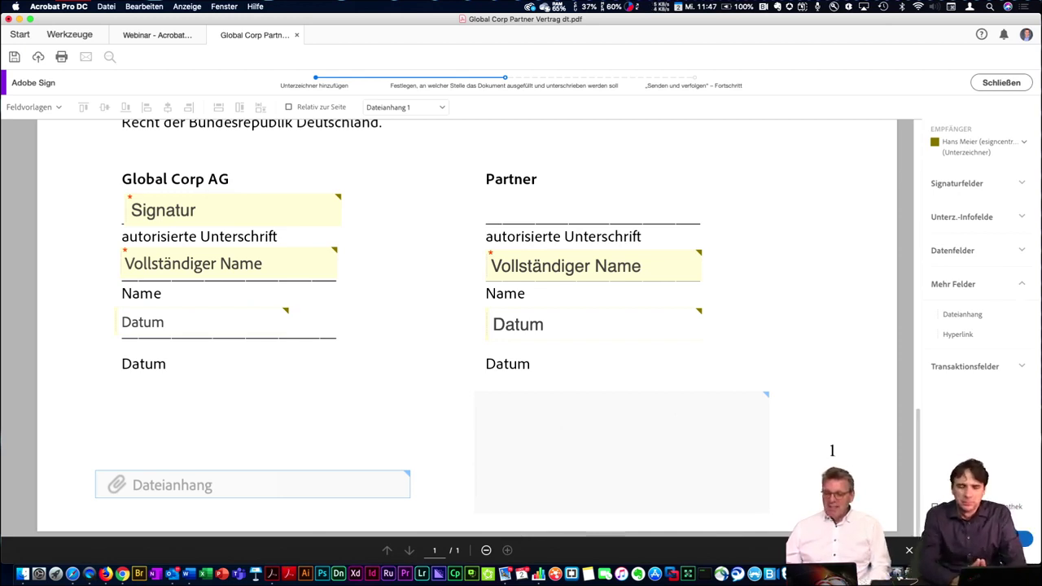
left_click(1022, 539)
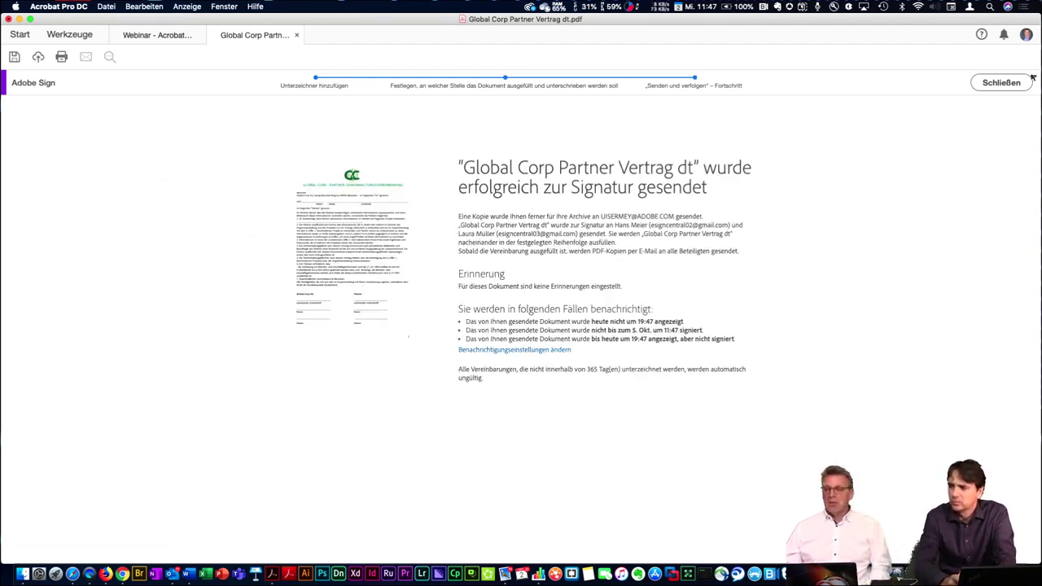
left_click(1005, 82)
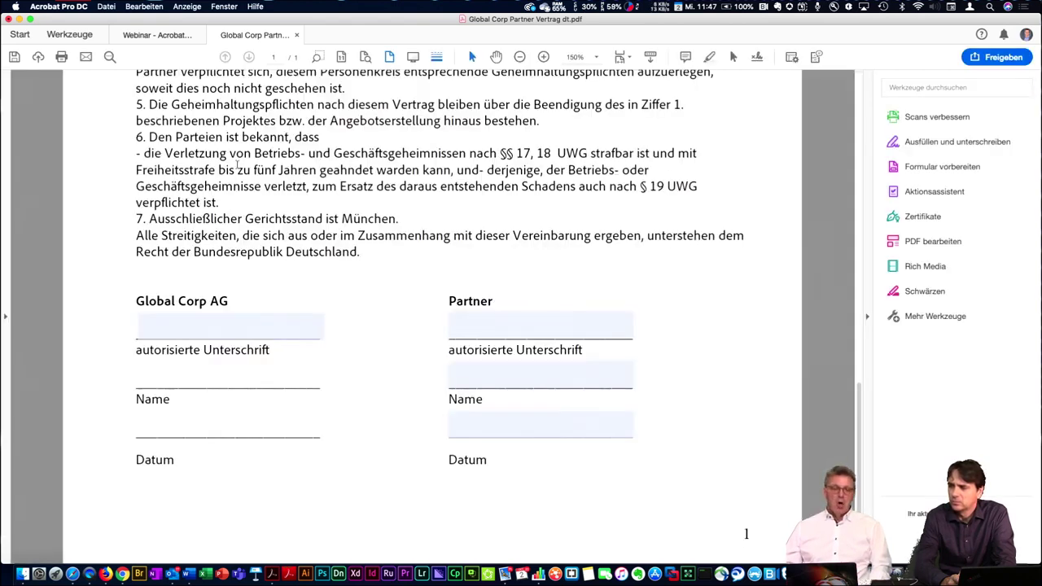
- From the Start view's Zum Unterschreiben list, launch Adobe Sign online in Safari
left_click(20, 35)
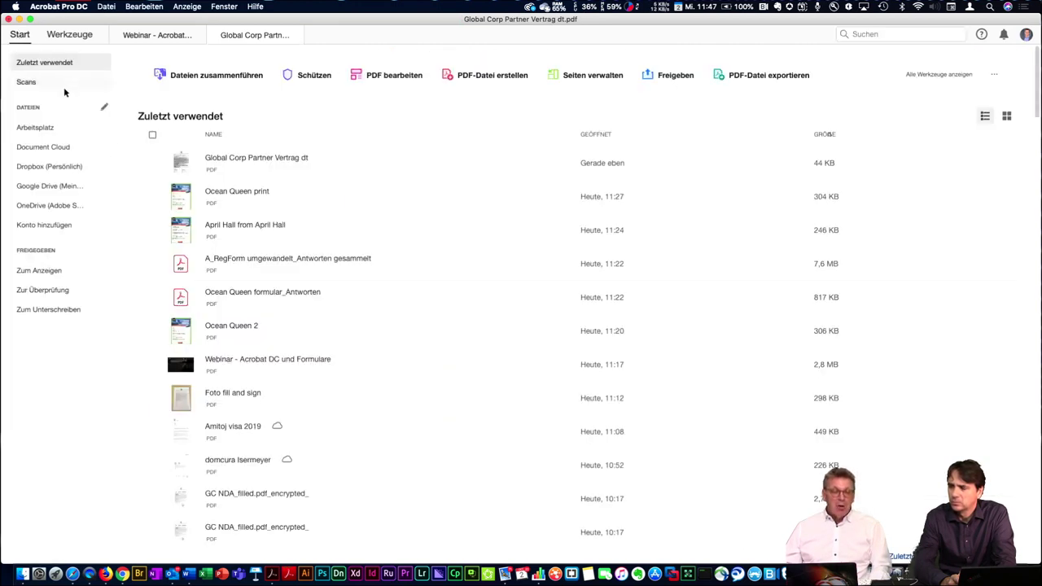
left_click(74, 309)
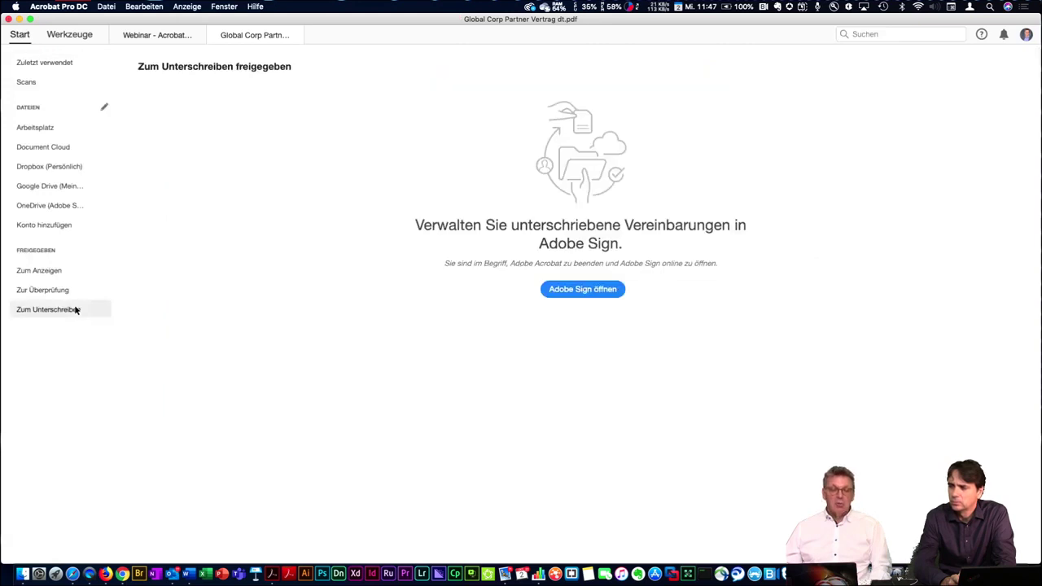
left_click(606, 294)
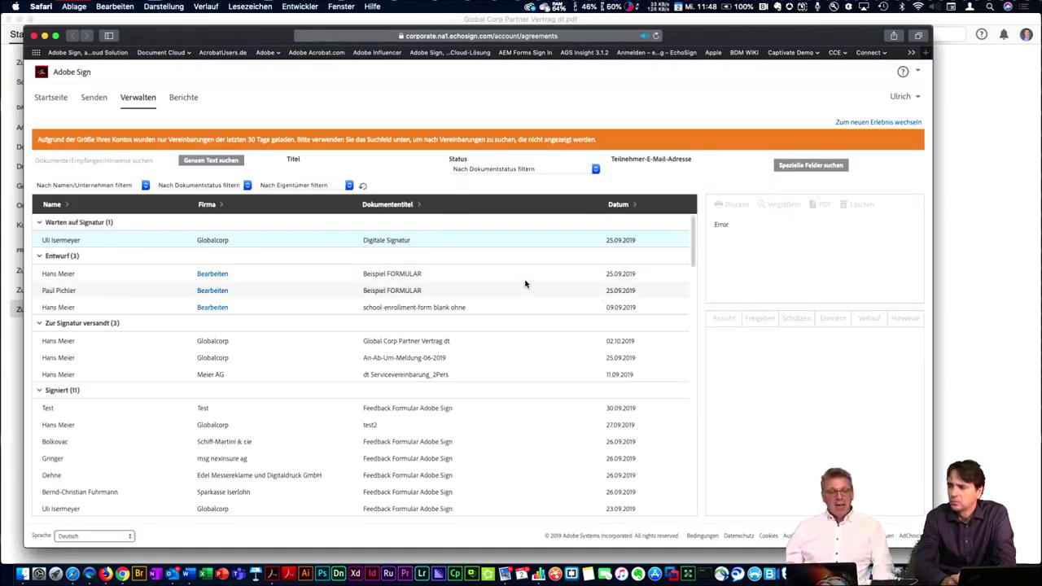
- Select the Global Corp Partner Vertrag dt row and show its Verlauf tab
left_click(166, 340)
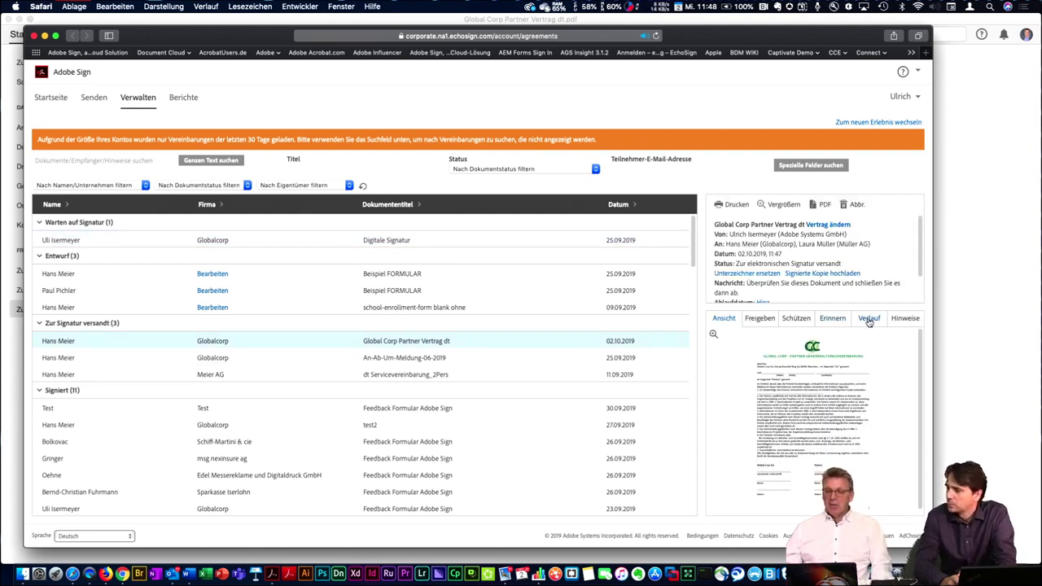
left_click(868, 322)
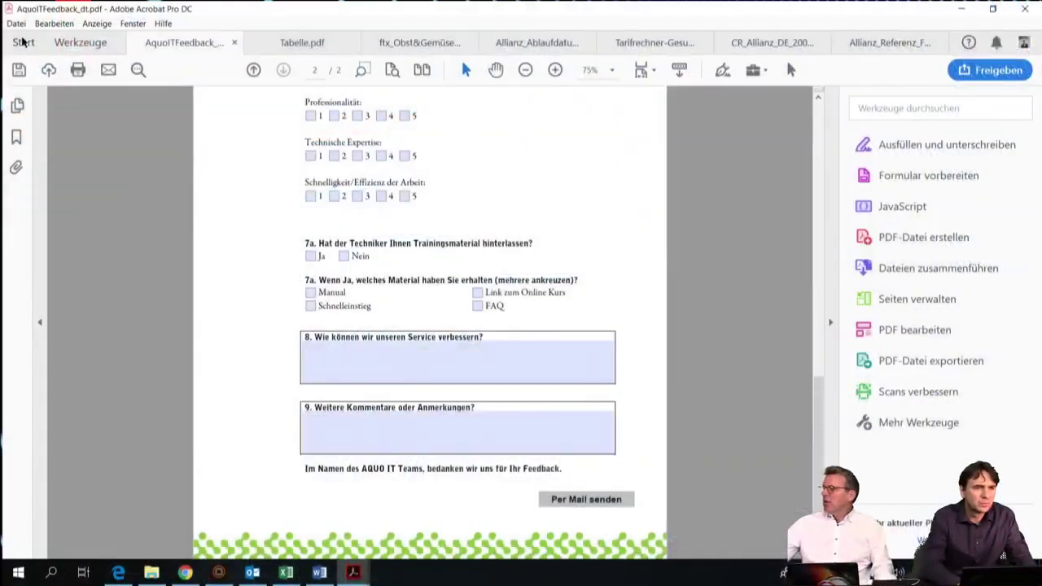
- In Acrobat's Zum Unterschreiben freigegeben list, expand the agreement's Aktivität history
left_click(23, 41)
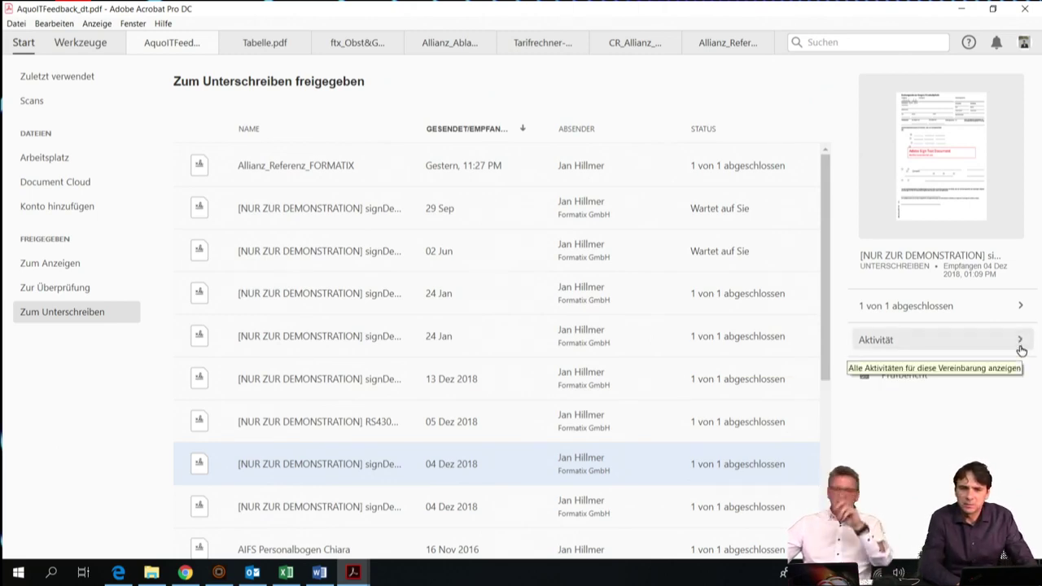
left_click(1021, 342)
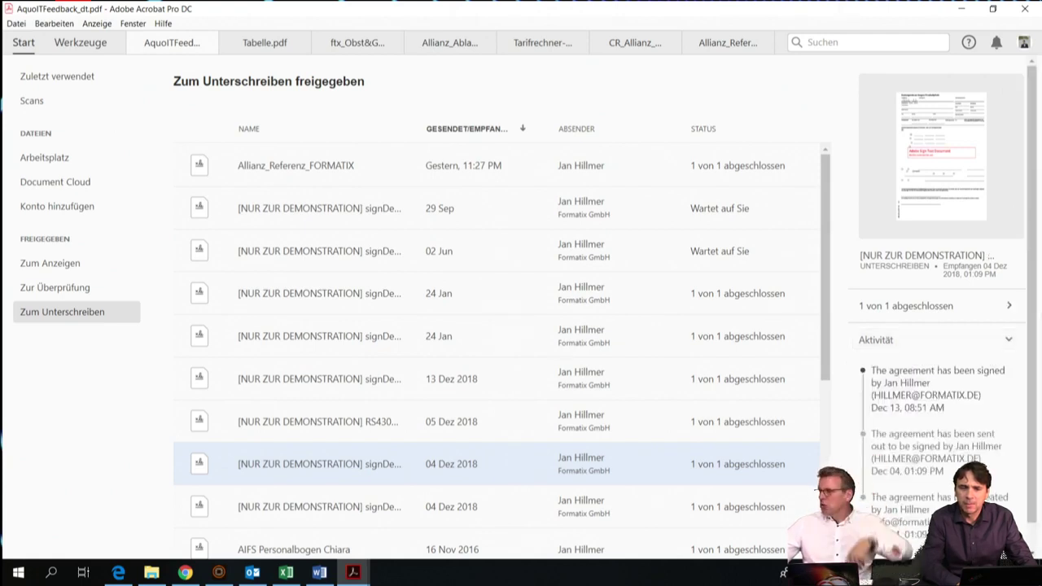
left_click_drag(1037, 343, 1039, 448)
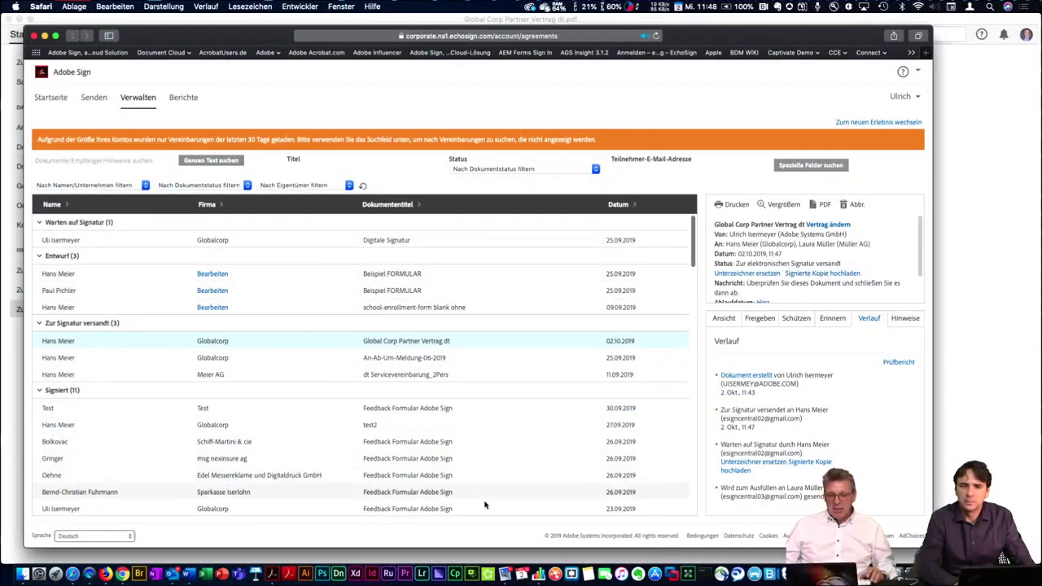
- In Mail, open the signer's invitation from their mailbox and follow its signing link
left_click(502, 567)
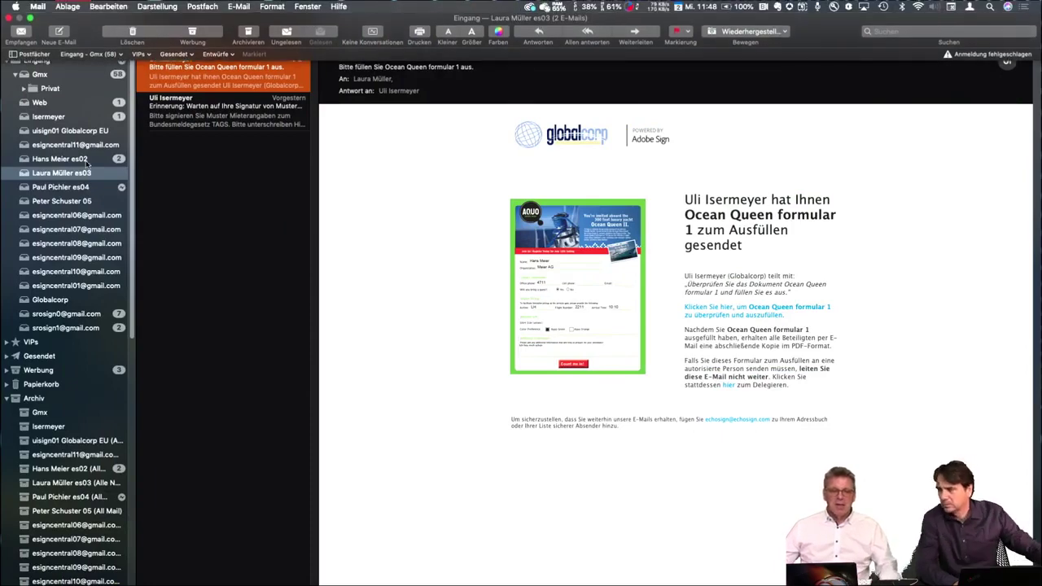
left_click(61, 159)
left_click(208, 77)
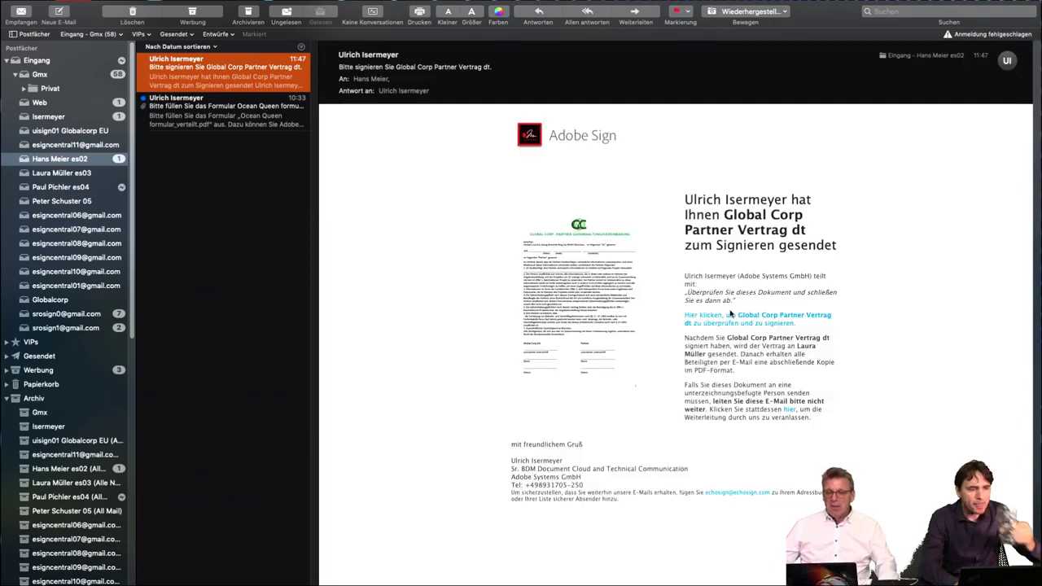
left_click(732, 318)
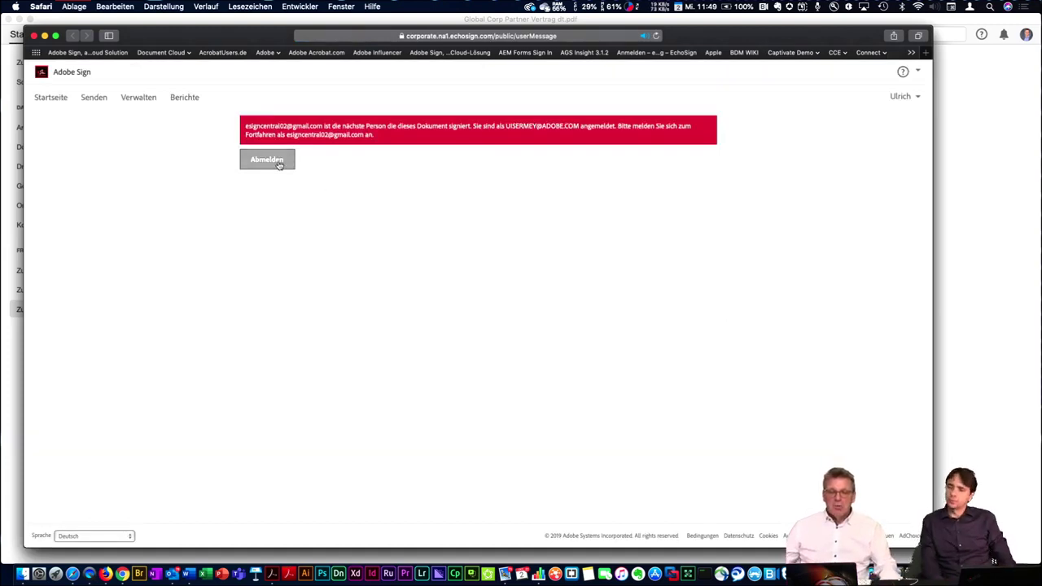
- Sign out of the wrong Adobe Sign account and reopen the invitation's signing link
left_click(280, 164)
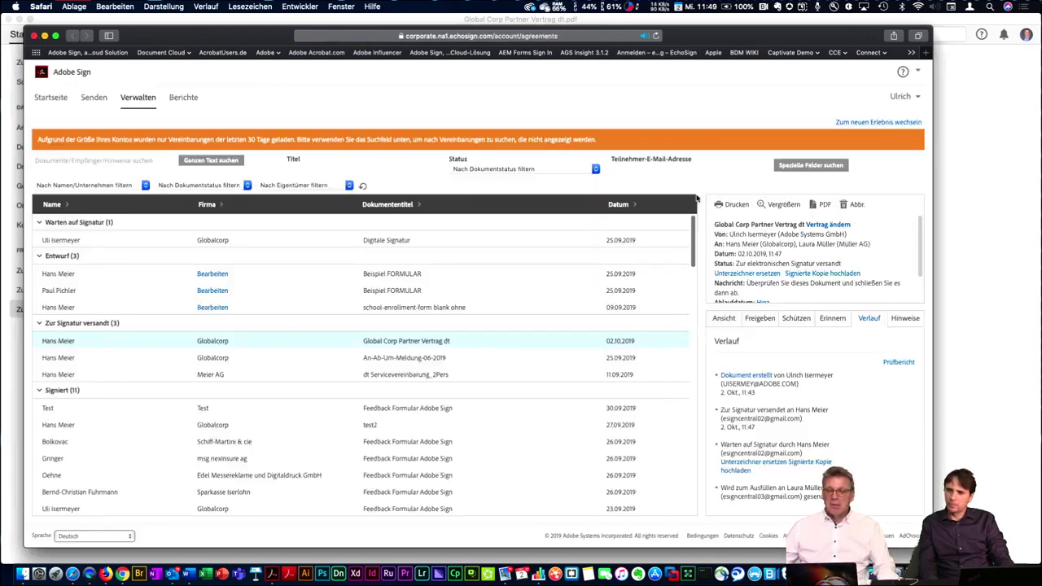
left_click(35, 35)
key("super+Tab")
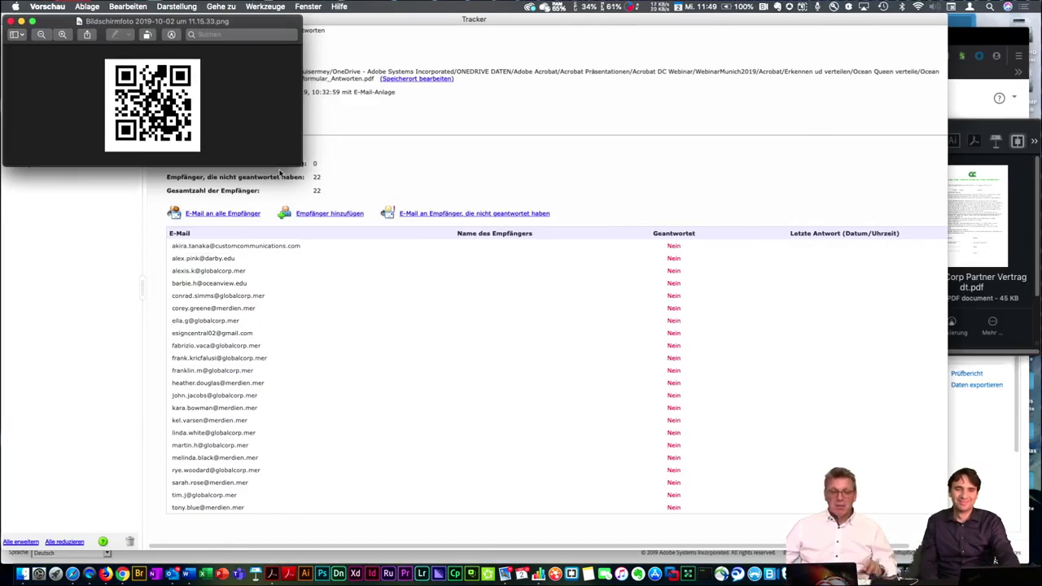
key("super+Tab")
key("super+Tab")
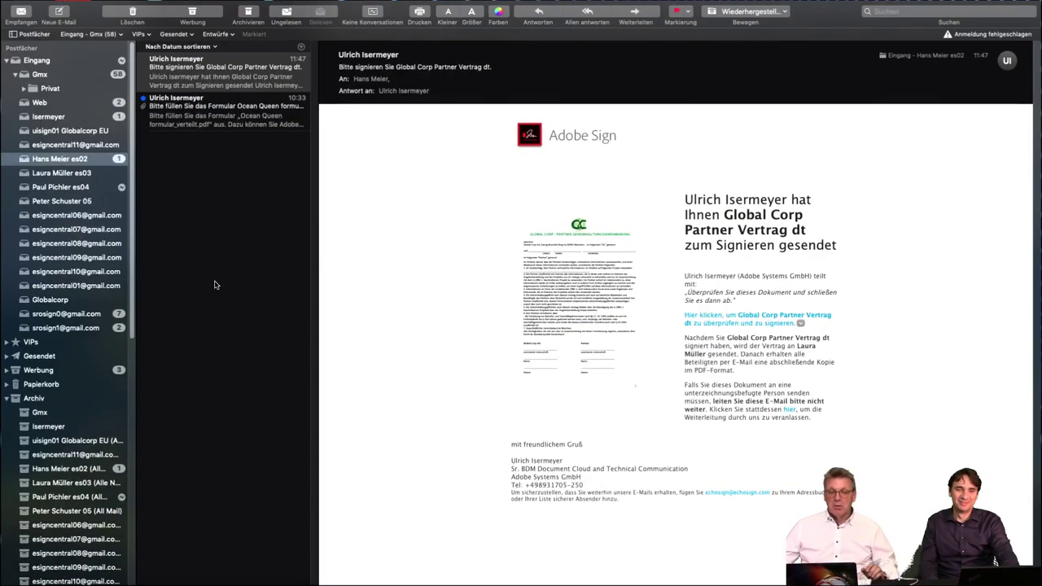
left_click(744, 322)
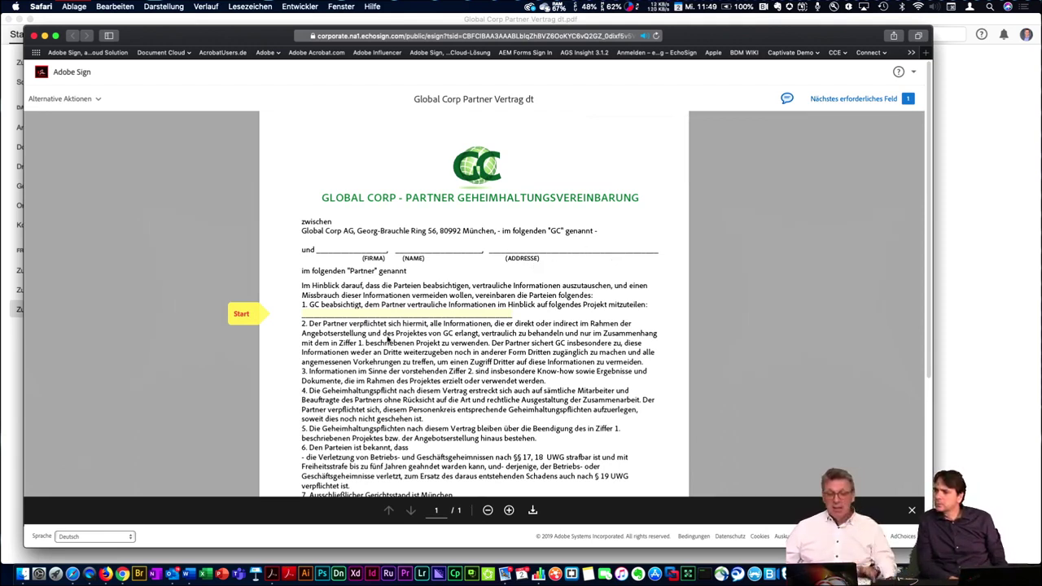
- Enter 'Document Cloud' in the project field and move to the next required field
left_click(367, 313)
type("Document Clo")
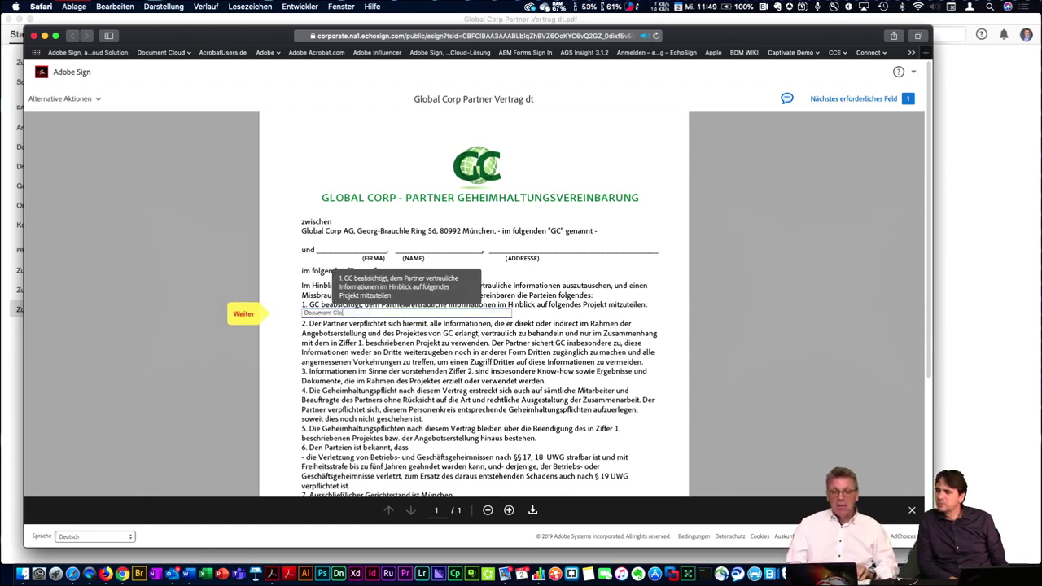
type("ud")
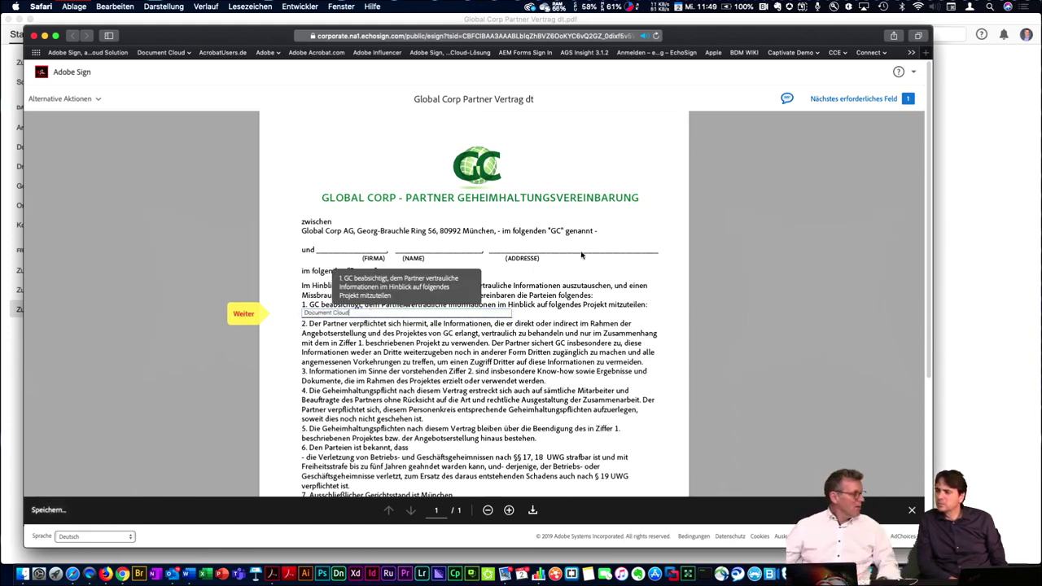
left_click(244, 314)
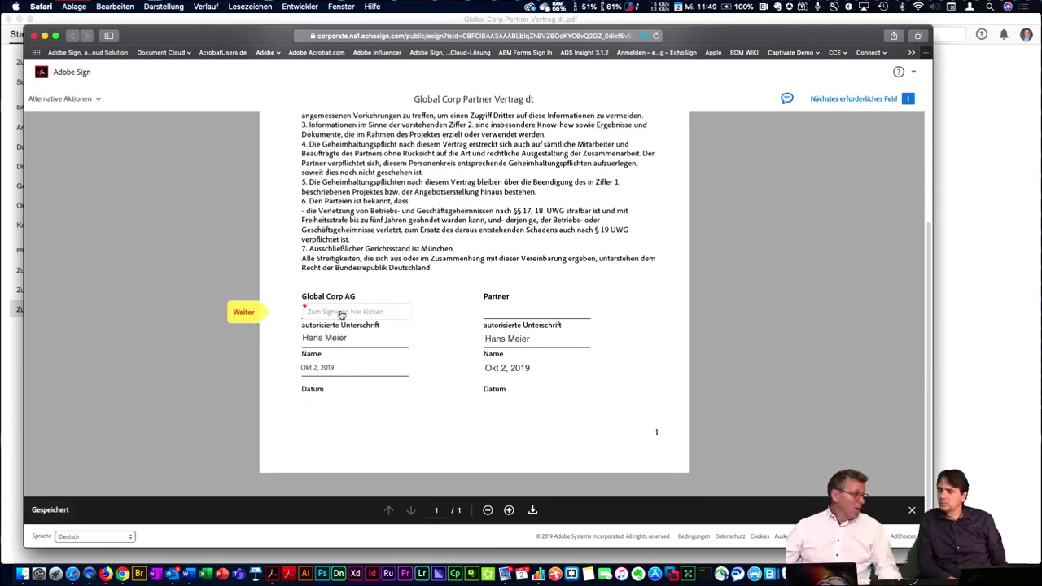
- Apply the signature image to the signature field and submit the signed agreement
left_click(341, 314)
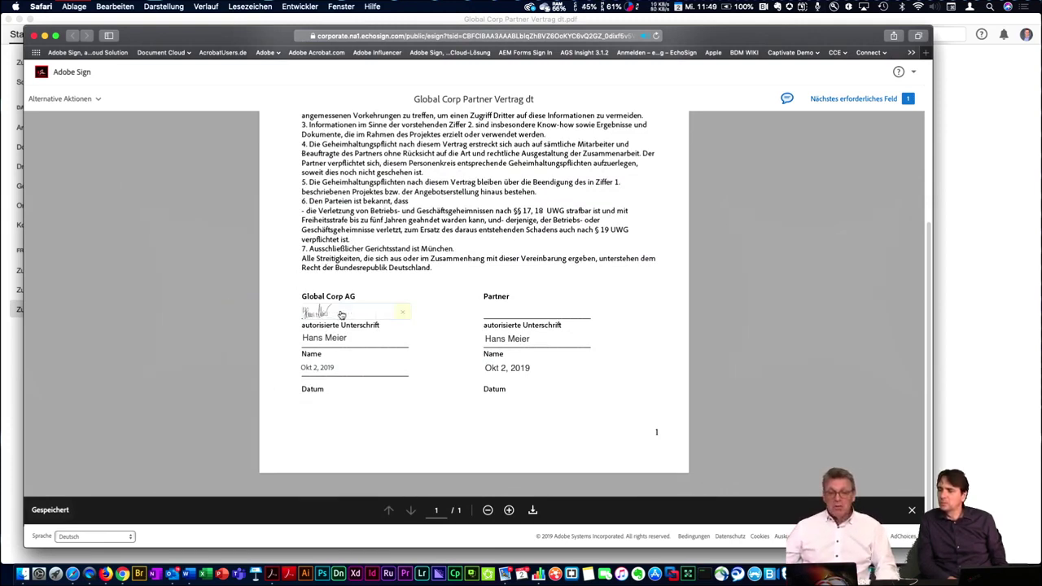
left_click(341, 315)
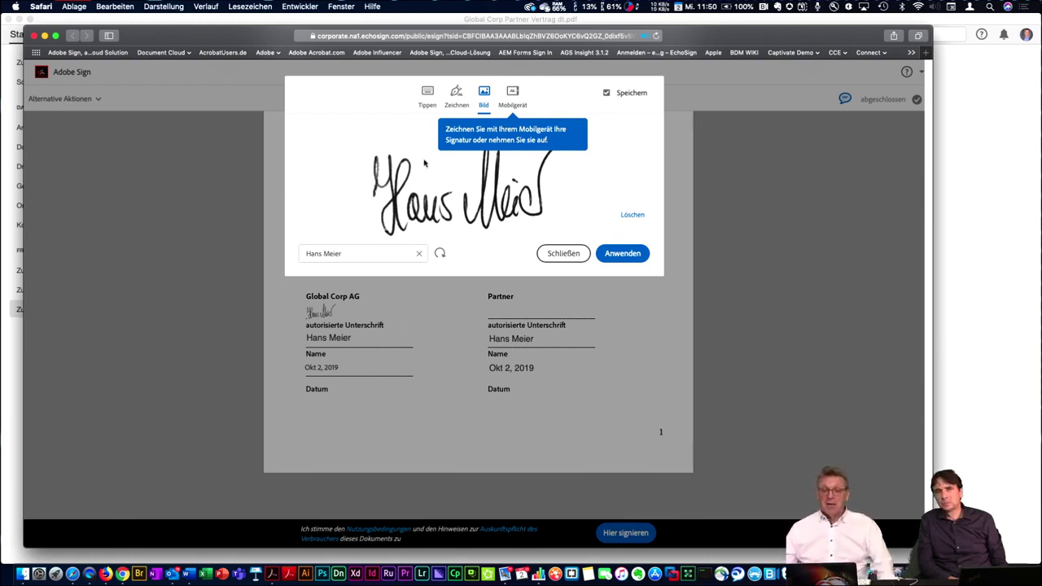
left_click(427, 96)
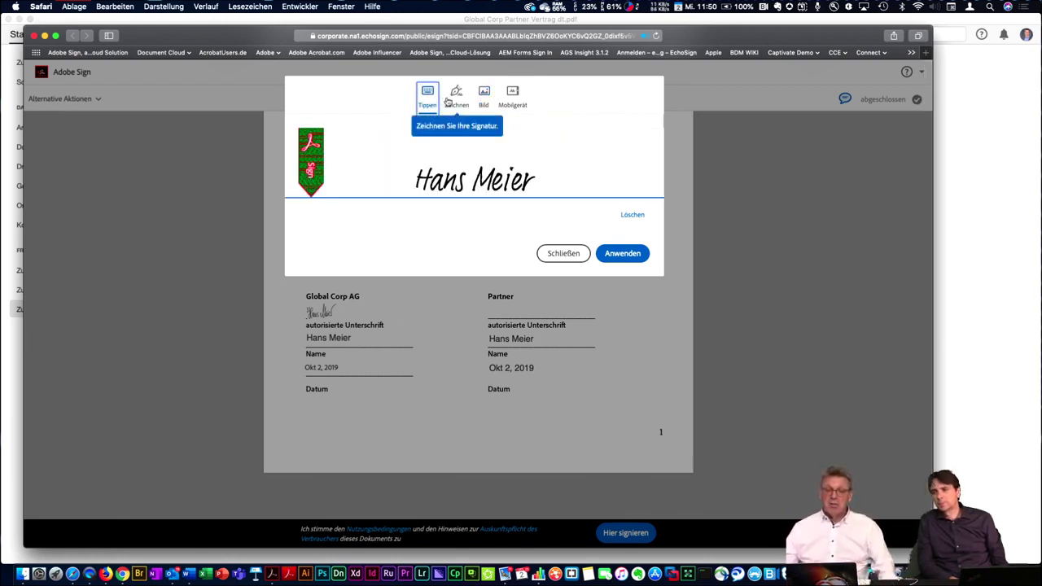
left_click(466, 101)
left_click(483, 96)
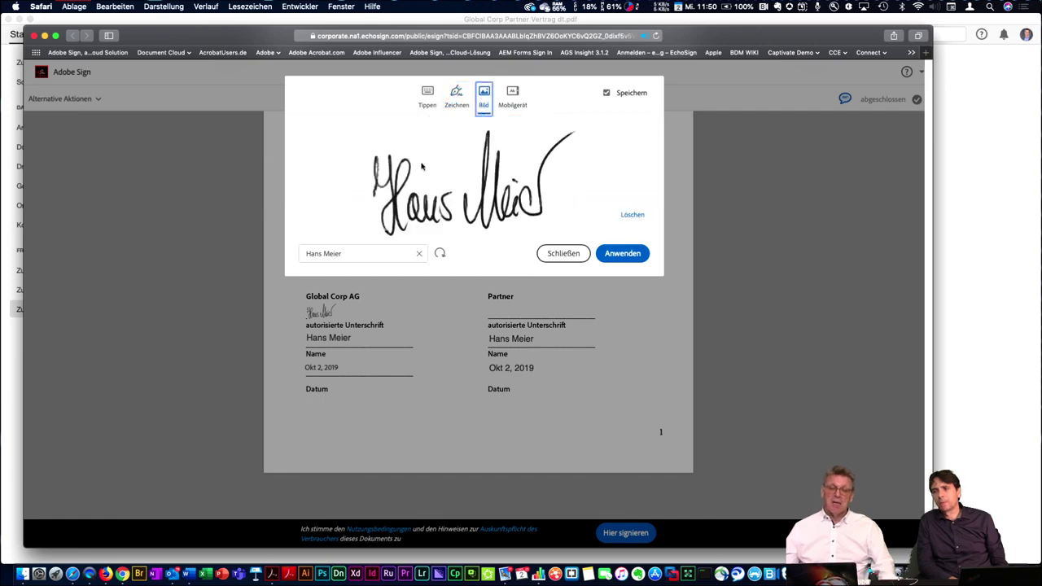
left_click(625, 256)
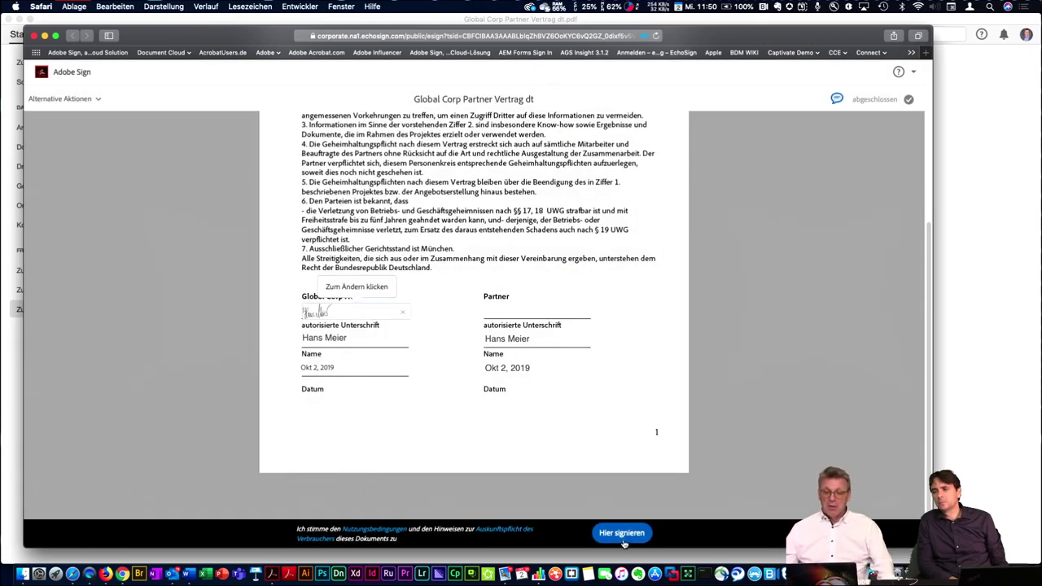
left_click(622, 537)
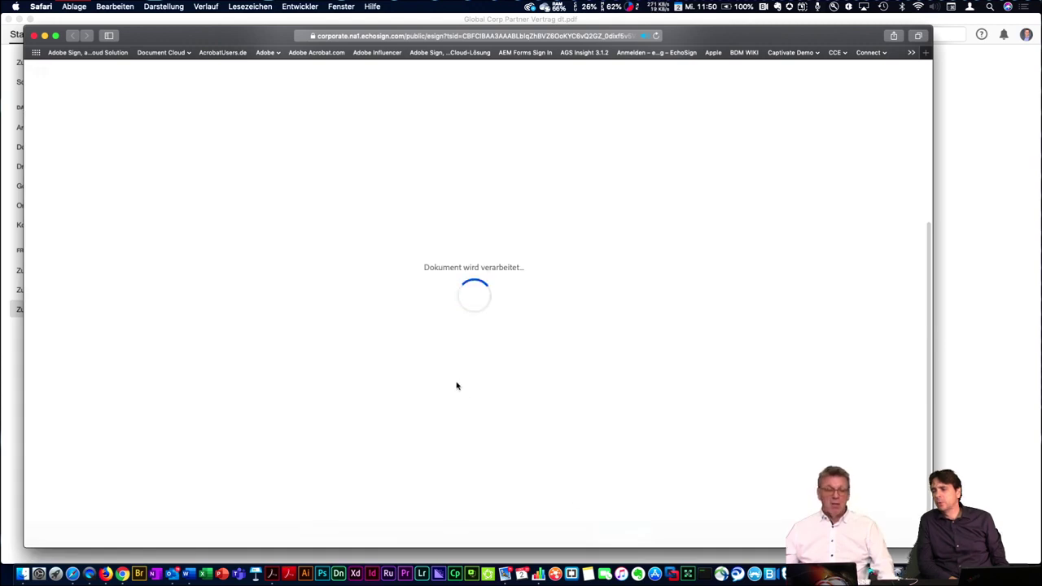
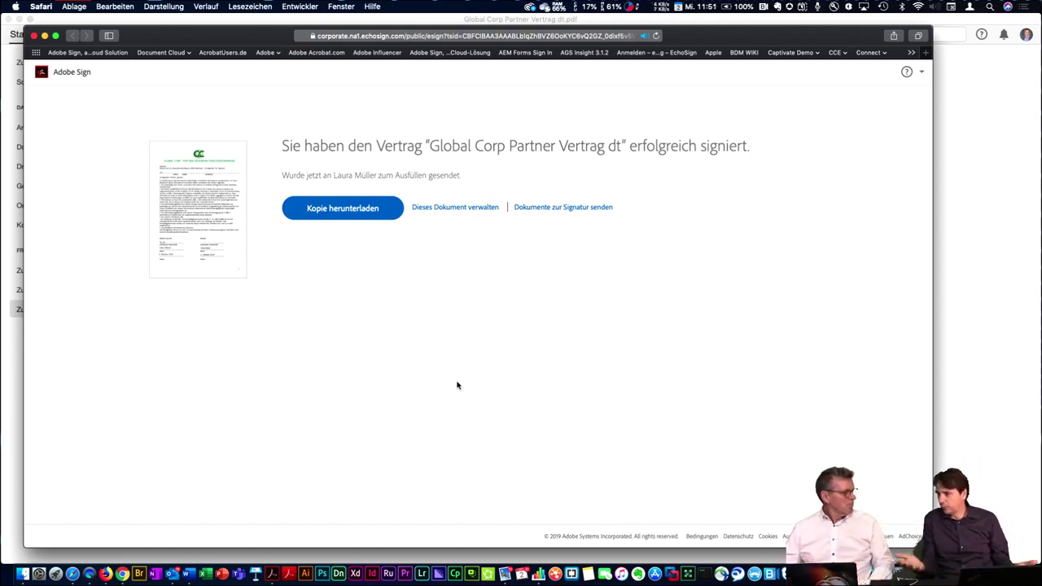
- Close the signing confirmation window and bring up the Mission Control overview of desktops
left_click(33, 35)
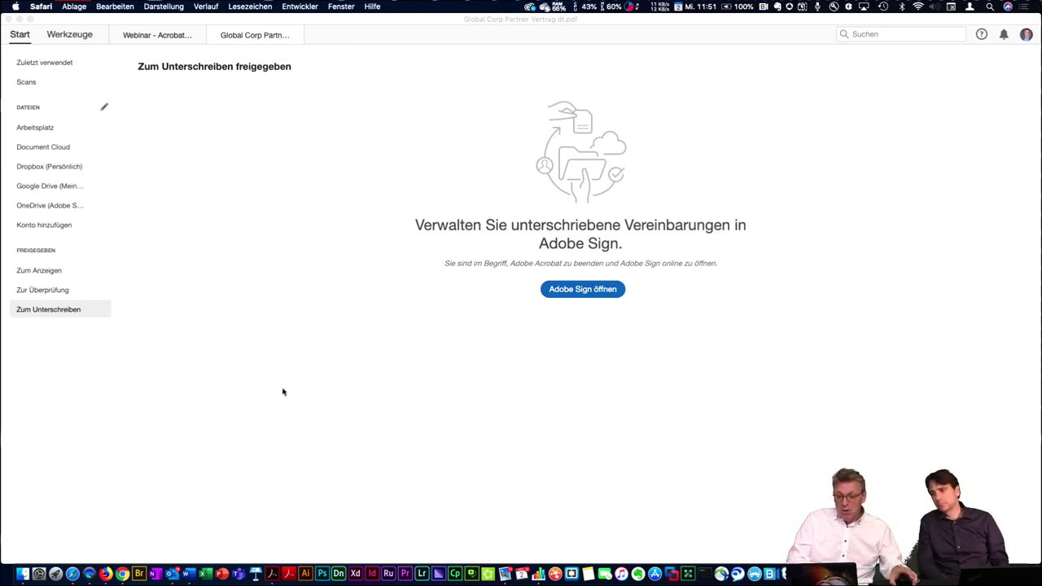
key("ctrl+Up")
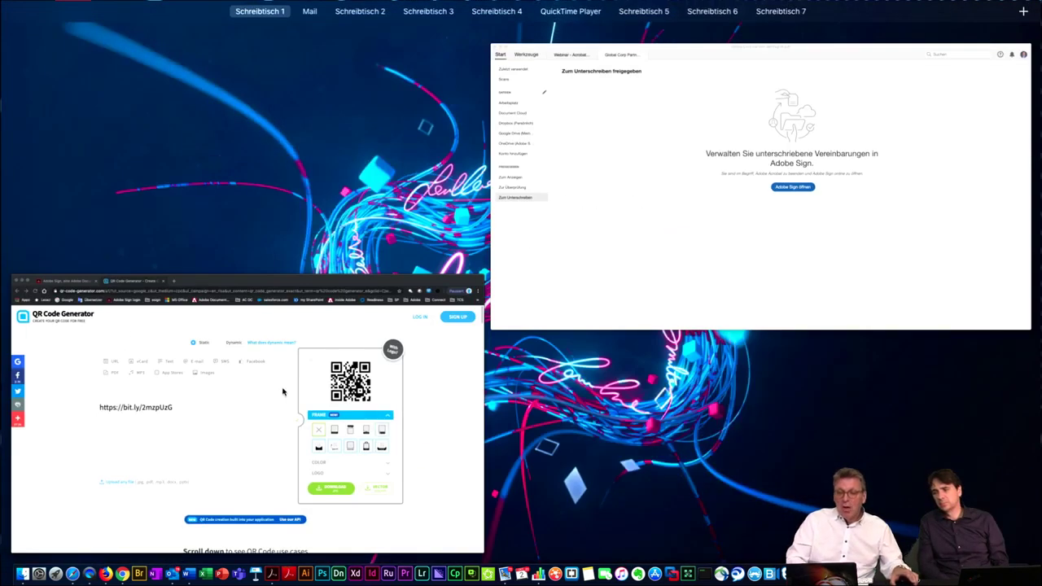
- On the mirrored iPhone, open the Global Corp Partner Vertrag email and follow its 'Klicken Sie hier' link
mouse_move(358, 10)
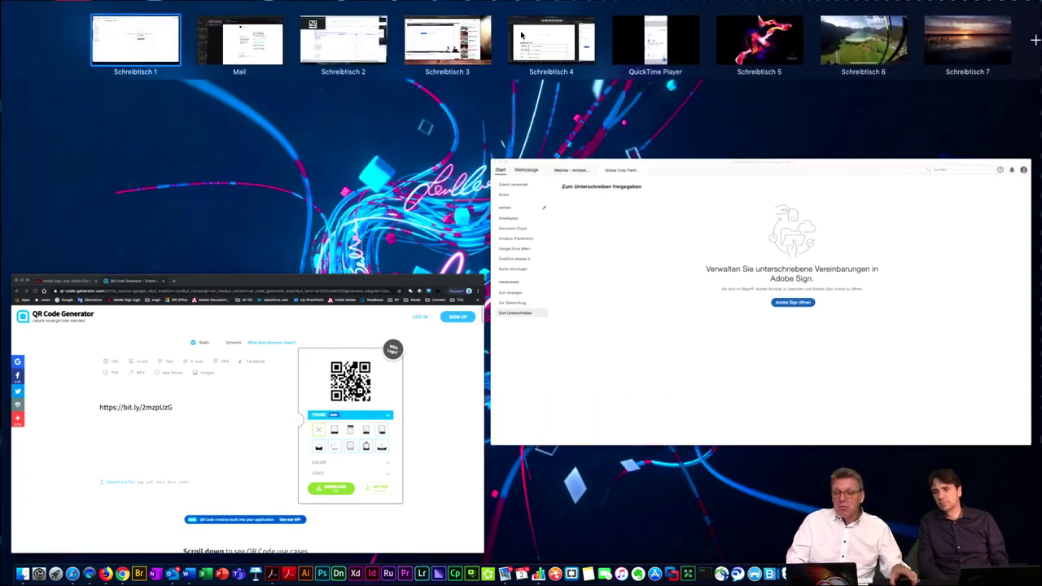
left_click(620, 38)
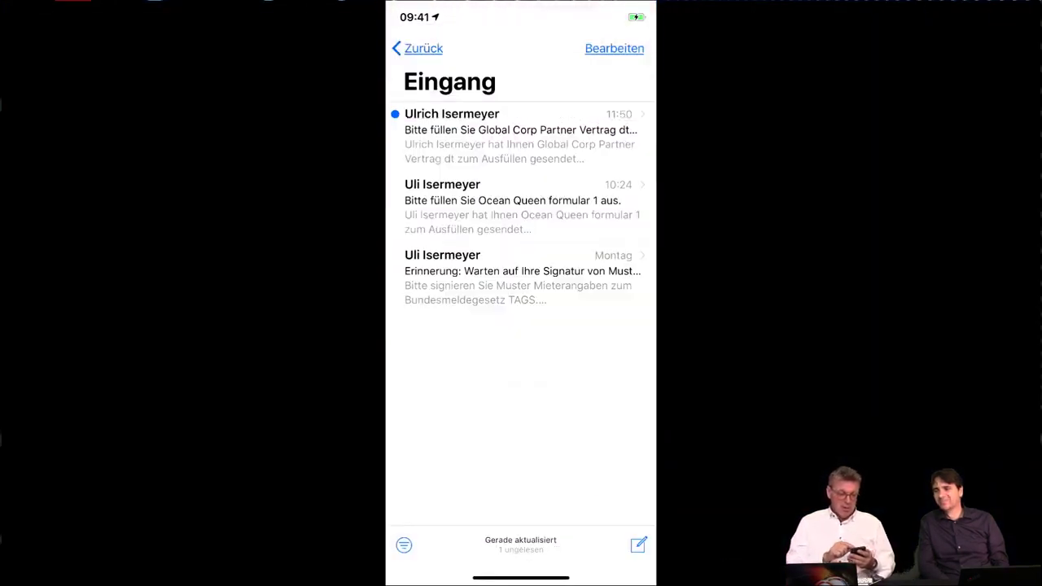
left_click(521, 134)
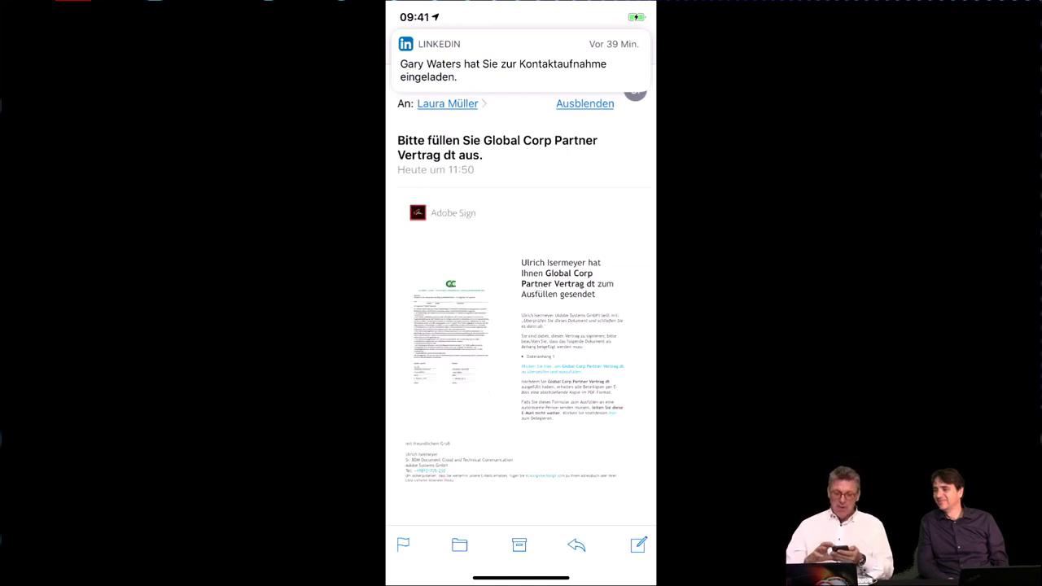
double_click(570, 342)
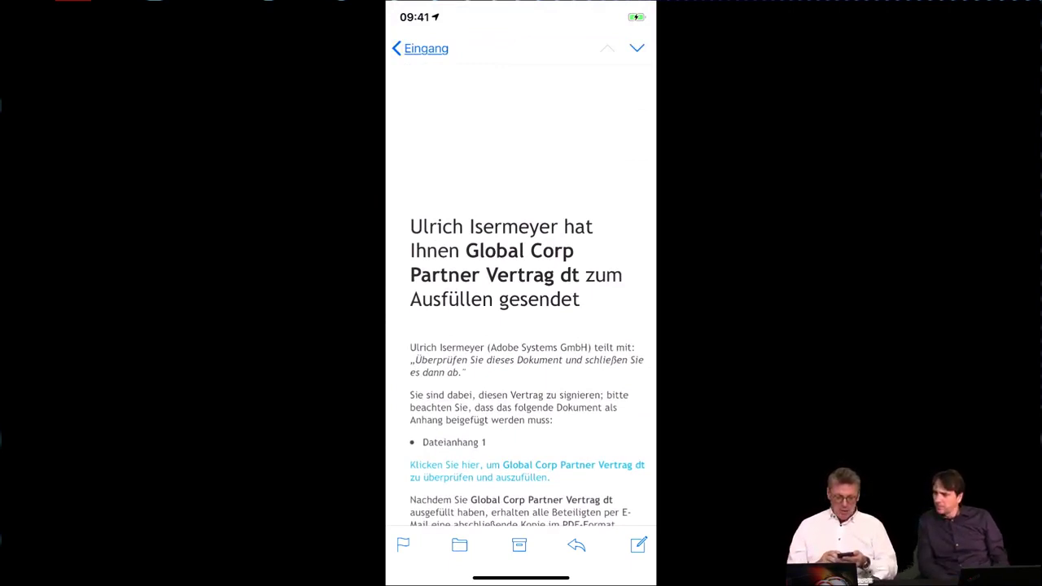
left_click(527, 465)
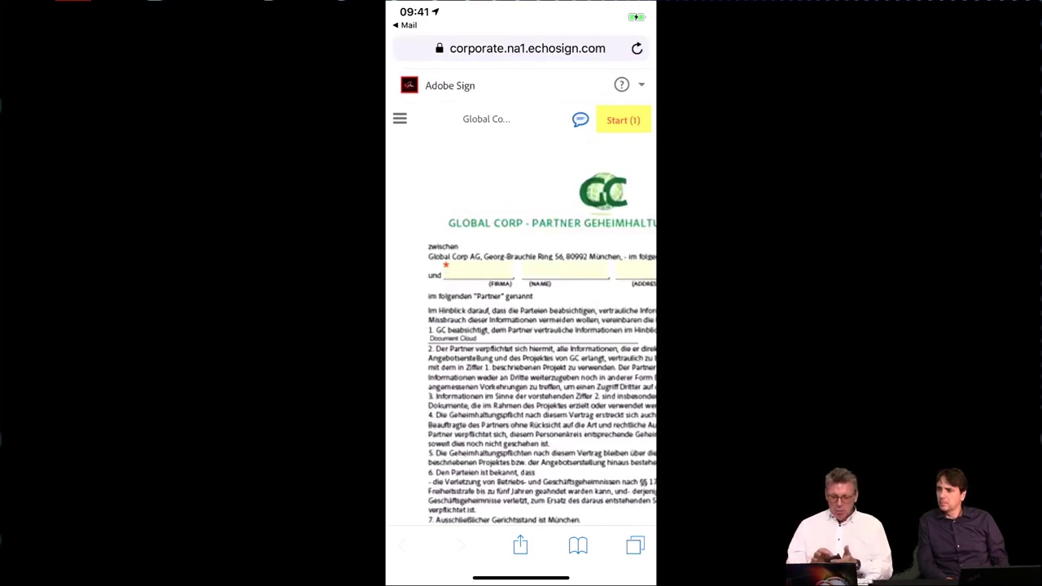
- Enter the partner's company in the FIRMA field and the signer's name in the NAME field
left_click(476, 269)
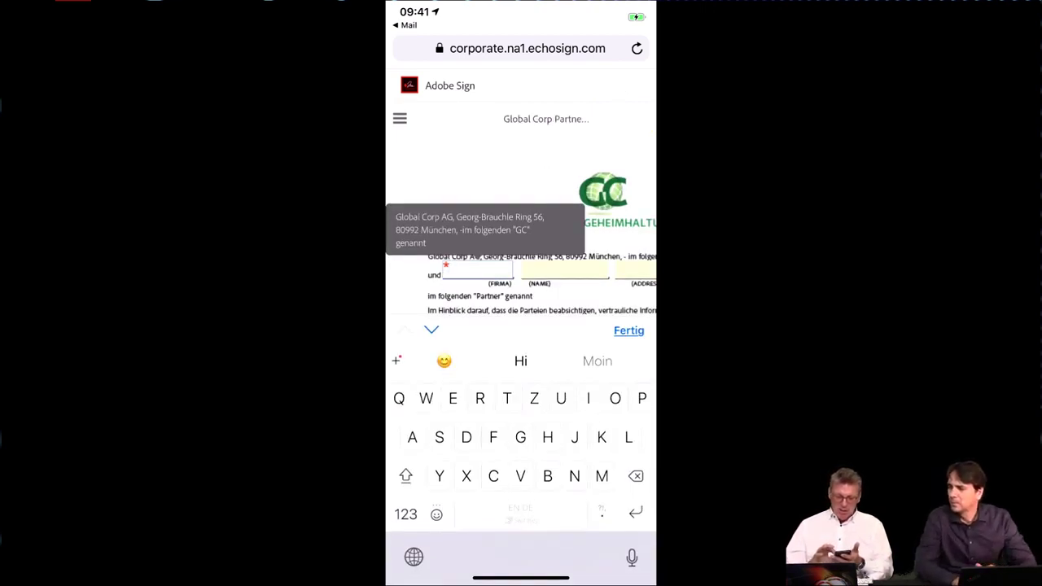
type("M")
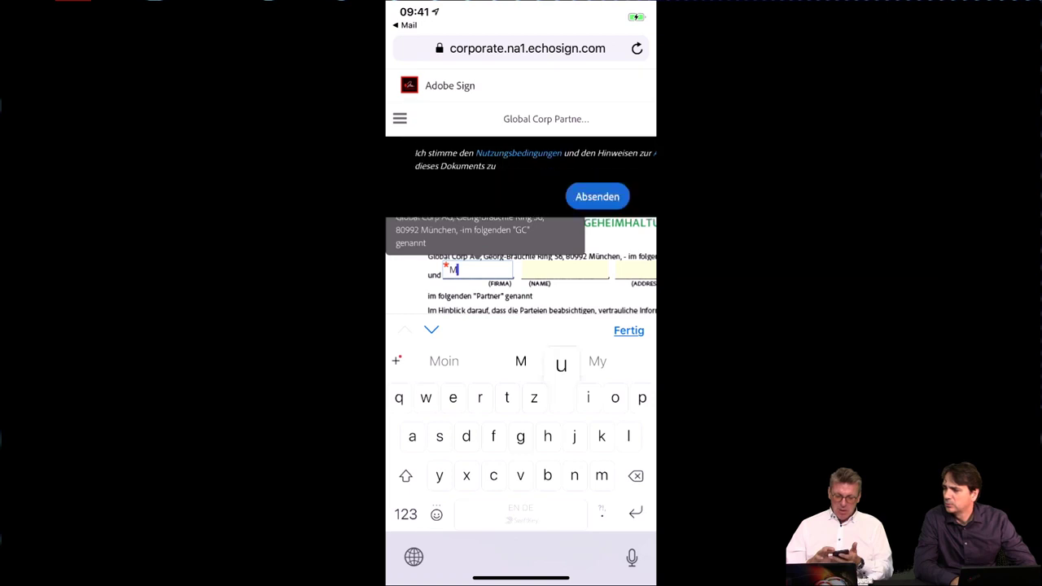
type("üll")
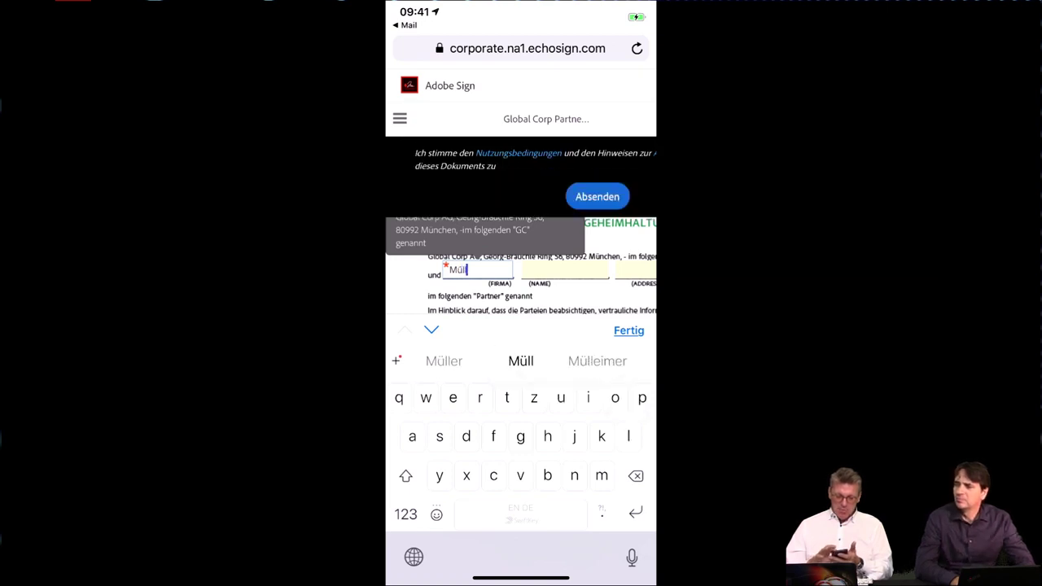
type("er ")
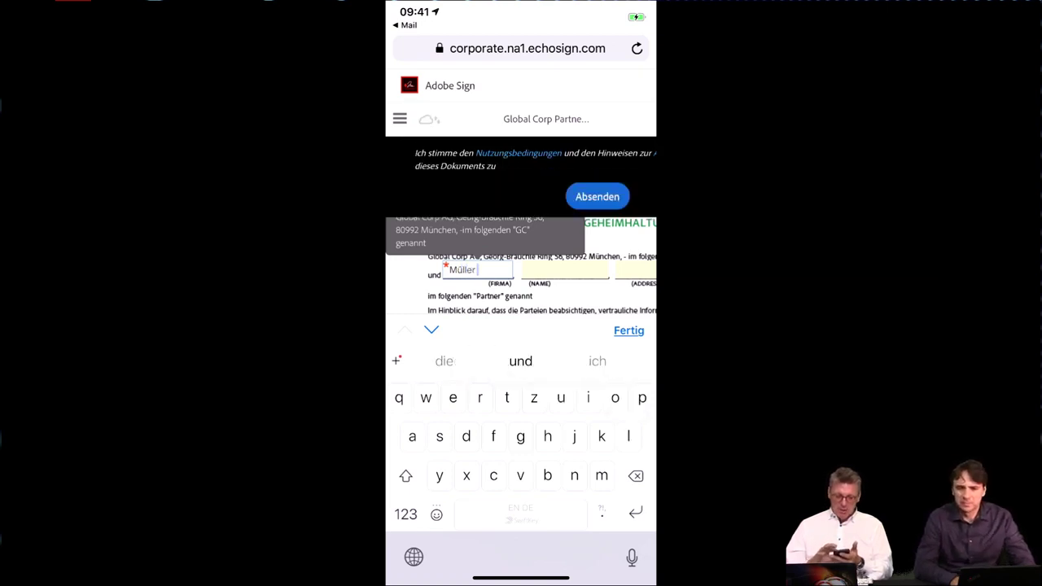
type("A")
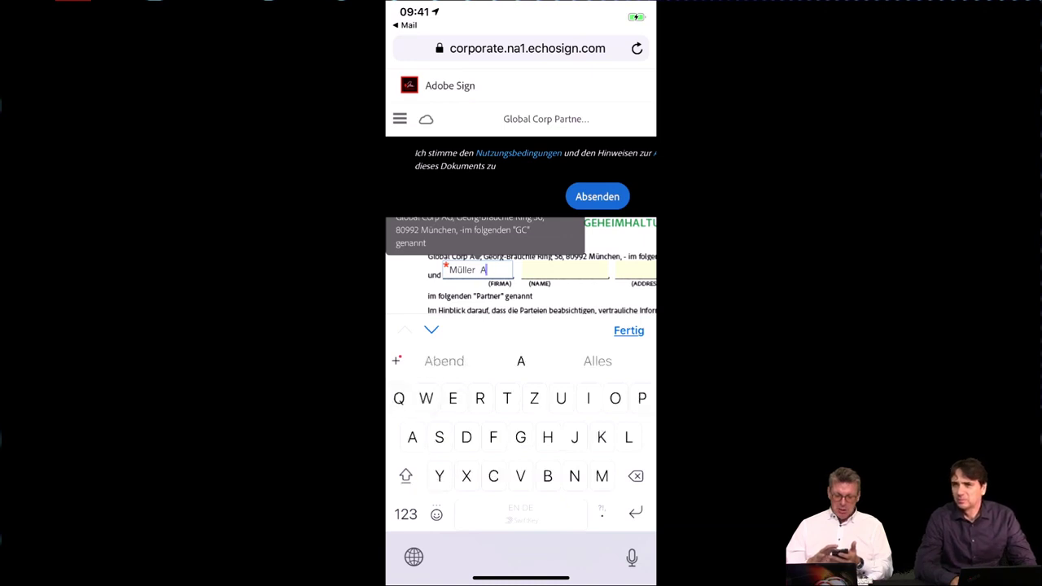
type("G")
left_click(432, 329)
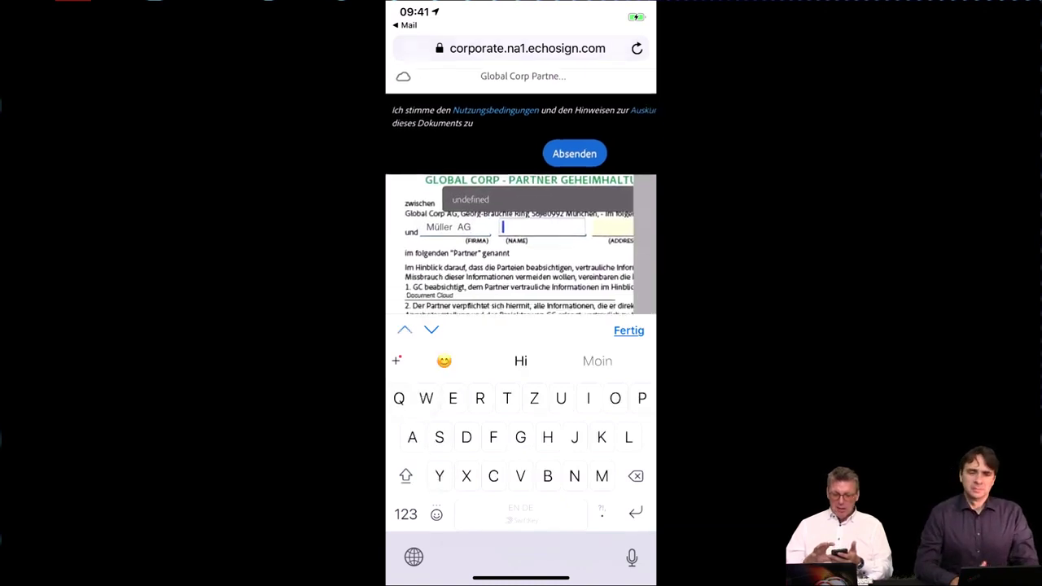
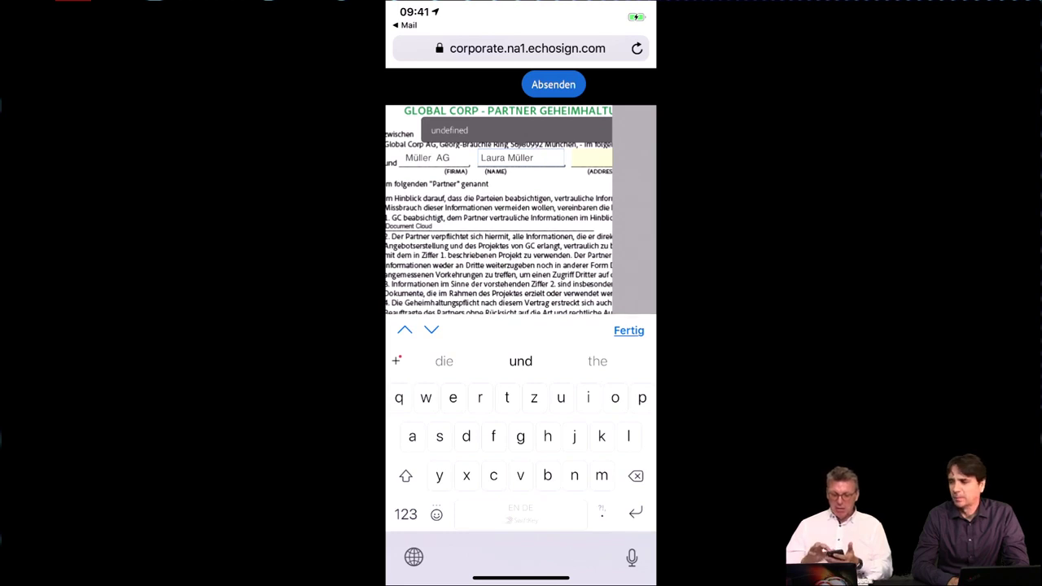
left_click(629, 330)
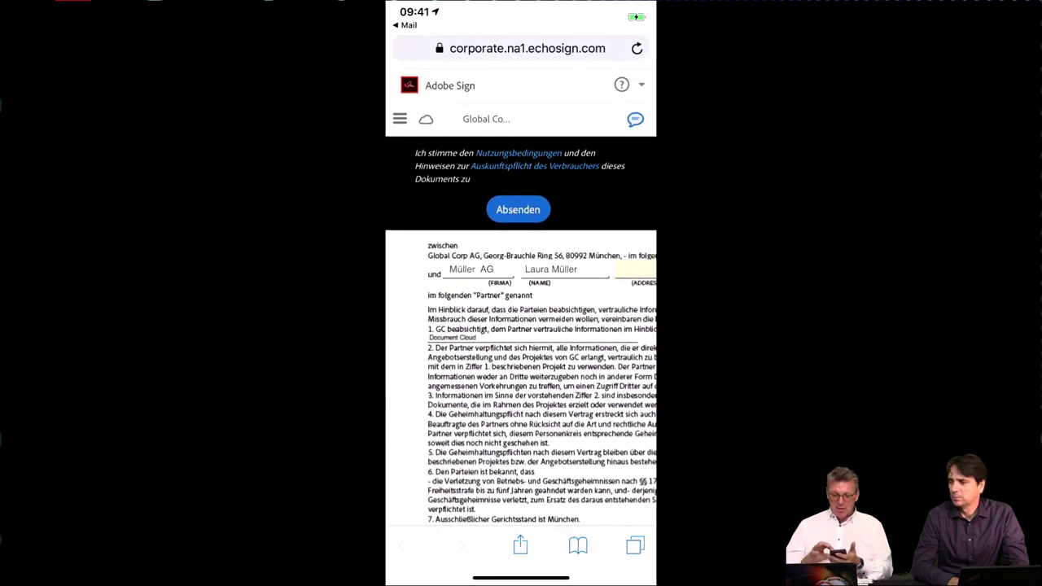
scroll(521, 379, "down", 5)
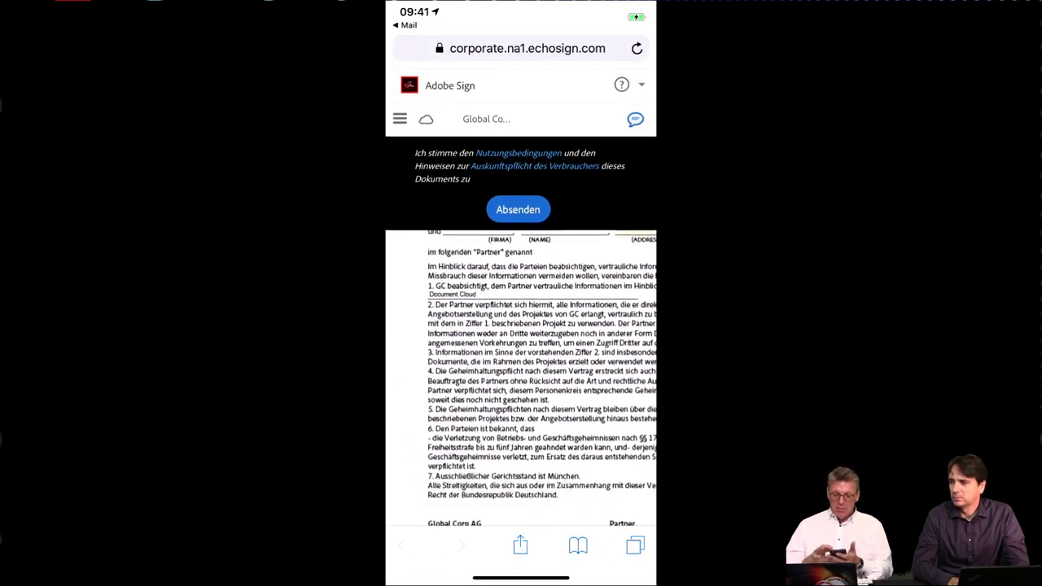
scroll(521, 331, "right", 2)
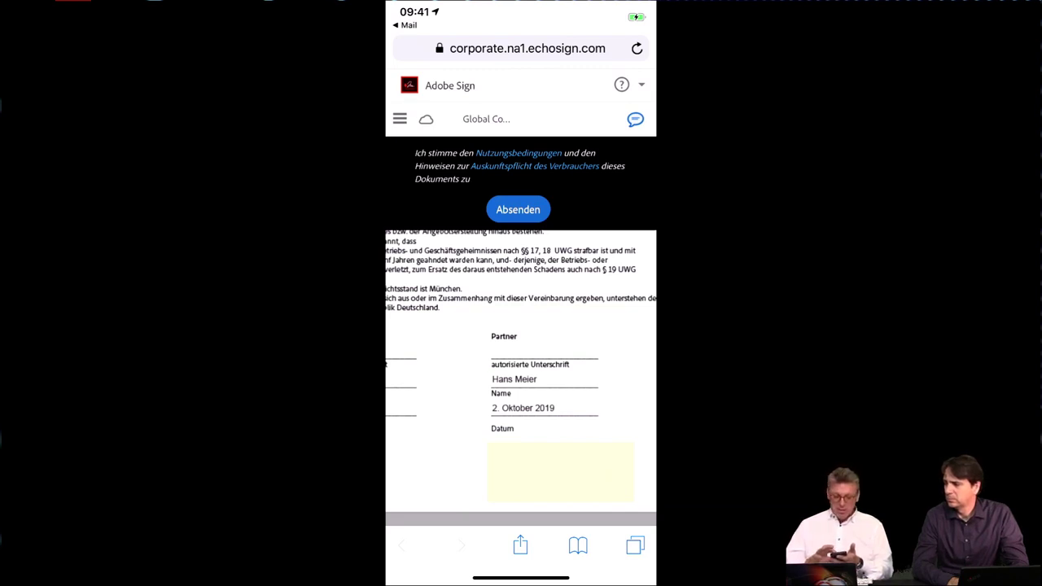
- Type the partner's signature in the yellow box under Datum and open the Dateianhang 1 attachment choices
left_click(560, 472)
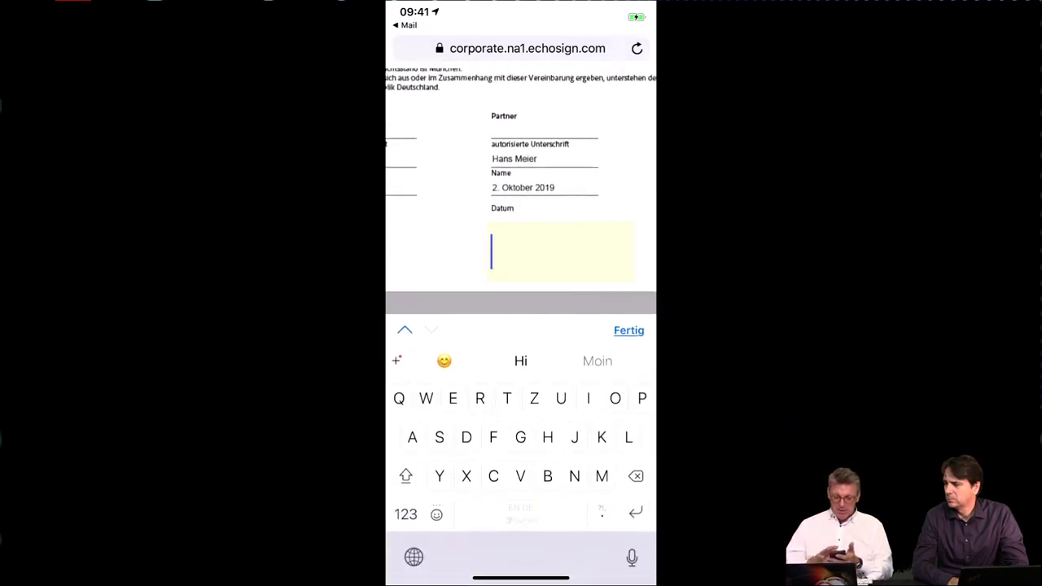
key("shift")
type("J")
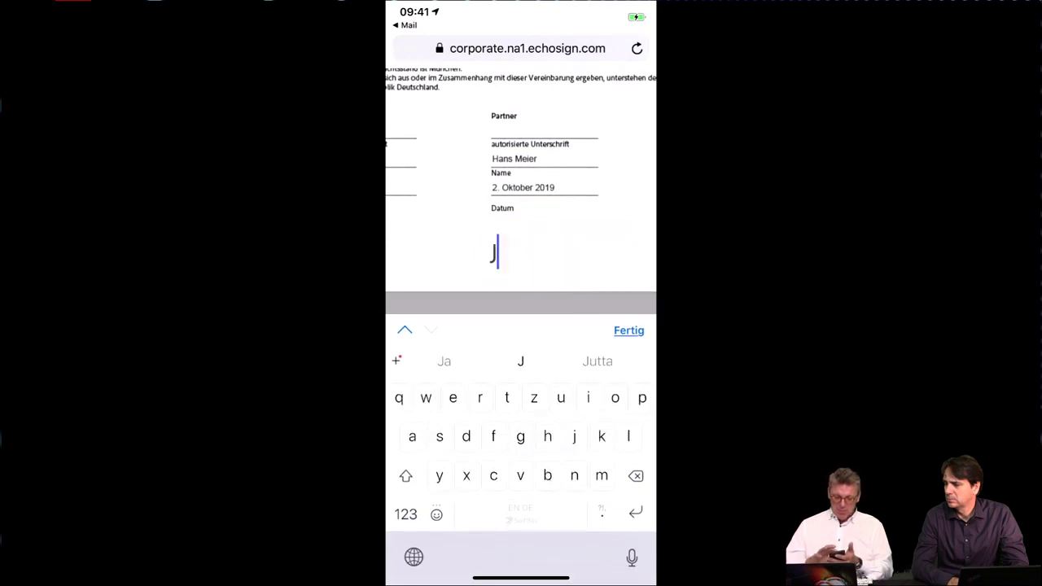
type("an")
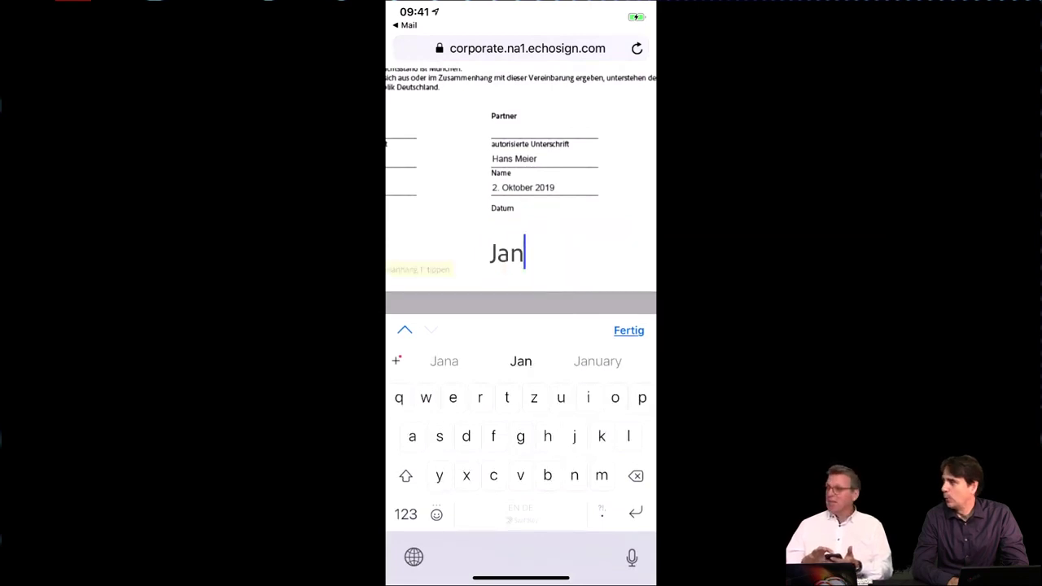
scroll(521, 179, "left", 3)
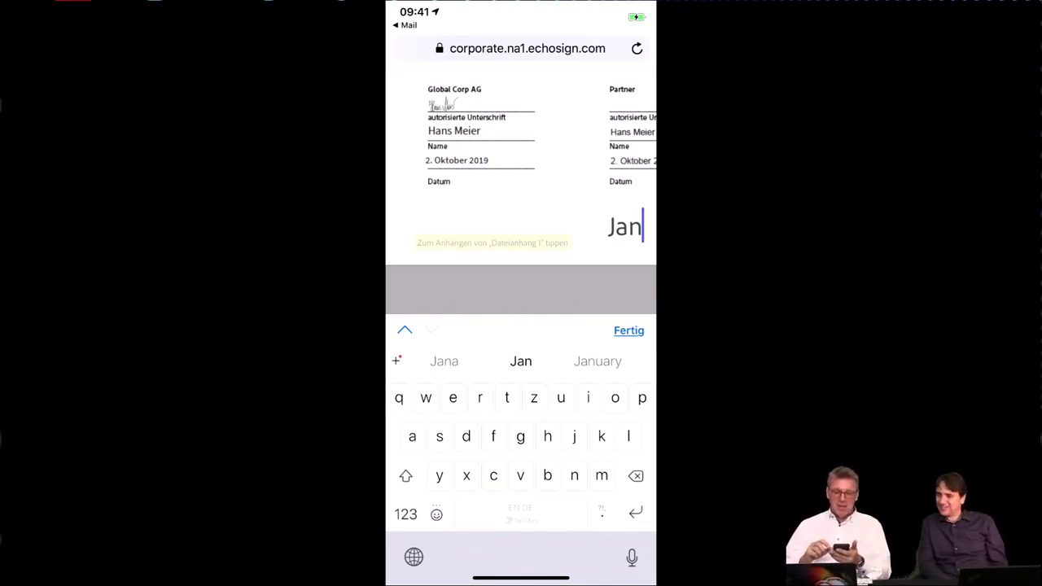
left_click(492, 242)
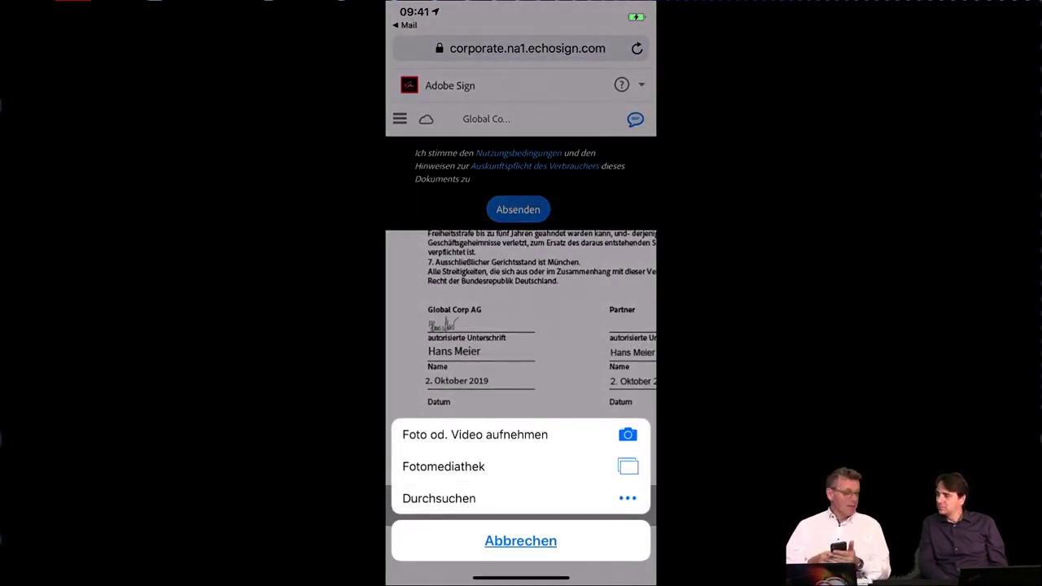
- Take a new photo with the camera and use it as the image.jpg attachment
left_click(474, 435)
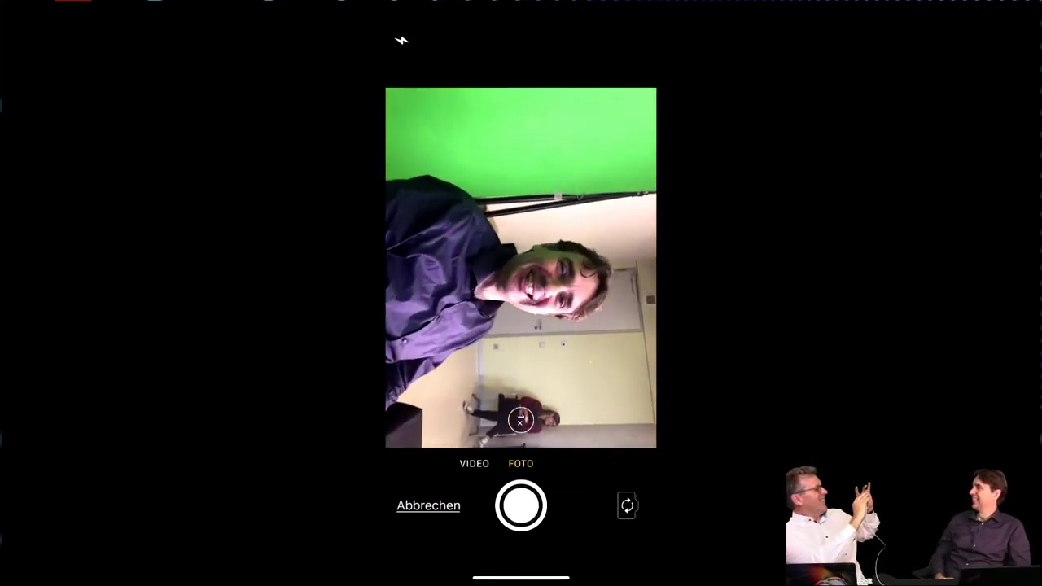
left_click(521, 506)
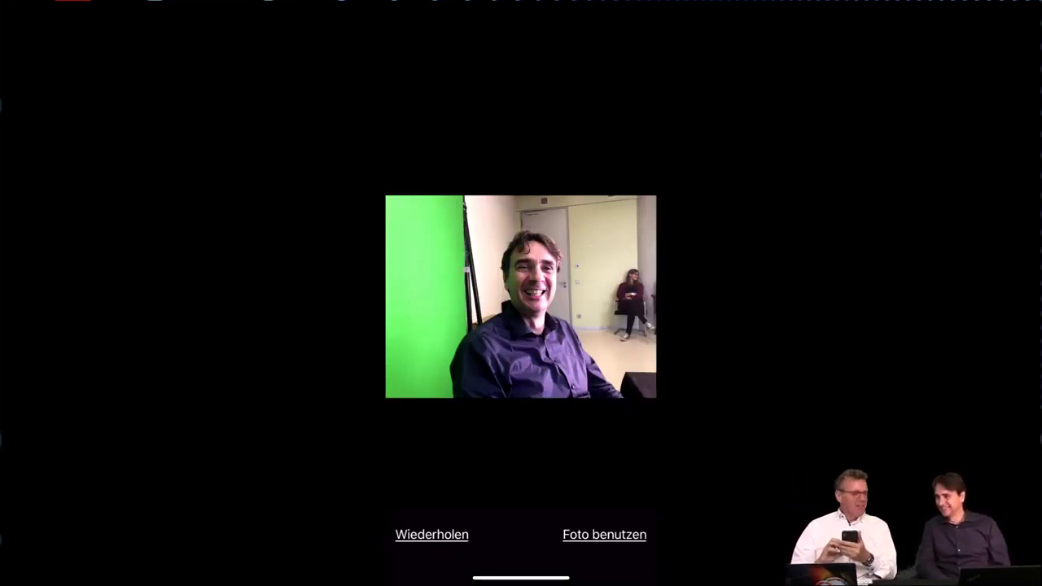
left_click(604, 534)
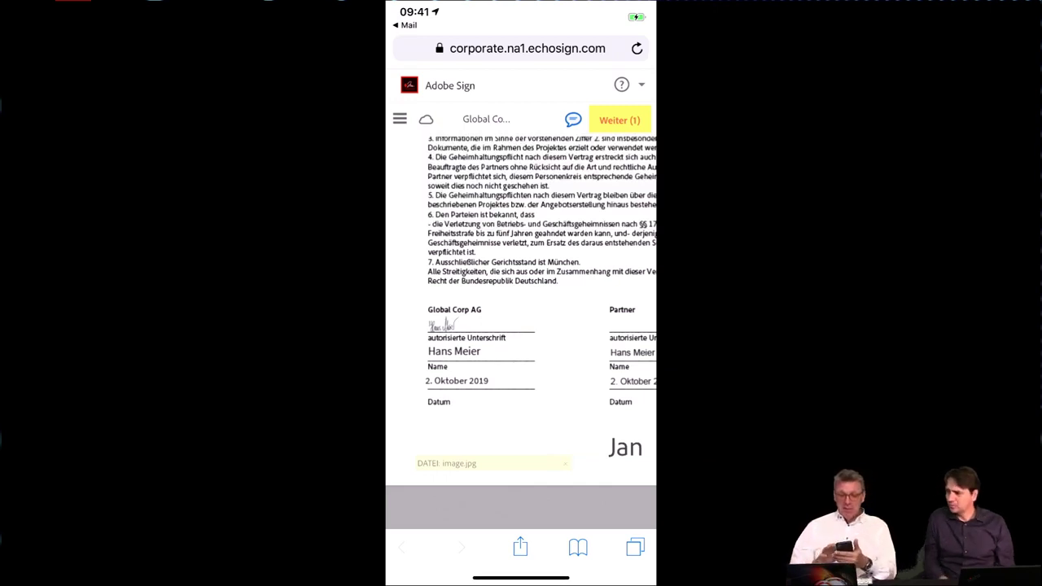
- Submit the completed agreement via Absenden in the consent panel, then bring up the app switcher
scroll(521, 309, "right", 3)
scroll(521, 309, "right", 1)
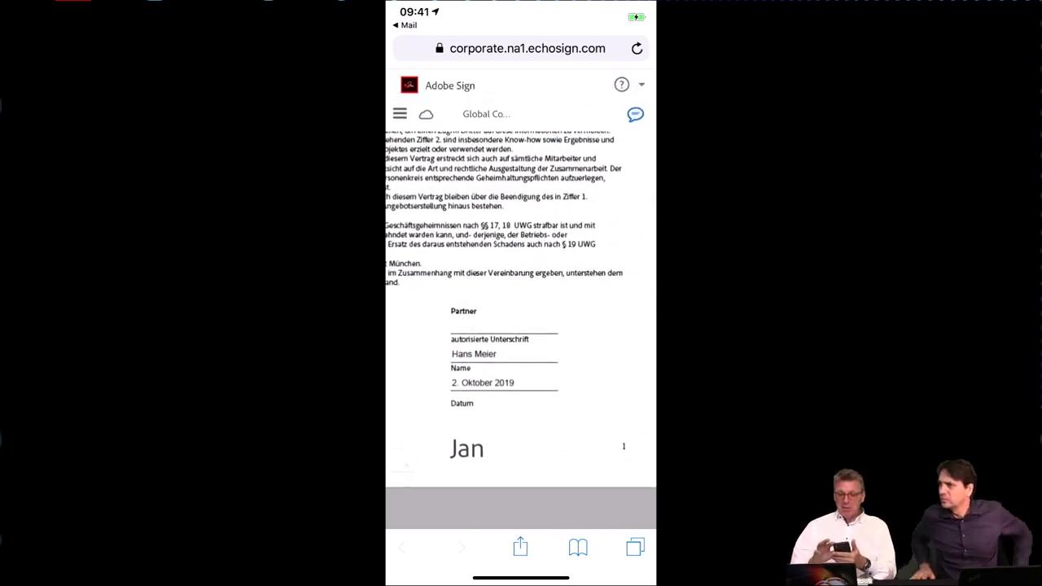
left_click(518, 209)
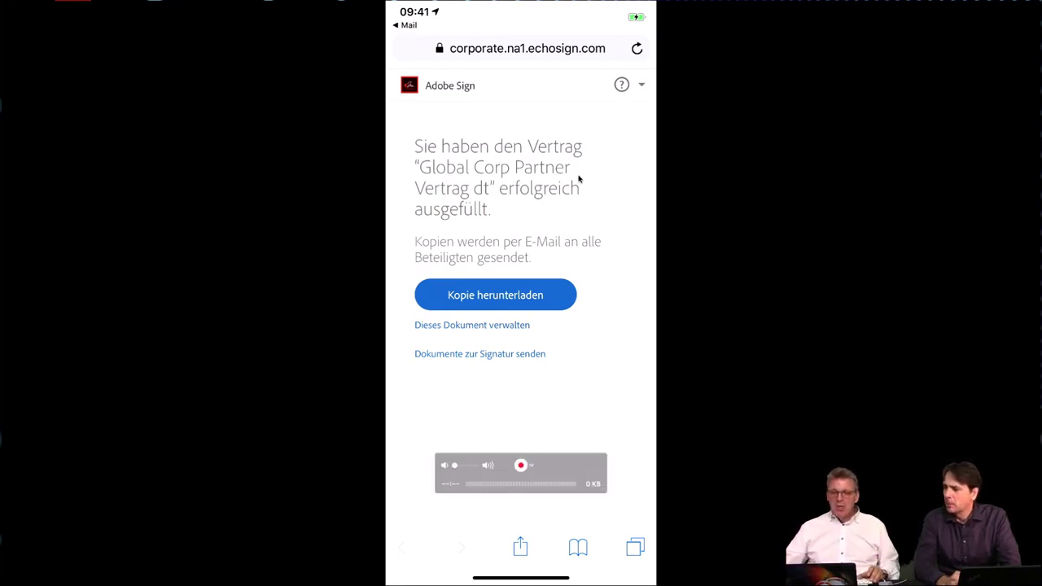
key("super+Tab")
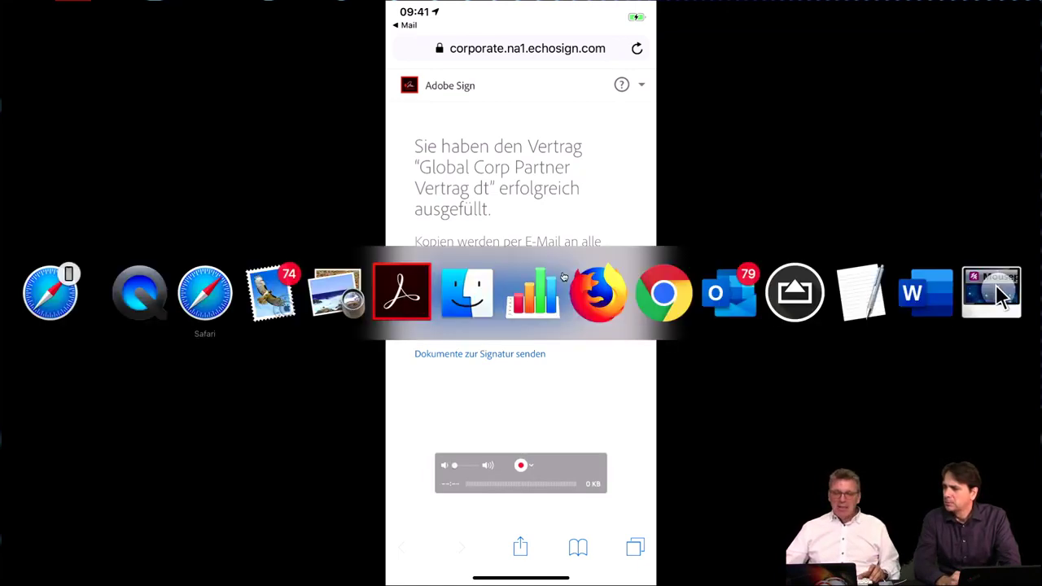
- From Acrobat, open Adobe Sign online and collapse the Entwurf drafts group
left_click(387, 296)
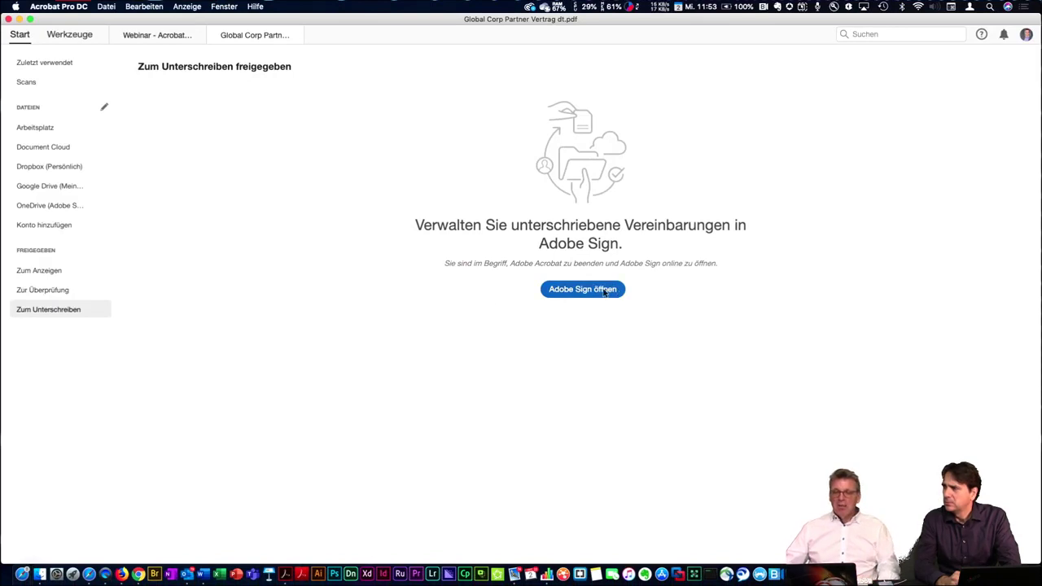
left_click(548, 287)
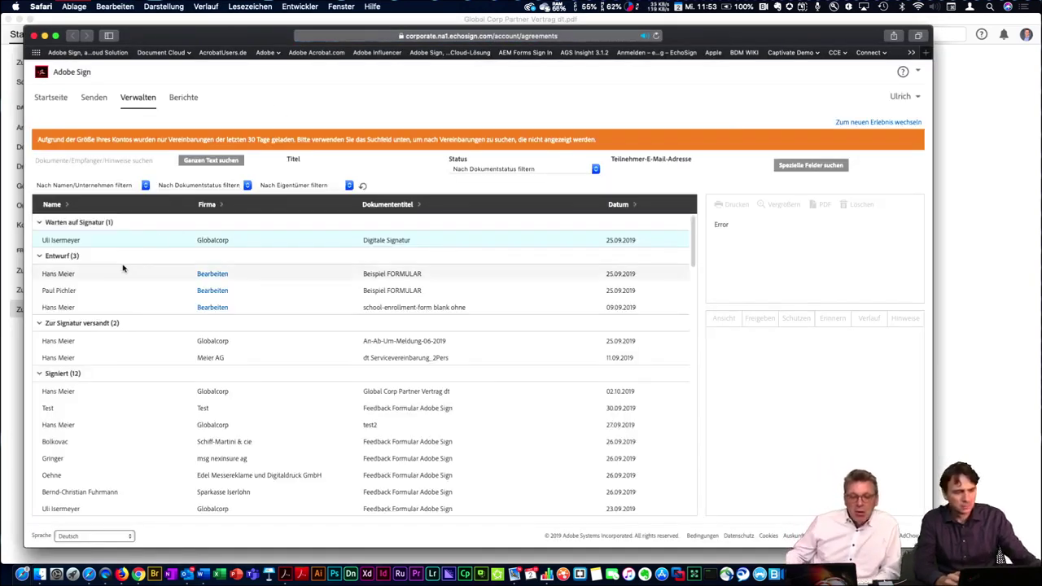
left_click(39, 256)
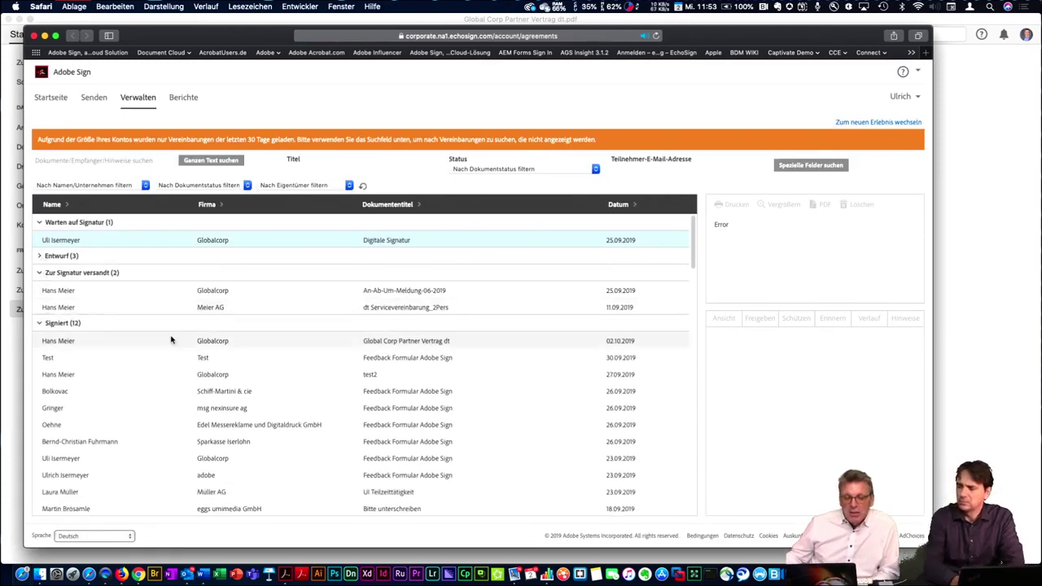
- Select the signed Global Corp Partner Vertrag dt agreement and show its Verlauf history
left_click(170, 340)
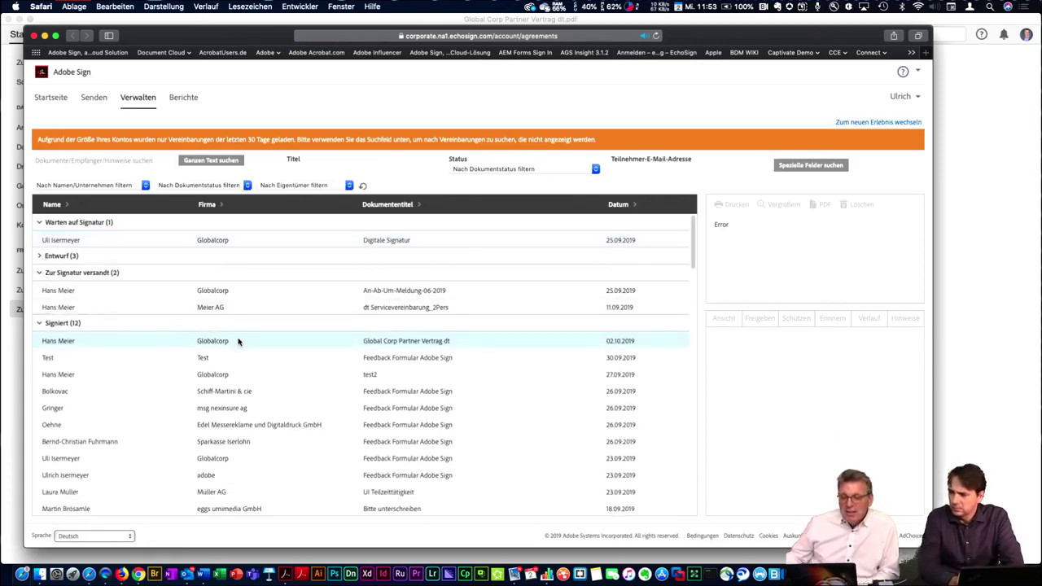
left_click(761, 319)
left_click(798, 319)
left_click(868, 319)
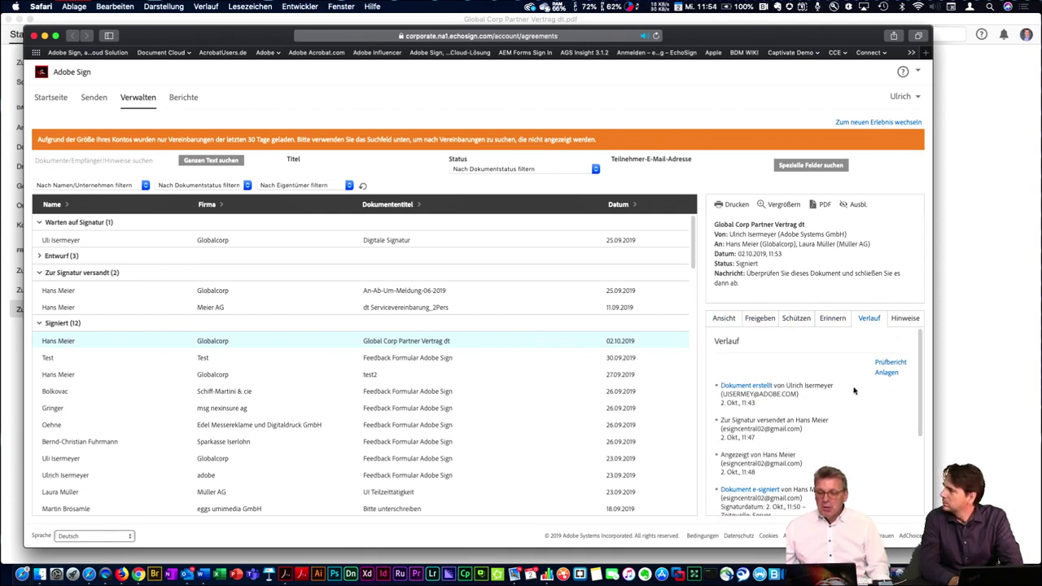
scroll(839, 392, "down", 2)
scroll(819, 394, "up", 2)
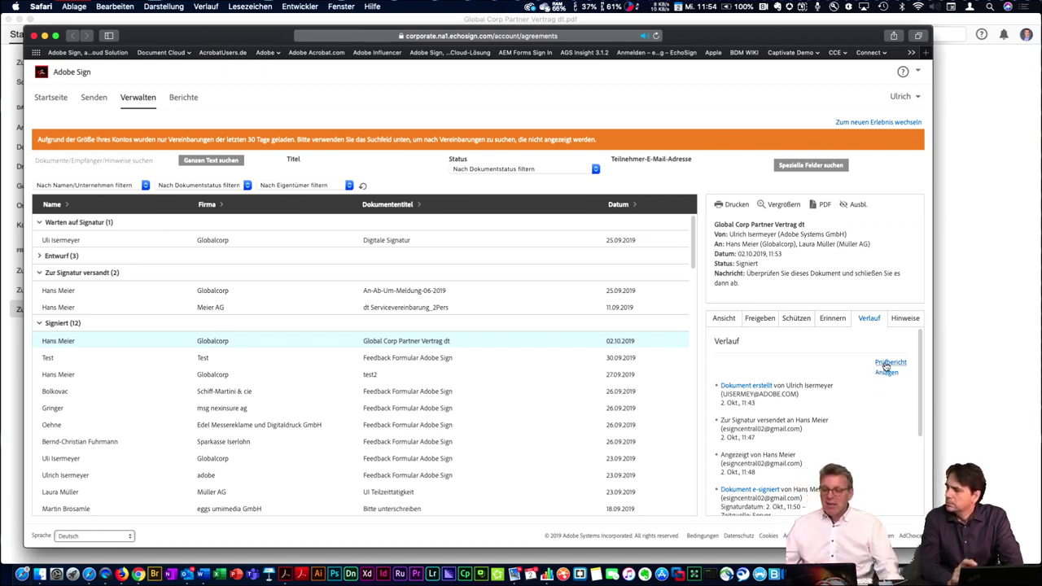
left_click(886, 365)
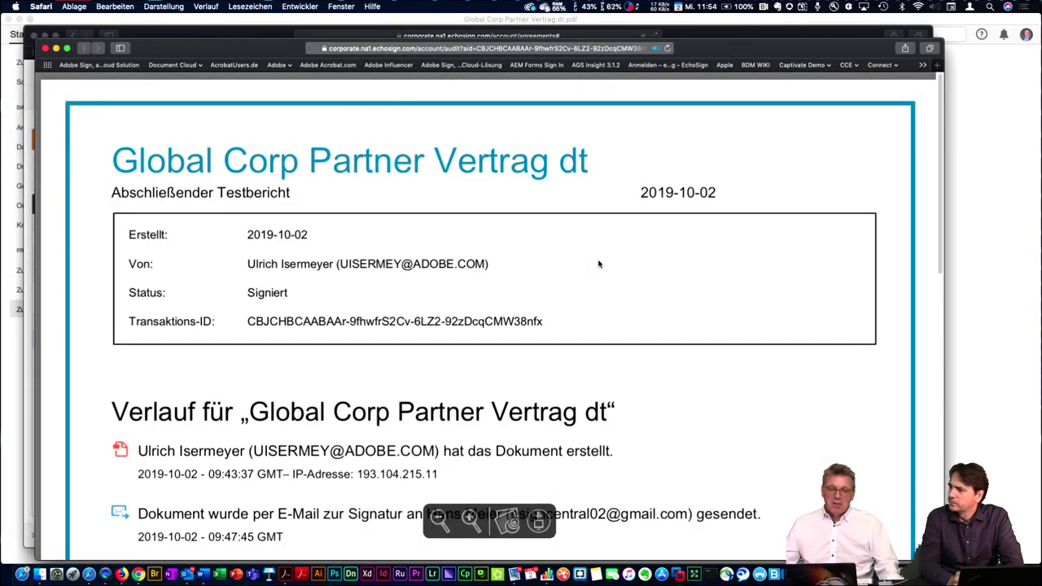
scroll(598, 264, "down", 2)
scroll(599, 264, "down", 3)
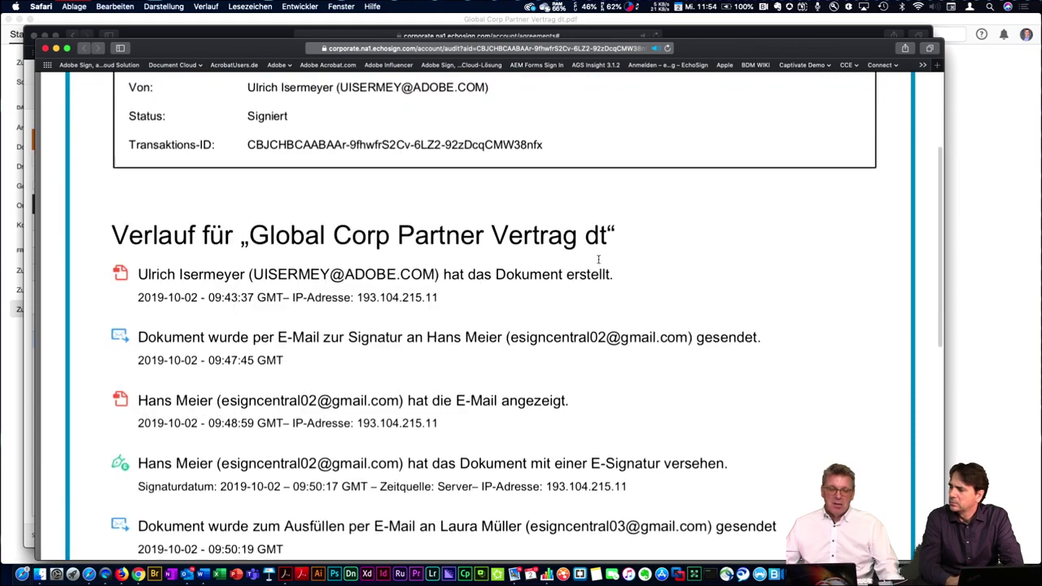
scroll(598, 260, "down", 2)
scroll(598, 260, "down", 5)
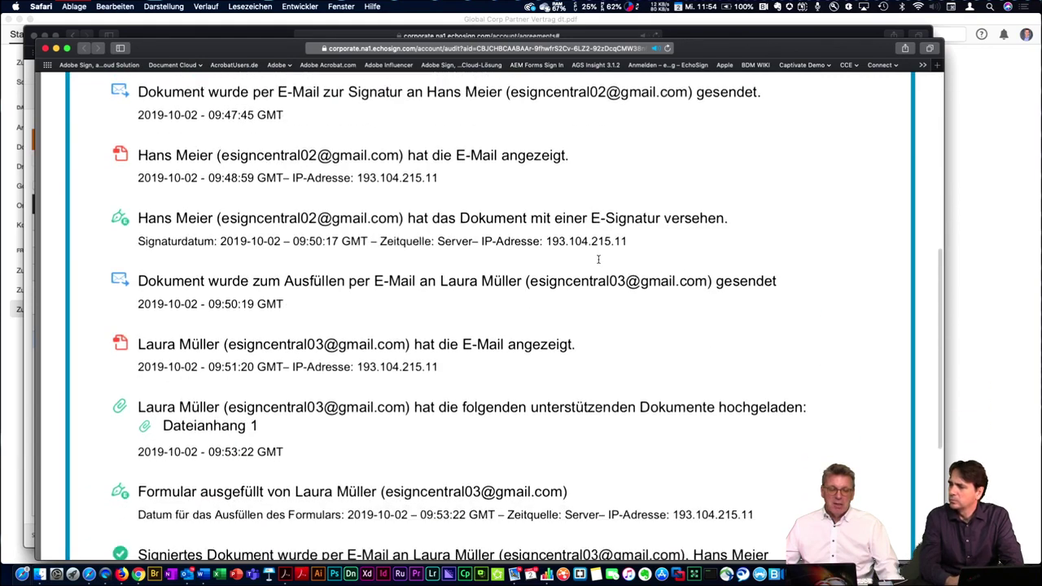
scroll(599, 260, "down", 2)
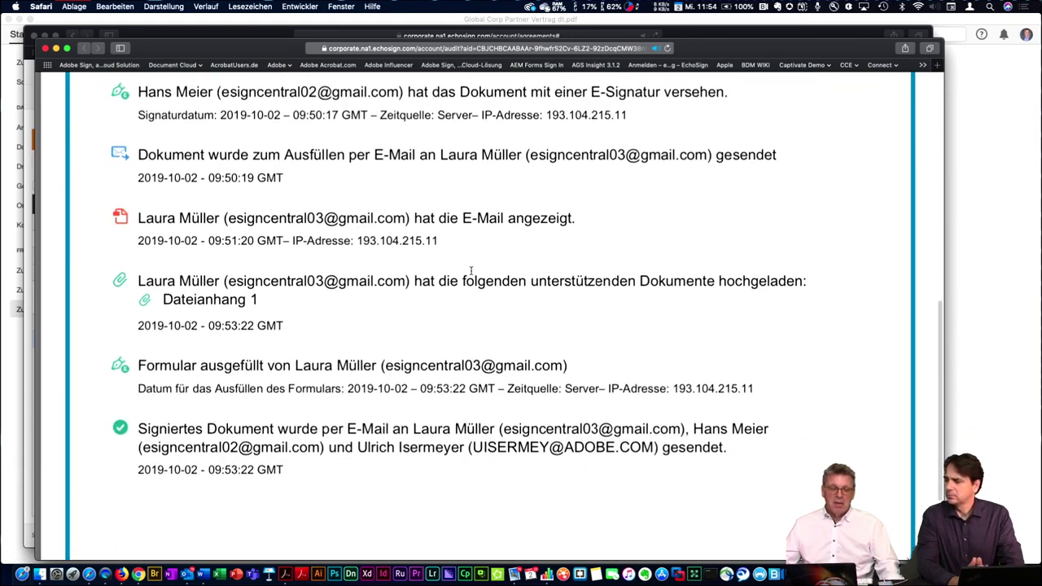
left_click_drag(139, 364, 312, 367)
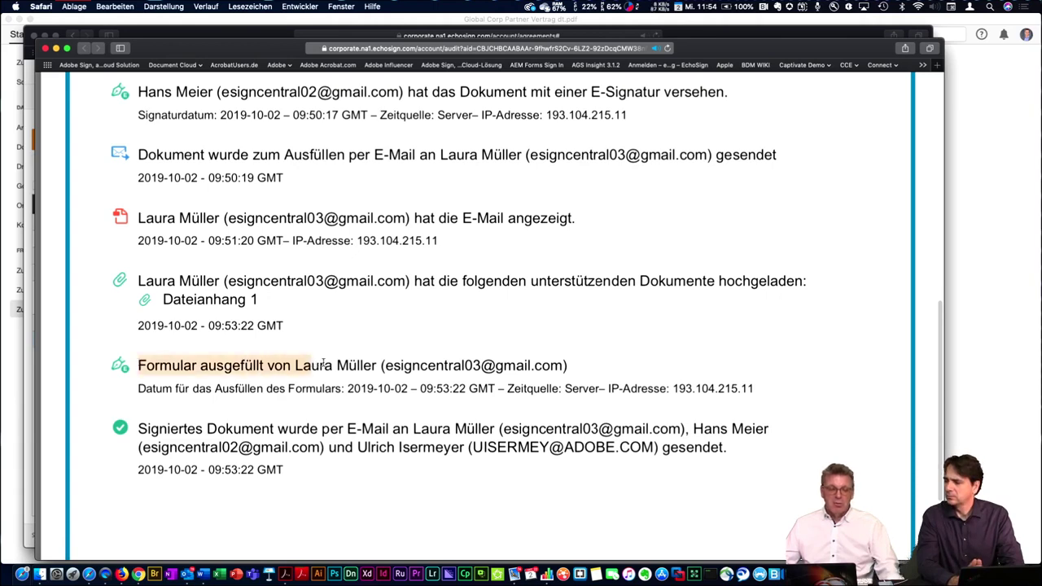
scroll(449, 307, "down", 3)
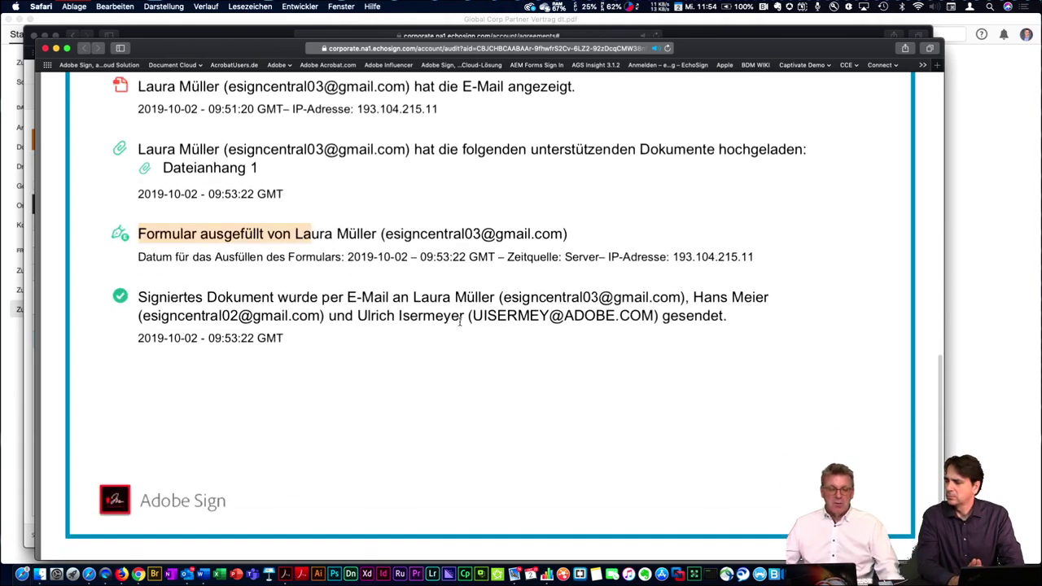
scroll(460, 321, "up", 3)
scroll(460, 321, "up", 5)
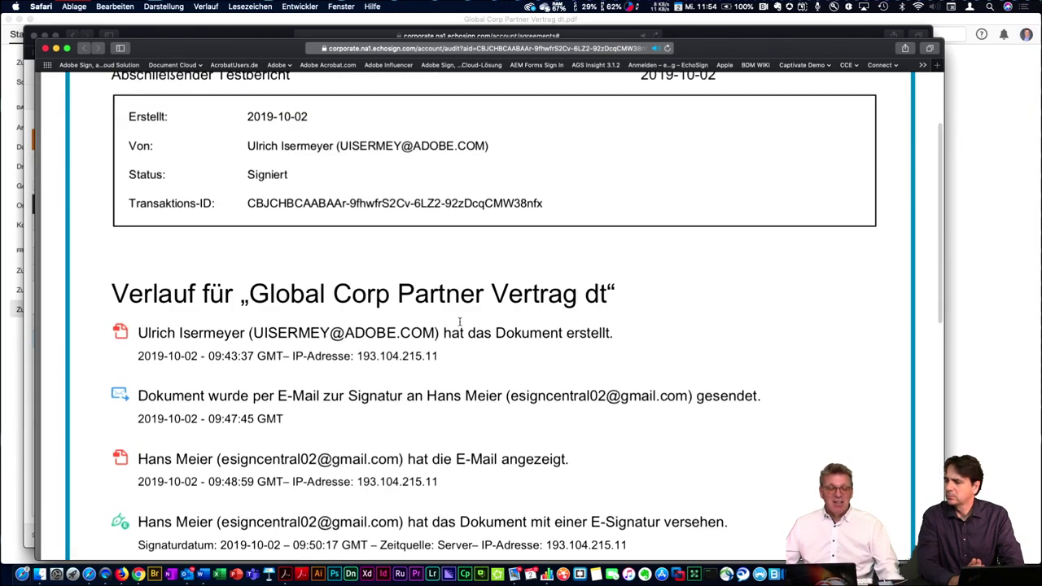
scroll(459, 321, "down", 2)
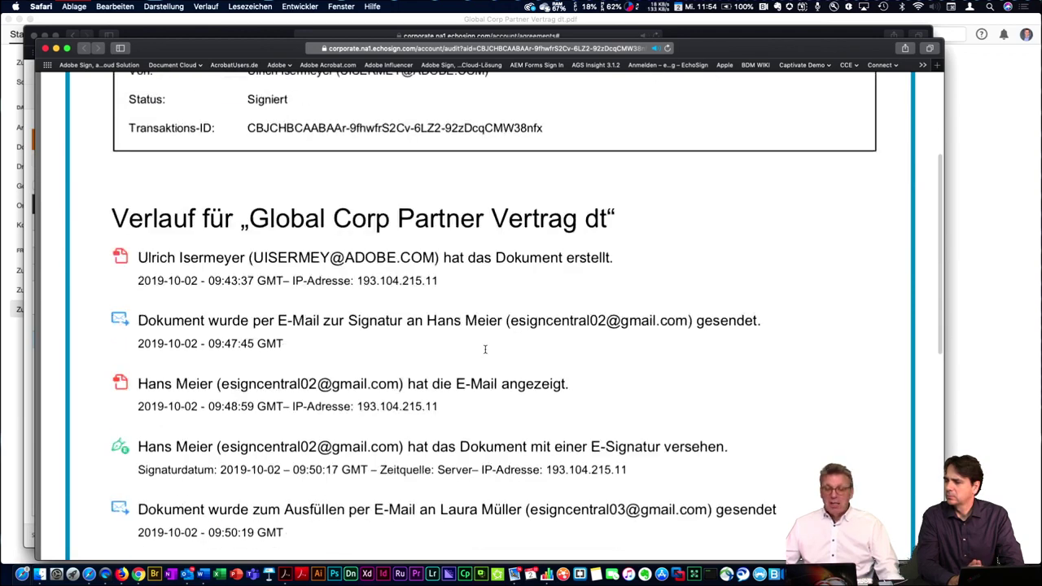
scroll(484, 344, "down", 3)
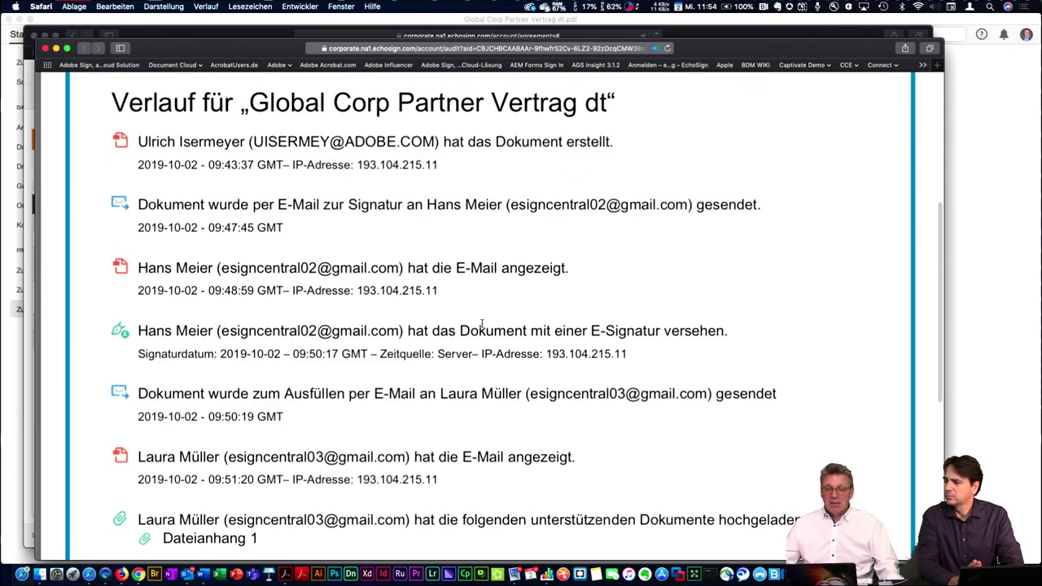
left_click_drag(481, 324, 729, 328)
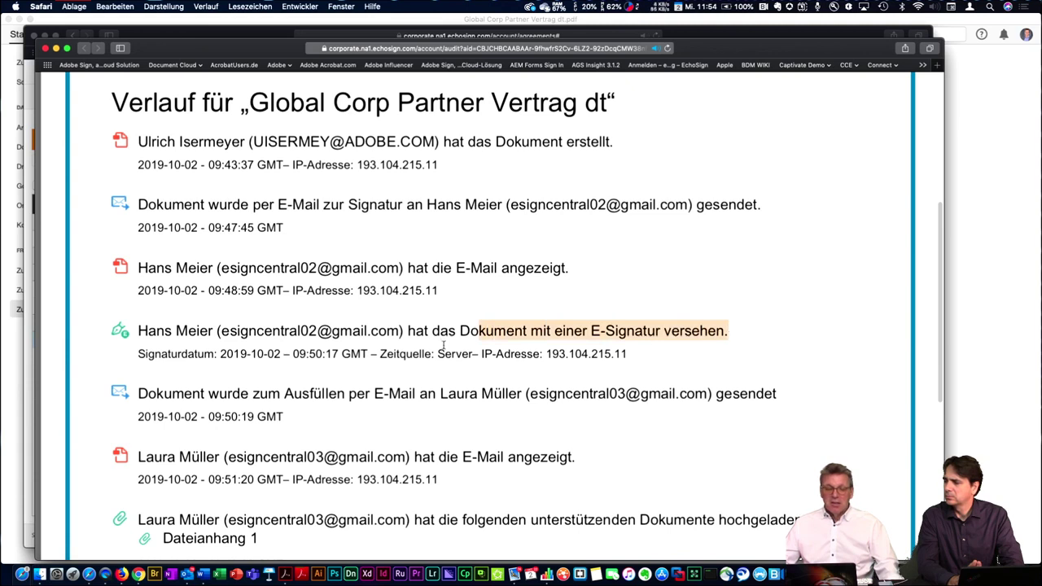
left_click_drag(136, 353, 342, 353)
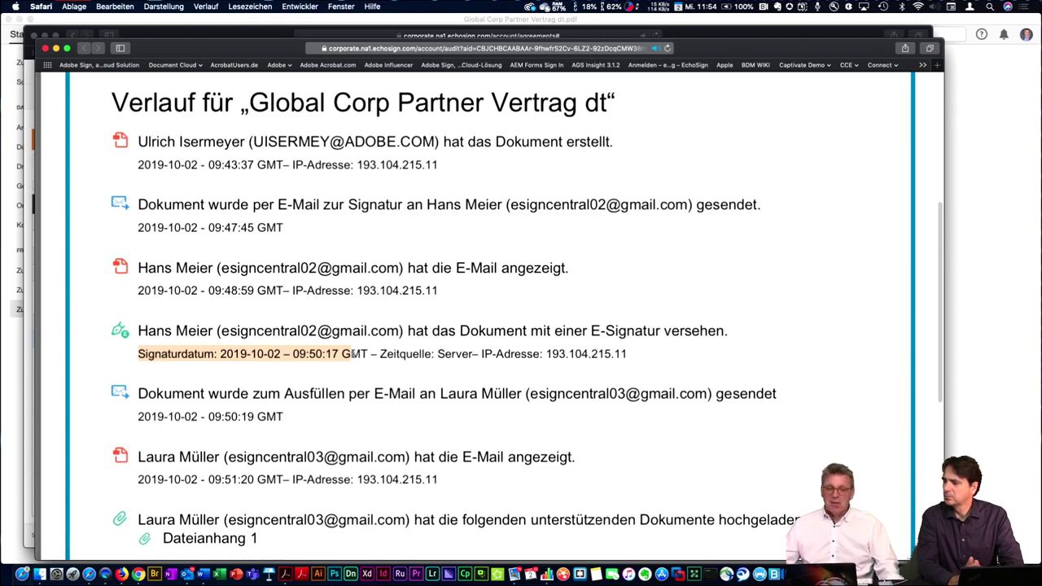
left_click_drag(543, 354, 637, 355)
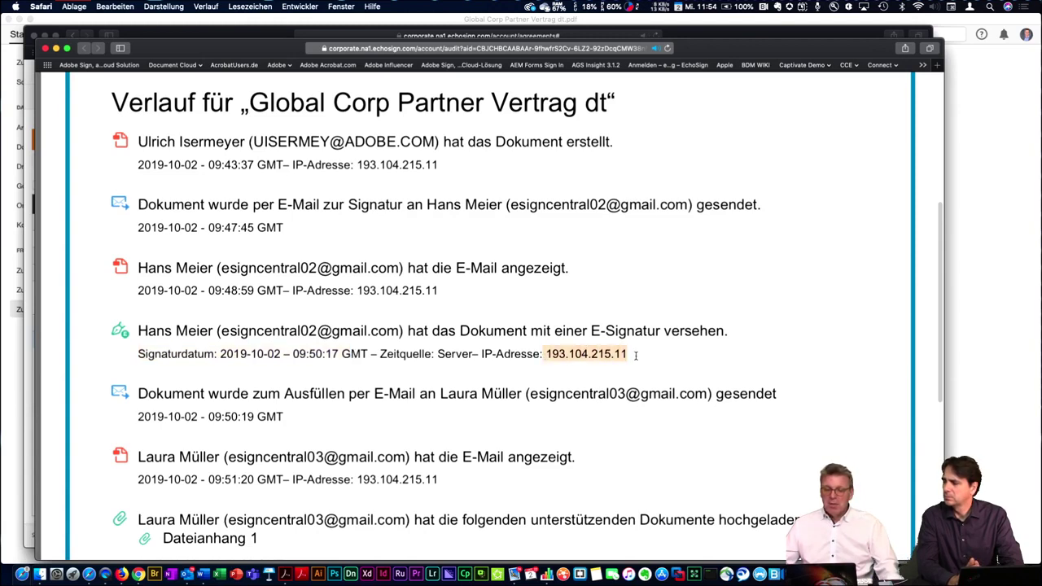
scroll(629, 332, "up", 5)
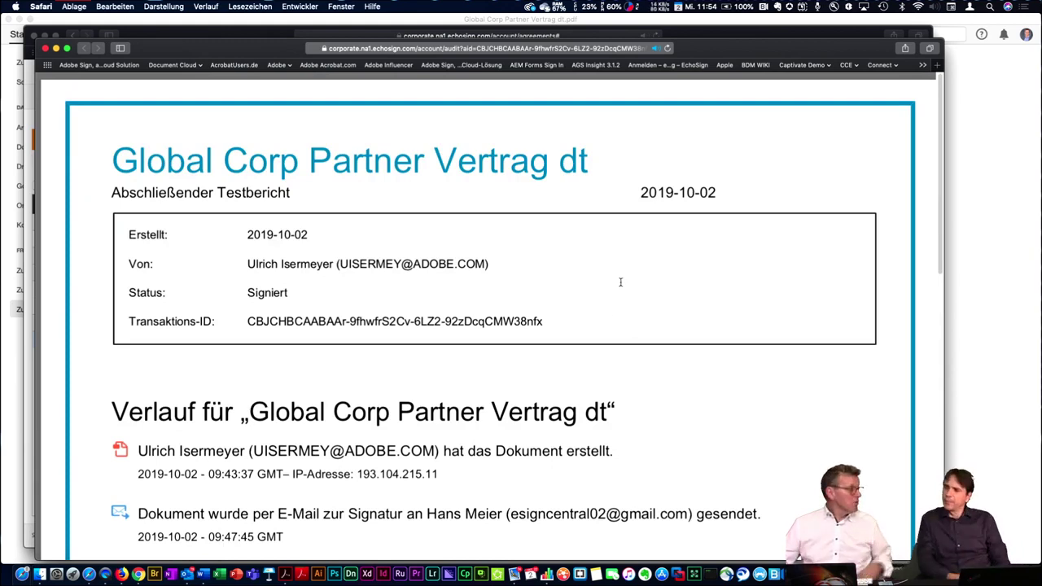
left_click(45, 48)
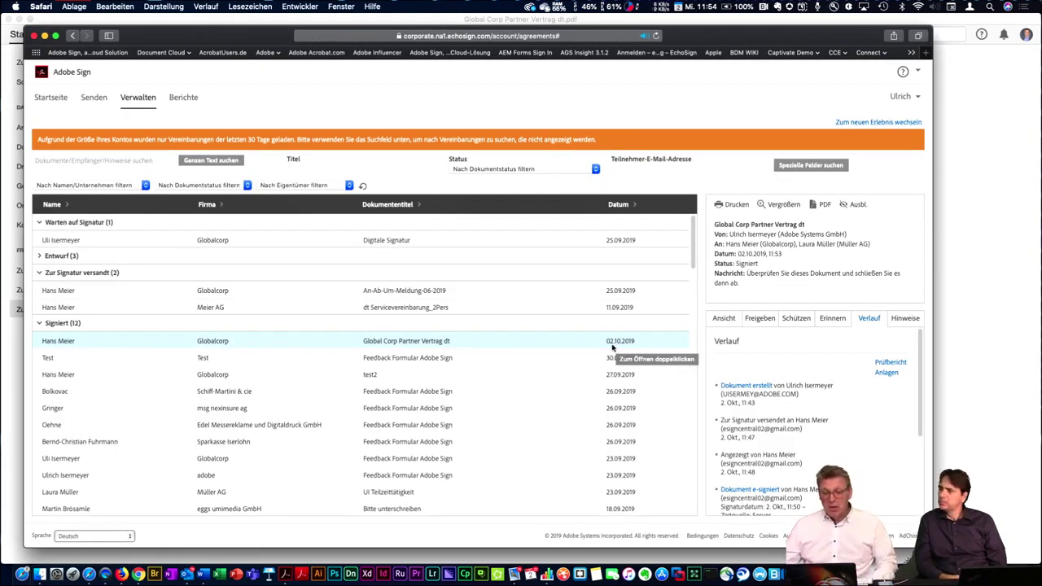
- Close the online Adobe Sign window and switch to the Globalcorp agreements page in Firefox
left_click(34, 37)
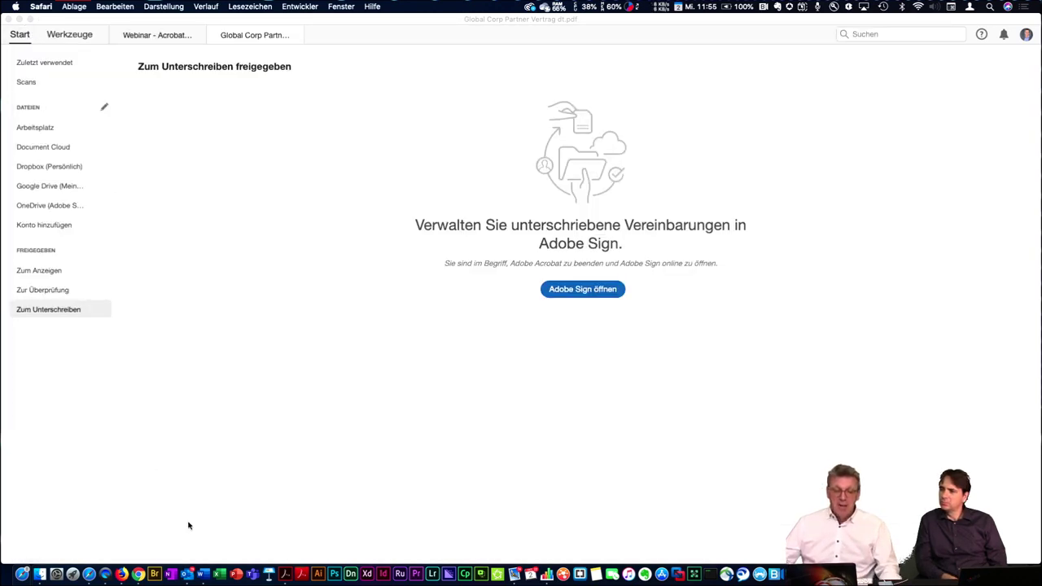
left_click(122, 562)
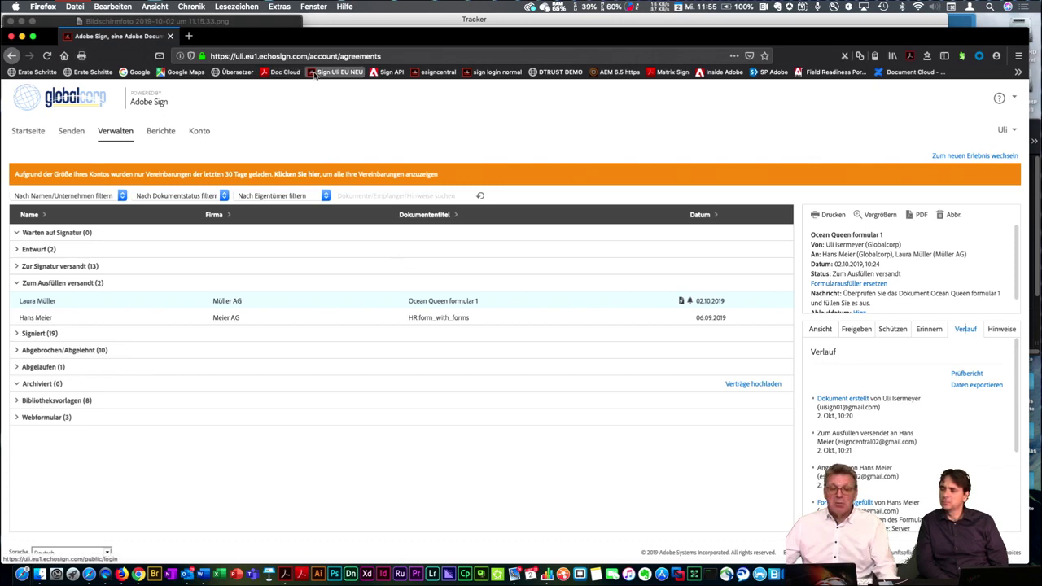
- Load the Globalcorp agreements list, view a client service agreement's history, and collapse 'Zur Signatur versandt'
left_click(316, 73)
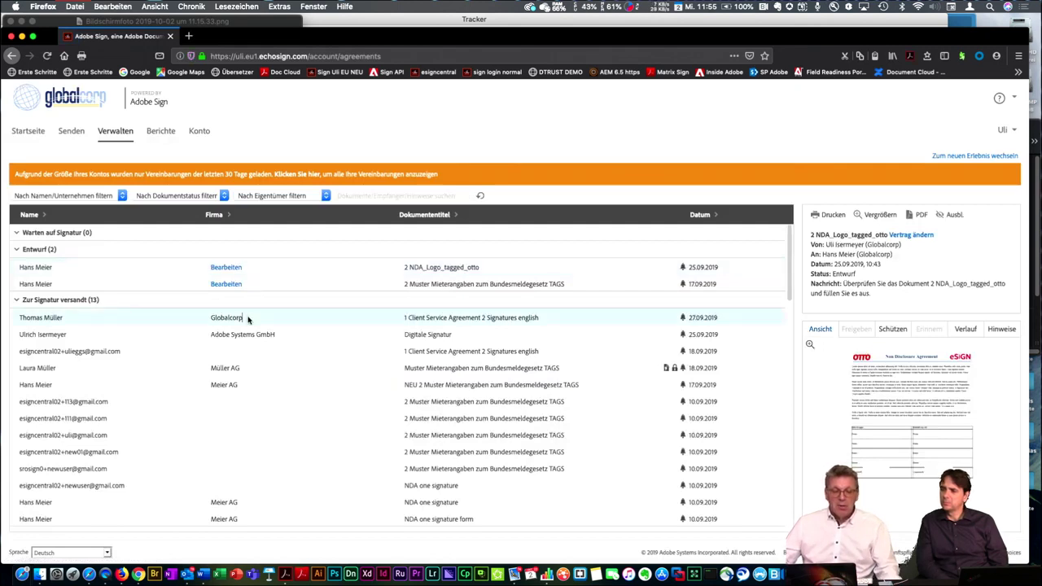
left_click(248, 319)
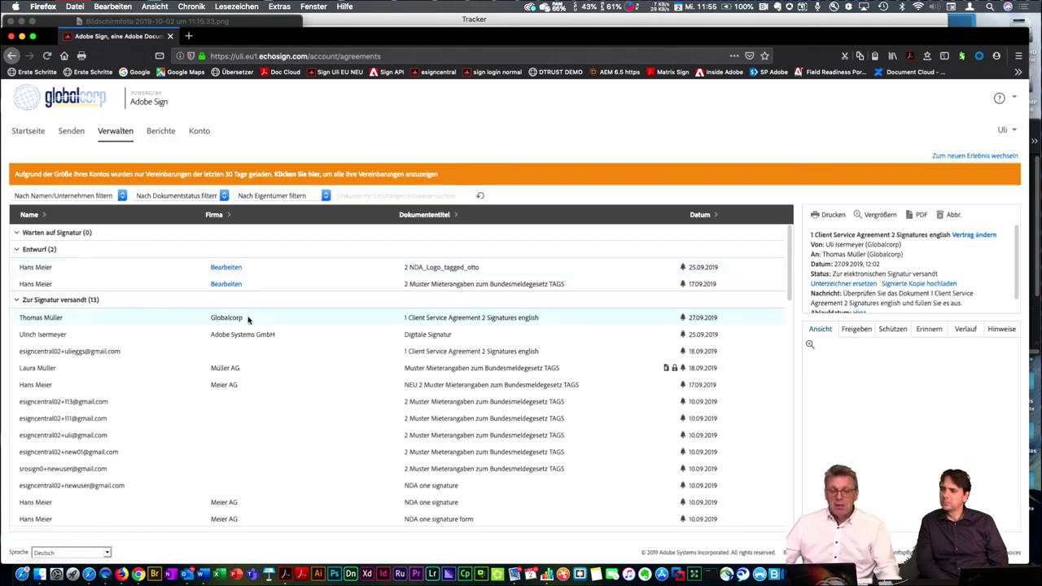
left_click(979, 331)
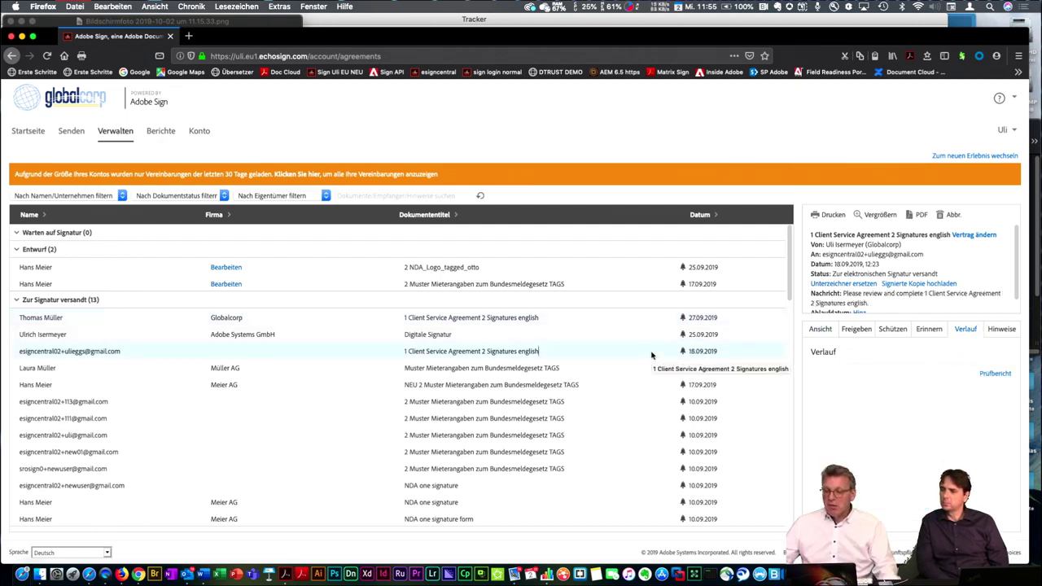
left_click(619, 352)
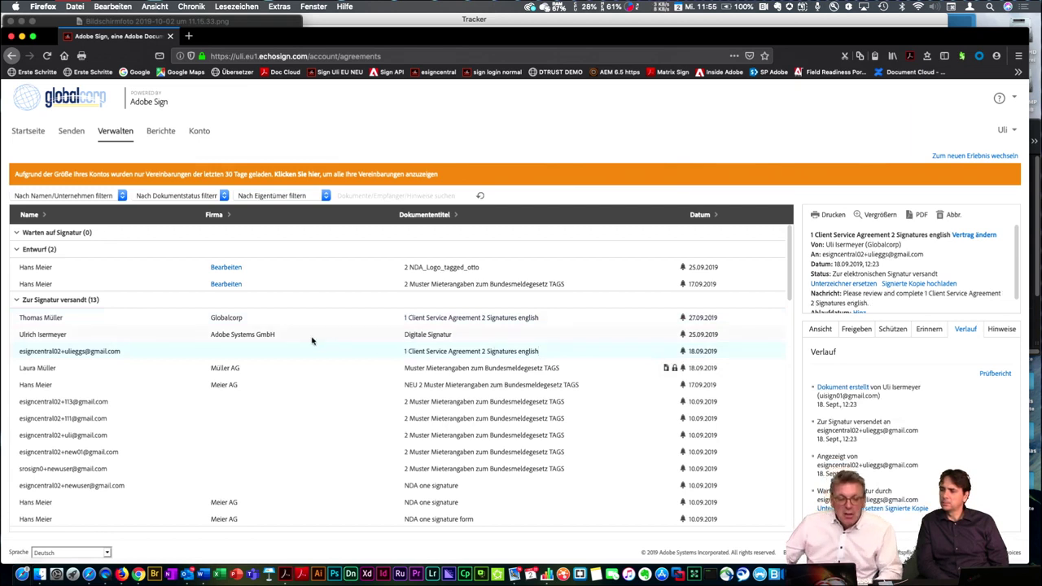
left_click(14, 300)
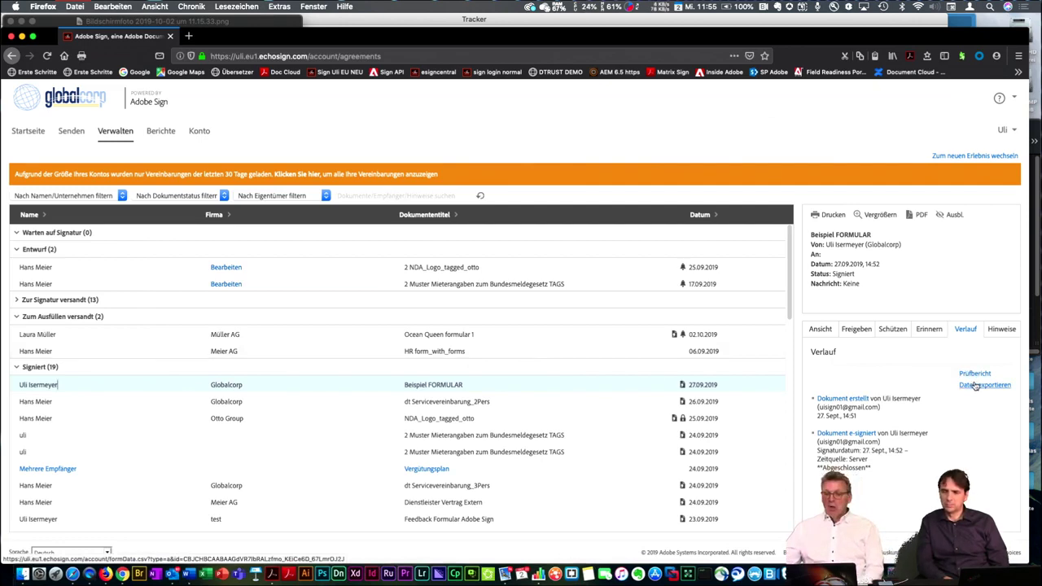
left_click(975, 386)
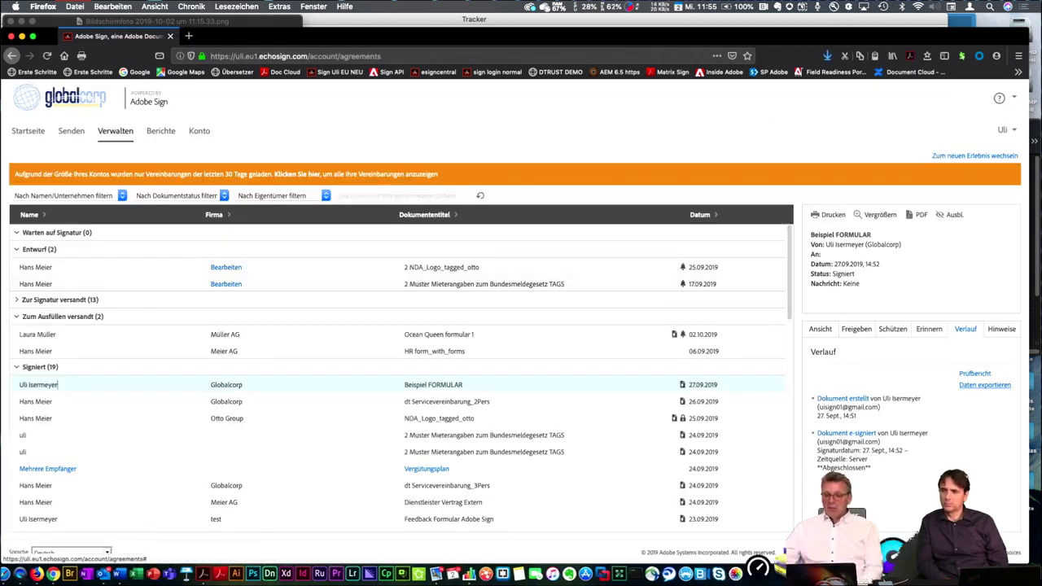
left_click(925, 574)
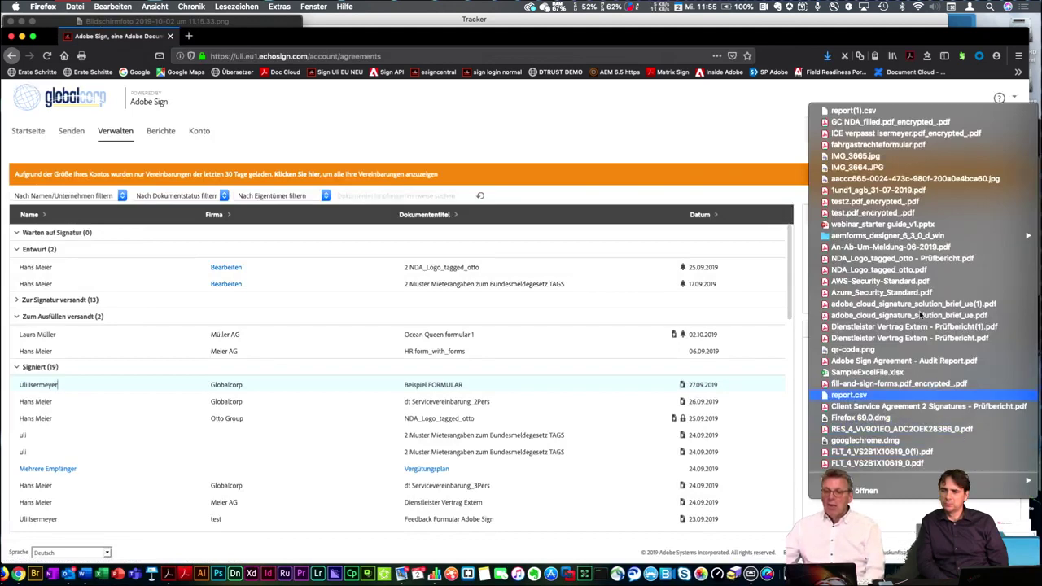
left_click(846, 111)
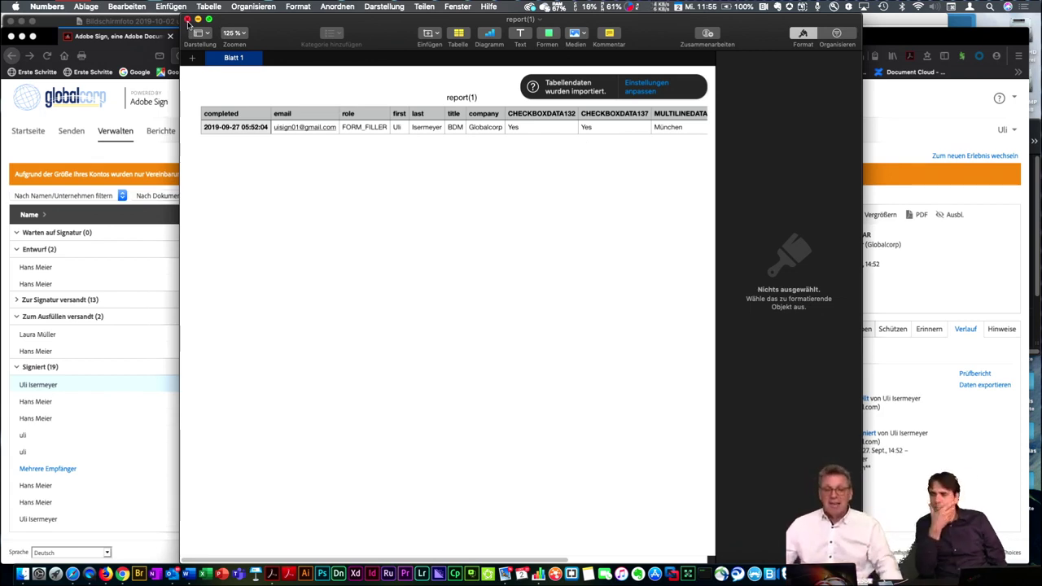
left_click(187, 19)
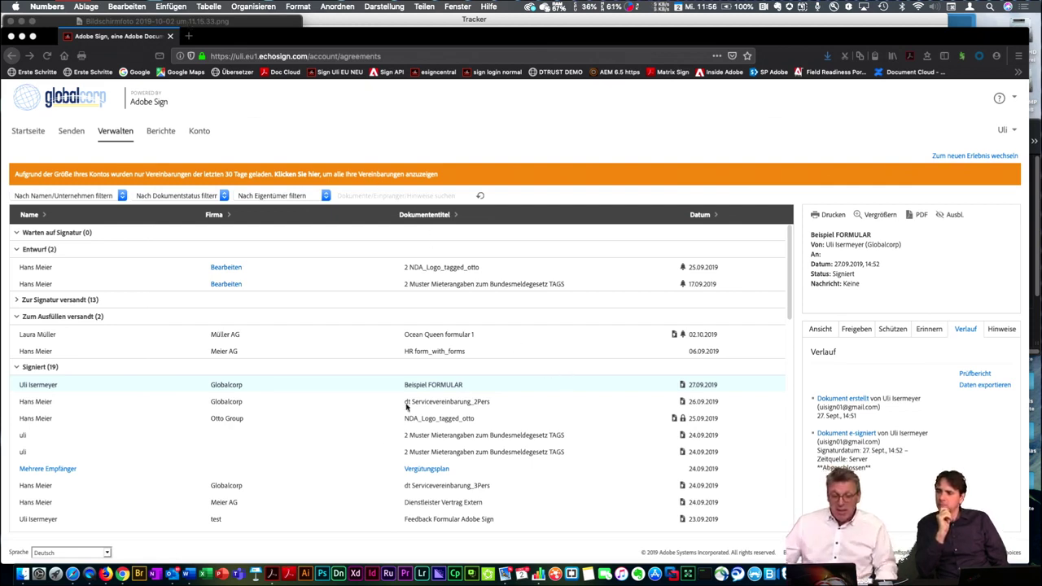
- Bring up the dt Servicevereinbarung_2Pers template in Word and highlight the signer1 part of the company text tag
left_click(193, 570)
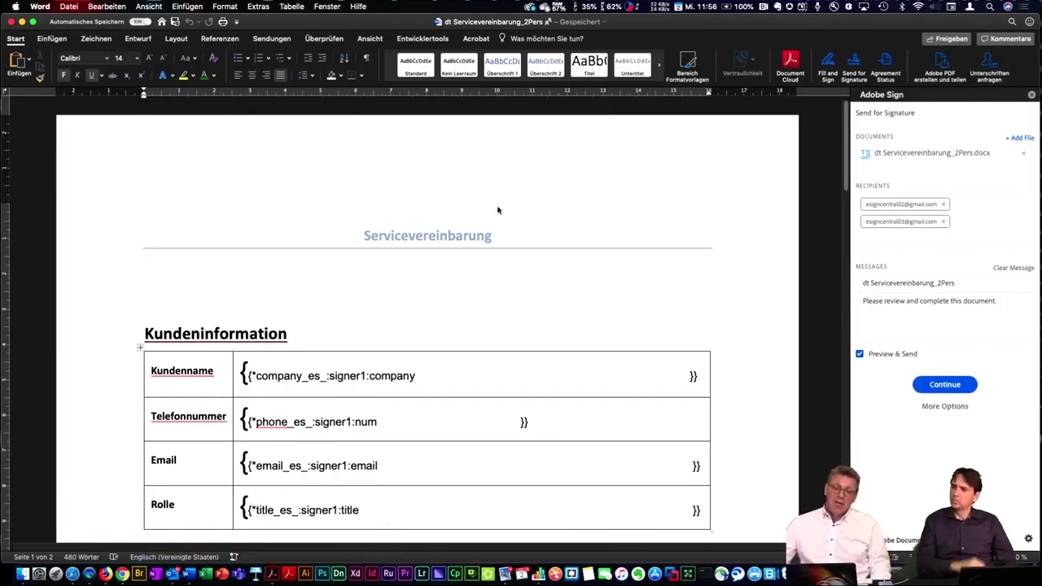
scroll(499, 208, "down", 3)
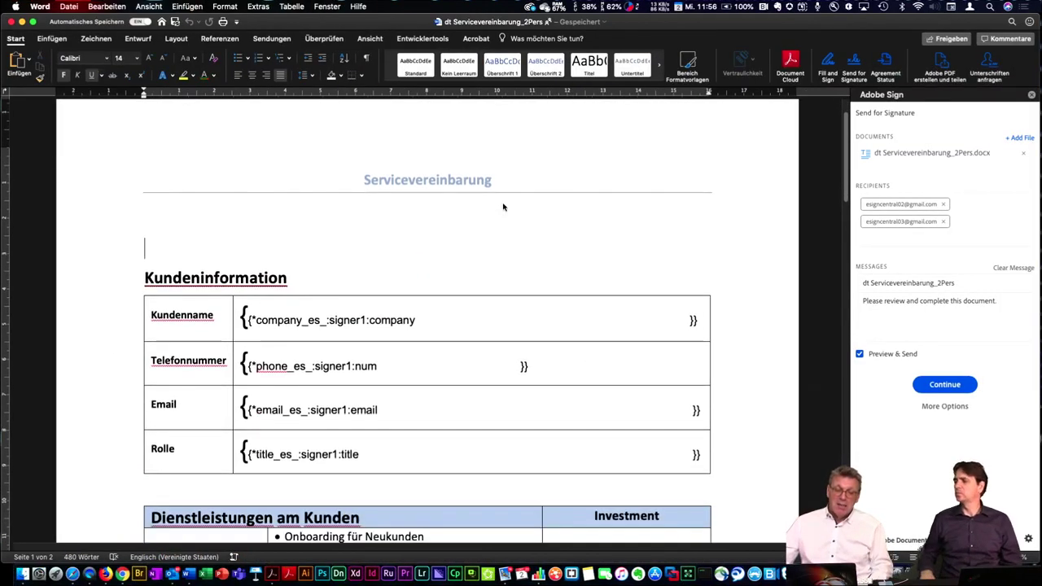
scroll(503, 206, "down", 2)
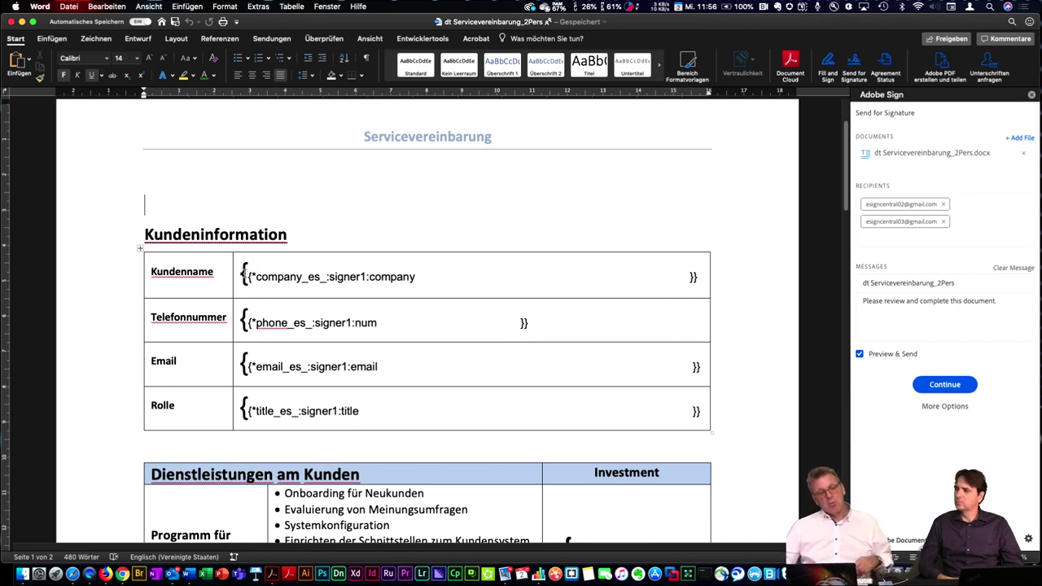
left_click_drag(256, 275, 371, 279)
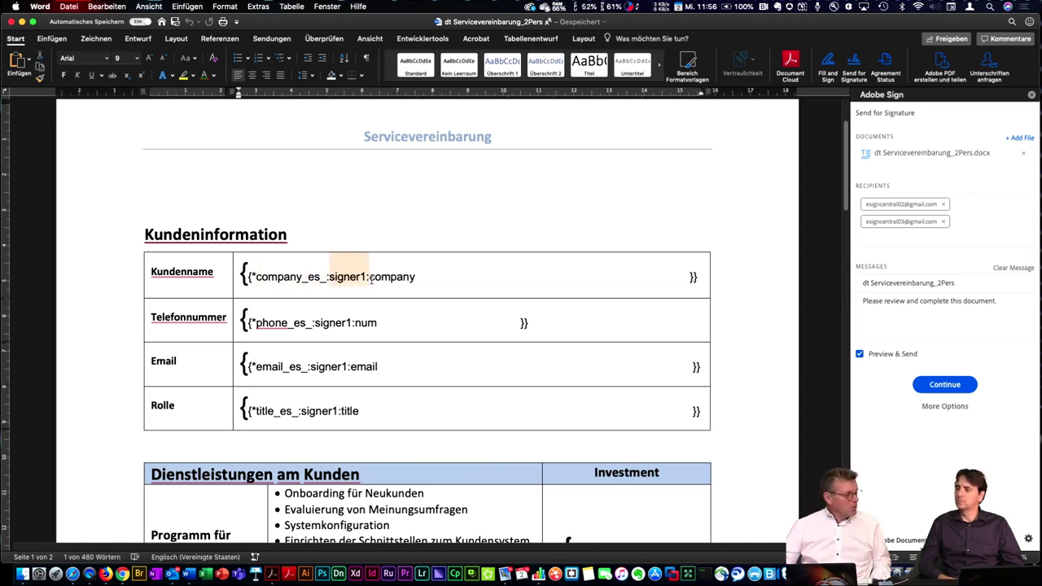
- Scroll through the template down to the signature tables with their signer text tags
scroll(412, 285, "down", 3)
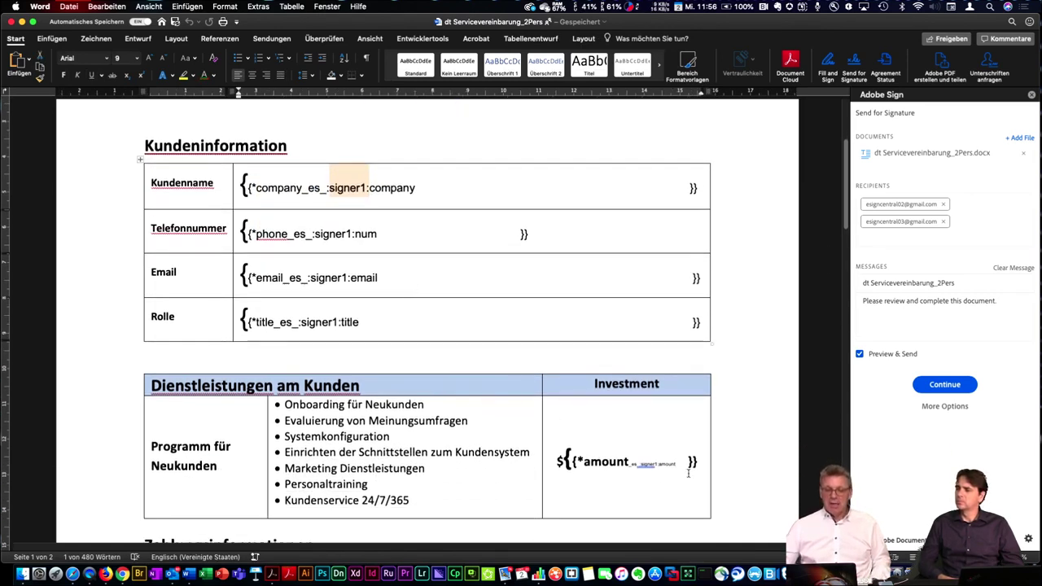
scroll(594, 467, "down", 3)
scroll(595, 467, "down", 3)
scroll(596, 464, "down", 3)
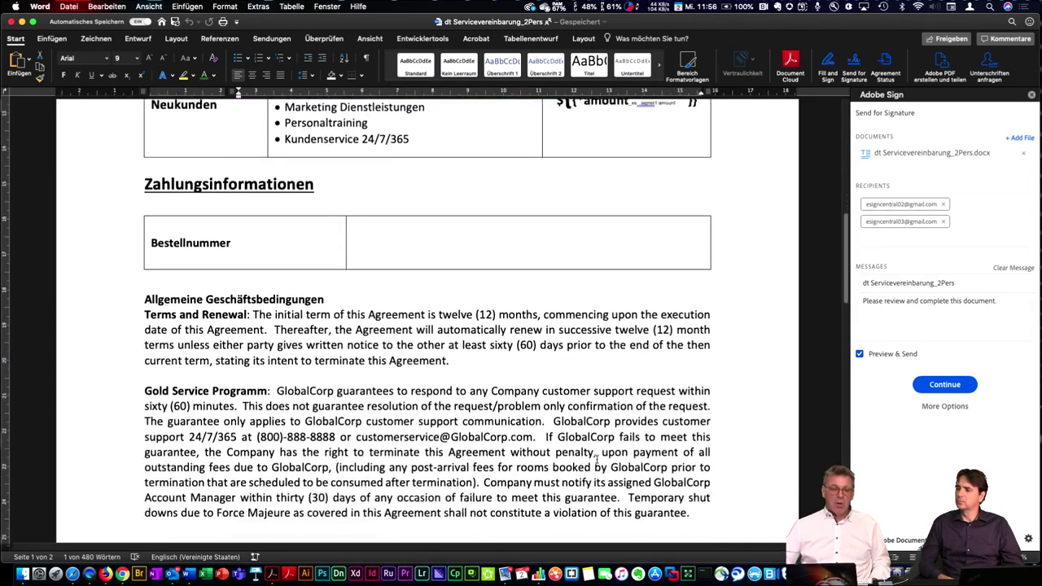
scroll(597, 463, "down", 3)
scroll(597, 463, "down", 3)
scroll(596, 462, "down", 2)
scroll(595, 461, "down", 3)
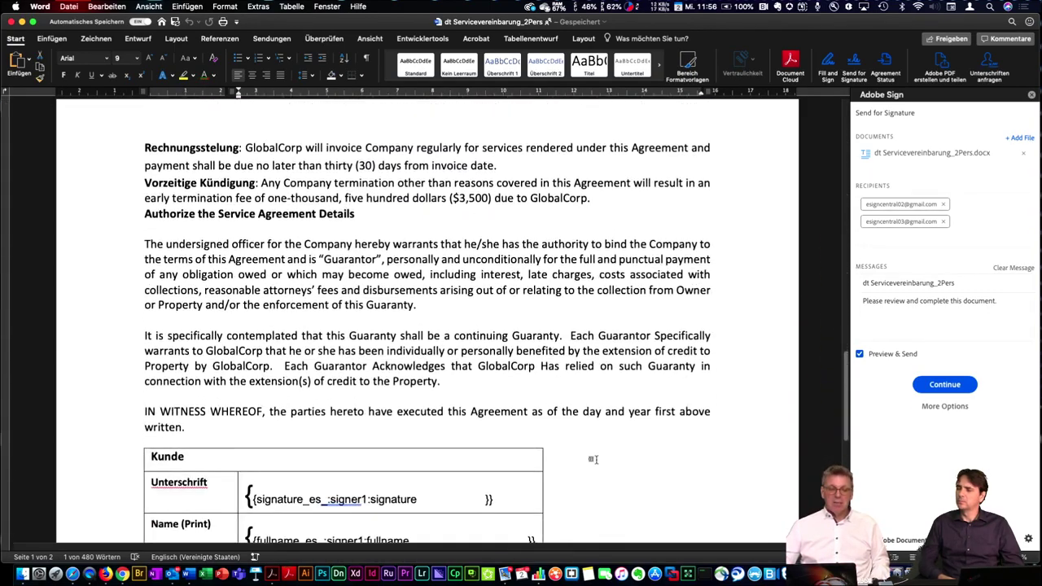
scroll(594, 461, "down", 2)
scroll(594, 461, "down", 1)
scroll(594, 460, "down", 2)
scroll(593, 460, "down", 1)
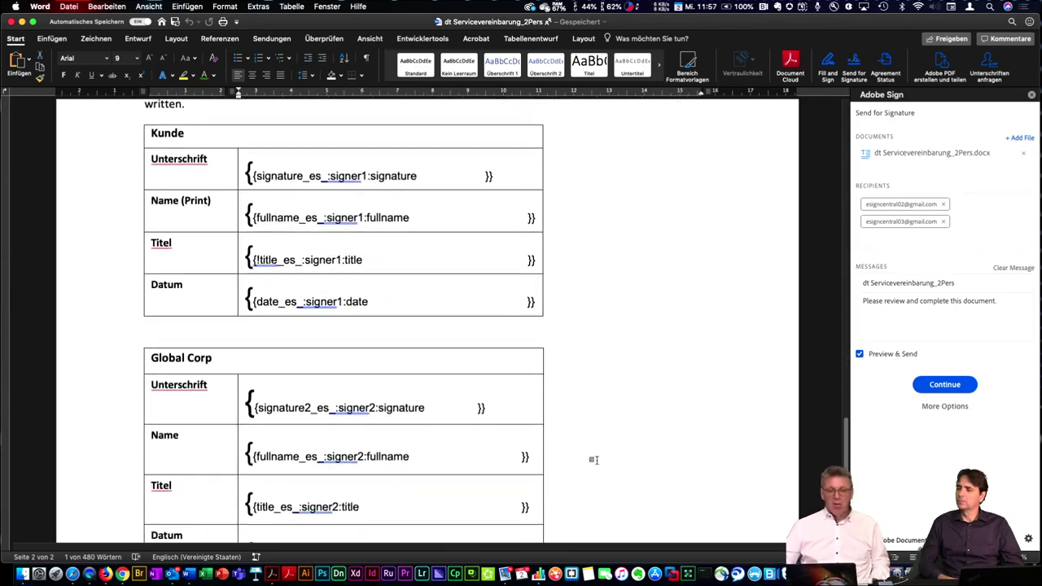
scroll(593, 461, "down", 2)
scroll(591, 459, "down", 1)
scroll(619, 459, "up", 3)
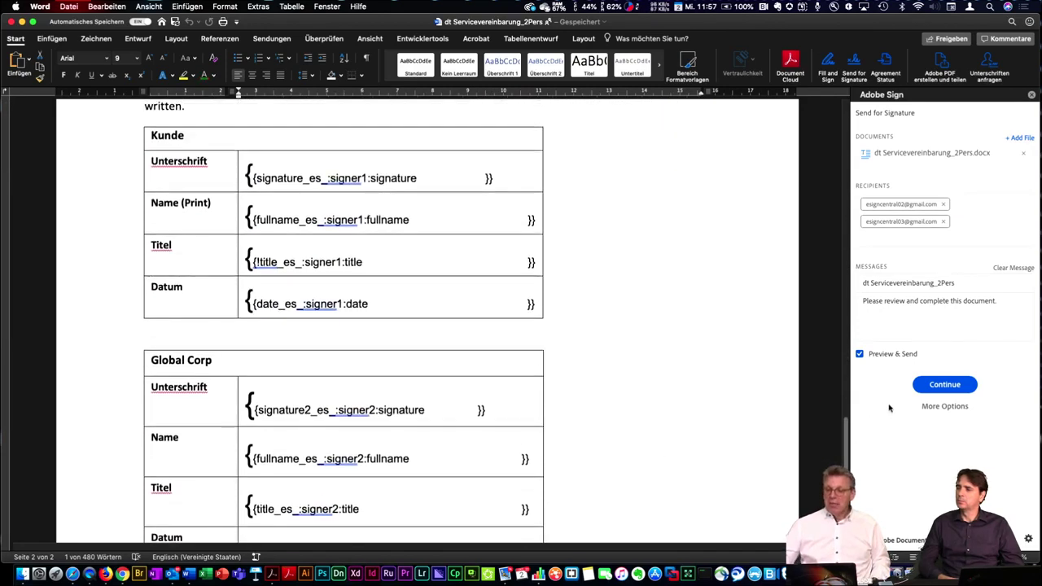
- Try sending the Word template for signature, which fails with an unexpected error
left_click(953, 389)
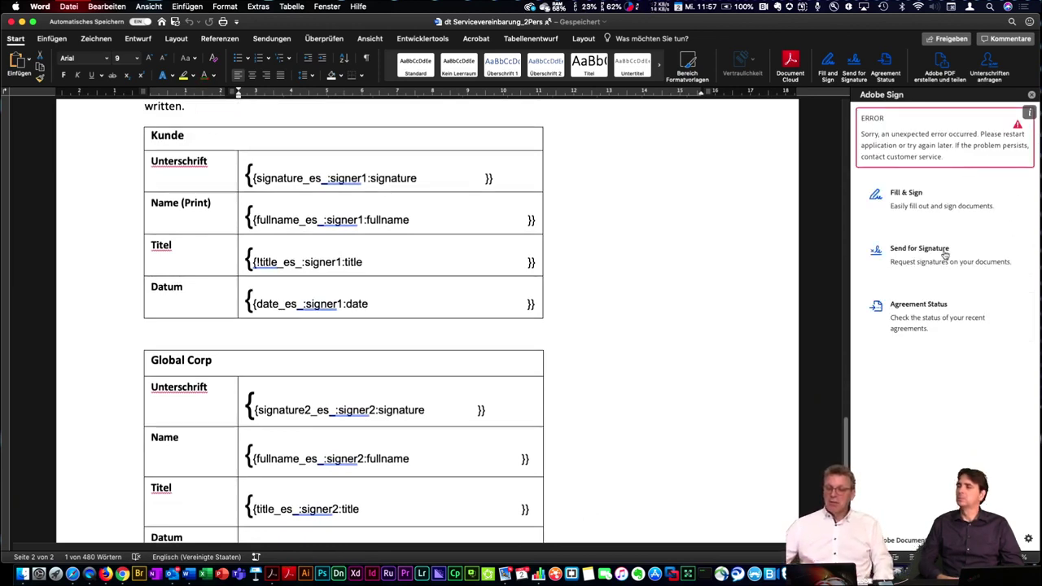
- Reopen Send for Signature, pick the suggested recipient e-mail address, and continue to the field preview
left_click(1031, 95)
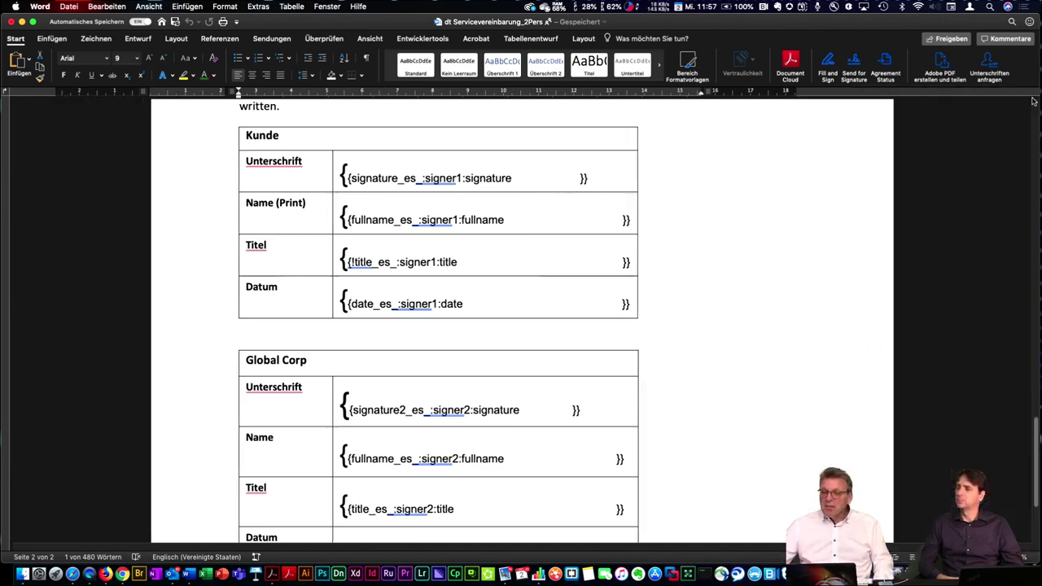
left_click(853, 64)
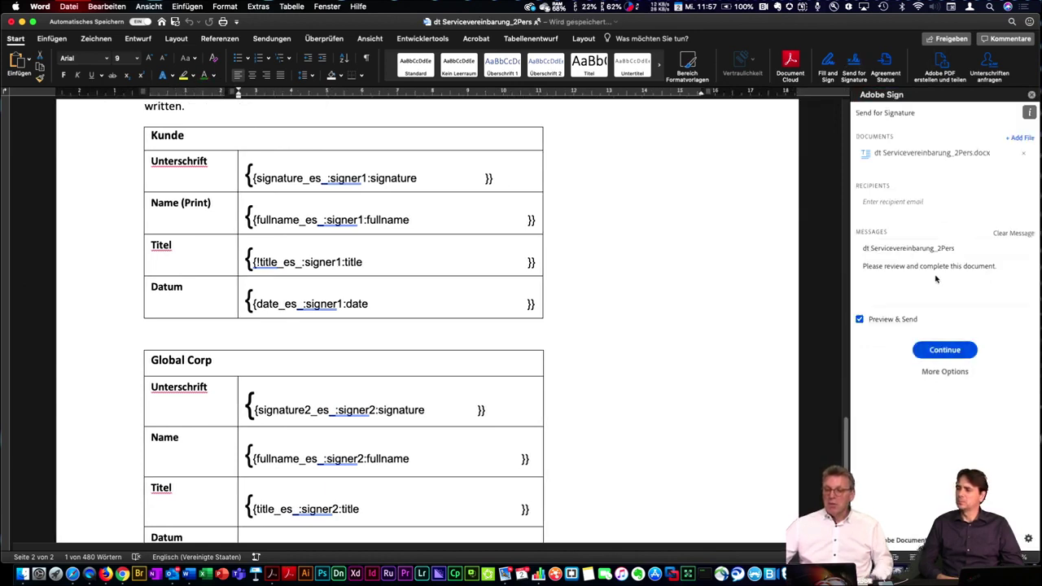
left_click(893, 203)
type("esi")
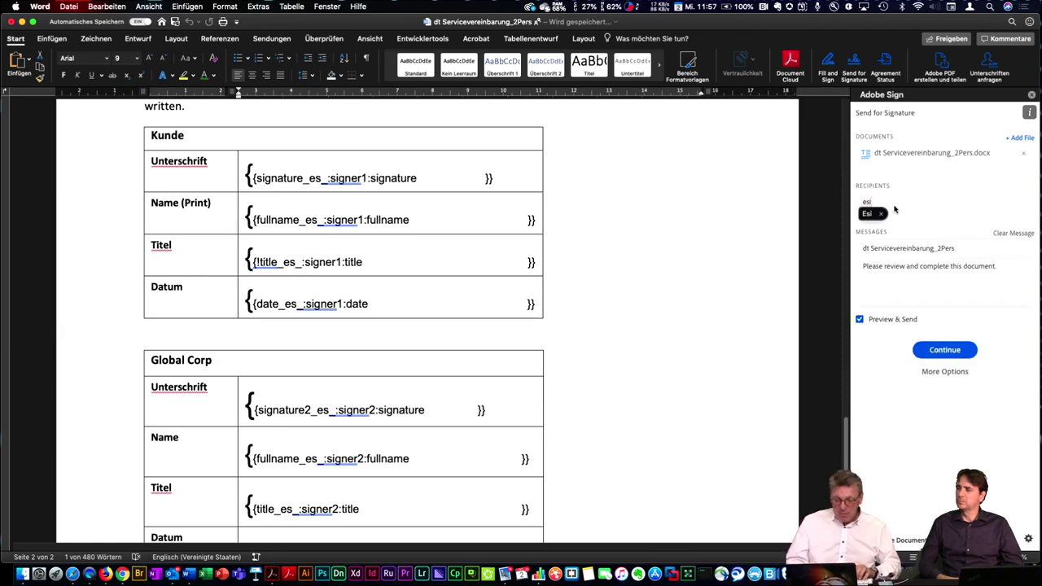
type("gn")
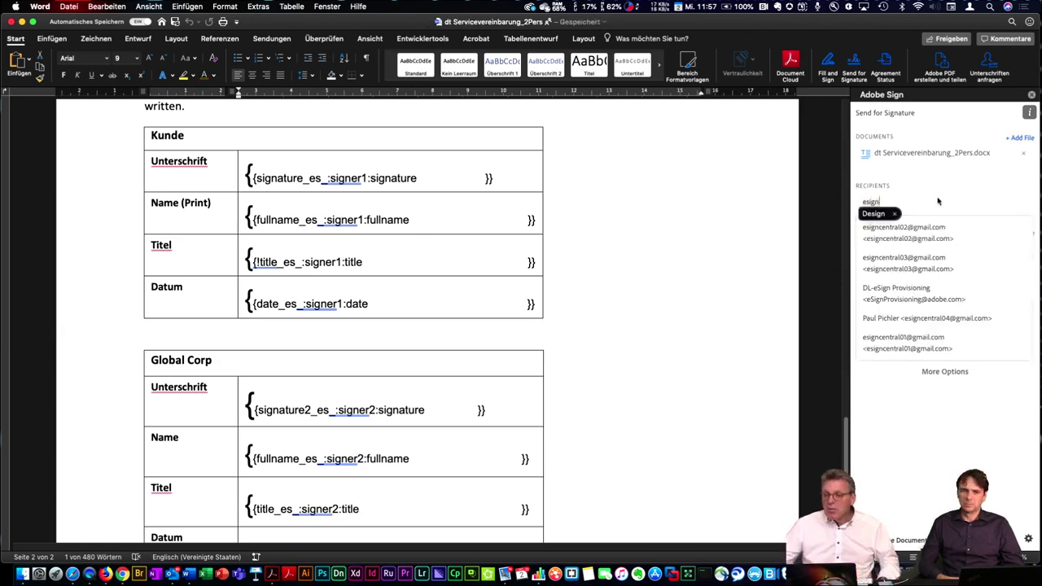
left_click(939, 229)
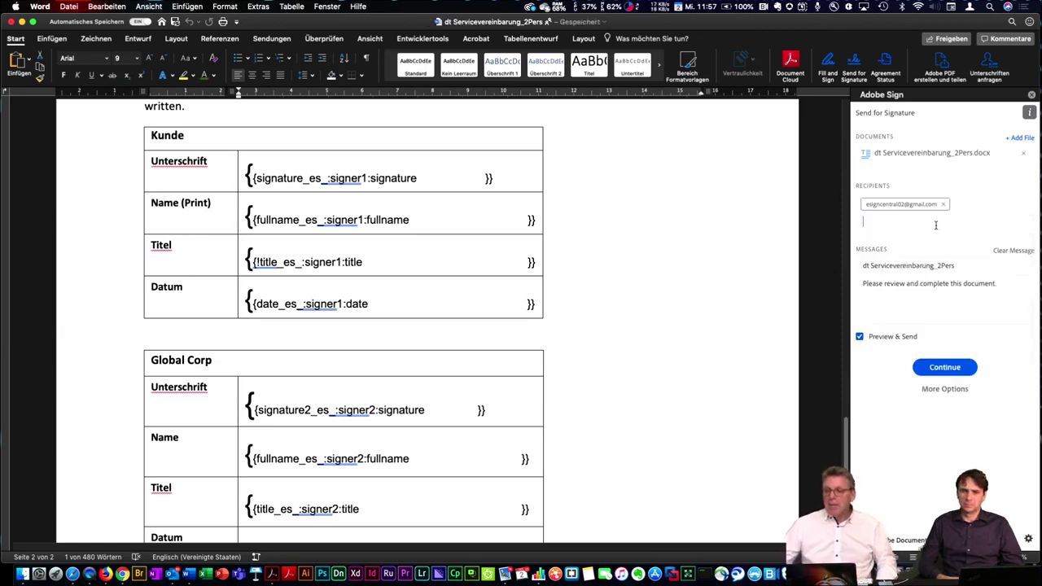
left_click(955, 371)
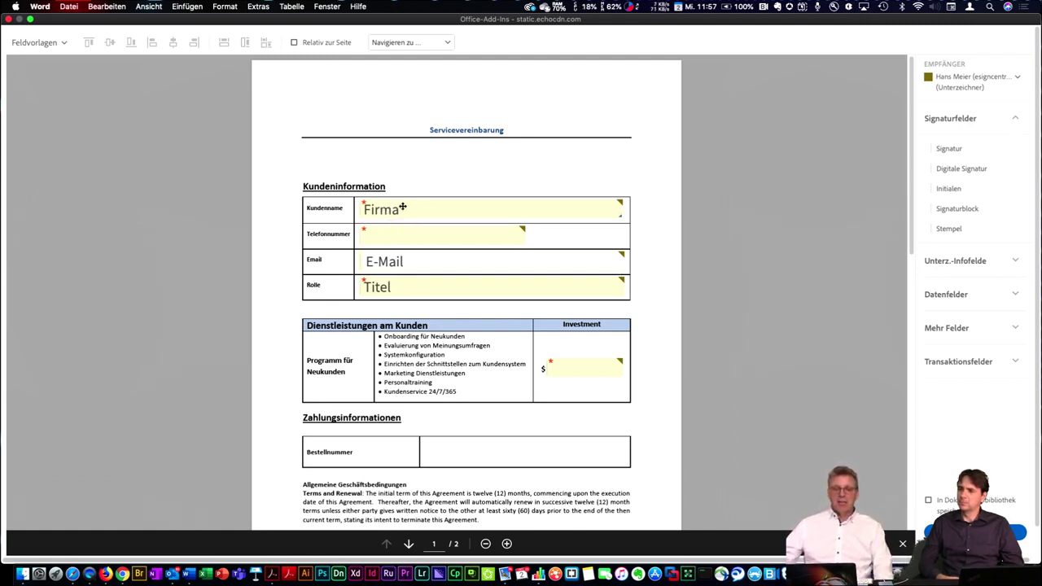
- Inspect the Firma field's properties and review generated fields on both pages, then switch to Finder
left_click(402, 207)
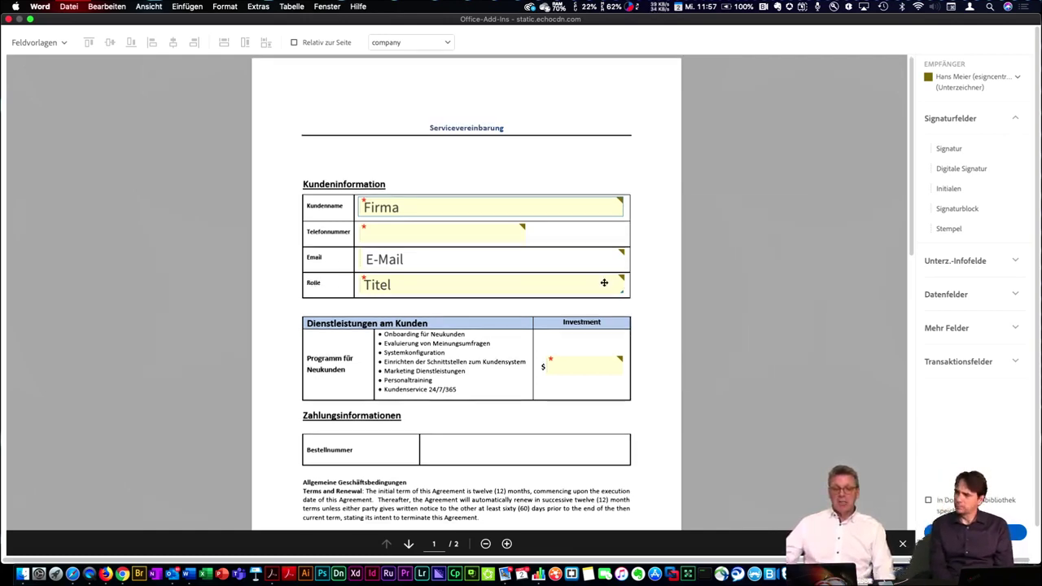
scroll(604, 285, "down", 2)
scroll(604, 285, "down", 10)
scroll(605, 287, "down", 1)
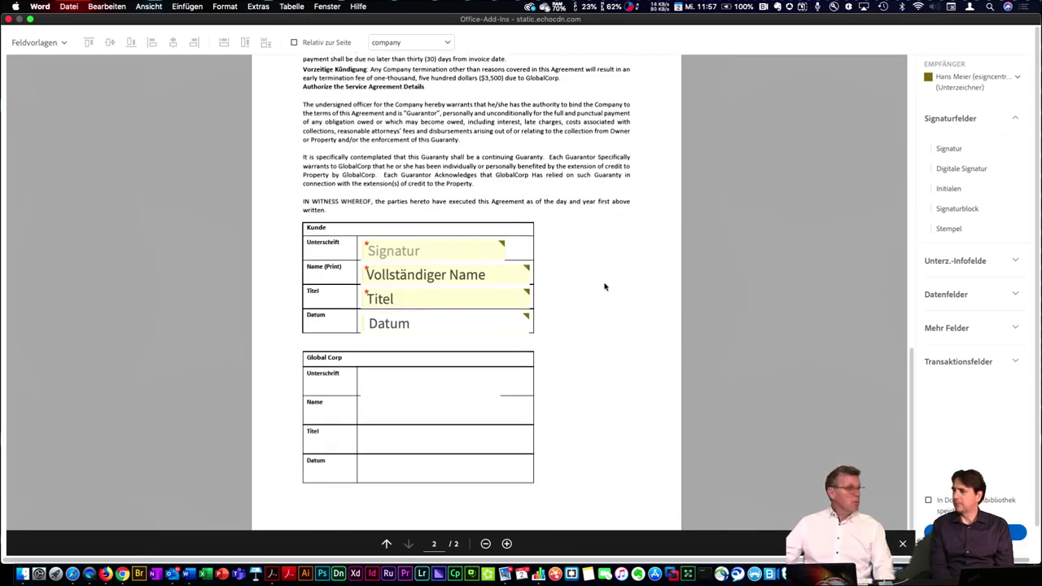
scroll(604, 286, "up", 6)
scroll(604, 285, "up", 5)
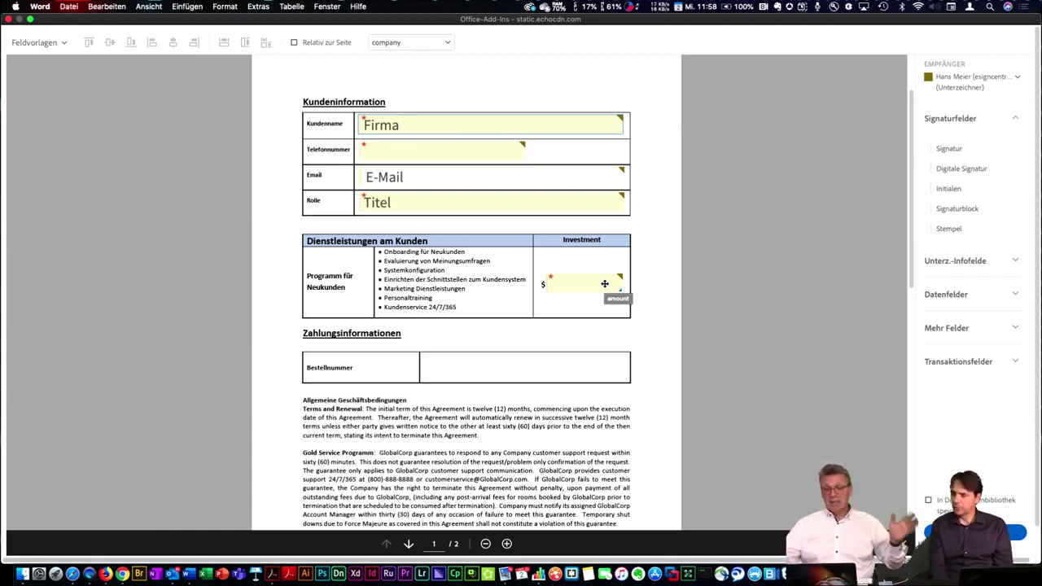
scroll(569, 367, "up", 2)
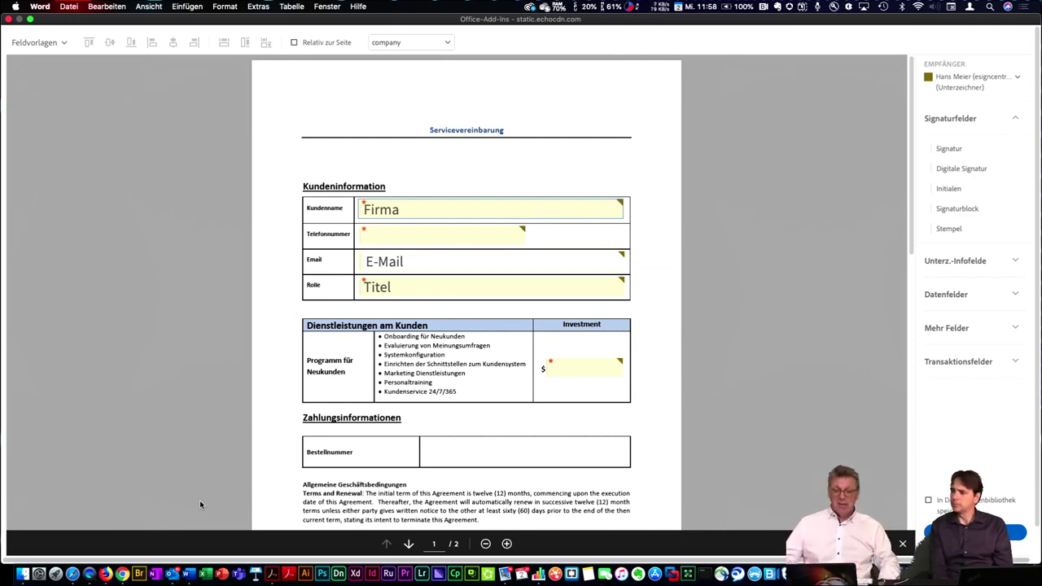
left_click(20, 562)
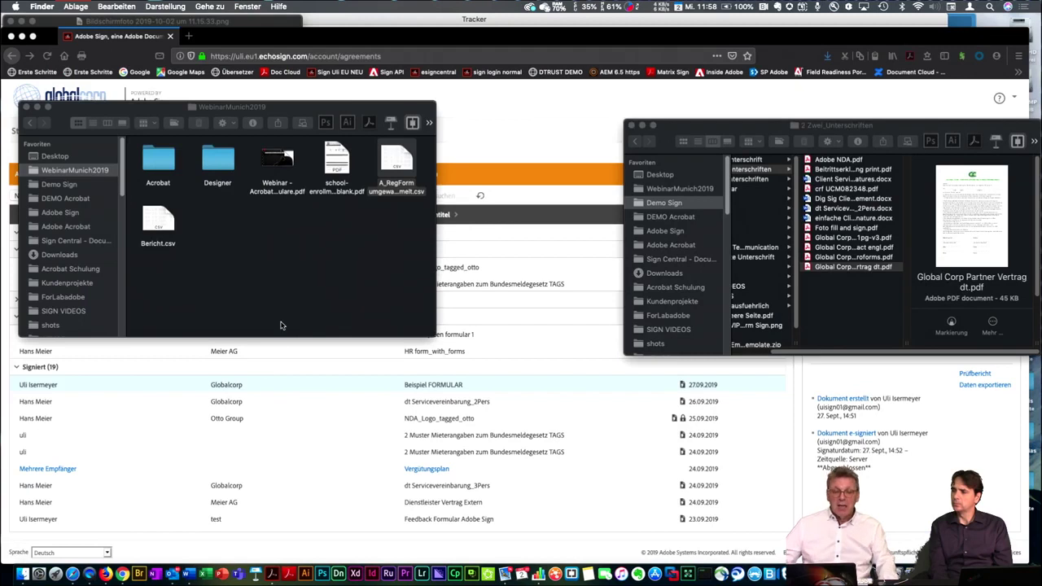
- Open Adobe Sign Text Tag Guide.pdf from the Adobe Sign documentation folder
left_click(79, 217)
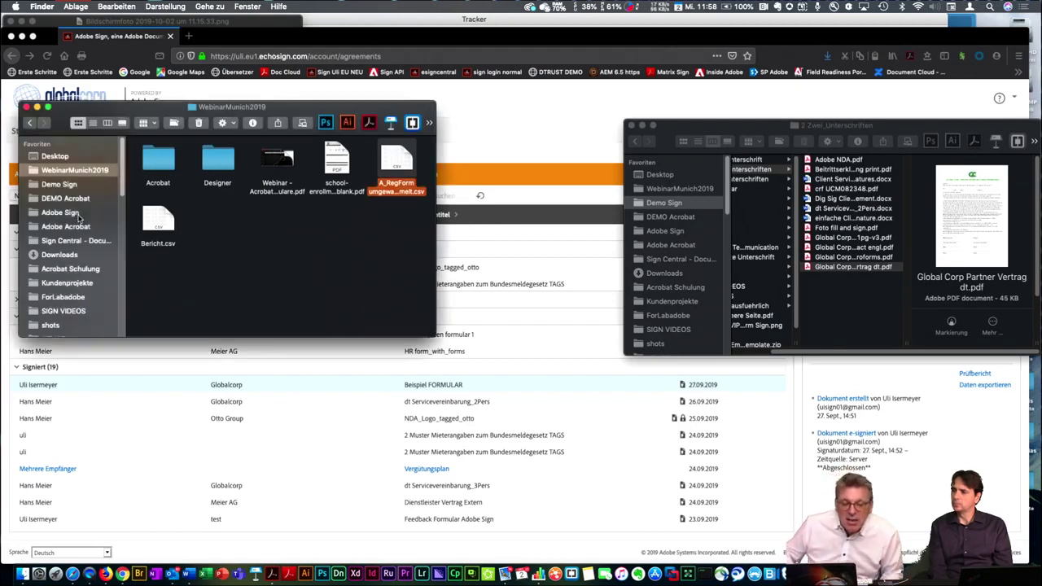
left_click(79, 214)
left_click(172, 209)
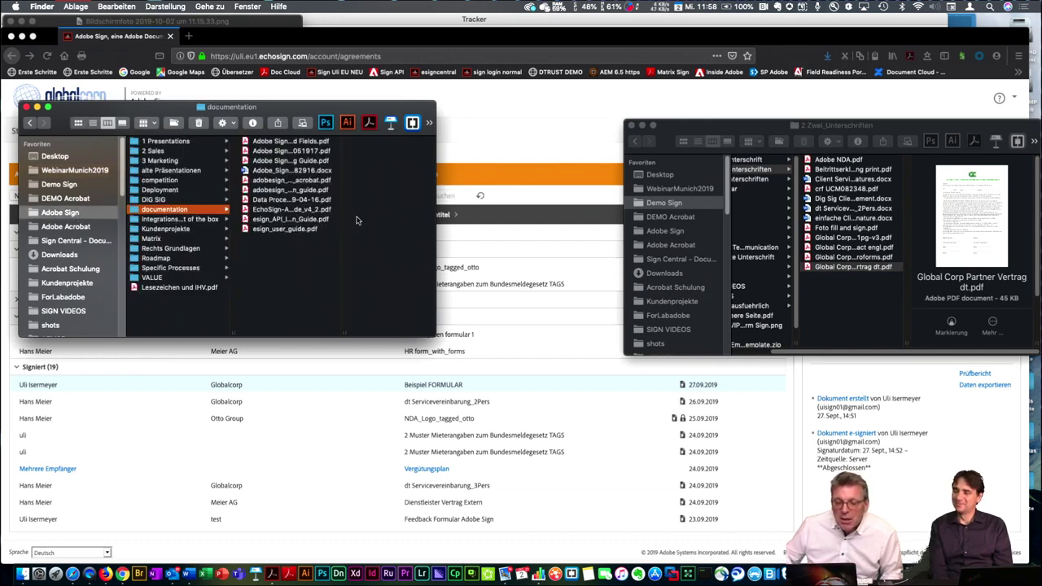
double_click(300, 161)
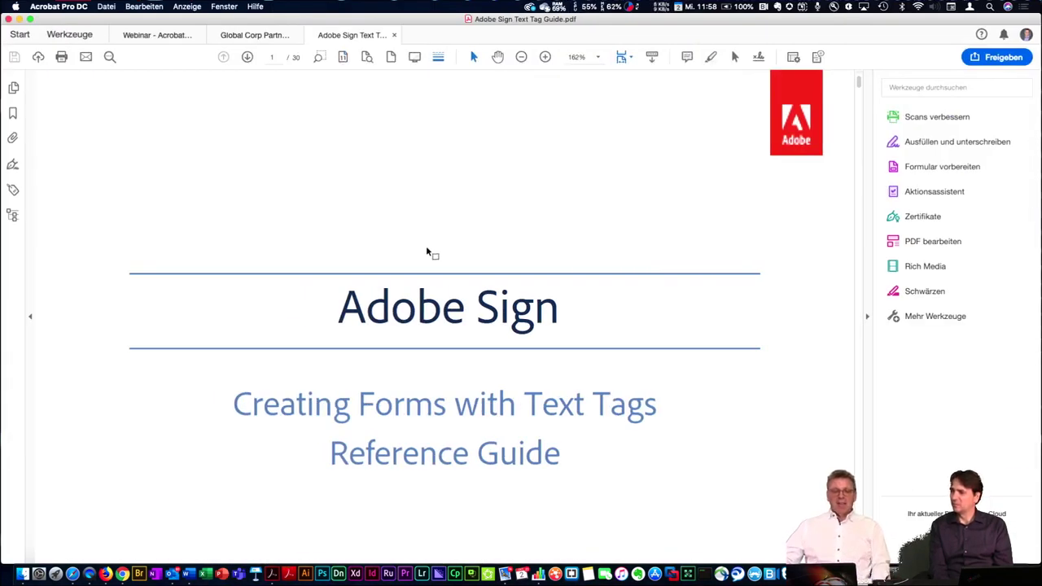
- Scroll through the Text Tag Guide, then switch back to Word's Servicevereinbarung field preview
scroll(426, 251, "down", 3)
scroll(426, 252, "down", 3)
scroll(427, 252, "down", 3)
scroll(427, 252, "down", 3)
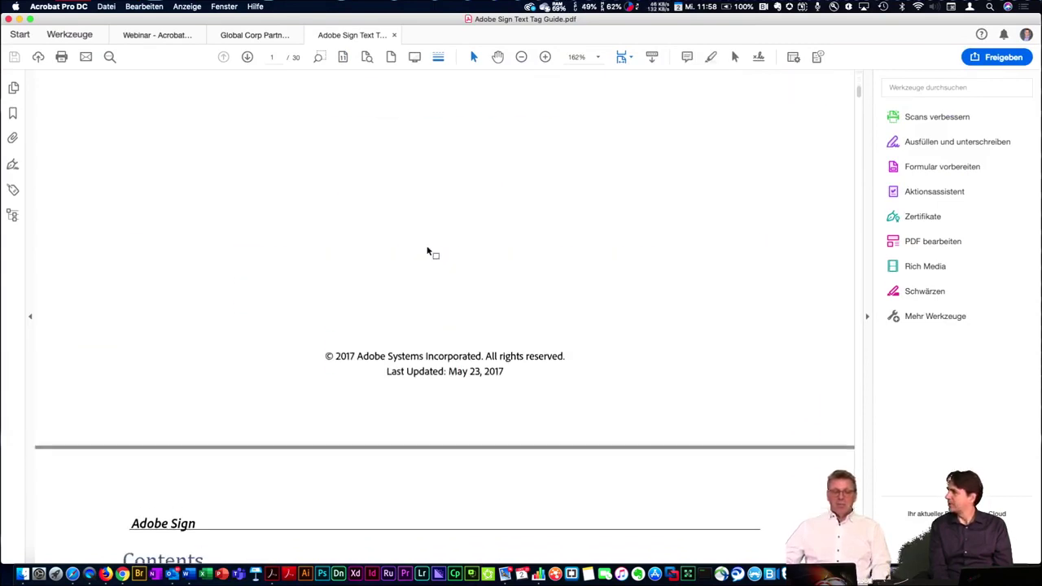
scroll(427, 251, "down", 3)
scroll(427, 251, "down", 3)
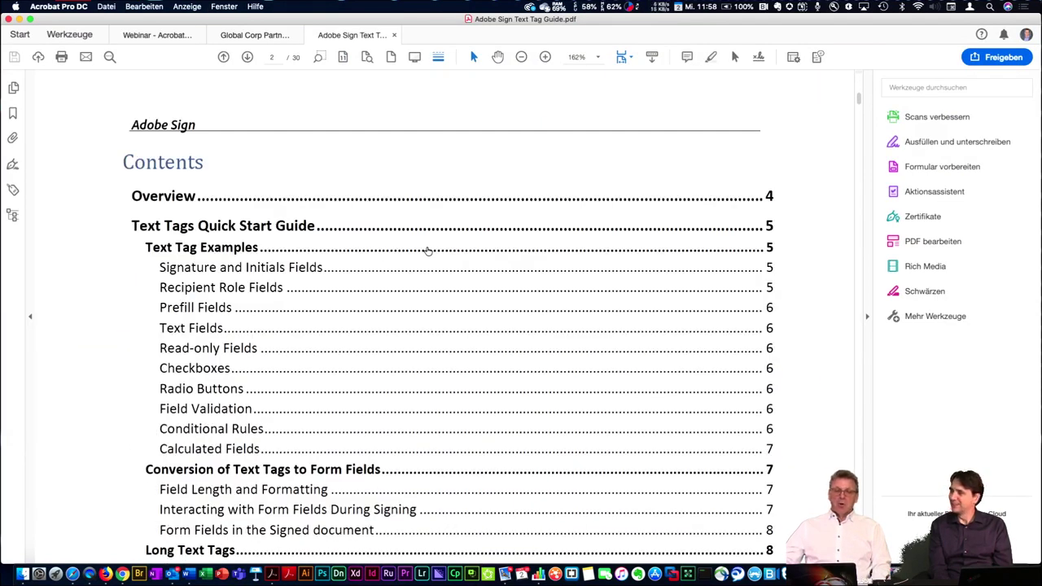
scroll(234, 236, "down", 2)
scroll(234, 236, "down", 3)
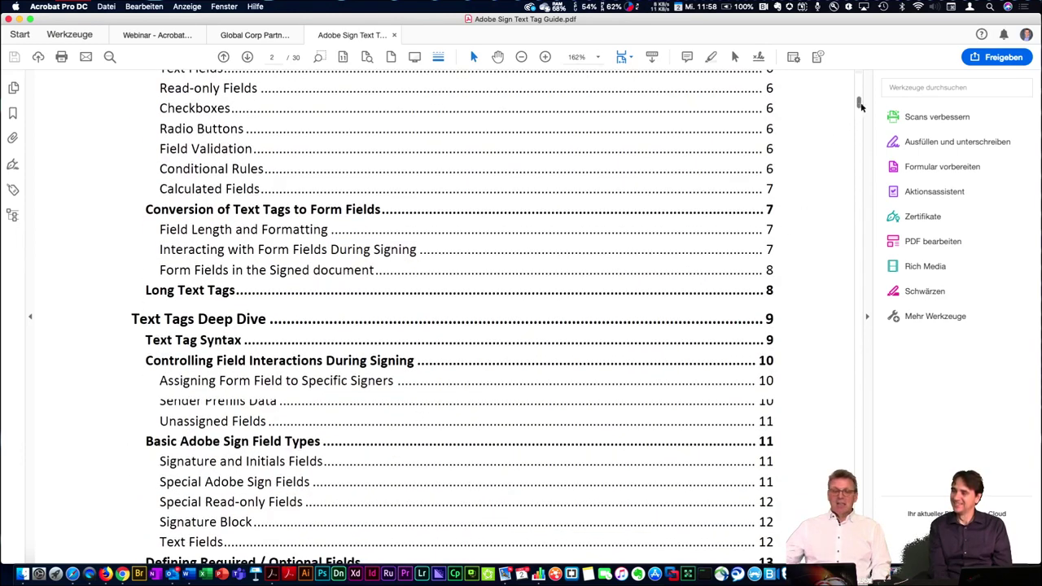
mouse_move(860, 105)
left_mouse_down()
mouse_move(858, 199)
mouse_move(859, 91)
left_mouse_up()
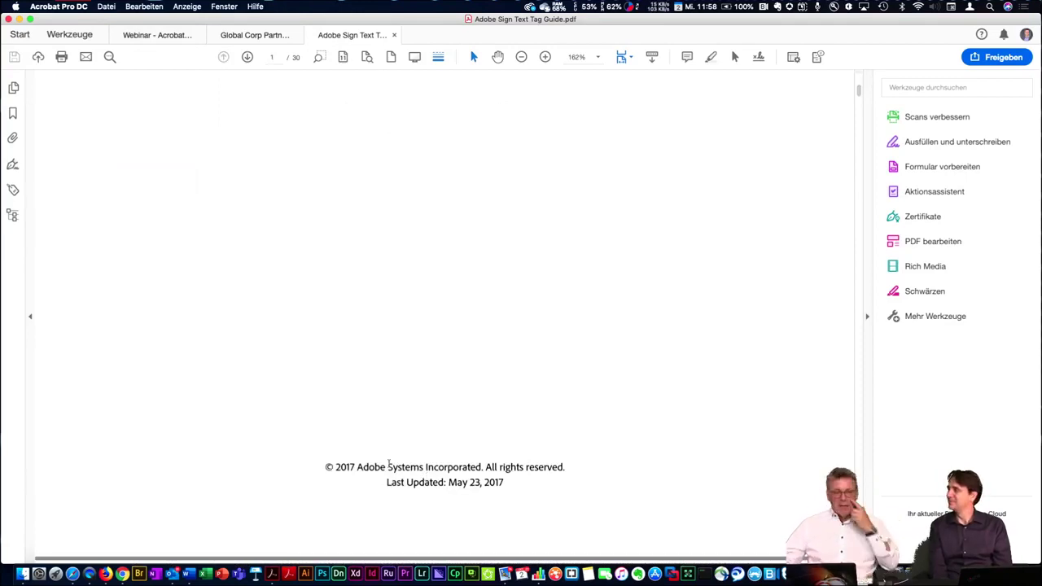
scroll(391, 461, "up", 10)
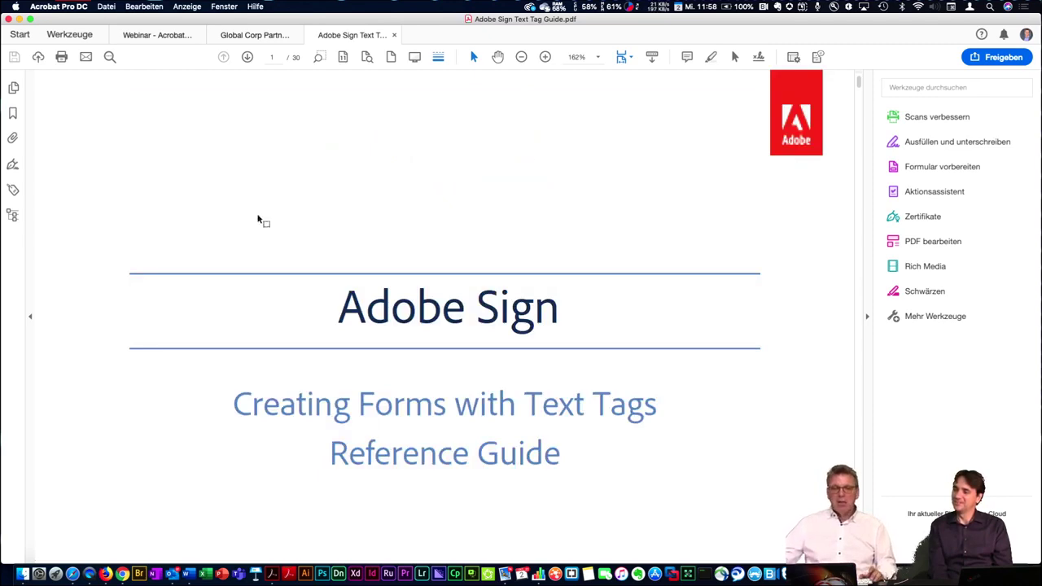
key("super+Tab")
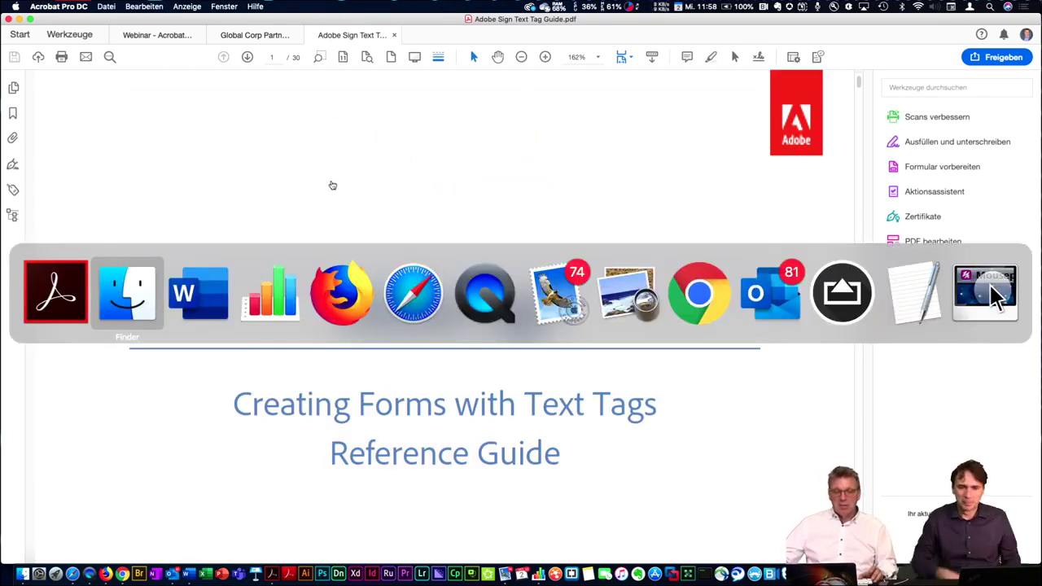
key("super+Tab")
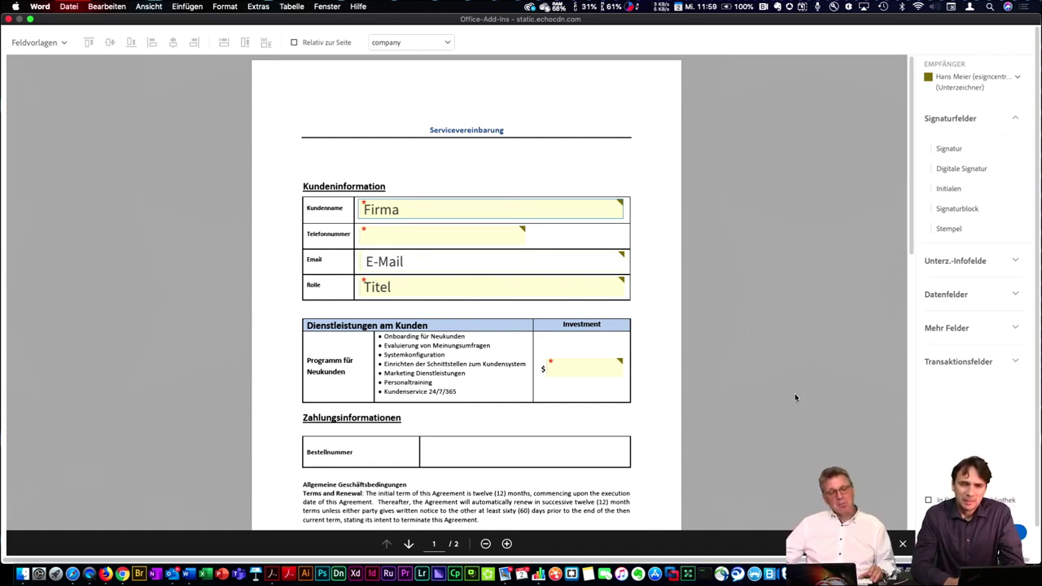
- Bring Word back to show the tagged template with the sent-for-signature confirmation
key("super+Tab")
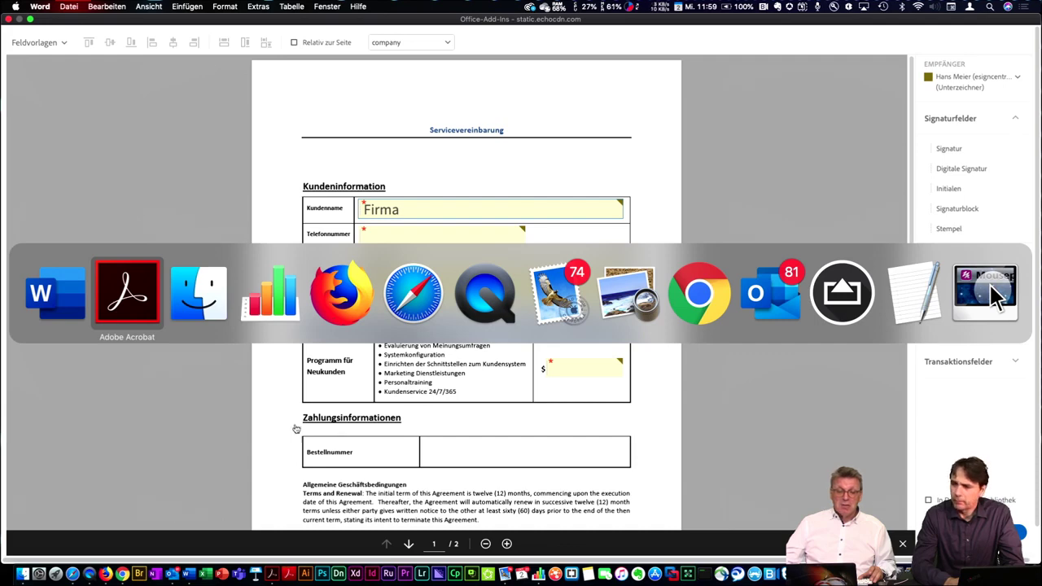
left_click(38, 298)
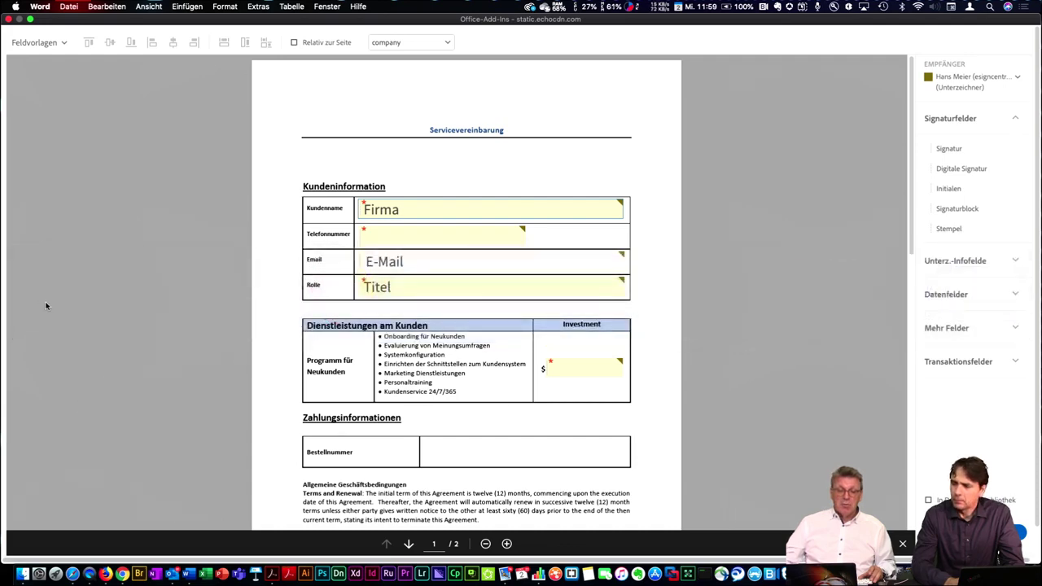
key("super+Tab")
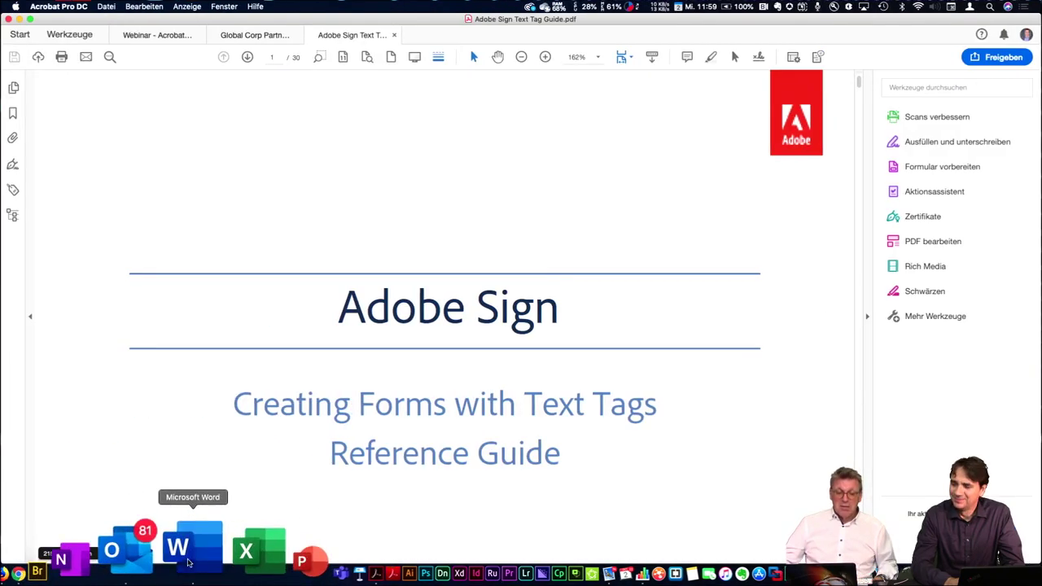
left_click(188, 562)
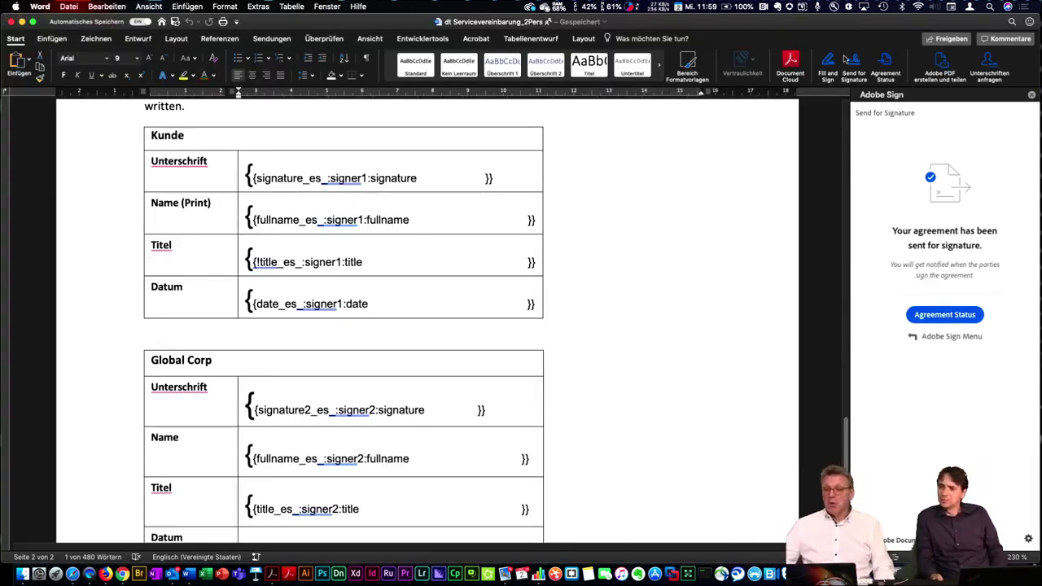
- Open Agreement Status, expand Global Corp Partner Vertrag dt, and view the signed agreement in Safari
left_click(885, 61)
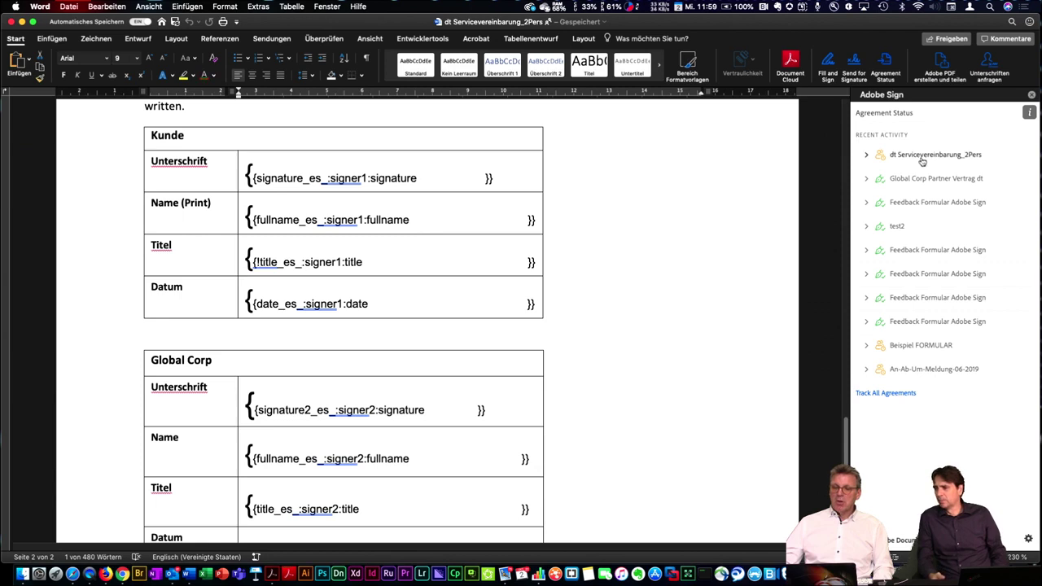
left_click(867, 179)
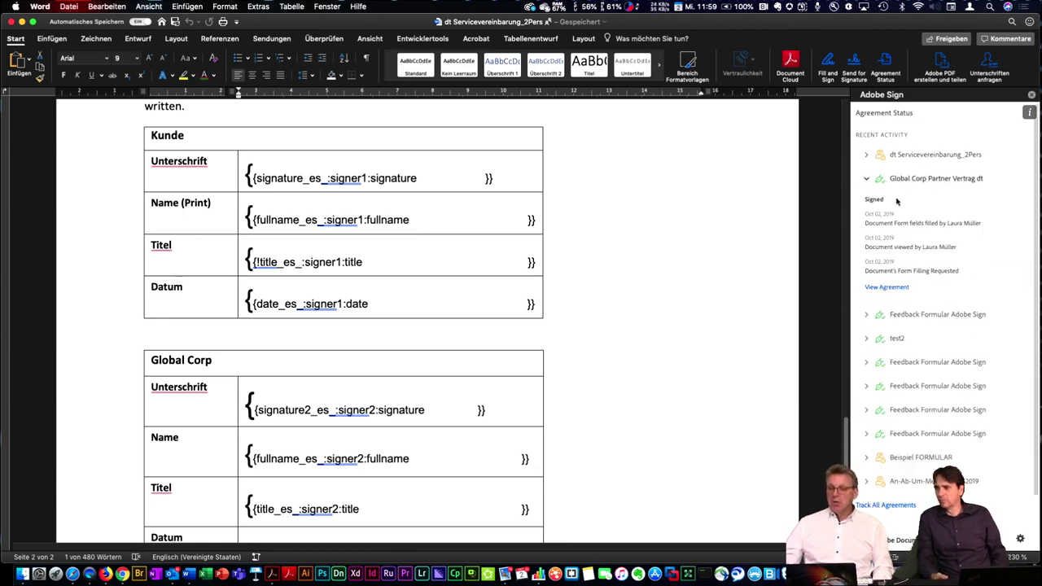
left_click(890, 288)
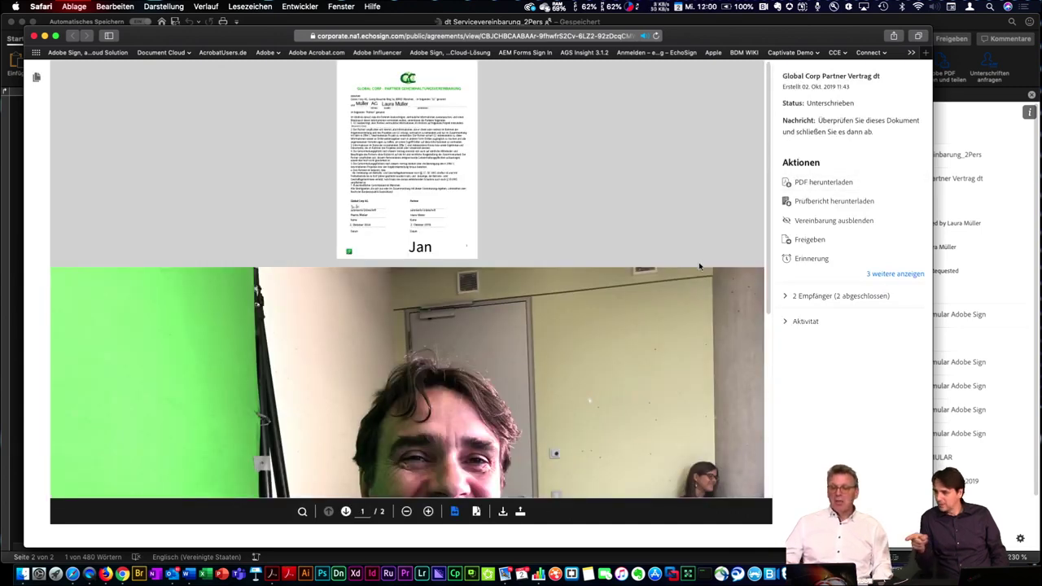
- Download Global Corp Partner Vertrag dt.pdf via PDF herunterladen and open it from Downloads
scroll(672, 232, "down", 5)
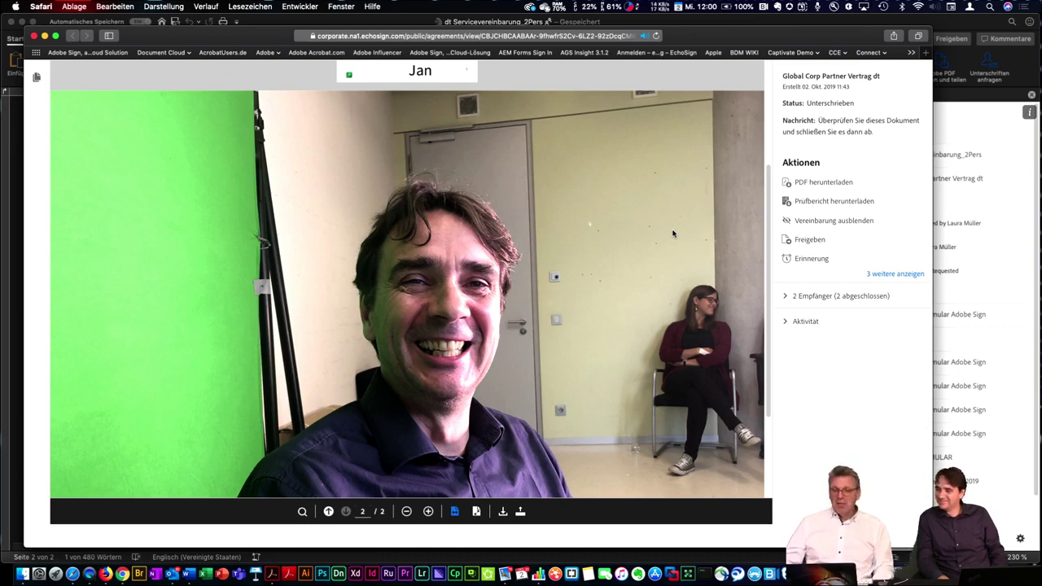
scroll(663, 283, "up", 5)
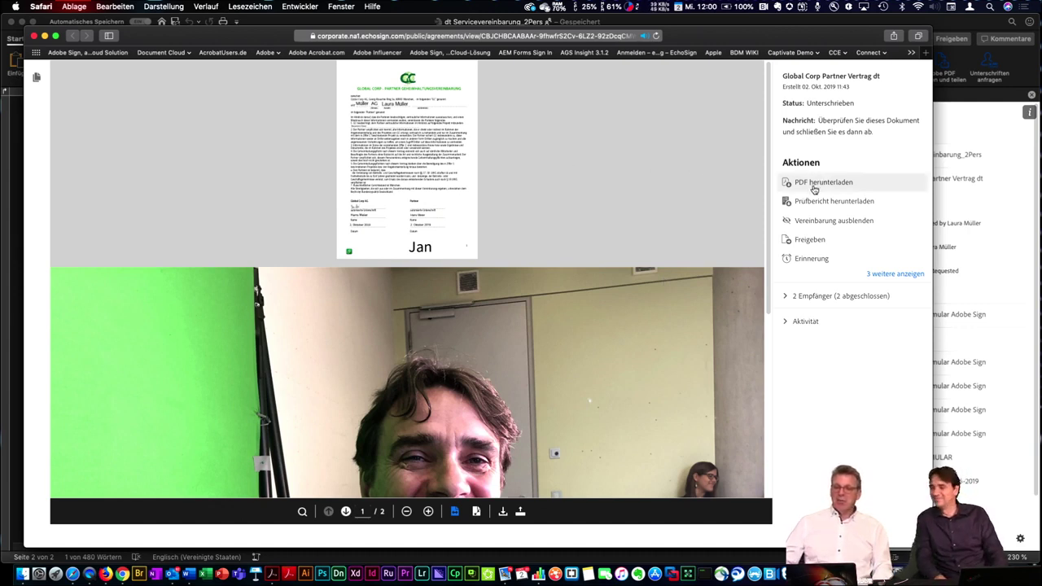
left_click(815, 189)
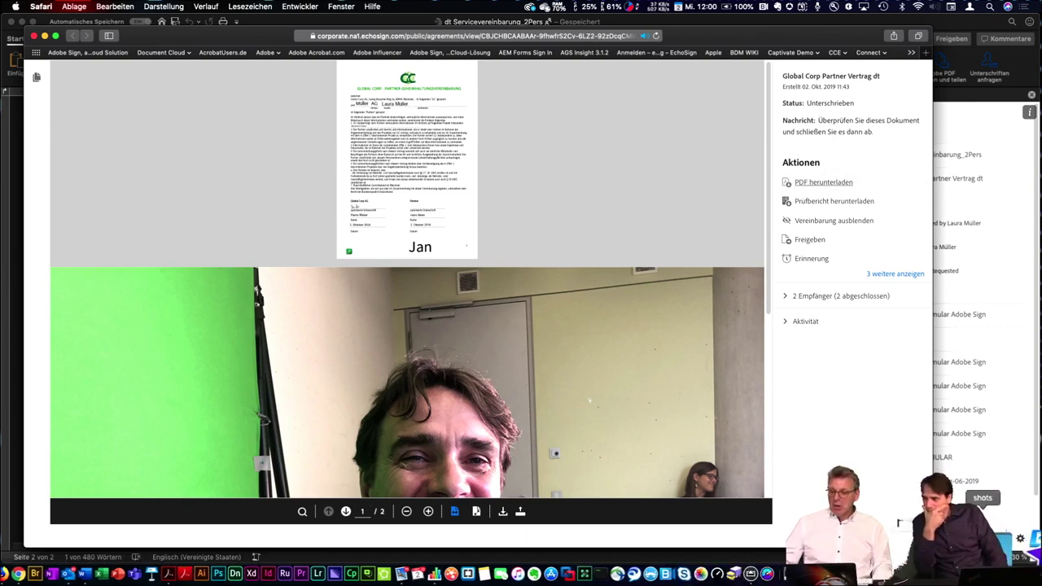
left_click(924, 574)
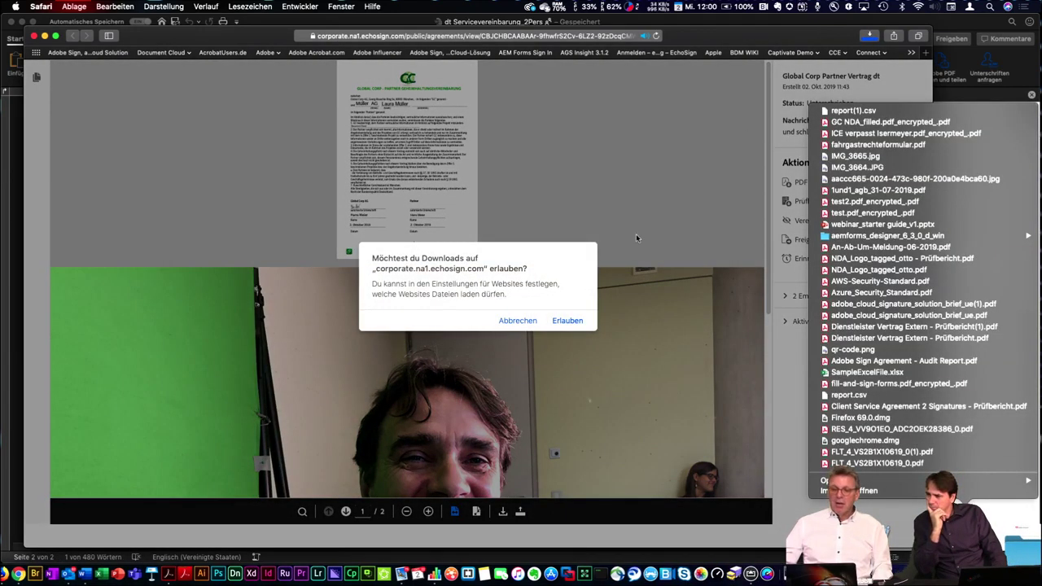
left_click(568, 321)
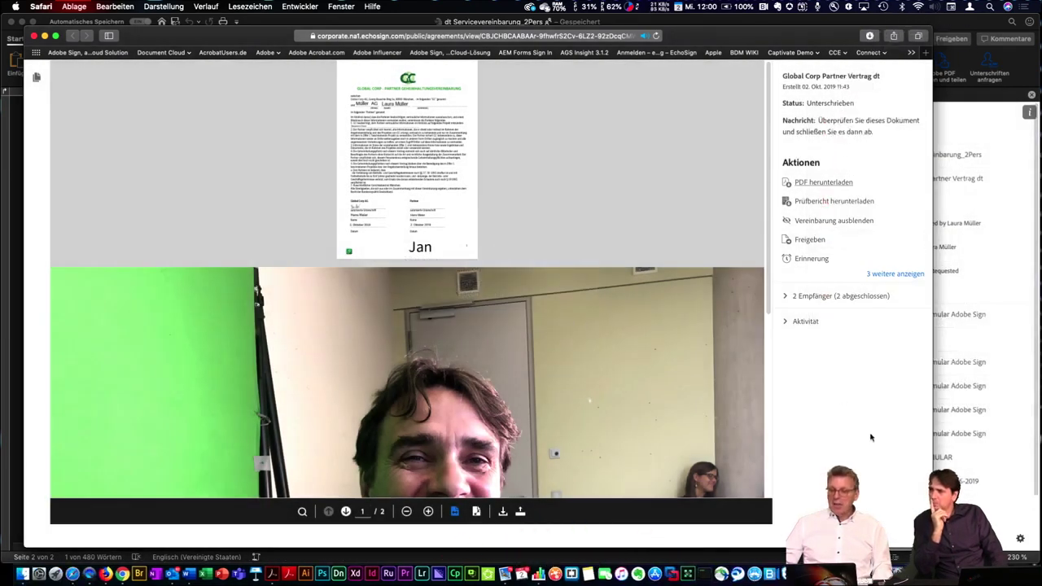
left_click(924, 574)
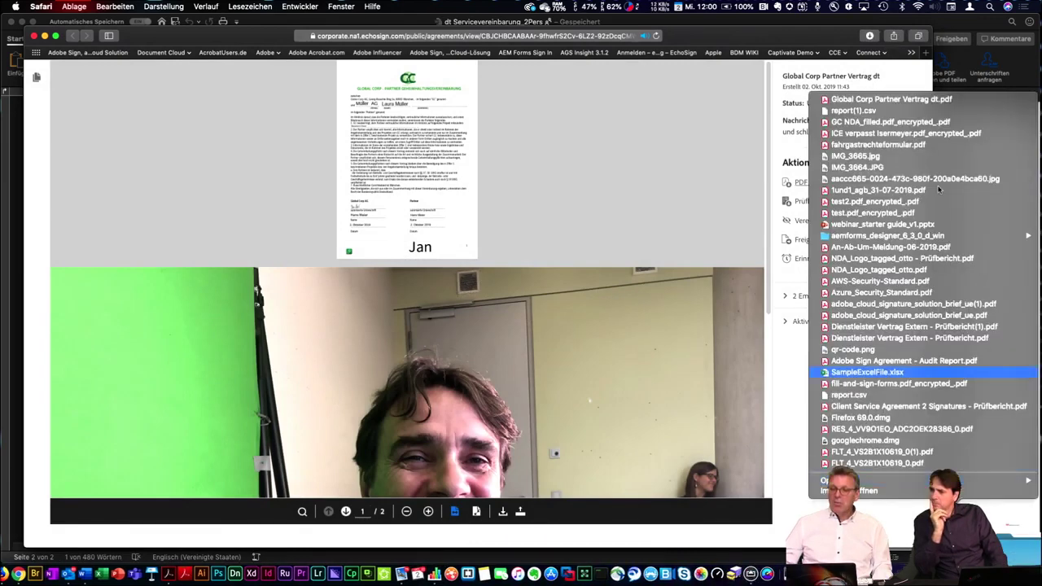
left_click(901, 98)
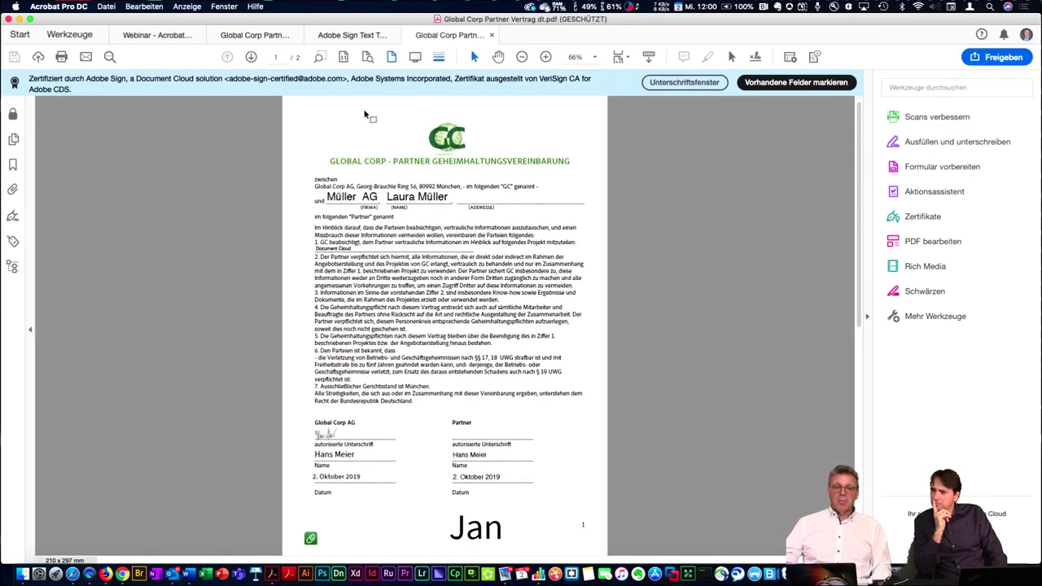
- Check the Adobe Sign certification signature, its Unterschriftsinformationen and Zertifikatdetails in the Signatures panel
left_click(13, 217)
left_click(35, 156)
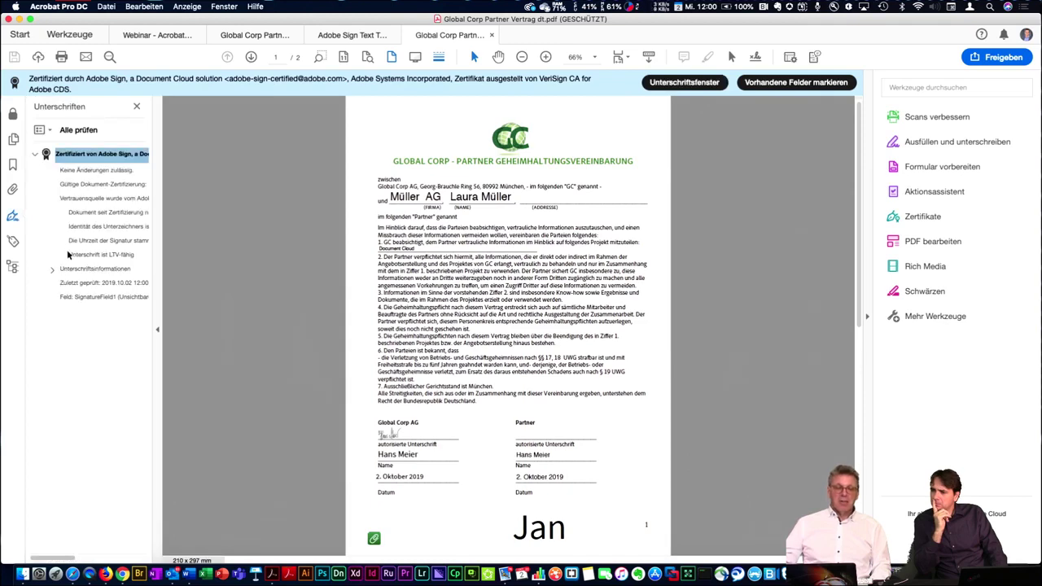
left_click(50, 271)
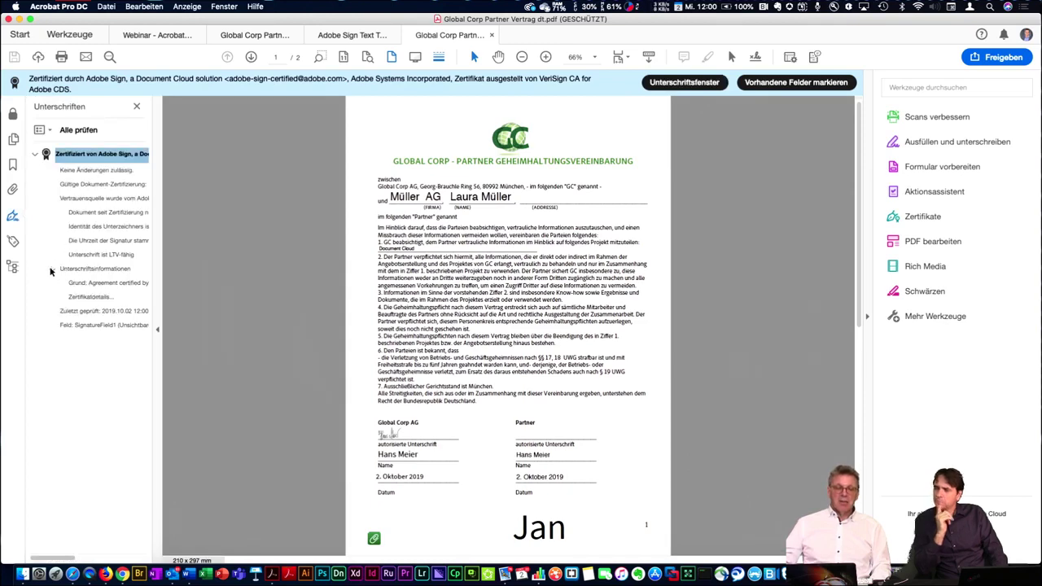
left_click(82, 298)
left_click(659, 453)
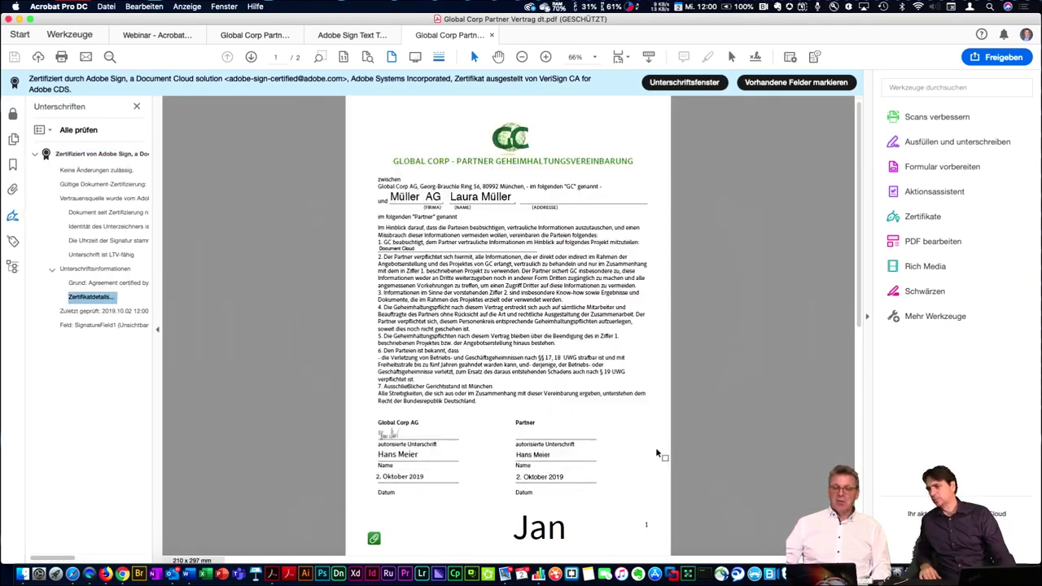
scroll(460, 169, "down", 3)
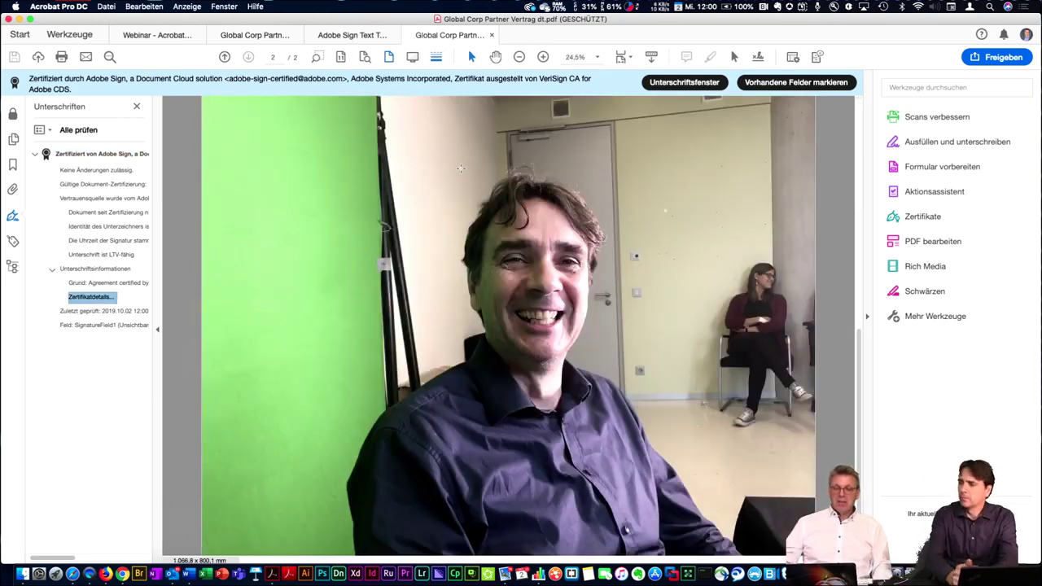
scroll(460, 169, "up", 3)
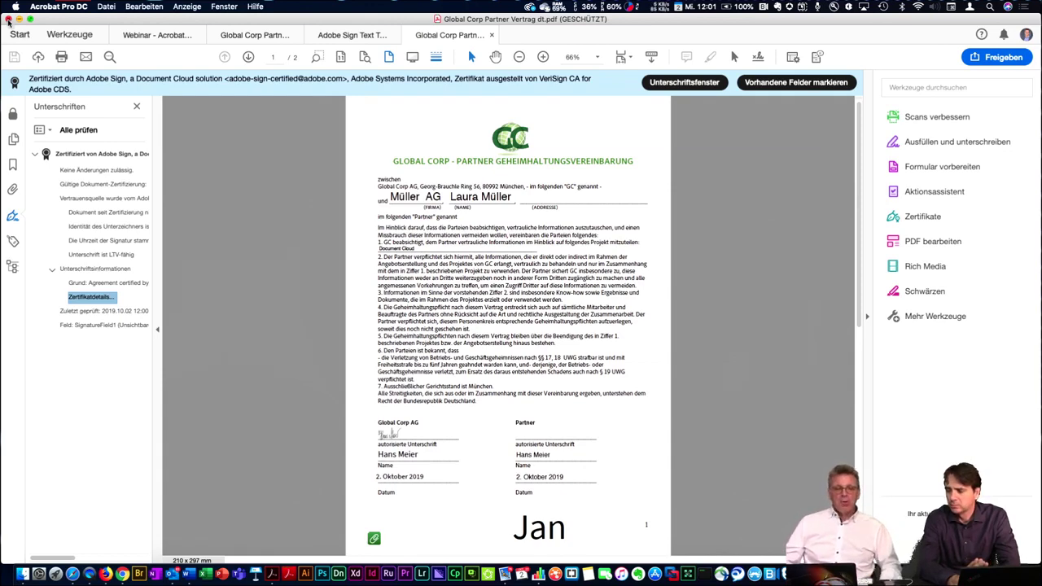
- Switch to the Webinar tab and advance through the Adobe Sign slides
left_click(137, 38)
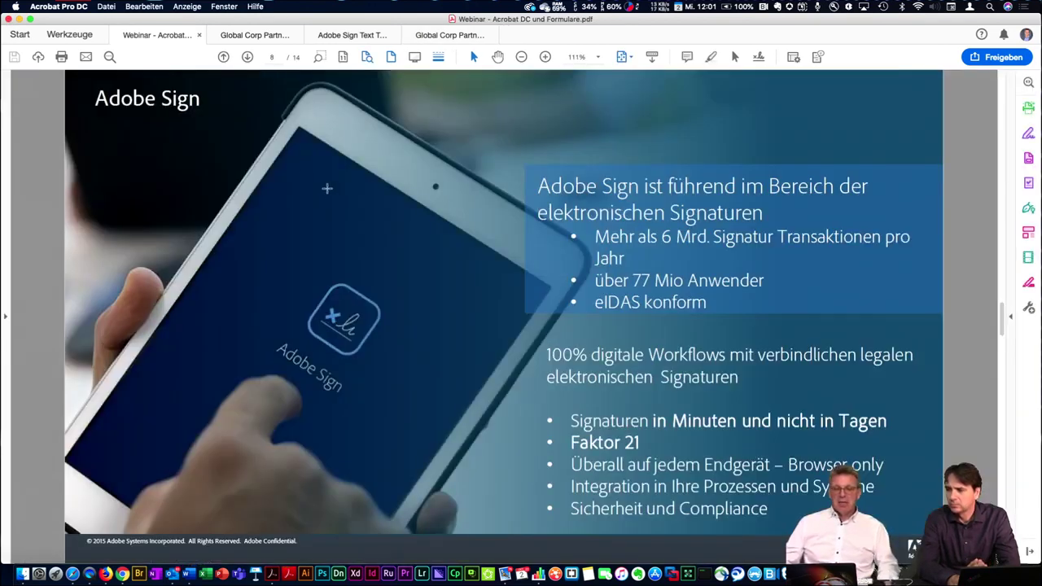
key("Right")
key("Right")
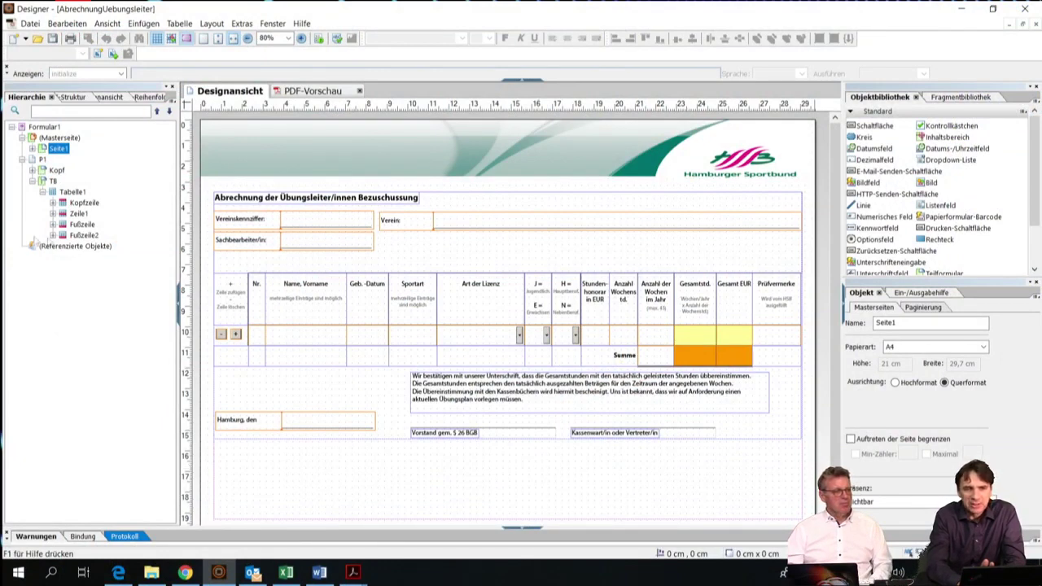
- Open the PDF-Vorschau and add four more rows to the dynamic table
left_click(310, 92)
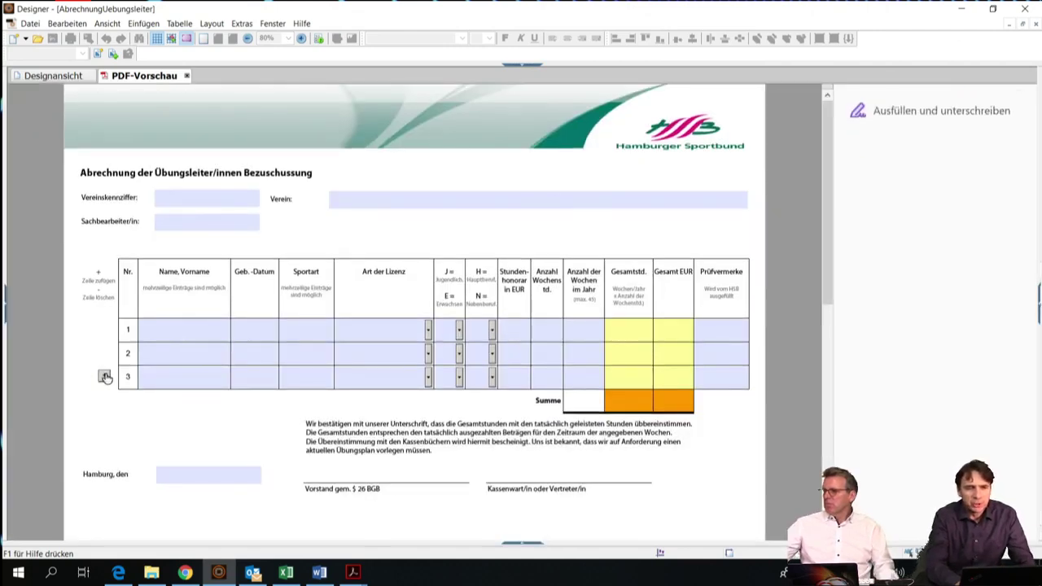
left_click(105, 377)
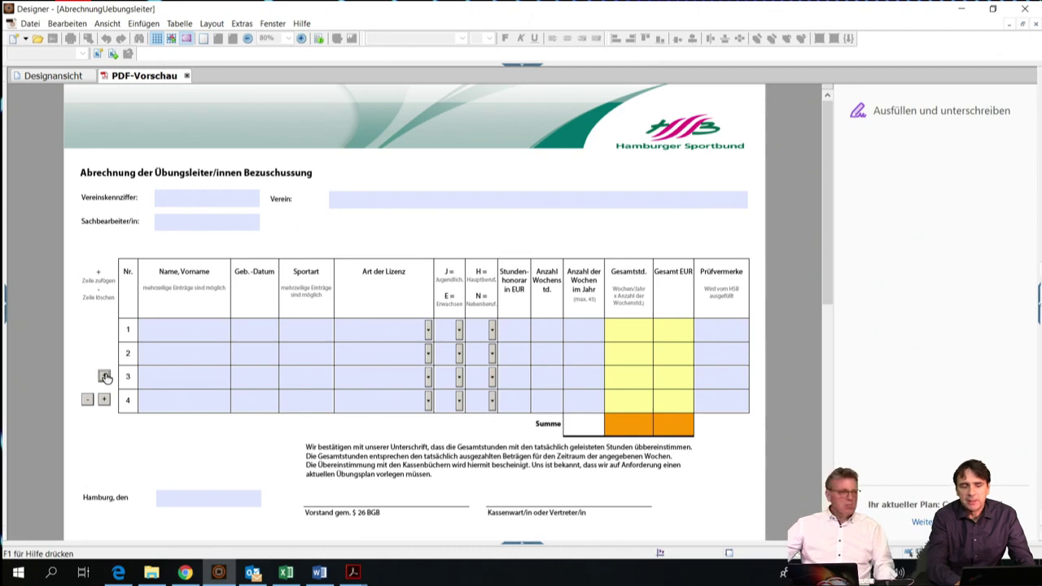
left_click(105, 377)
left_click(105, 377)
left_click(105, 377)
left_click(105, 377)
left_click(106, 377)
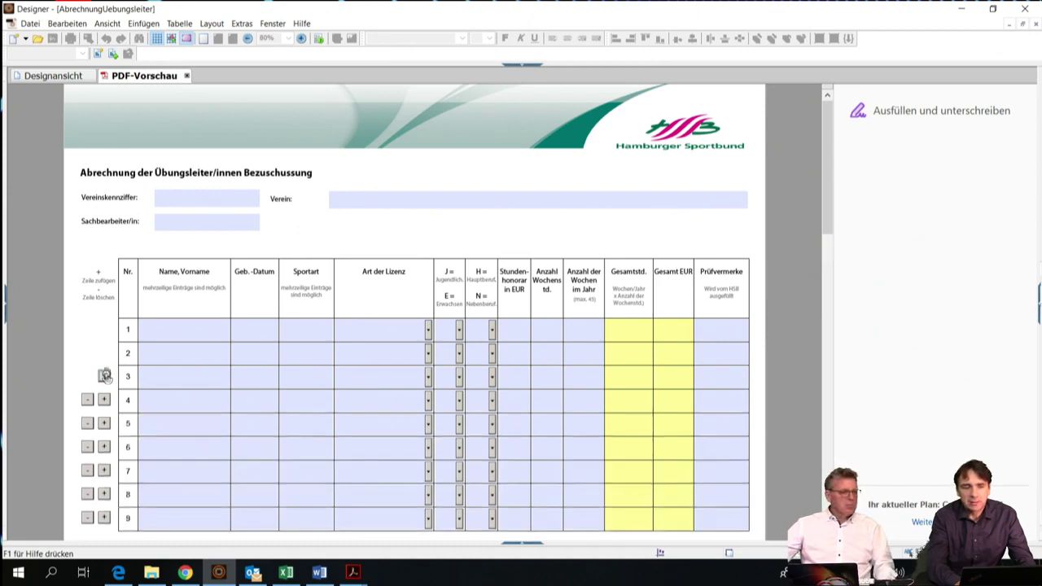
- Add rows 17 and 18, then type 'mölsmölfdsöf' into row 17's Name, Vorname field
left_click_drag(827, 167, 818, 468)
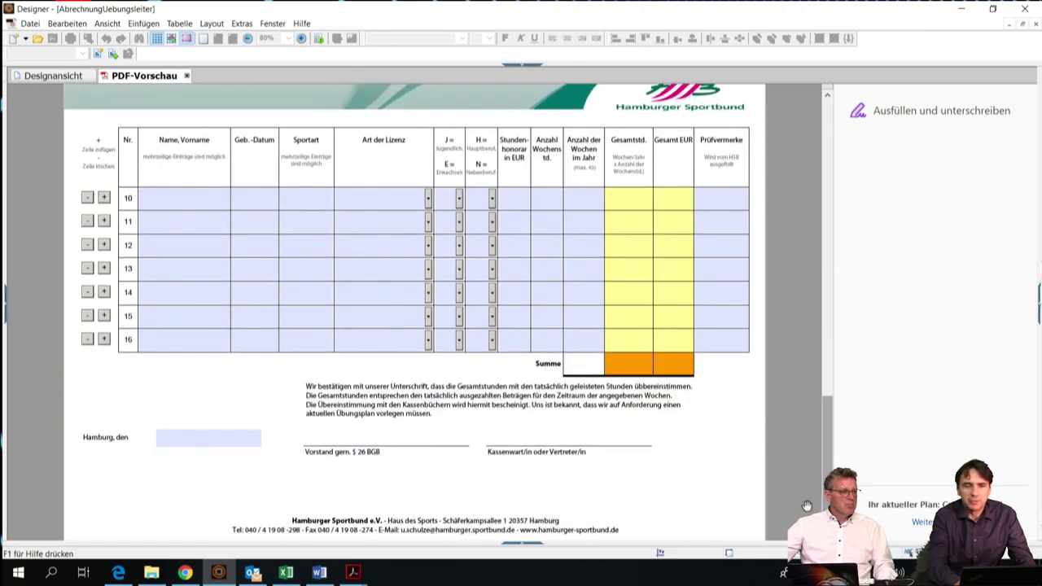
left_click(103, 338)
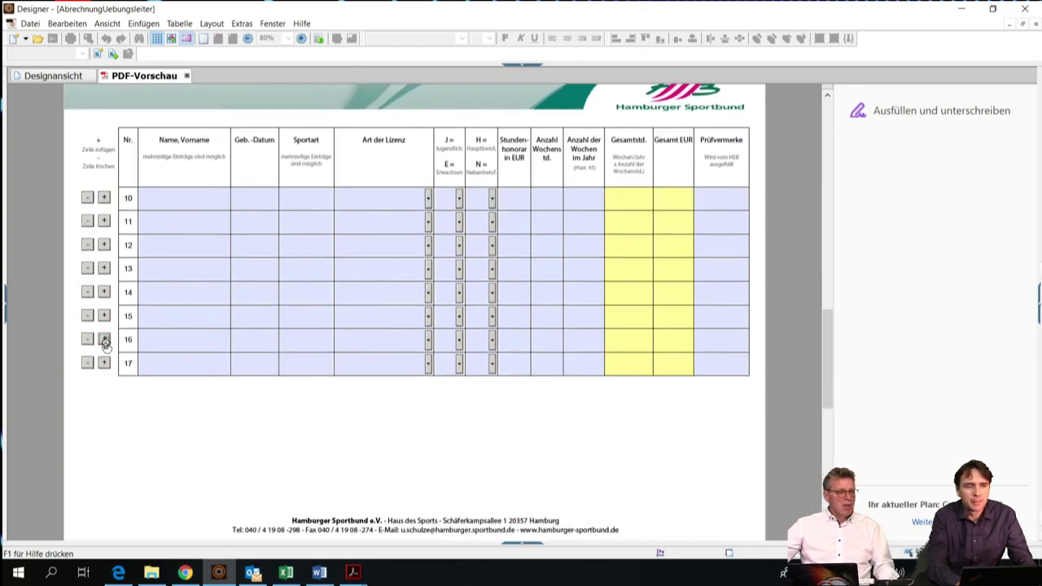
left_click(104, 338)
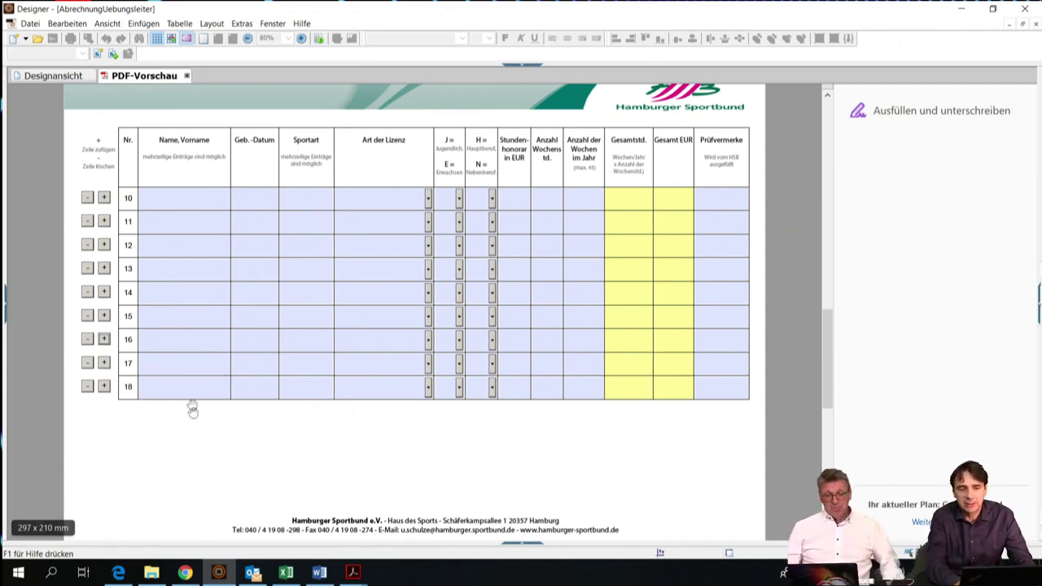
left_click(184, 365)
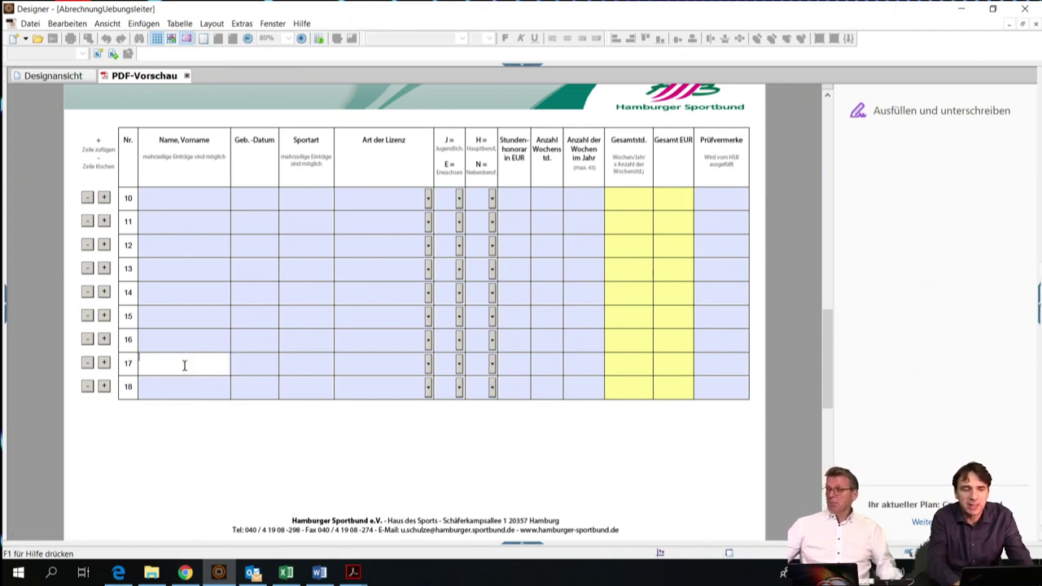
type("mölsmölfdsöf")
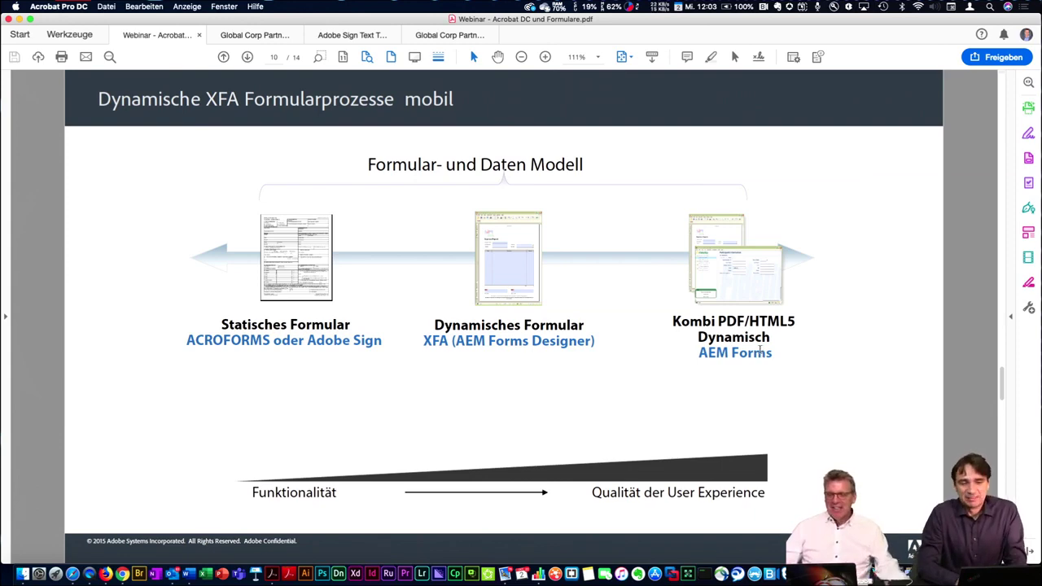
- Page past the AEM backend integration, complex AEM workflows and Adobe logo slides to page 14
key("Right")
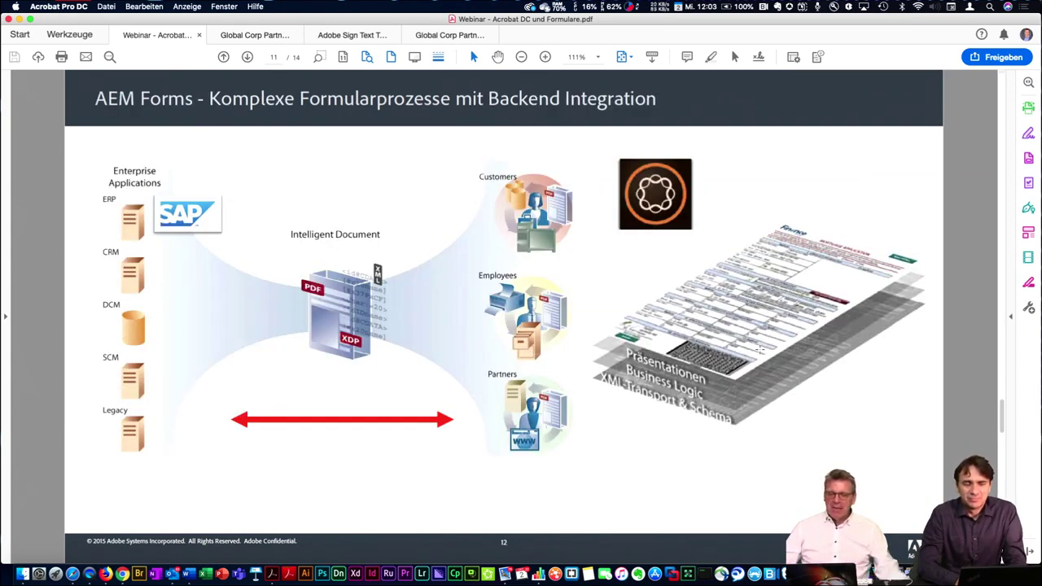
key("Right")
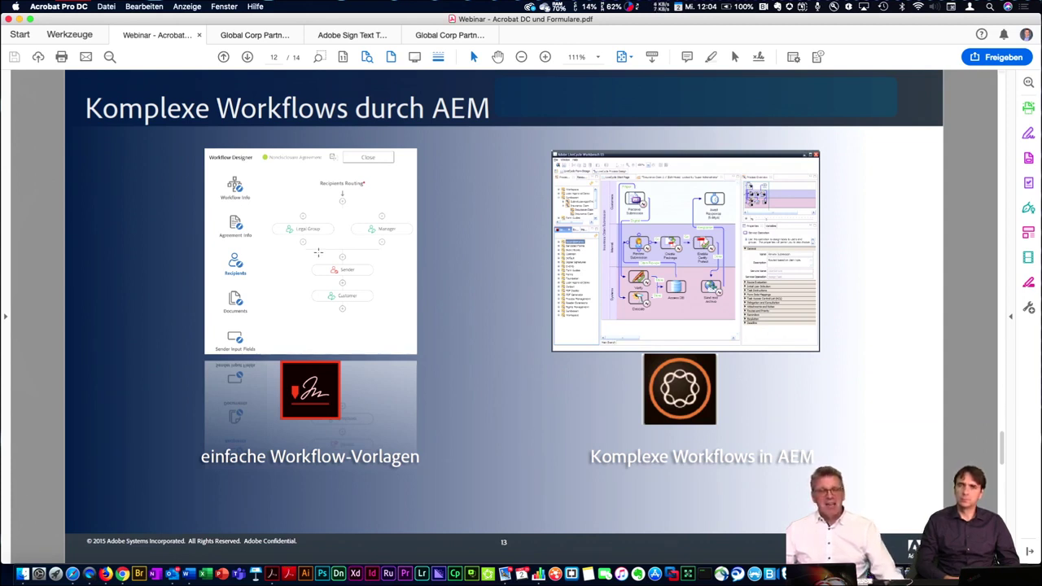
key("Right")
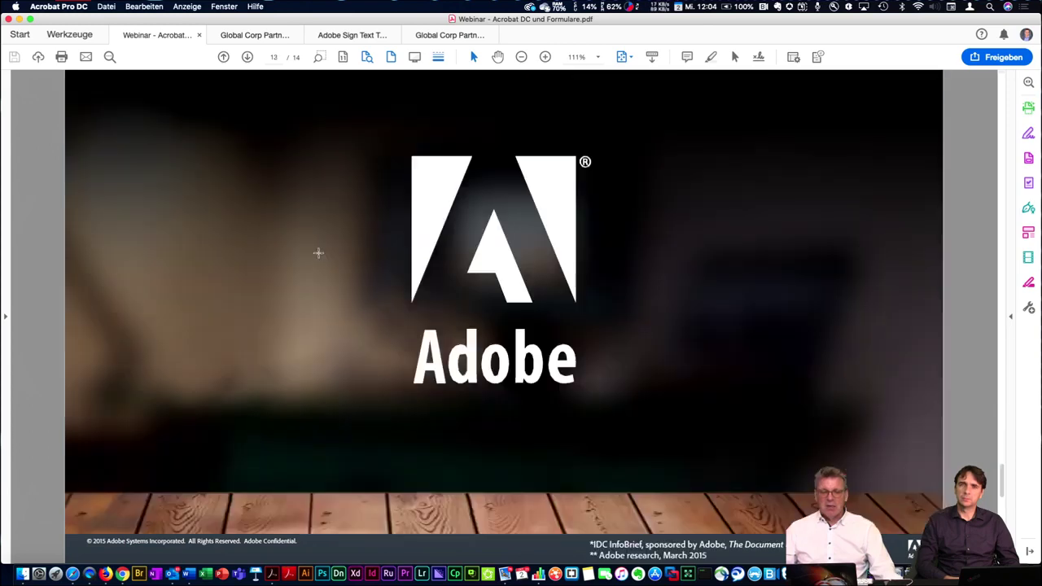
key("Right")
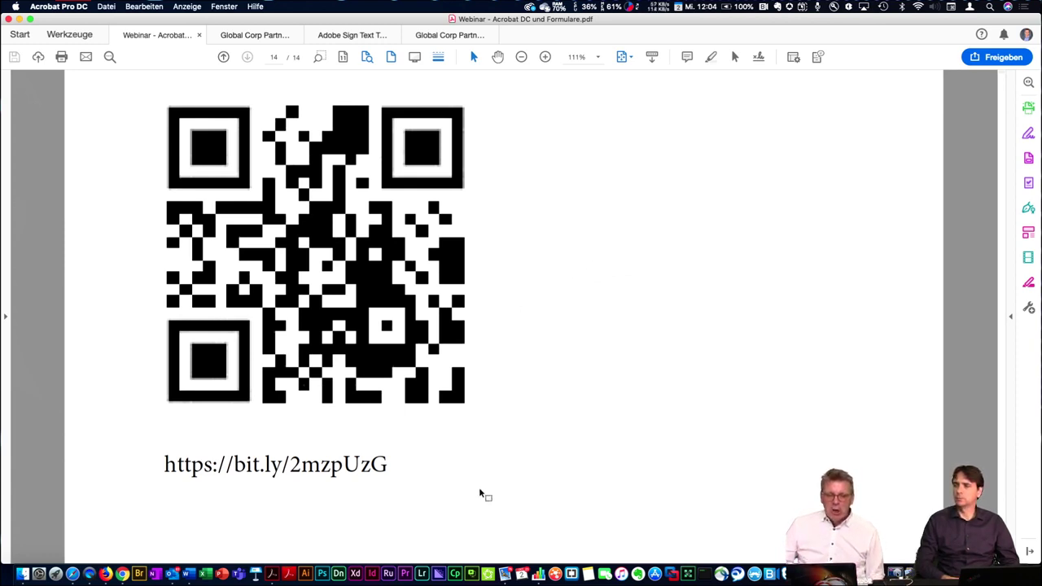
left_click(122, 568)
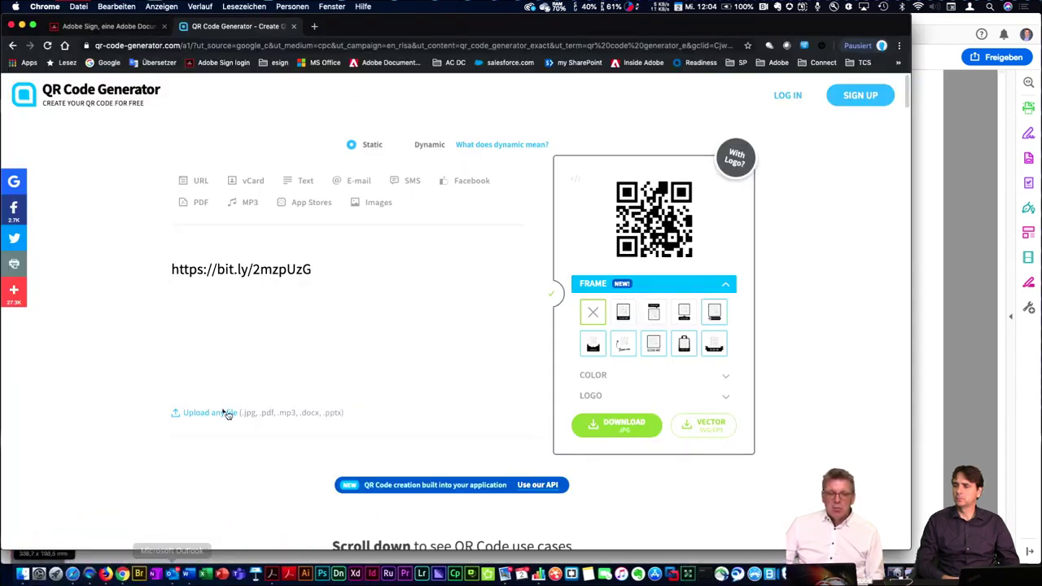
left_click(147, 28)
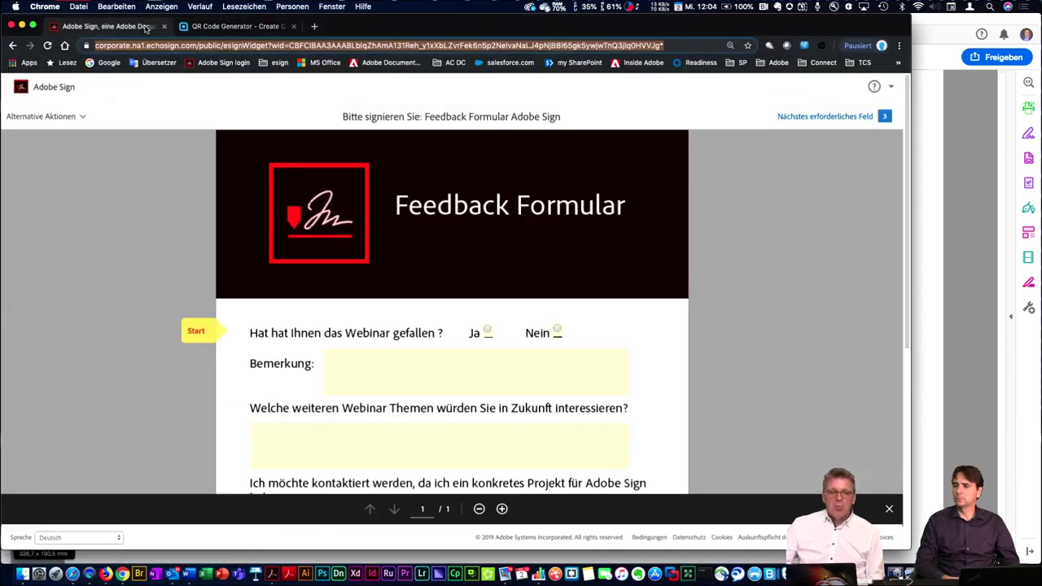
scroll(749, 195, "down", 1)
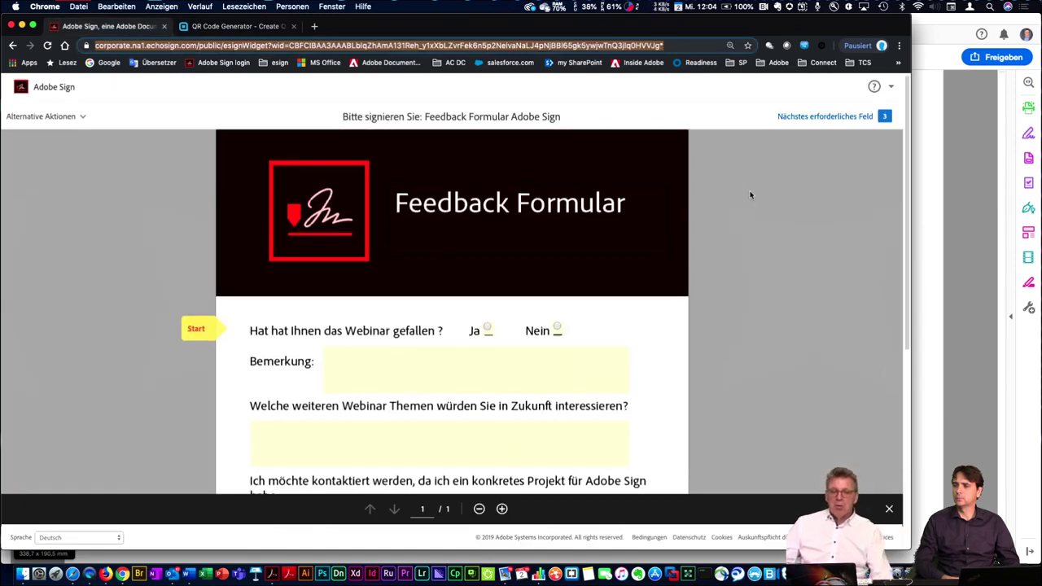
scroll(750, 194, "down", 2)
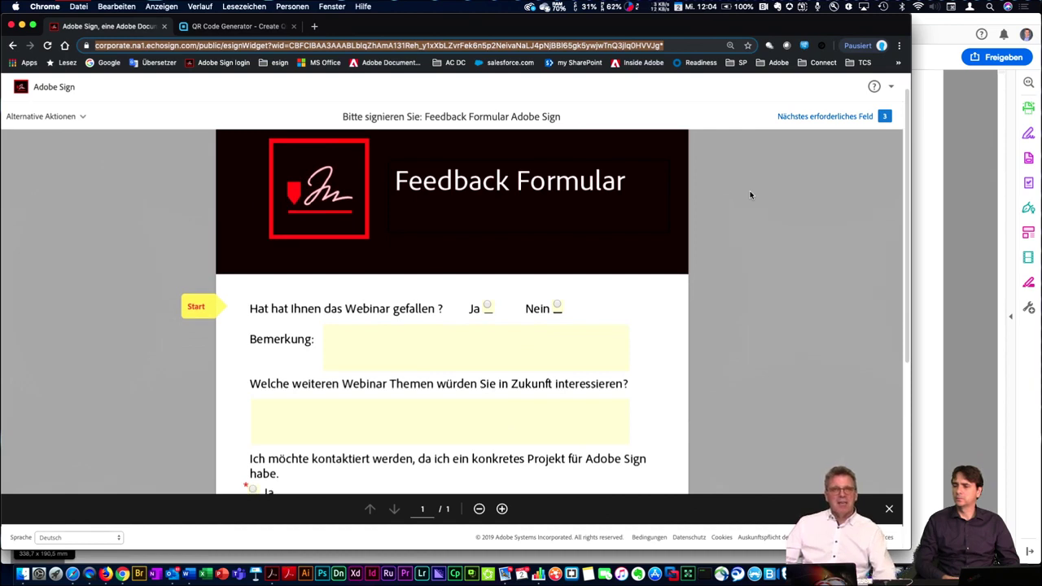
scroll(751, 194, "down", 1)
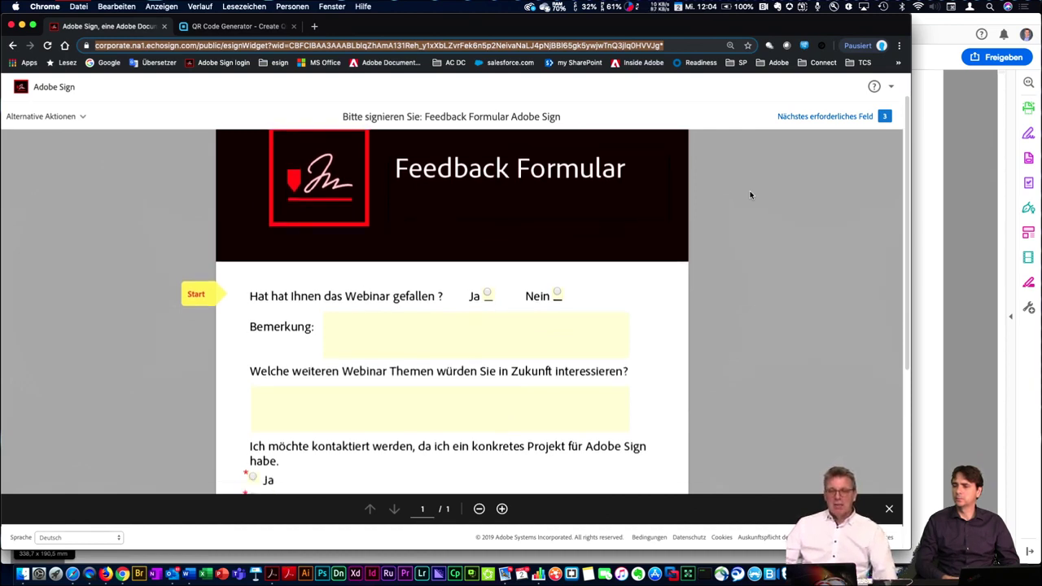
scroll(751, 195, "down", 4)
scroll(750, 195, "down", 5)
scroll(749, 195, "down", 7)
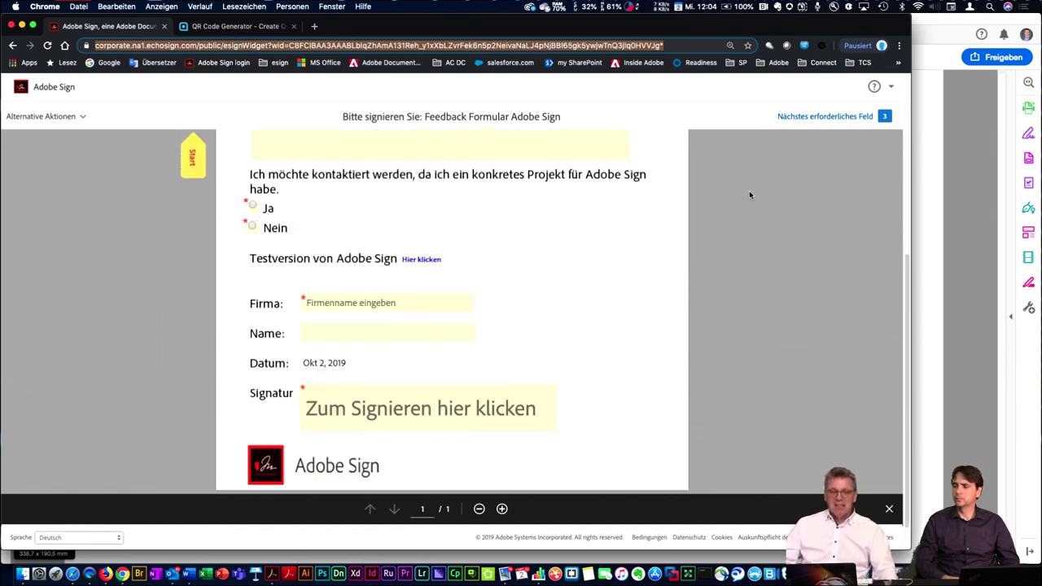
scroll(750, 195, "down", 2)
scroll(750, 194, "up", 14)
scroll(749, 195, "up", 3)
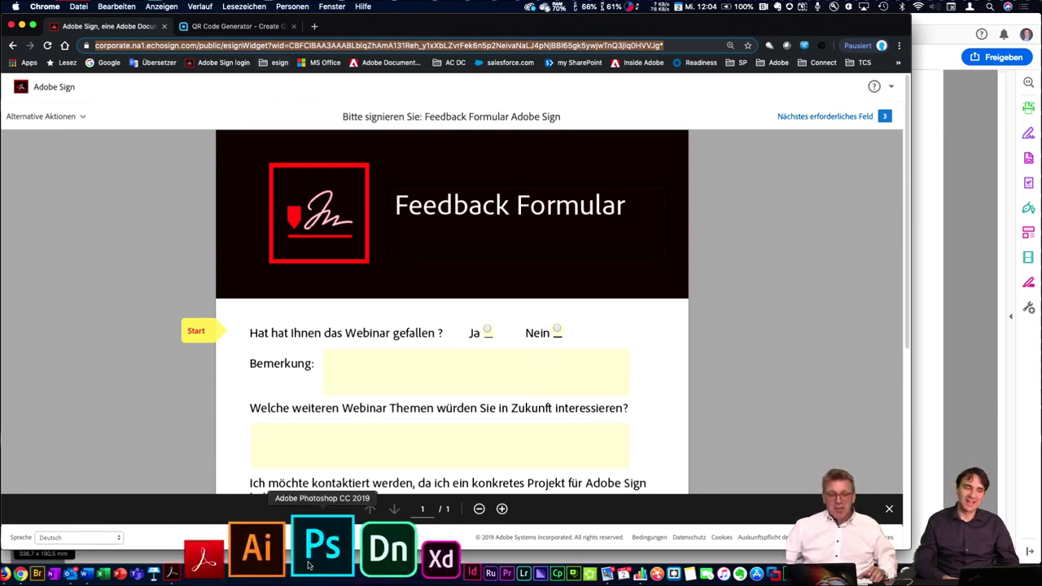
left_click(274, 547)
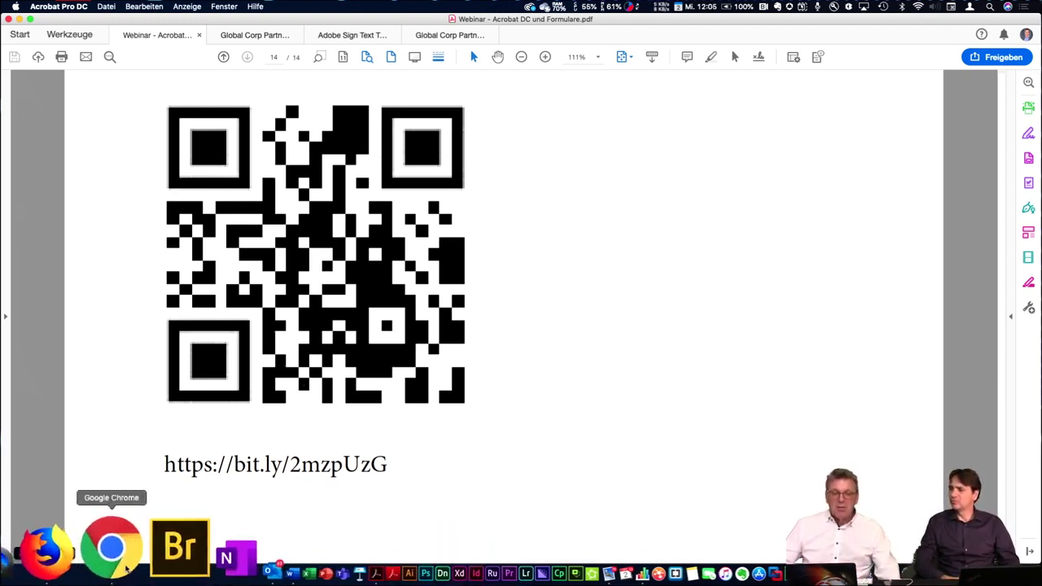
- Place a narrowed Chrome window beside the QR code slide, showing the Feedback Formular tab
left_click(126, 569)
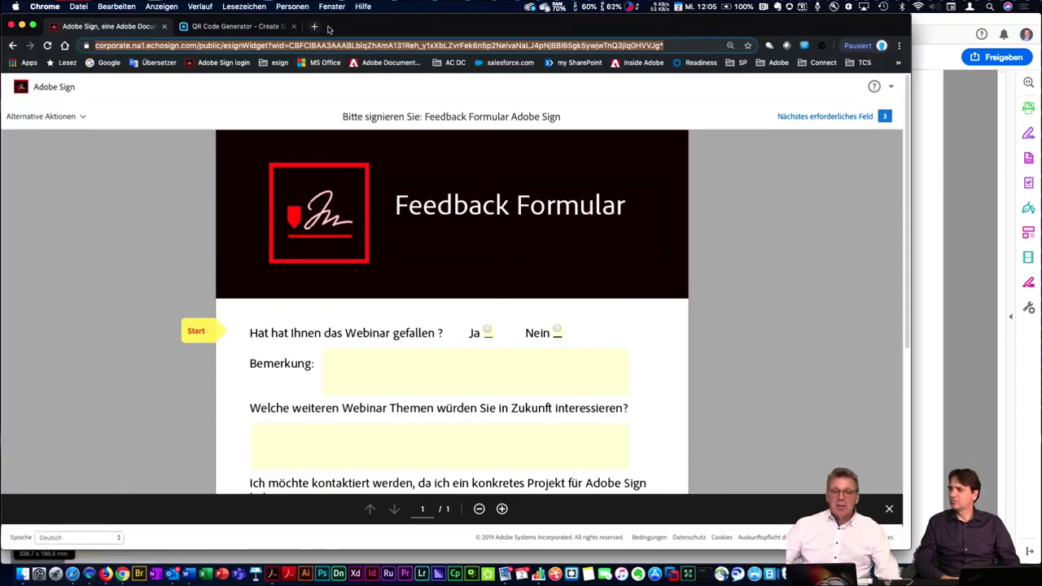
mouse_move(406, 37)
left_mouse_down()
mouse_move(661, 54)
mouse_move(905, 51)
left_mouse_up()
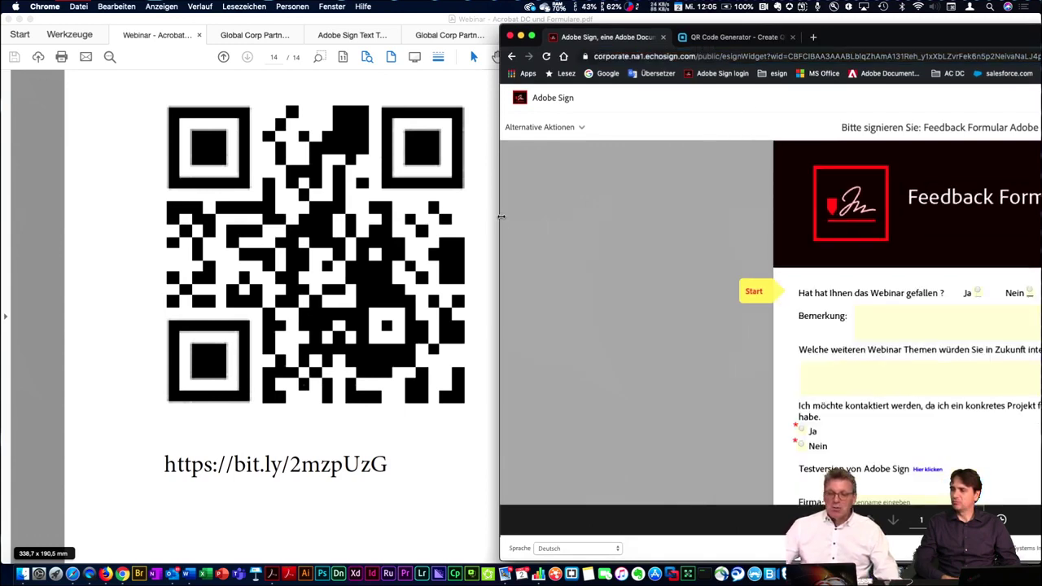
left_click_drag(532, 217, 799, 218)
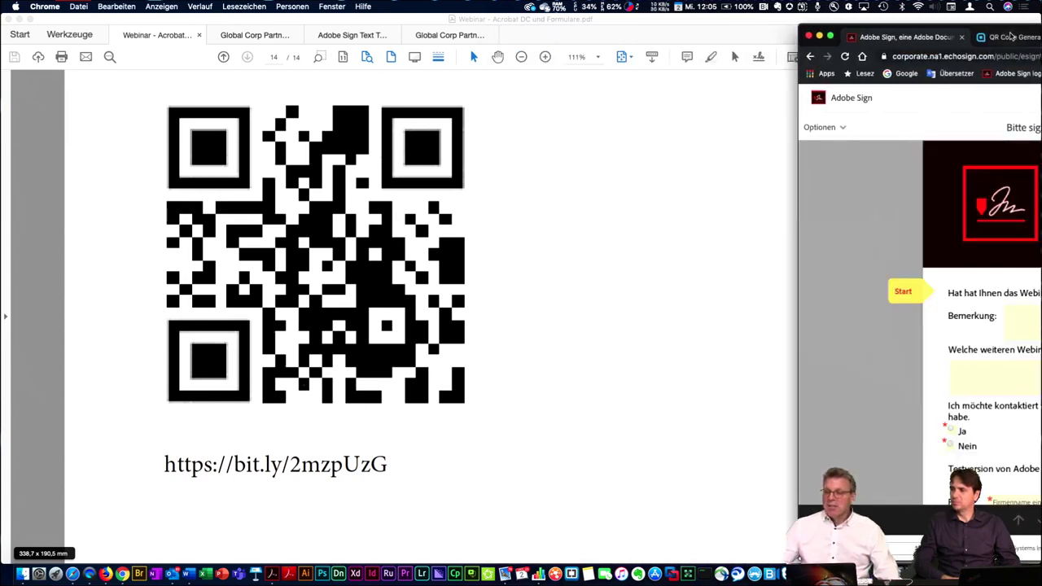
left_click(1012, 38)
left_click(946, 38)
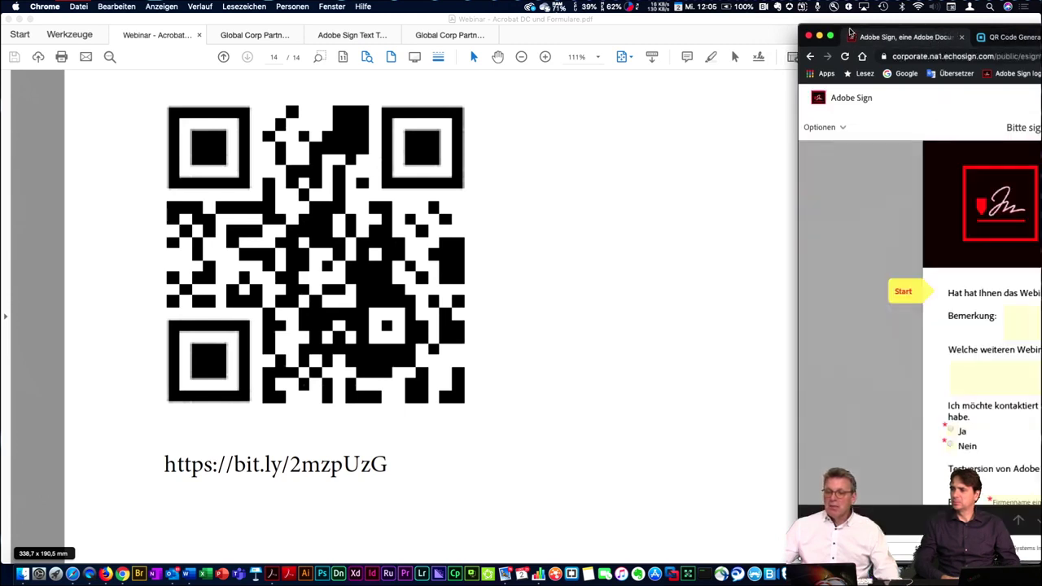
left_click_drag(801, 26, 513, 23)
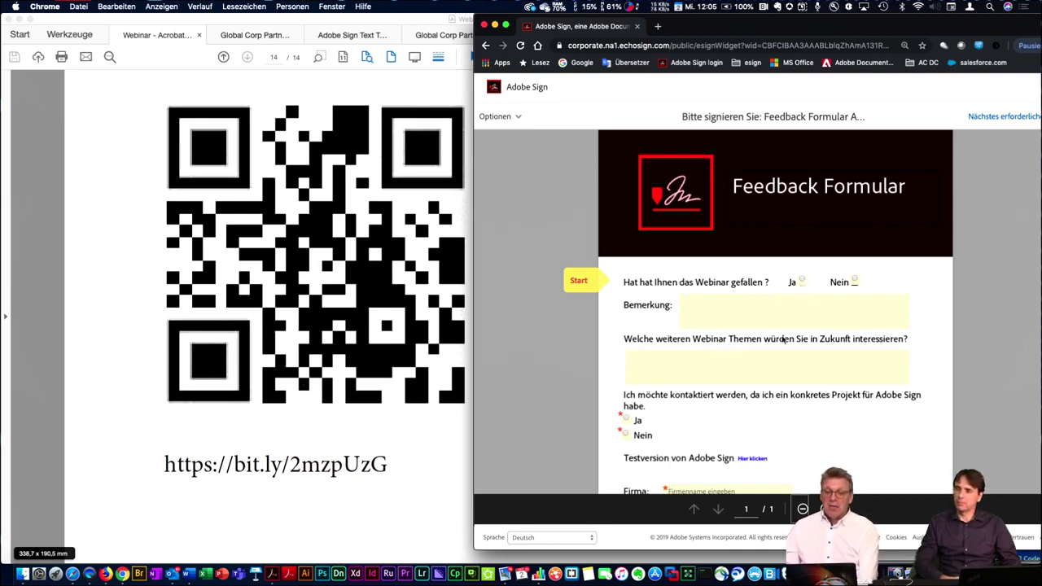
- Answer the project-contact question with Nein instead of Ja and scroll through the form
scroll(674, 363, "down", 3)
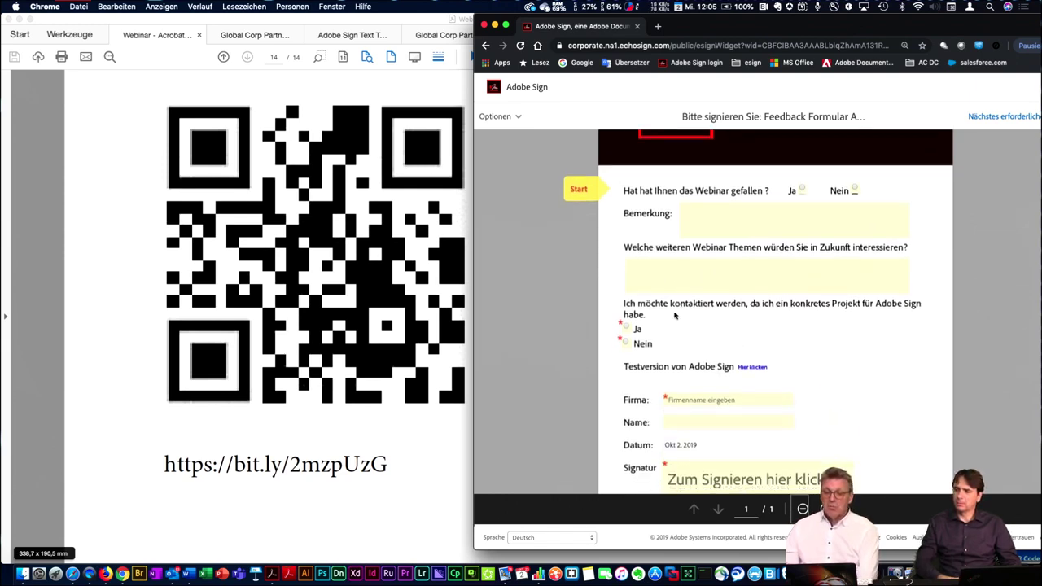
left_click(626, 328)
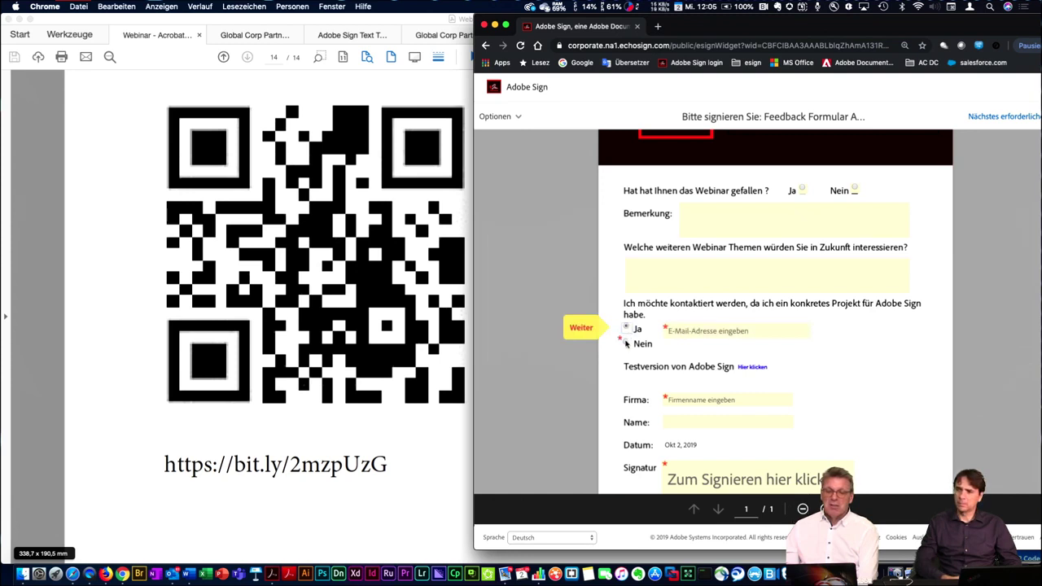
left_click(626, 344)
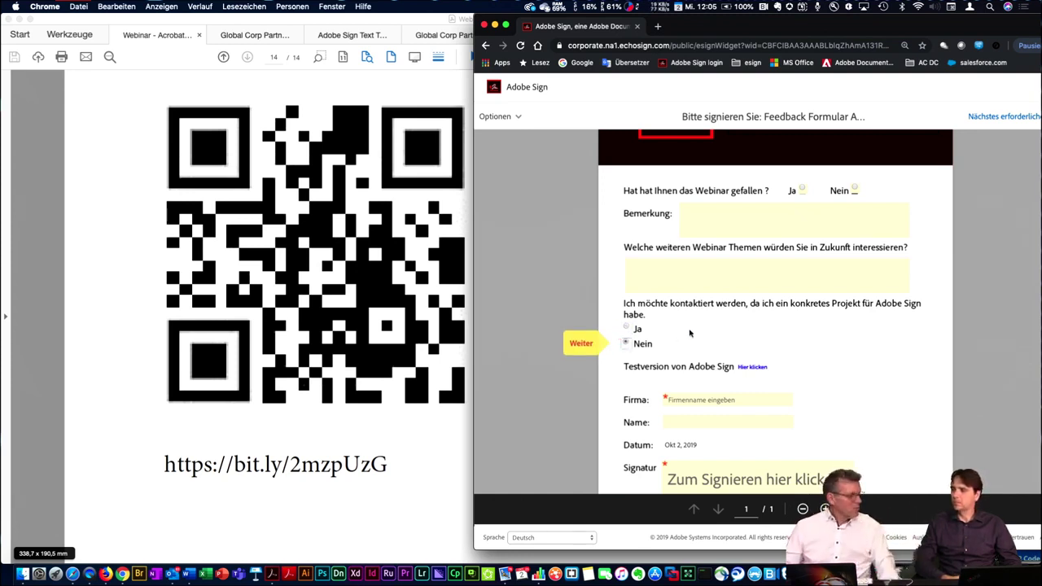
scroll(758, 326, "down", 2)
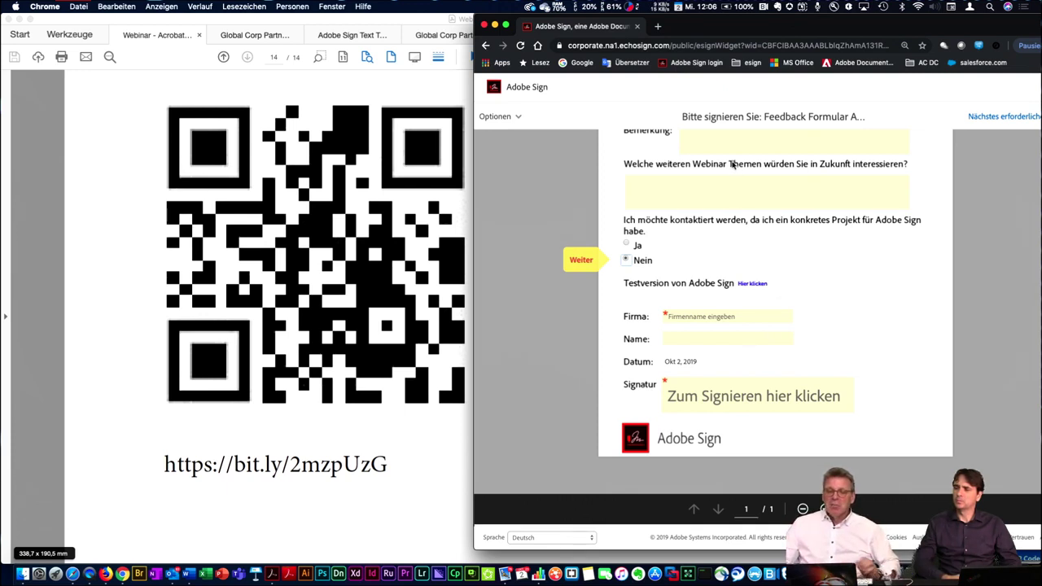
scroll(760, 255, "up", 4)
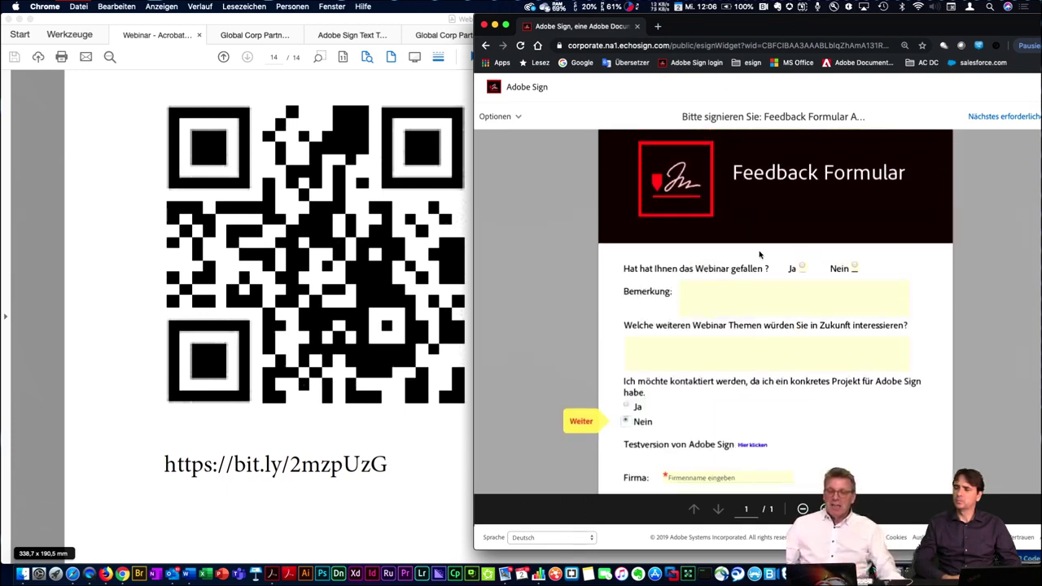
scroll(760, 255, "down", 1)
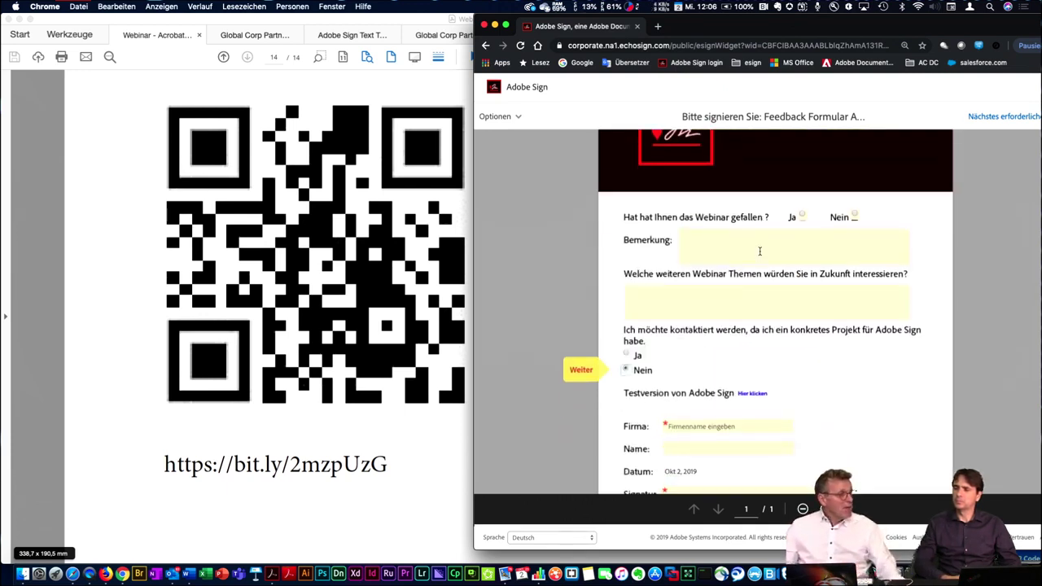
scroll(760, 253, "down", 3)
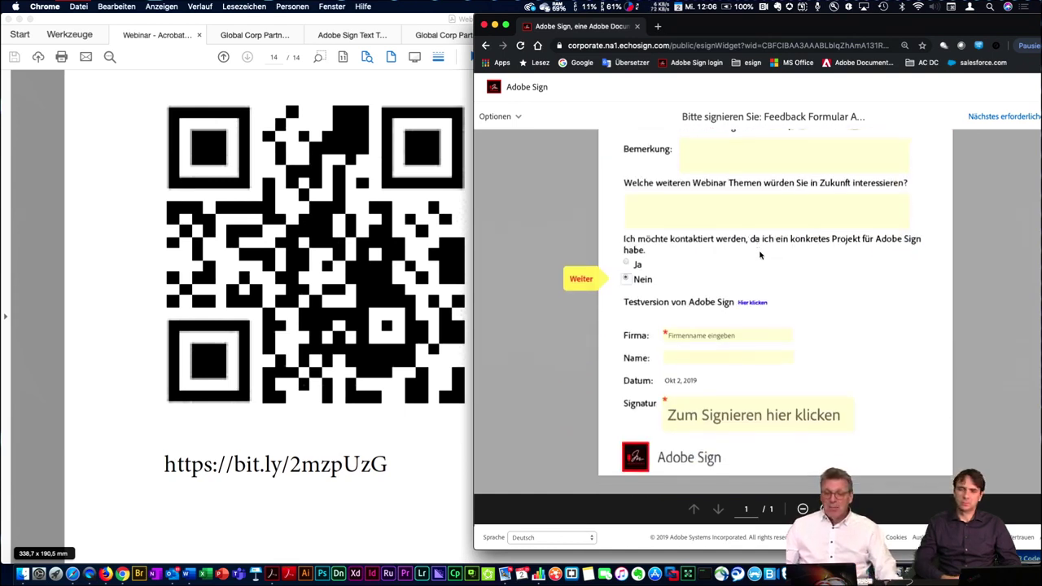